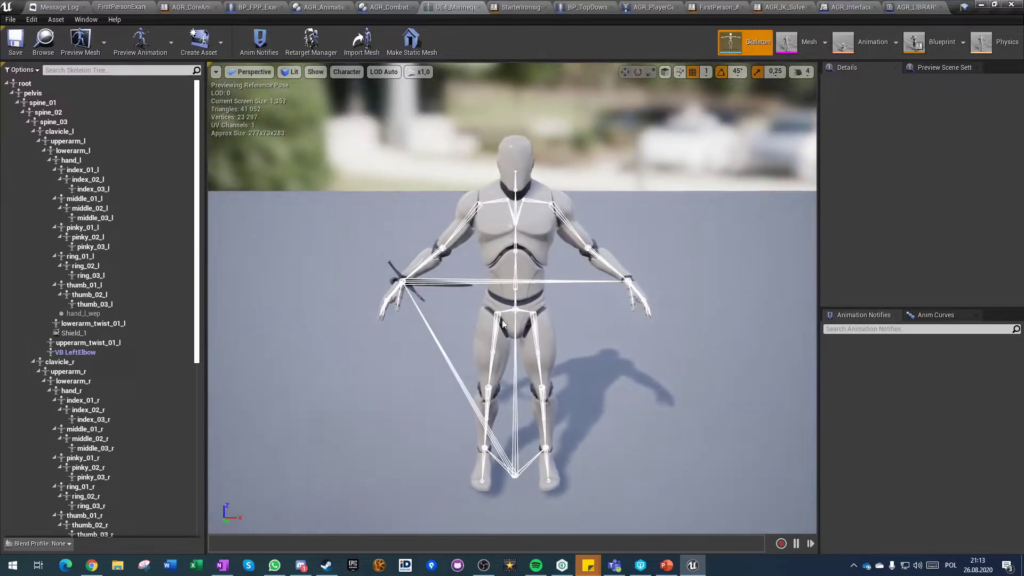
Inspect the VB LeftElbow and VB LeftHand virtual bones on the mannequin skeleton
{"action": "left_click", "coordinate": [75, 353]}
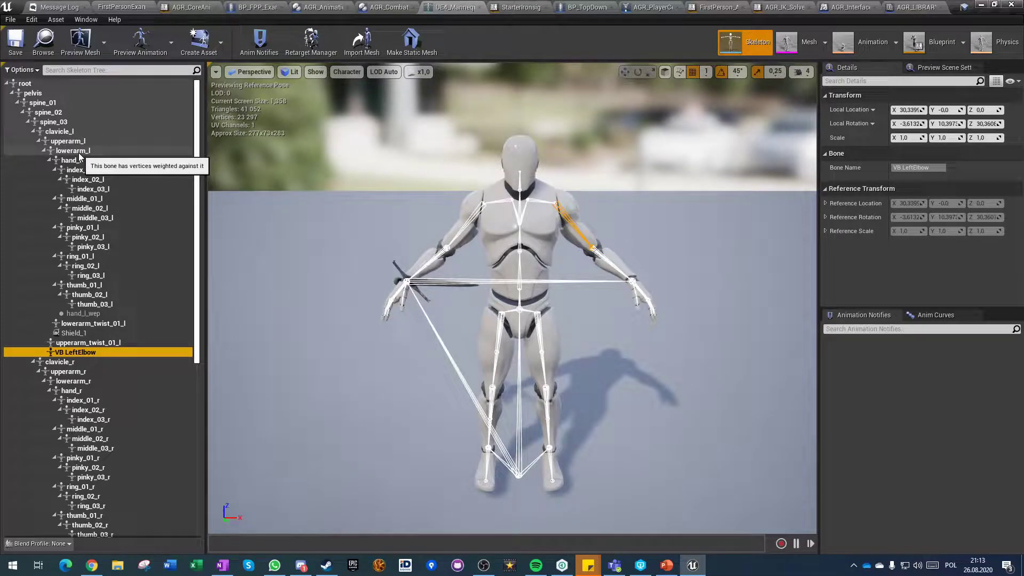
{"action": "right_click_drag", "start_coordinate": [509, 267], "coordinate": [510, 195]}
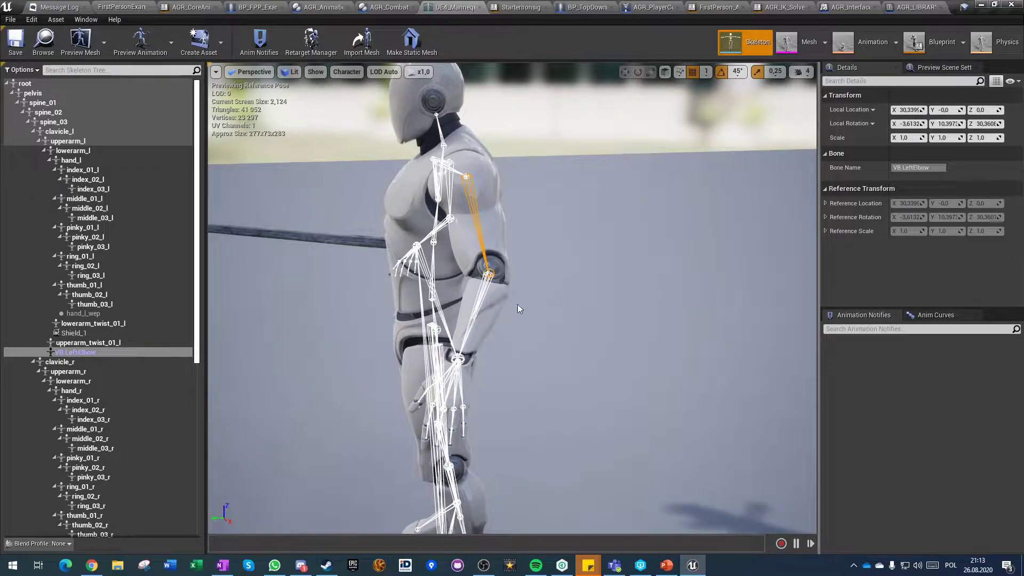
{"action": "right_click_drag", "start_coordinate": [414, 302], "coordinate": [528, 302]}
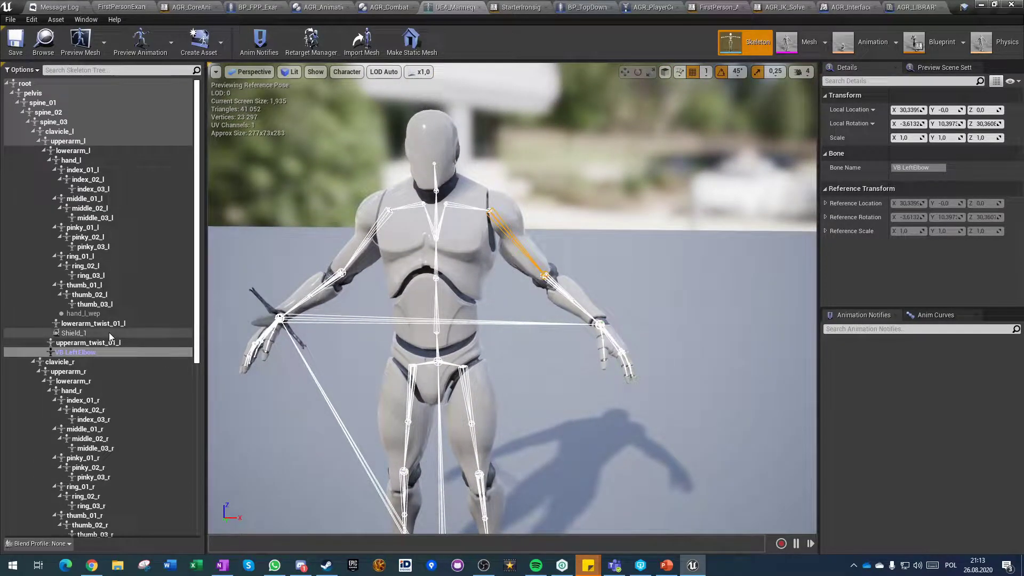
{"action": "scroll", "coordinate": [109, 331], "scroll_direction": "down", "scroll_amount": 5}
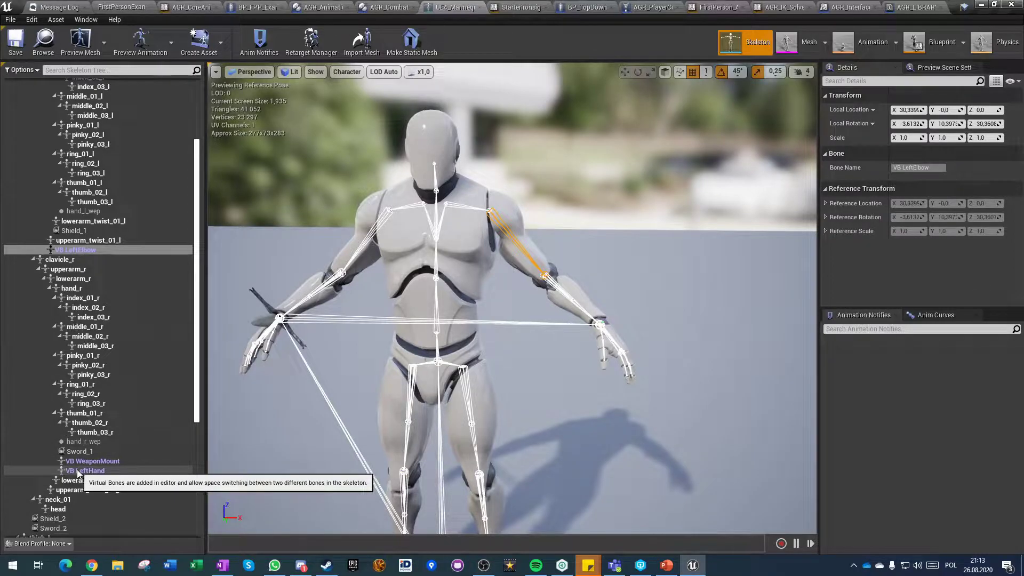
{"action": "left_click", "coordinate": [65, 472]}
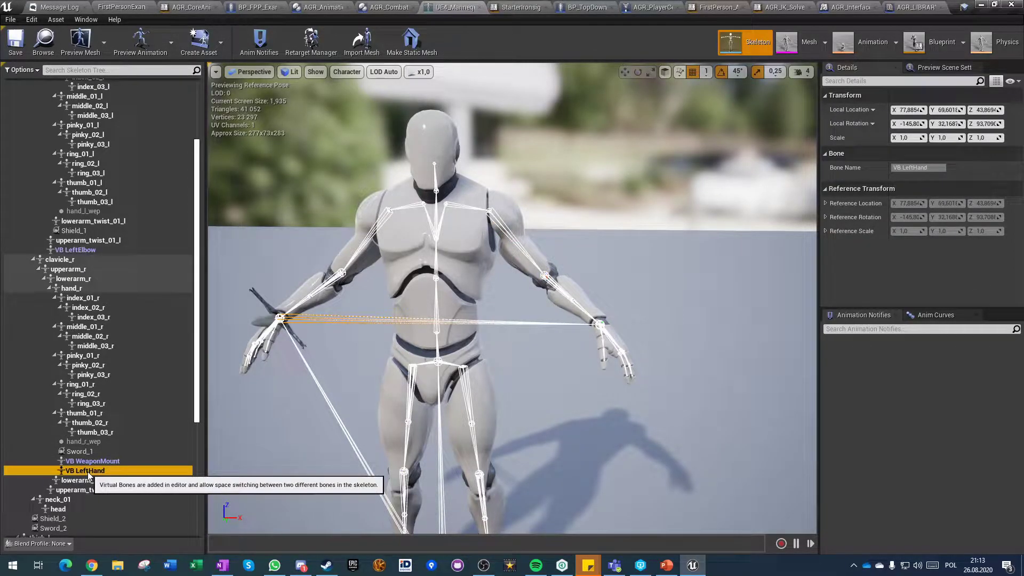
Bring up the target bone choices for adding a virtual bone to hand_r, leaving the skeleton unedited
{"action": "right_click", "coordinate": [73, 289]}
{"action": "mouse_move", "coordinate": [119, 359]}
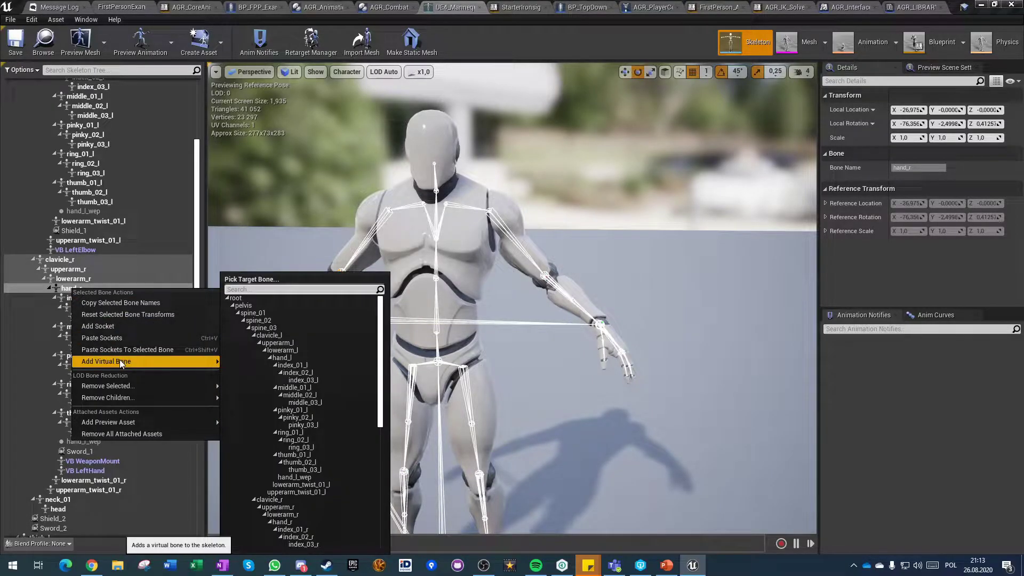
{"action": "left_click", "coordinate": [291, 361]}
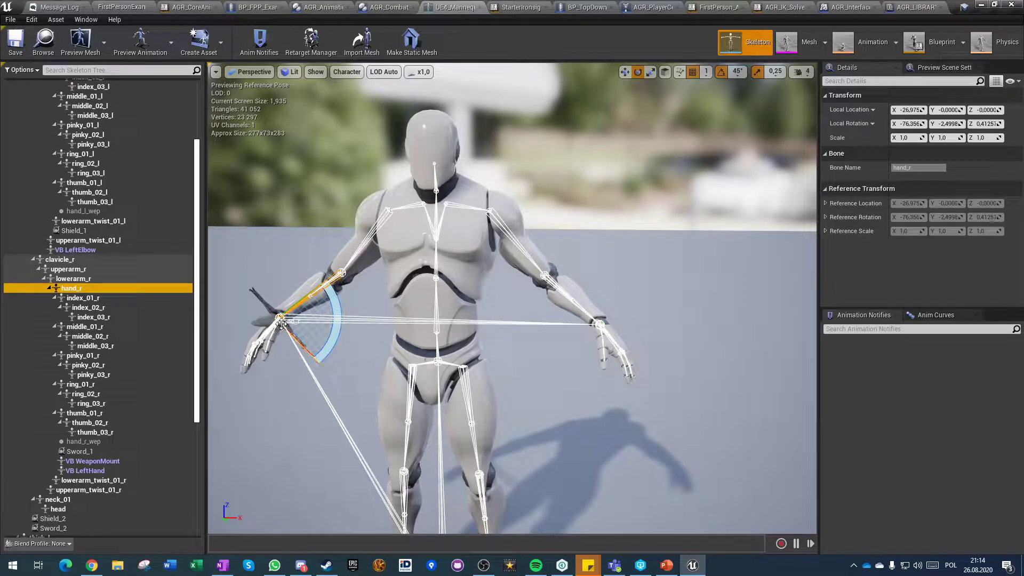
{"action": "left_click", "coordinate": [376, 220]}
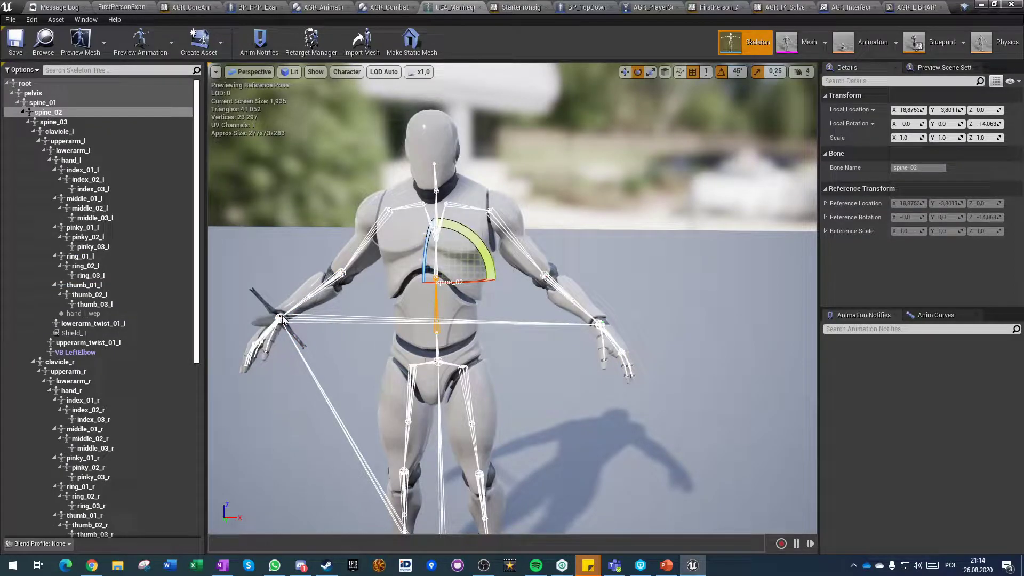
Compare the VB LeftElbow, hand_l and VB LeftHand bones in the skeleton tree
{"action": "left_click", "coordinate": [64, 353]}
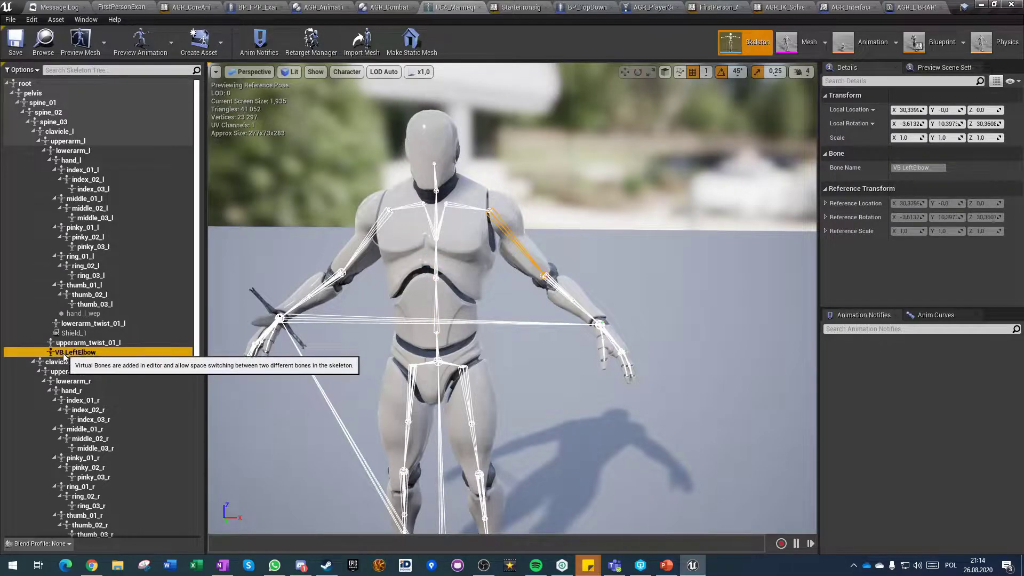
{"action": "left_click", "coordinate": [72, 161]}
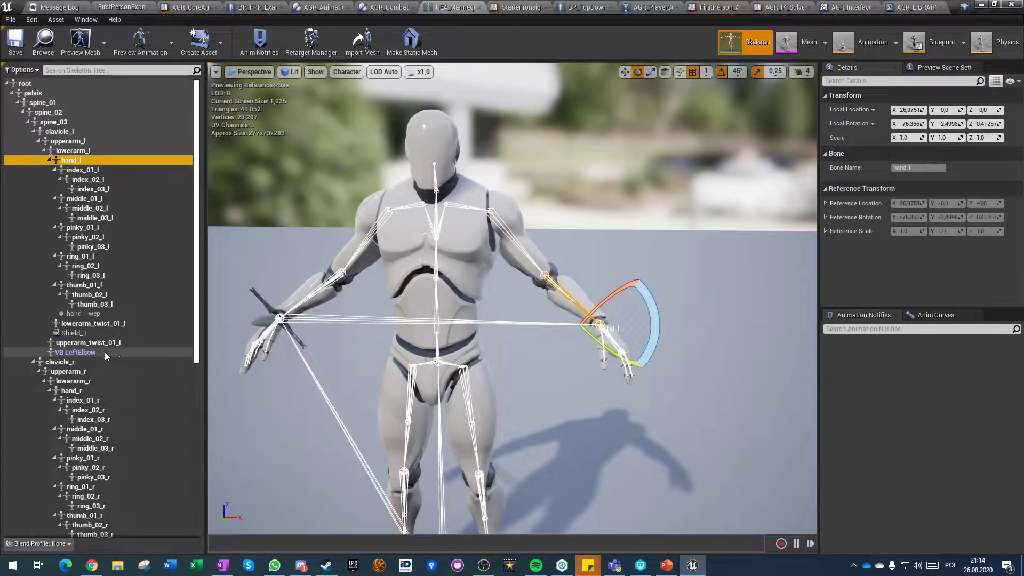
{"action": "left_click", "coordinate": [75, 352]}
{"action": "scroll", "coordinate": [86, 395], "scroll_direction": "down", "scroll_amount": 6}
{"action": "left_click", "coordinate": [88, 403]}
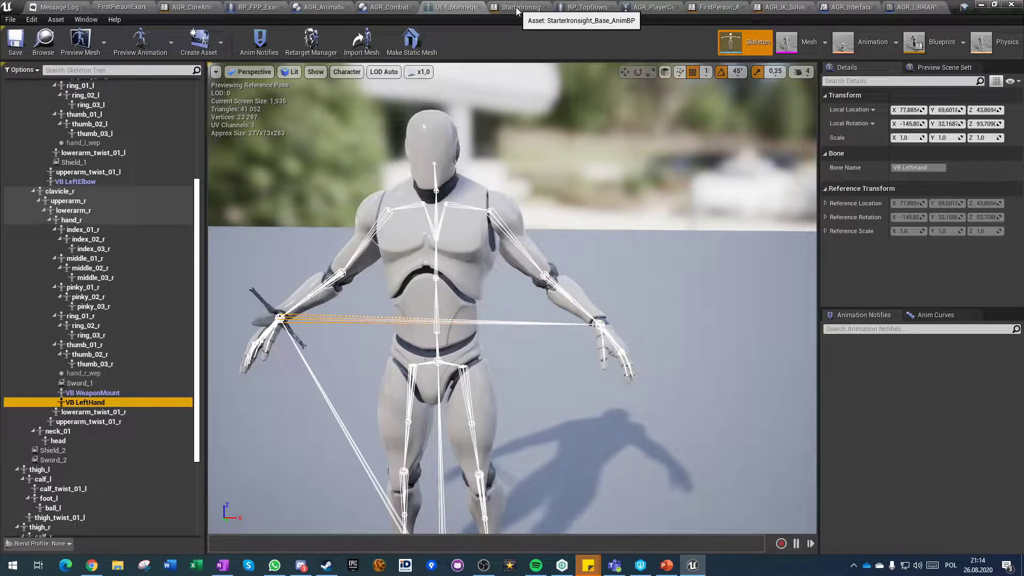
Open the Interface Calls and Component Variables collapsed graph in the AGR_CoreAnimBP event graph
{"action": "left_click", "coordinate": [189, 8]}
{"action": "scroll", "coordinate": [650, 347], "scroll_direction": "up", "scroll_amount": 5}
{"action": "right_click_drag", "start_coordinate": [601, 251], "coordinate": [456, 279]}
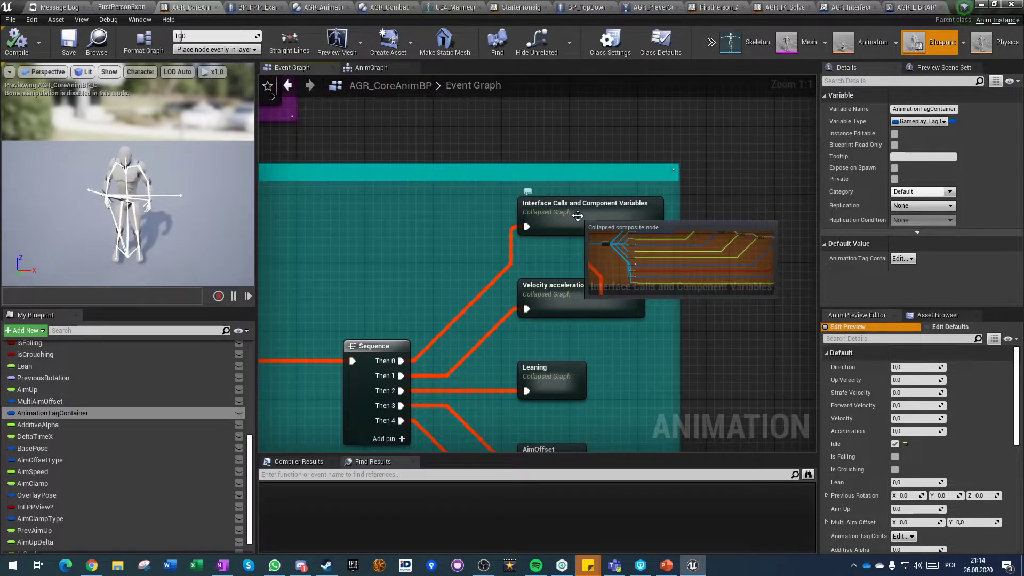
{"action": "left_click", "coordinate": [578, 215]}
{"action": "double_click", "coordinate": [578, 215]}
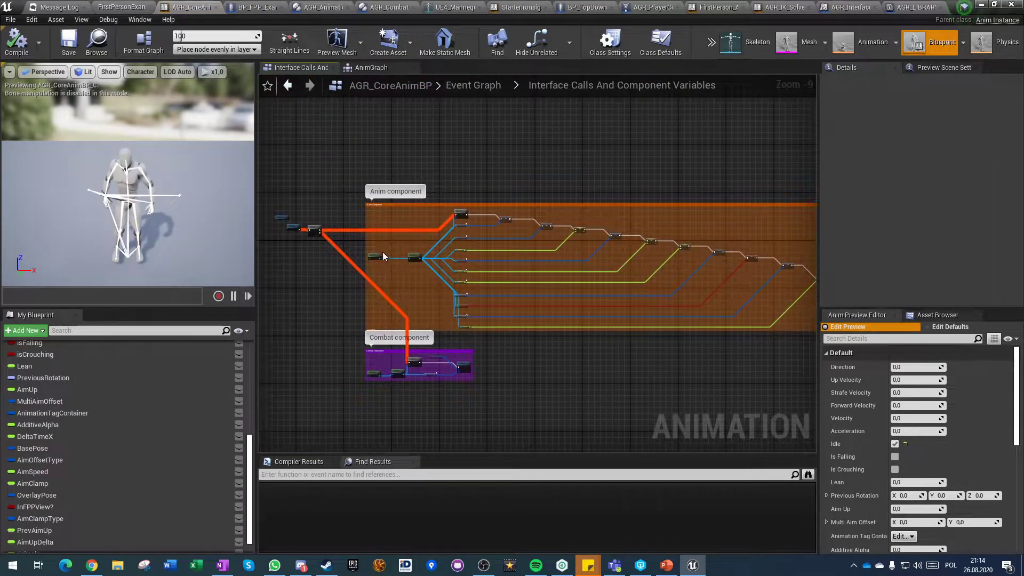
Examine the Append Gameplay Tag Containers and Animation Tag Container nodes in the Combat component section
{"action": "scroll", "coordinate": [391, 376], "scroll_direction": "up", "scroll_amount": 6}
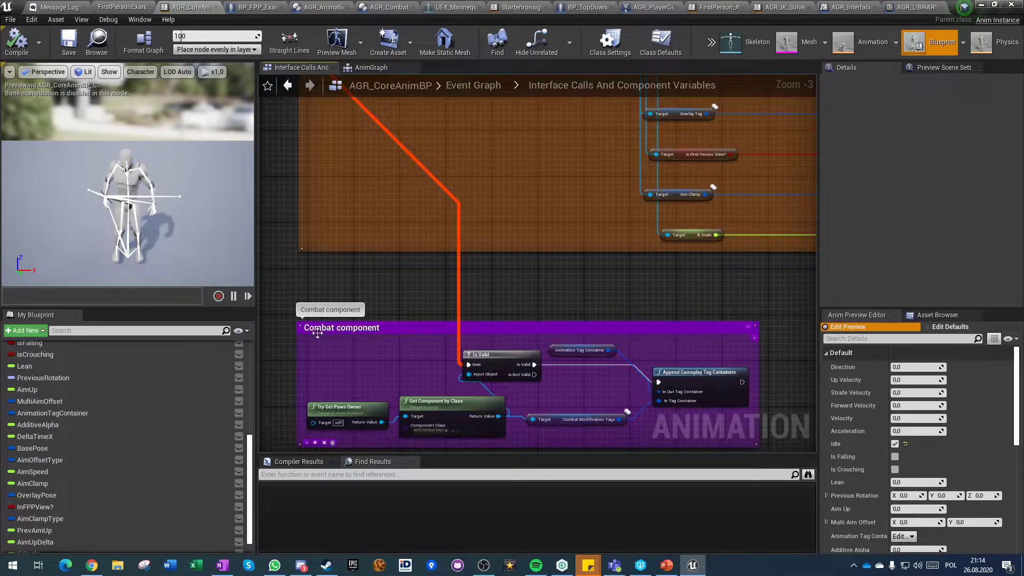
{"action": "scroll", "coordinate": [671, 393], "scroll_direction": "up", "scroll_amount": 3}
{"action": "right_click_drag", "start_coordinate": [670, 394], "coordinate": [542, 347]}
{"action": "left_click", "coordinate": [563, 327]}
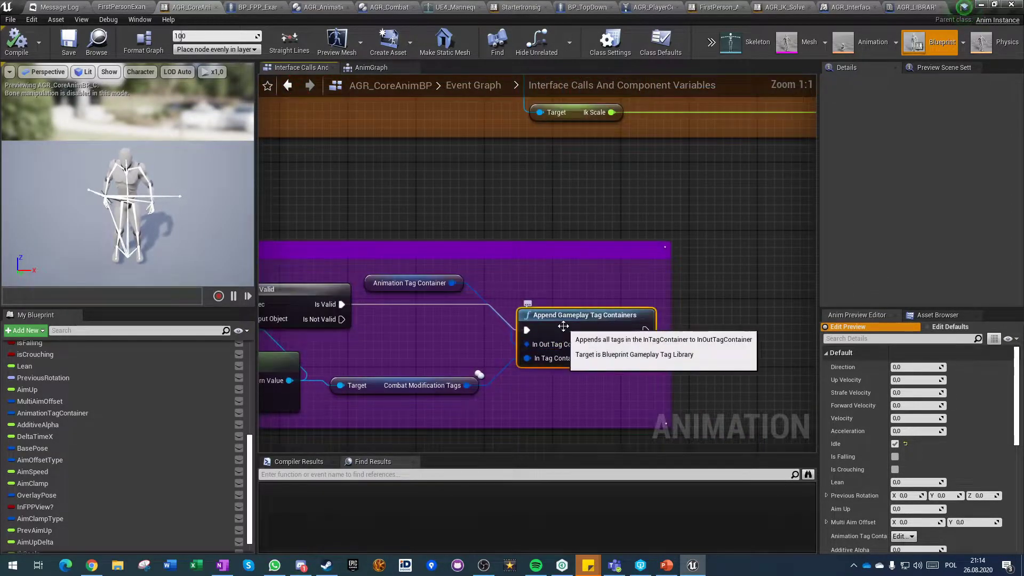
{"action": "left_click", "coordinate": [429, 284]}
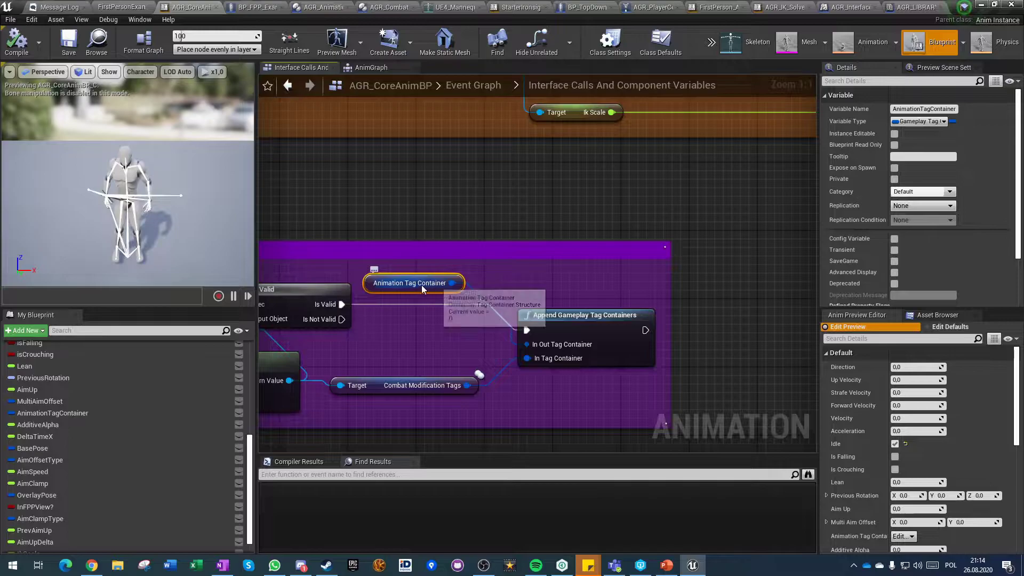
{"action": "left_click", "coordinate": [398, 353]}
Review how the Sequence node feeds the Anim component section and its Get Component by Class node
{"action": "scroll", "coordinate": [398, 353], "scroll_direction": "down", "scroll_amount": 8}
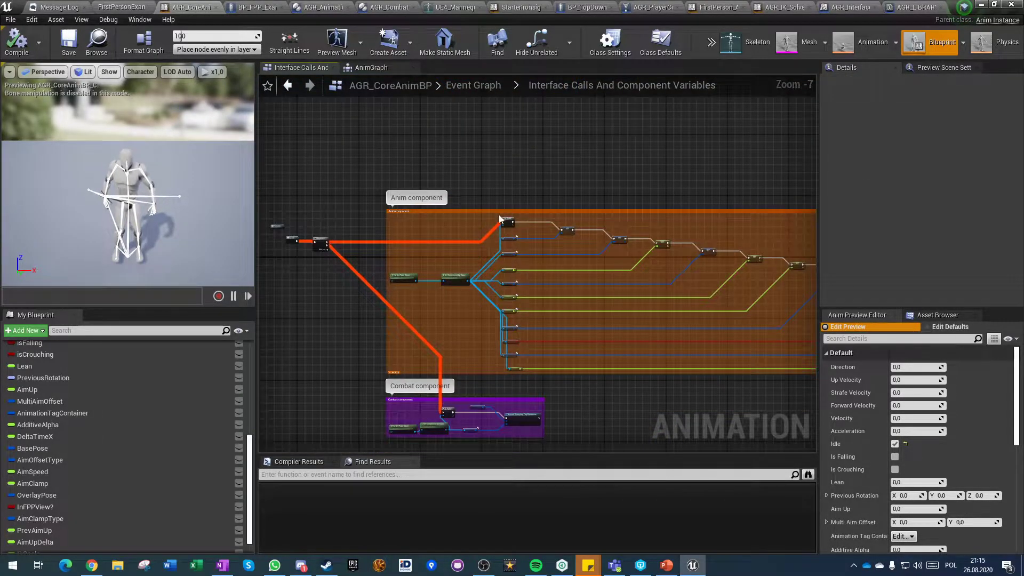
{"action": "right_click_drag", "start_coordinate": [606, 289], "coordinate": [373, 303]}
{"action": "scroll", "coordinate": [403, 323], "scroll_direction": "up", "scroll_amount": 4}
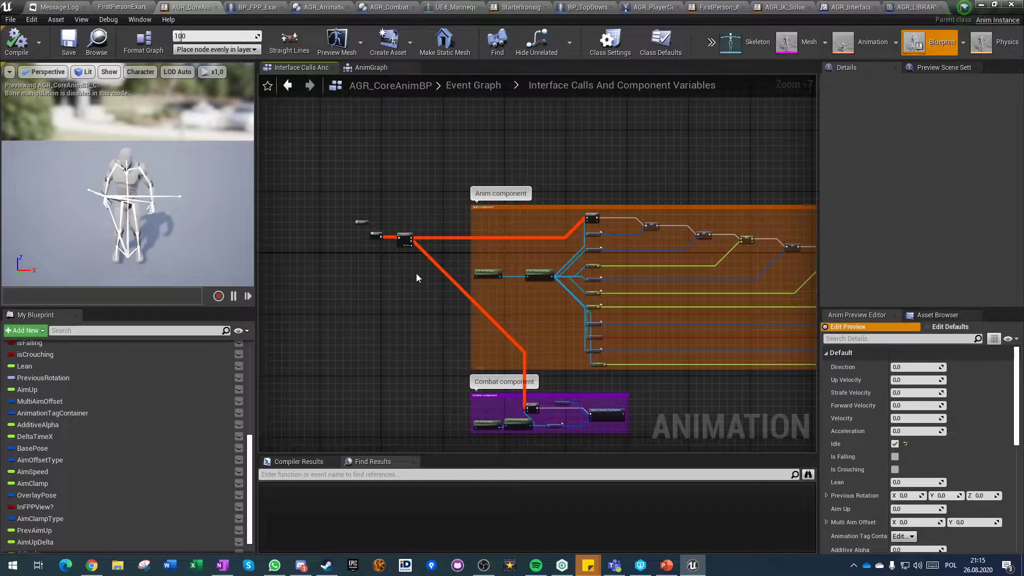
{"action": "left_click", "coordinate": [681, 291]}
{"action": "left_click", "coordinate": [662, 424]}
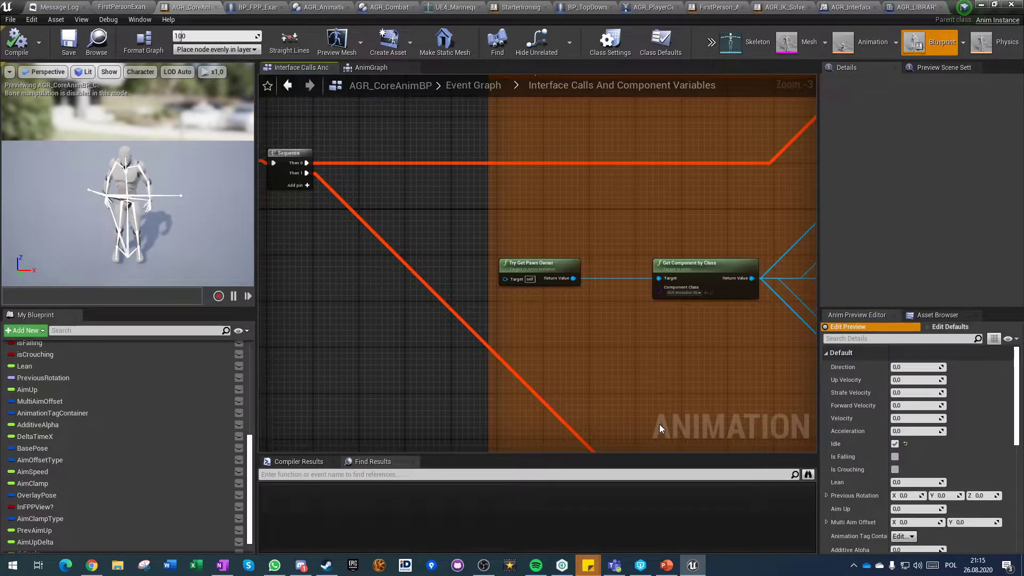
{"action": "scroll", "coordinate": [660, 423], "scroll_direction": "down", "scroll_amount": 4}
{"action": "right_click_drag", "start_coordinate": [640, 408], "coordinate": [514, 248]}
{"action": "scroll", "coordinate": [575, 319], "scroll_direction": "up", "scroll_amount": 3}
{"action": "right_click_drag", "start_coordinate": [519, 182], "coordinate": [498, 279]}
{"action": "scroll", "coordinate": [469, 288], "scroll_direction": "down", "scroll_amount": 2}
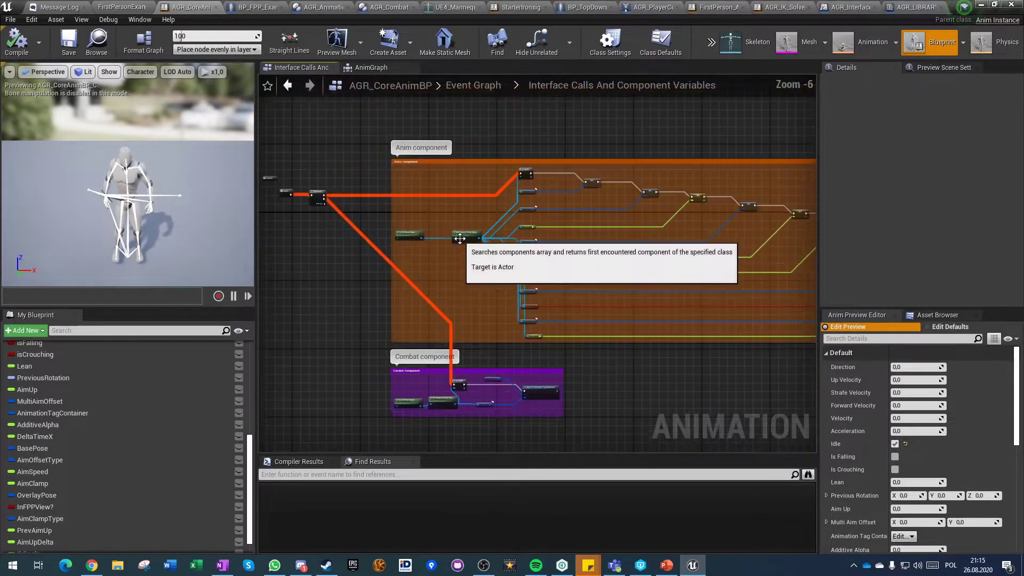
Examine how Combat Modification Tags are read from the combat component and appended to the Animation Tag Container
{"action": "scroll", "coordinate": [463, 336], "scroll_direction": "up", "scroll_amount": 1}
{"action": "right_click_drag", "start_coordinate": [464, 335], "coordinate": [502, 233]}
{"action": "scroll", "coordinate": [483, 360], "scroll_direction": "up", "scroll_amount": 4}
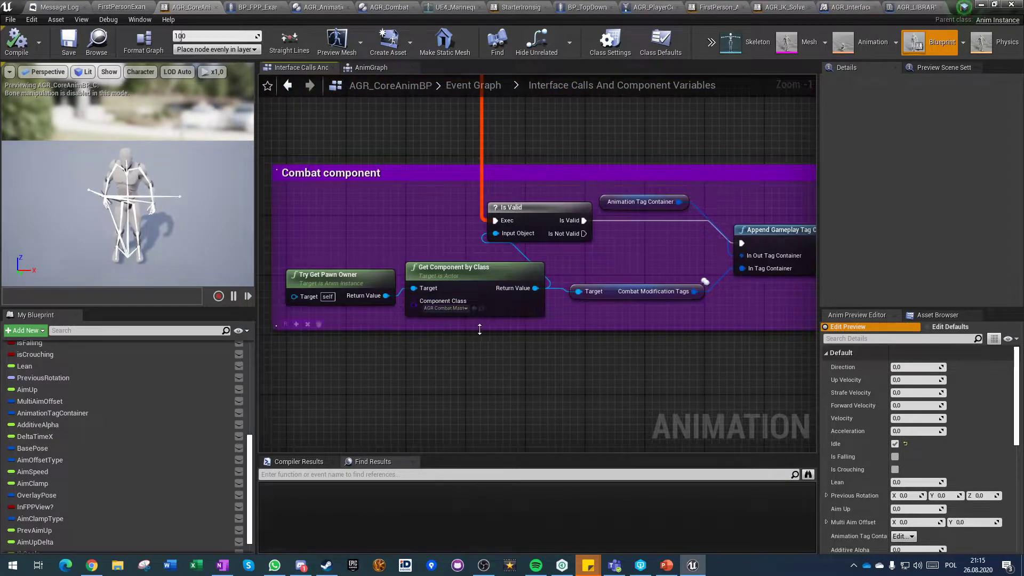
{"action": "right_click_drag", "start_coordinate": [541, 315], "coordinate": [483, 322]}
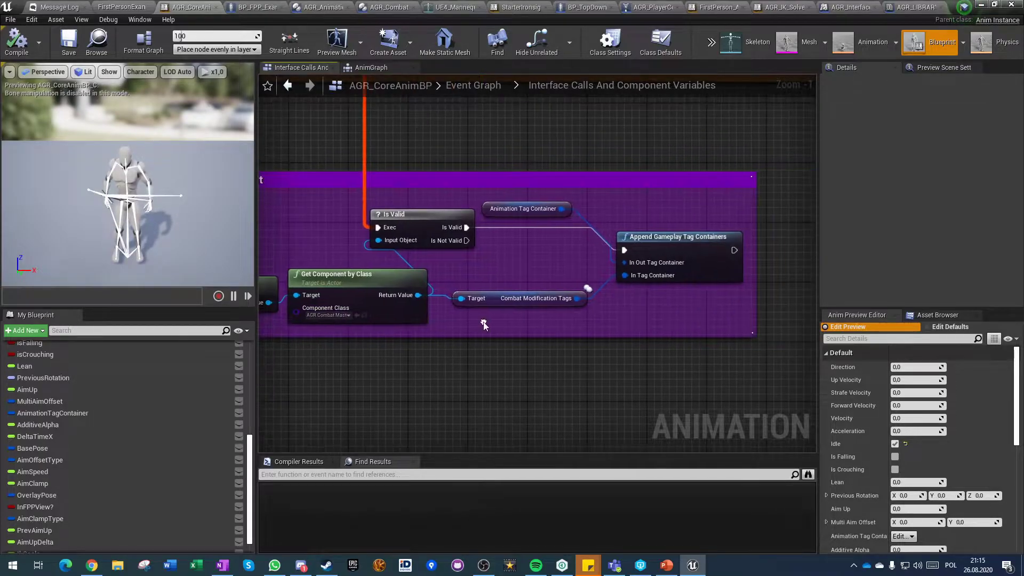
{"action": "left_click", "coordinate": [499, 295]}
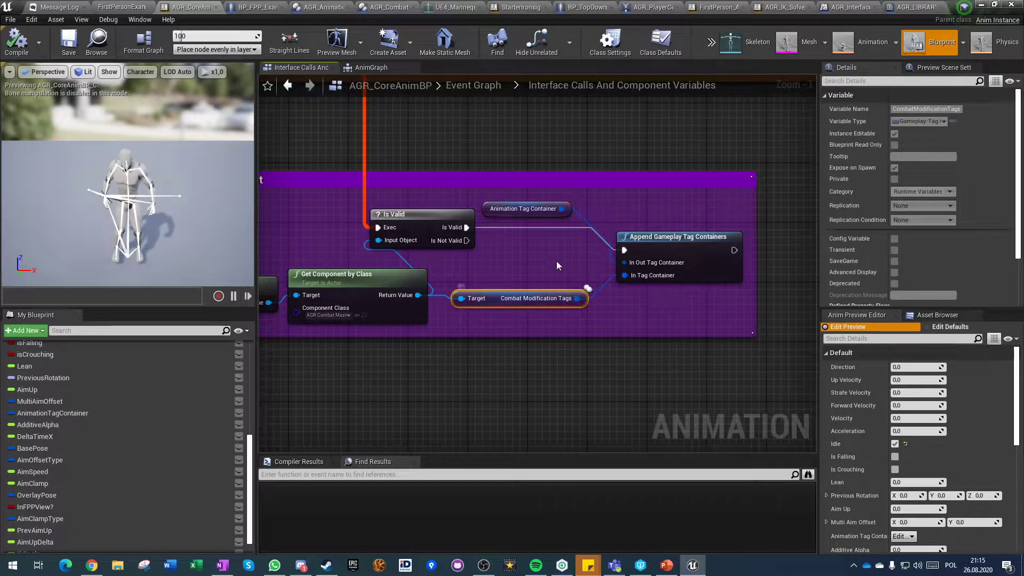
{"action": "left_click", "coordinate": [630, 313]}
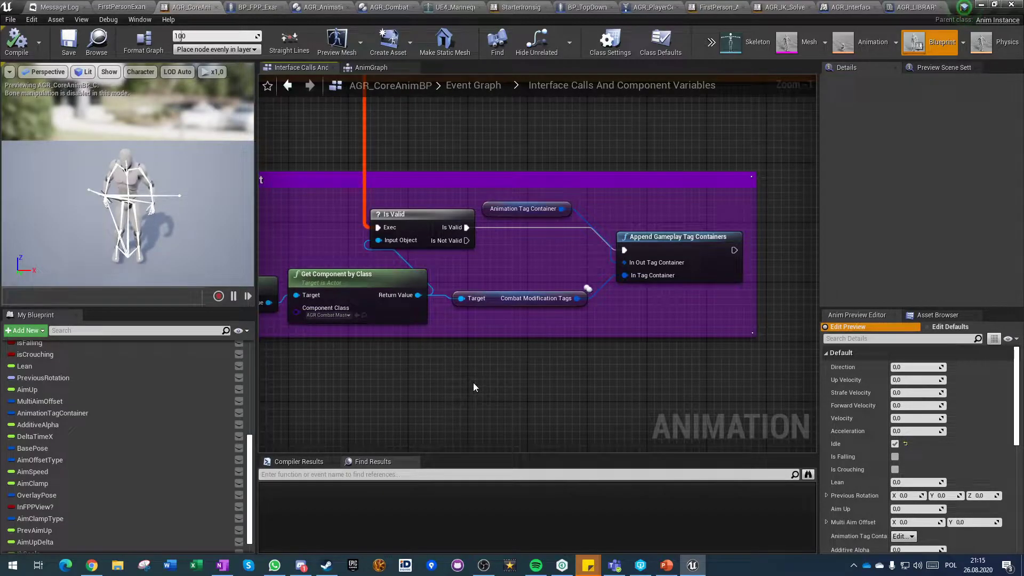
{"action": "scroll", "coordinate": [378, 369], "scroll_direction": "down", "scroll_amount": 4}
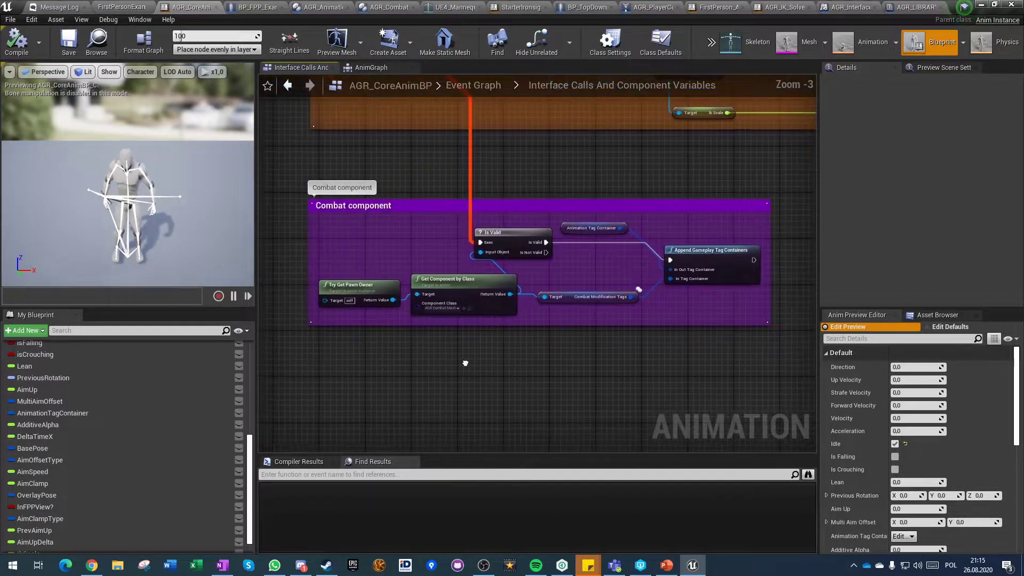
Examine the IK section of the AnimGraph and the settings of its AGR_IK_Solver_AnimBP linked anim graph
{"action": "left_click", "coordinate": [375, 68]}
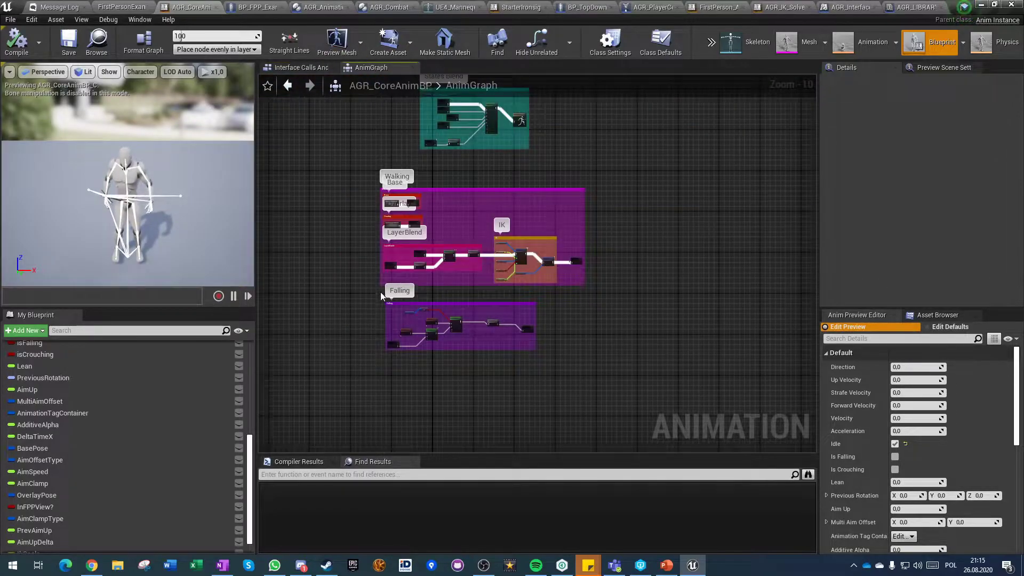
{"action": "mouse_move", "coordinate": [396, 205]}
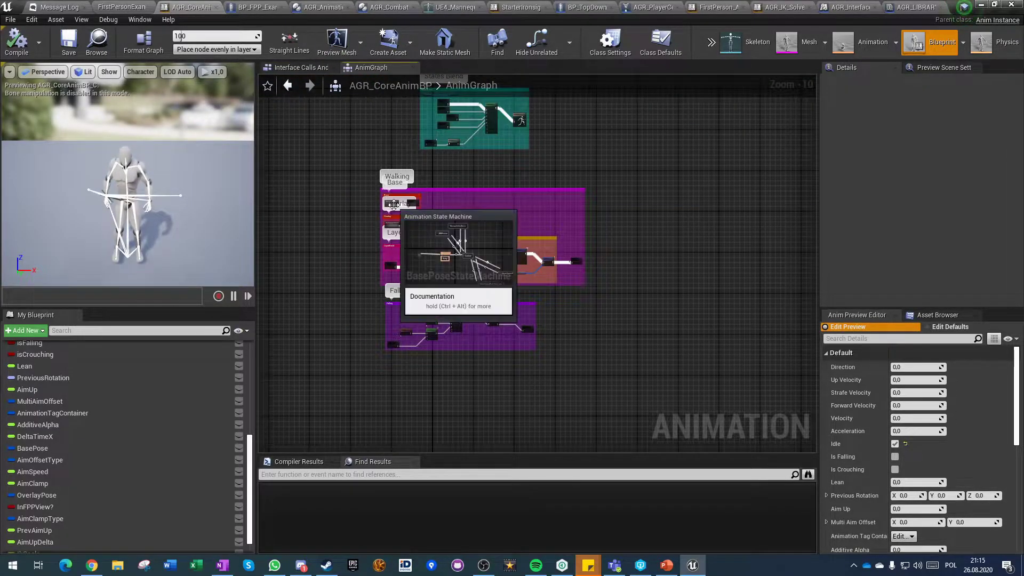
{"action": "scroll", "coordinate": [427, 229], "scroll_direction": "up", "scroll_amount": 11}
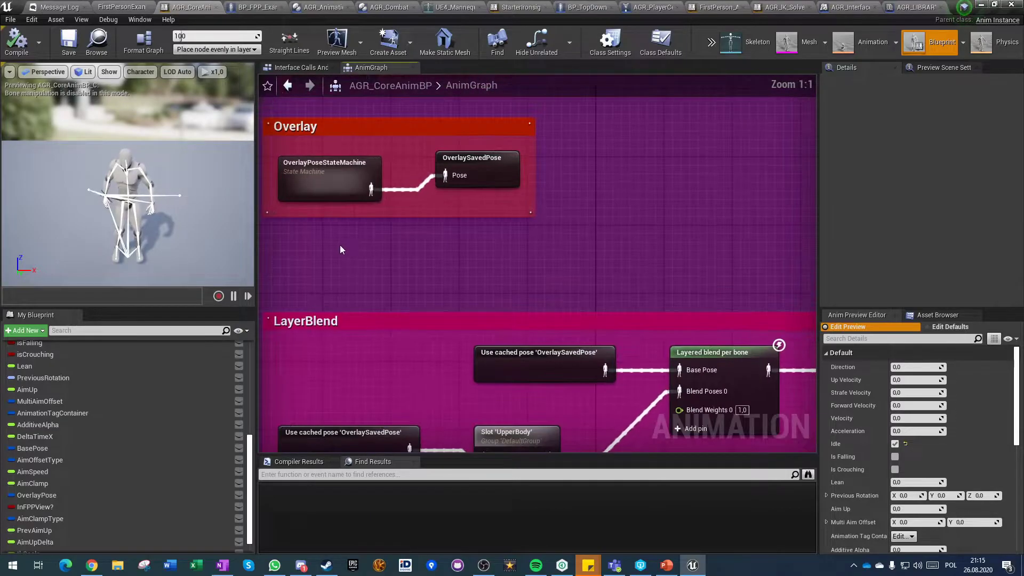
{"action": "right_click_drag", "start_coordinate": [509, 382], "coordinate": [468, 210]}
{"action": "scroll", "coordinate": [634, 283], "scroll_direction": "down", "scroll_amount": 2}
{"action": "right_click_drag", "start_coordinate": [633, 283], "coordinate": [262, 299]}
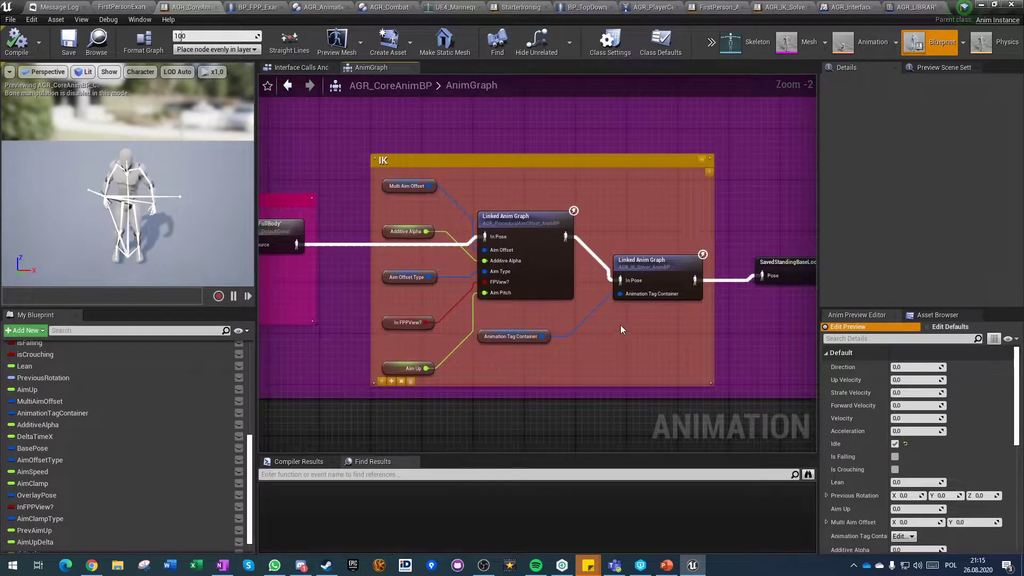
{"action": "scroll", "coordinate": [574, 300], "scroll_direction": "up", "scroll_amount": 1}
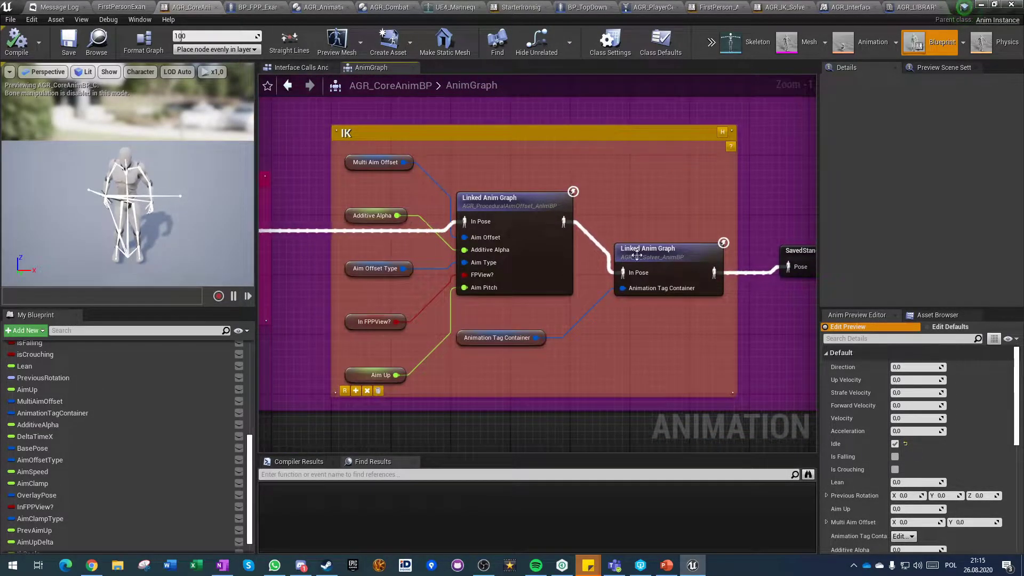
{"action": "left_click", "coordinate": [666, 250]}
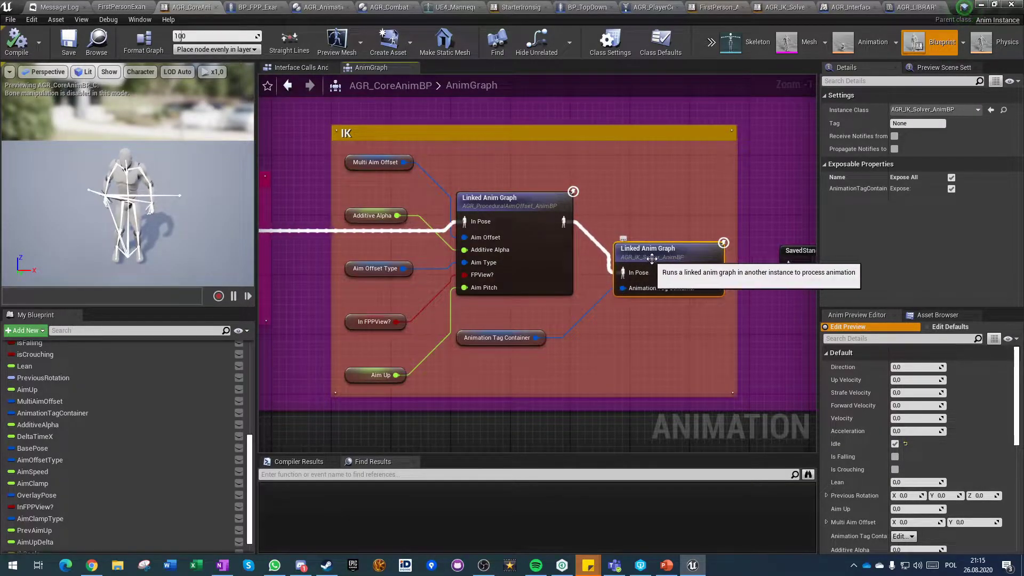
{"action": "left_click", "coordinate": [640, 341]}
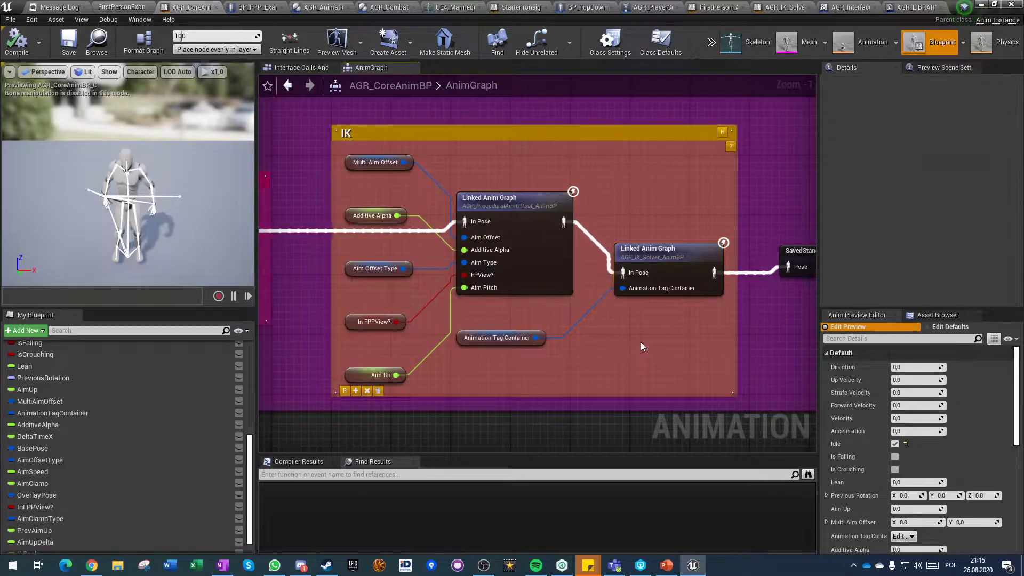
Move the AGR_IK_Solver_AnimBP linked anim graph node slightly higher within the IK section
{"action": "right_click_drag", "start_coordinate": [640, 341], "coordinate": [511, 329]}
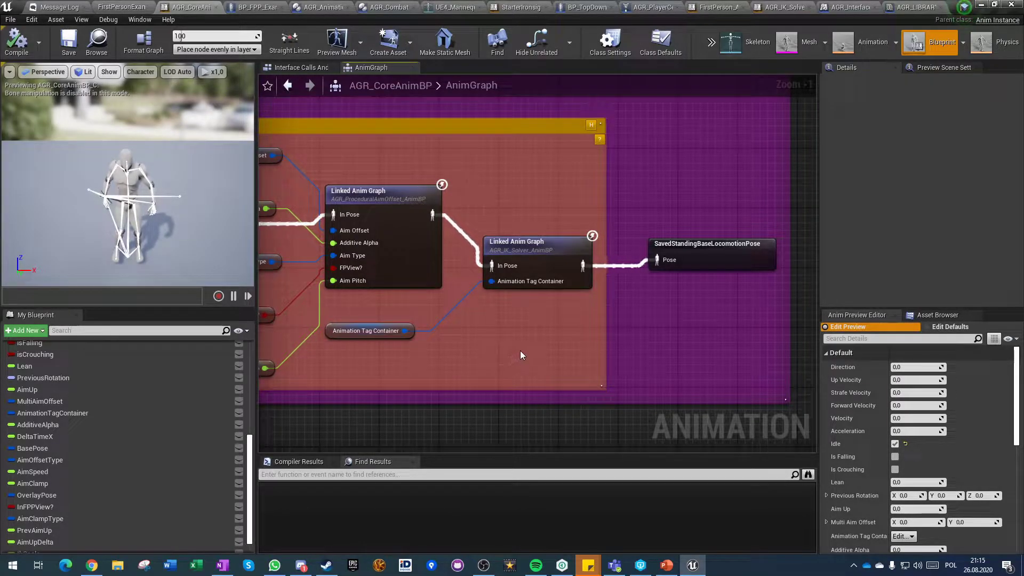
{"action": "left_click_drag", "start_coordinate": [528, 248], "coordinate": [536, 221]}
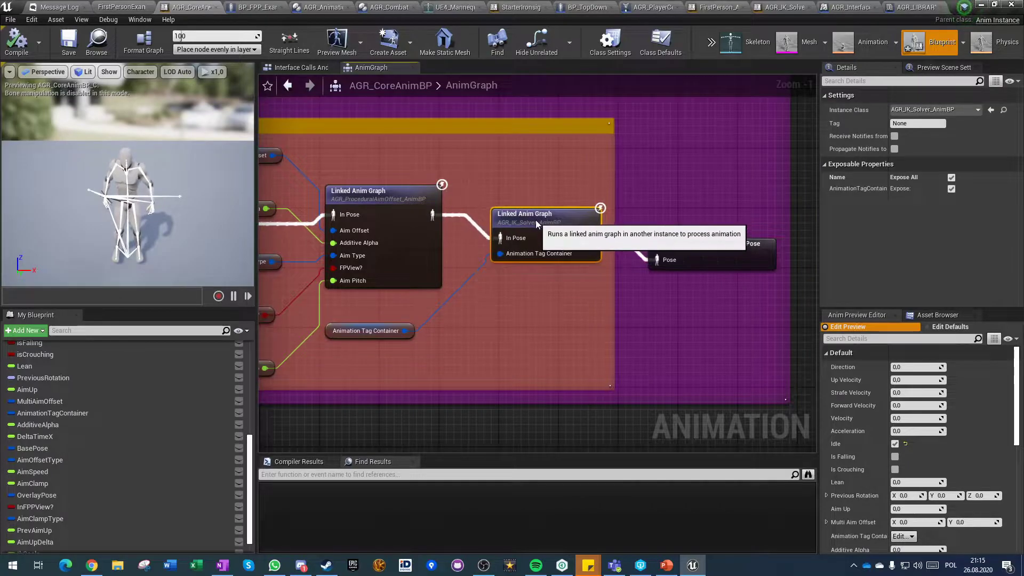
{"action": "left_click", "coordinate": [486, 321]}
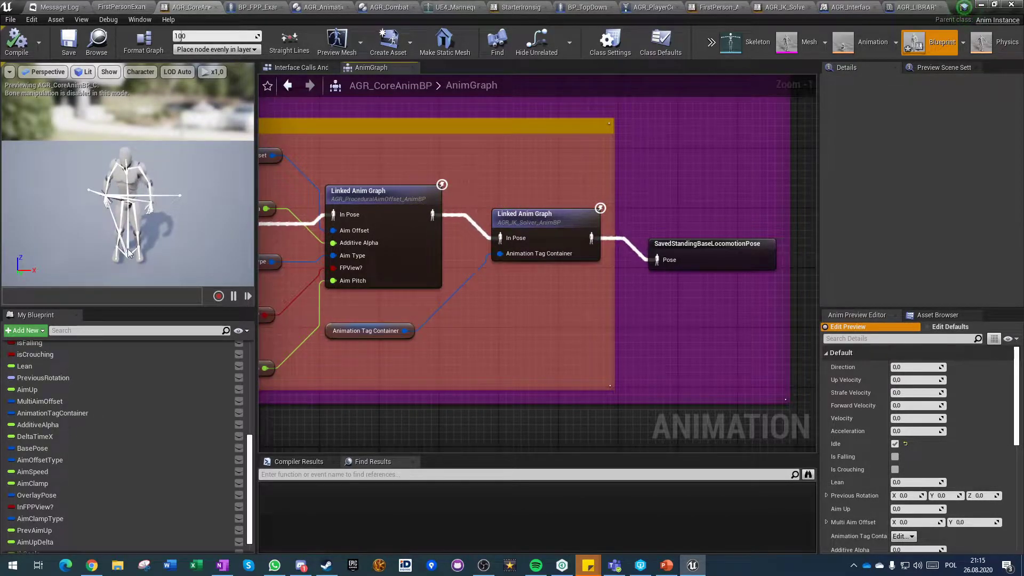
Move the Animation Tag Container node closer beneath the AGR_IK_Solver_AnimBP linked anim graph
{"action": "right_click_drag", "start_coordinate": [491, 319], "coordinate": [525, 323]}
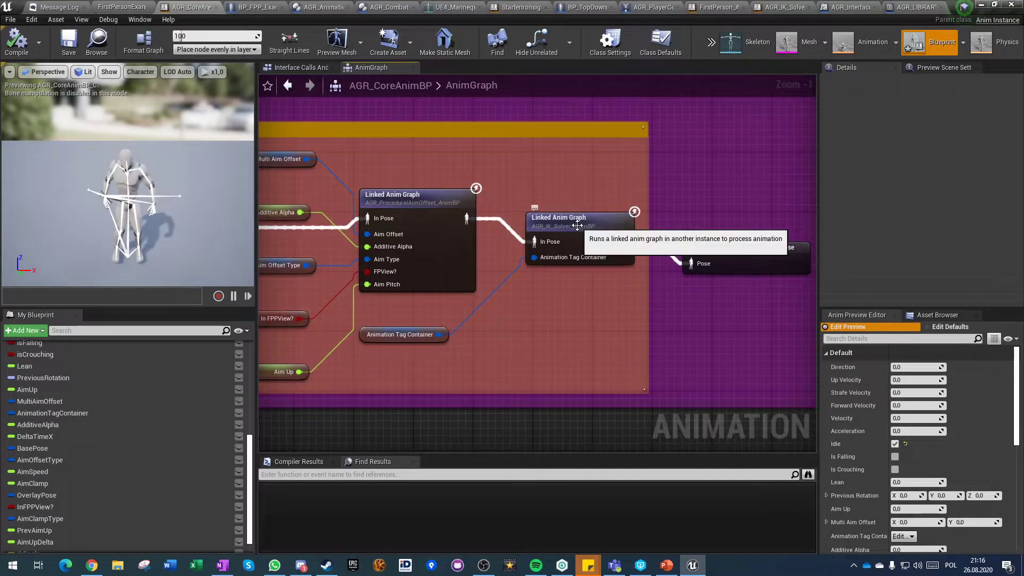
{"action": "left_click_drag", "start_coordinate": [366, 340], "coordinate": [435, 330]}
{"action": "left_click", "coordinate": [469, 362]}
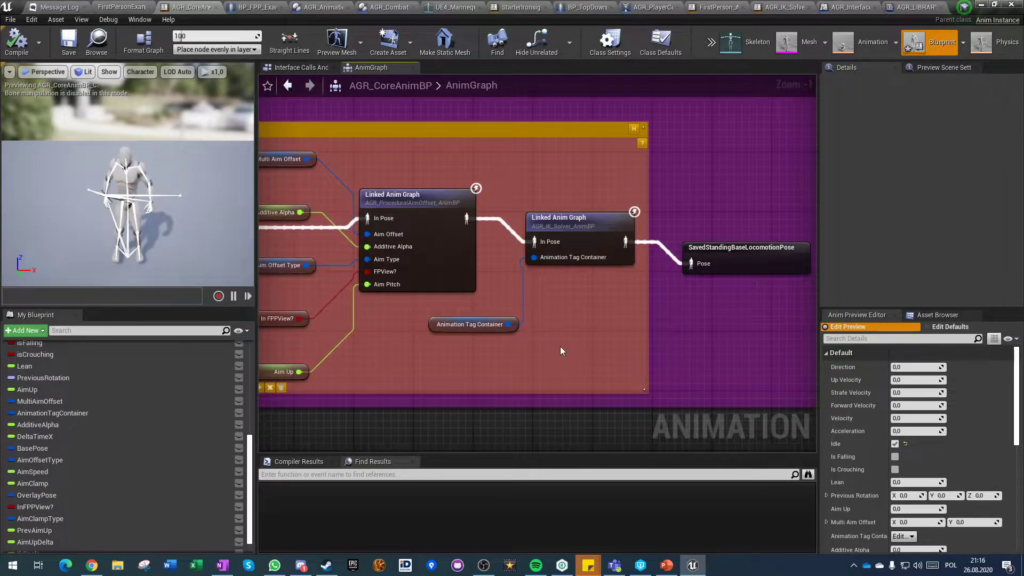
Open the FP Starter state inside OverlayPoseStateMachine from the AnimGraph
{"action": "scroll", "coordinate": [560, 346], "scroll_direction": "down", "scroll_amount": 2}
{"action": "right_click_drag", "start_coordinate": [539, 321], "coordinate": [740, 273]}
{"action": "scroll", "coordinate": [413, 334], "scroll_direction": "down", "scroll_amount": 2}
{"action": "scroll", "coordinate": [497, 187], "scroll_direction": "up", "scroll_amount": 3}
{"action": "right_click_drag", "start_coordinate": [280, 176], "coordinate": [468, 314]}
{"action": "double_click", "coordinate": [448, 322]}
{"action": "right_click_drag", "start_coordinate": [711, 328], "coordinate": [551, 319]}
{"action": "double_click", "coordinate": [552, 323]}
{"action": "right_click_drag", "start_coordinate": [403, 211], "coordinate": [551, 267]}
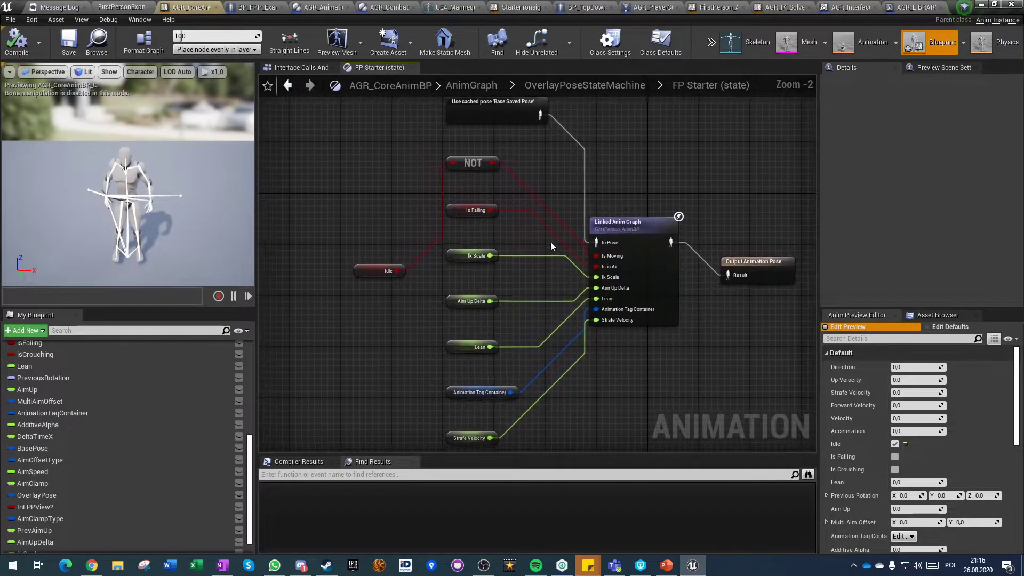
Examine the exposed properties and input pins of the FirstPerson_AnimBP linked anim graph
{"action": "left_click", "coordinate": [643, 305]}
{"action": "scroll", "coordinate": [650, 305], "scroll_direction": "up", "scroll_amount": 2}
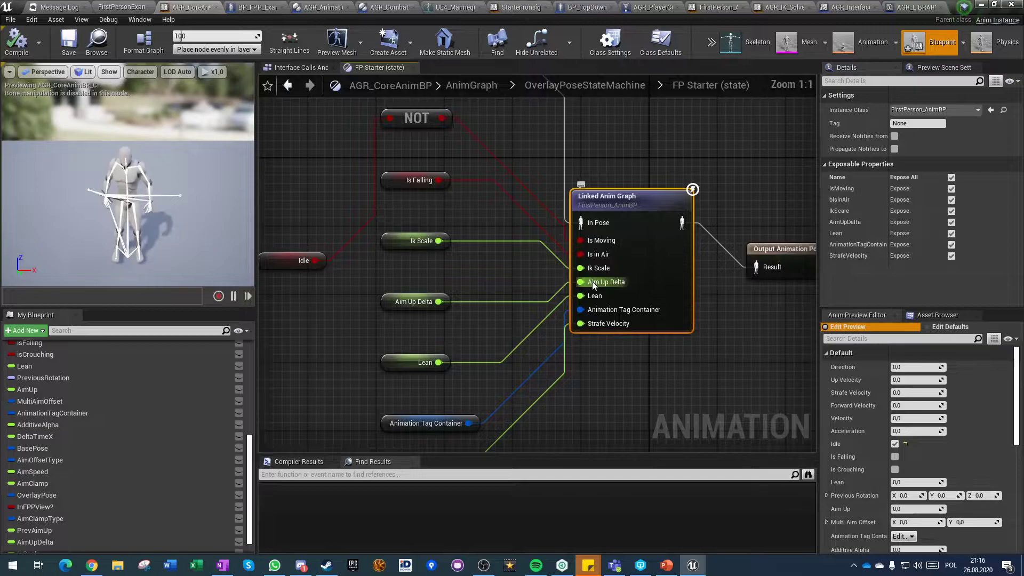
{"action": "right_click_drag", "start_coordinate": [542, 341], "coordinate": [476, 325]}
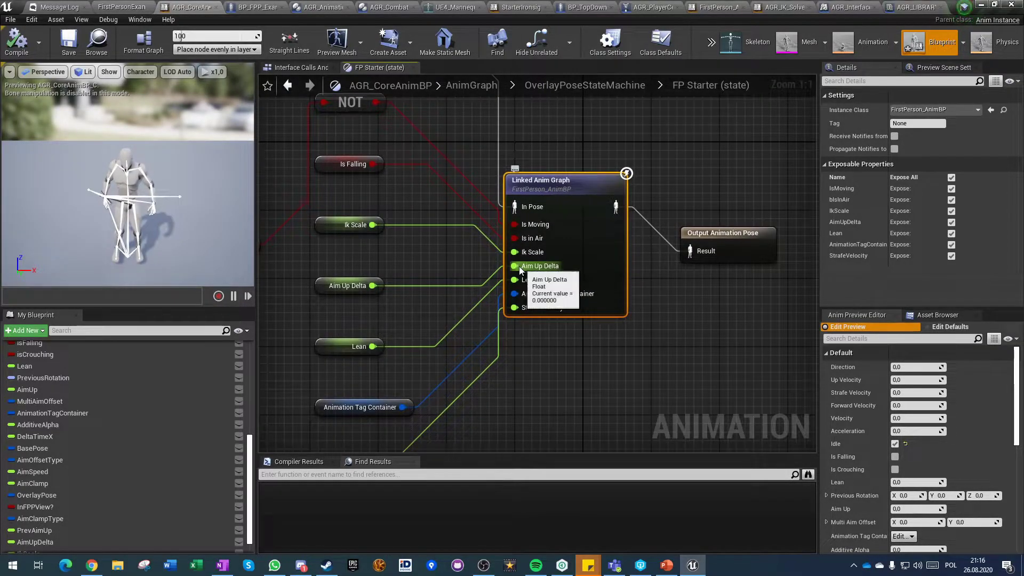
{"action": "scroll", "coordinate": [53, 400], "scroll_direction": "up", "scroll_amount": 4}
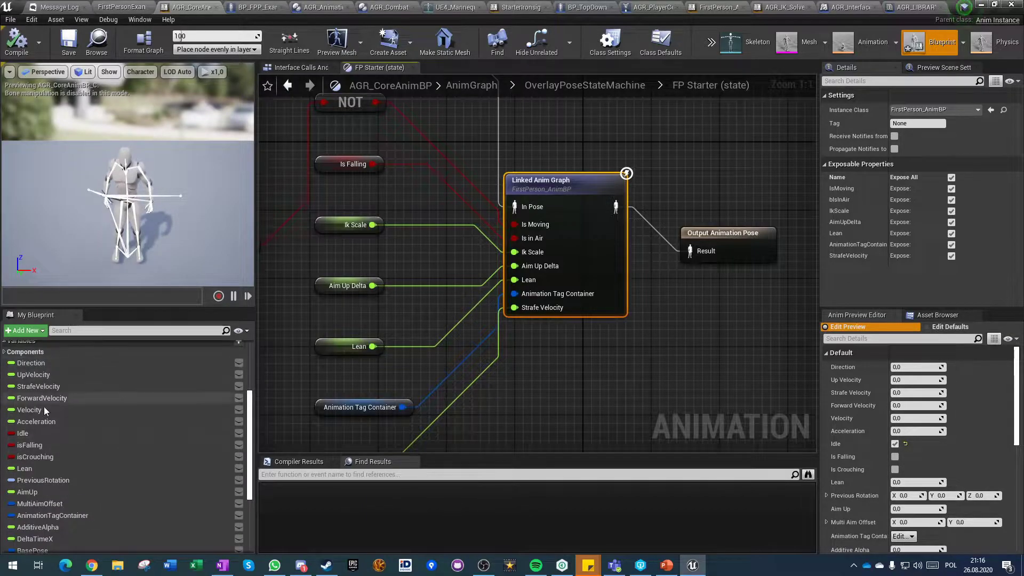
Inspect the Ik Scale variable's details and the Aim Up Delta input of the linked anim graph
{"action": "left_click", "coordinate": [495, 262]}
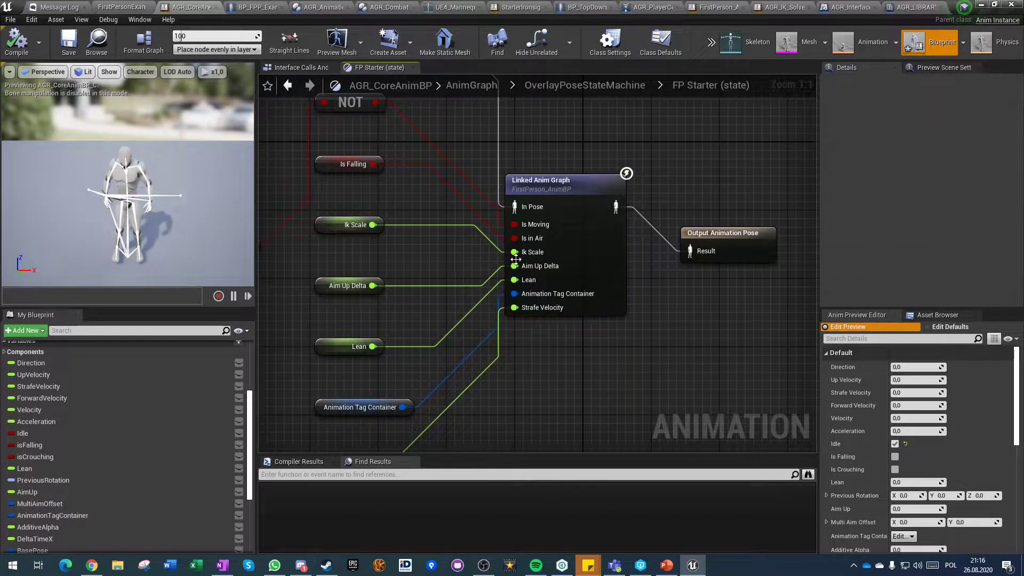
{"action": "left_click", "coordinate": [345, 227]}
{"action": "scroll", "coordinate": [853, 240], "scroll_direction": "down", "scroll_amount": 5}
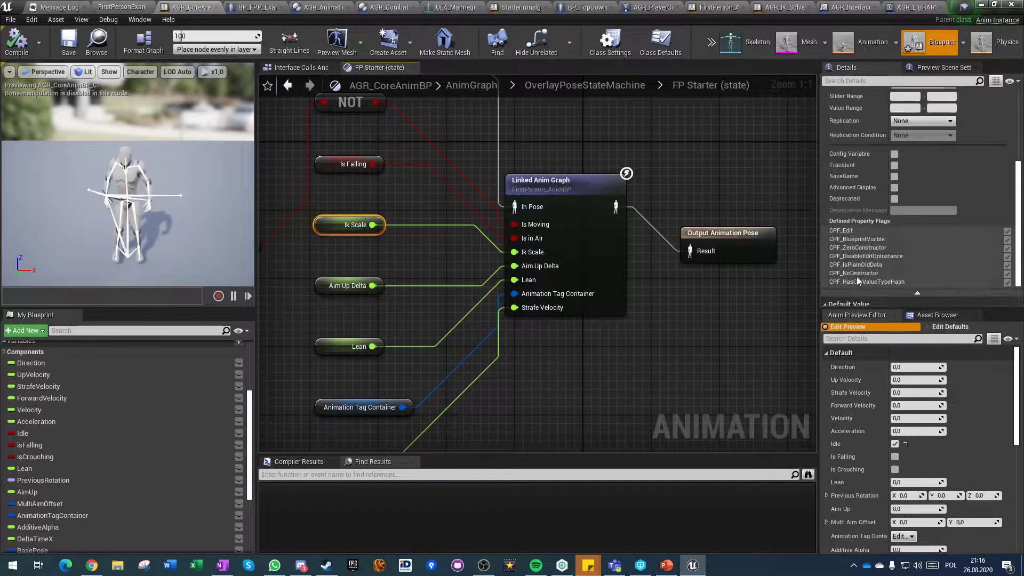
{"action": "left_click", "coordinate": [537, 398]}
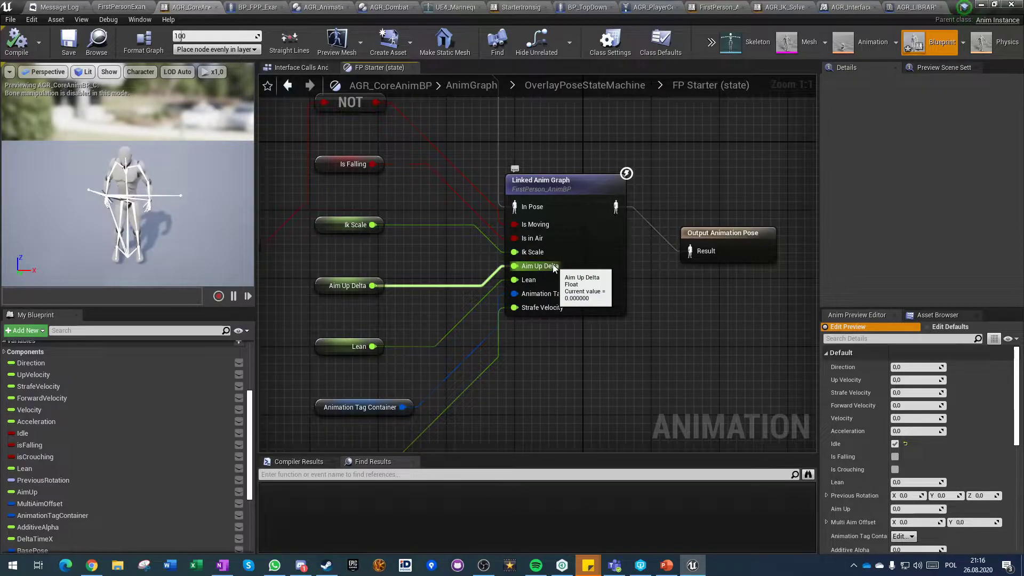
{"action": "scroll", "coordinate": [448, 267], "scroll_direction": "down", "scroll_amount": 2}
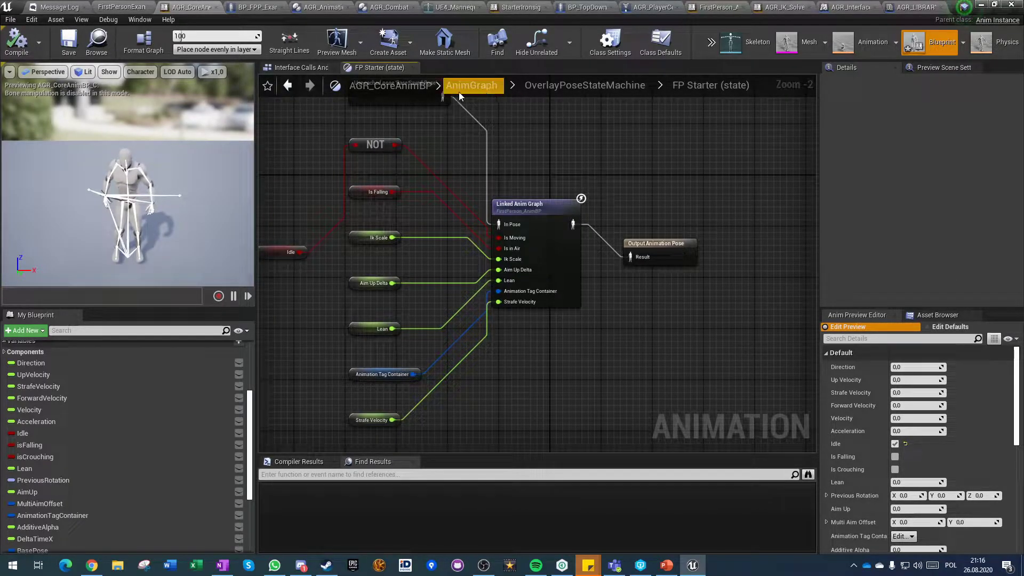
Return to the Event Graph and open its AimOffset collapsed graph
{"action": "left_click", "coordinate": [297, 67]}
{"action": "scroll", "coordinate": [455, 158], "scroll_direction": "down", "scroll_amount": 5}
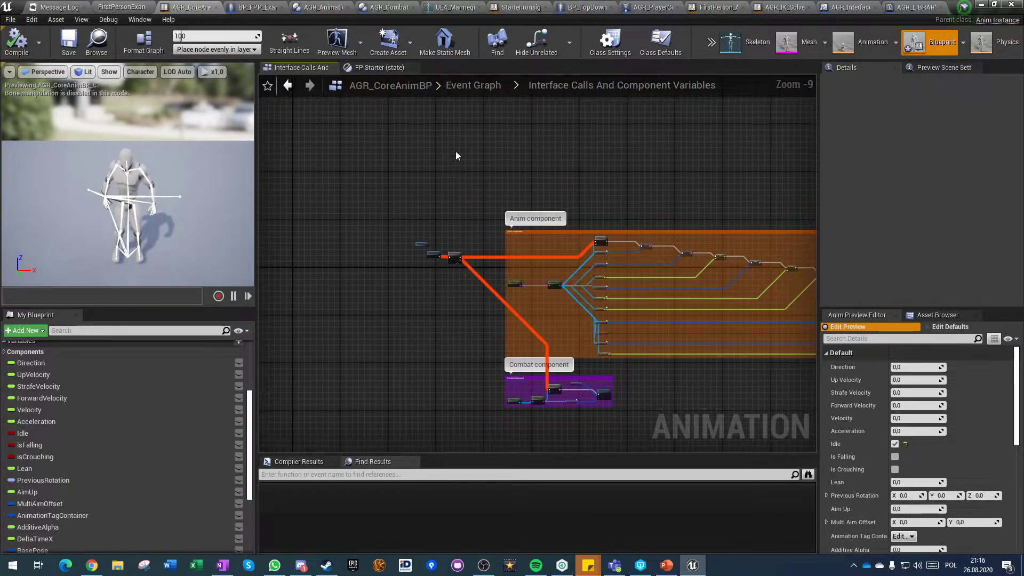
{"action": "left_click", "coordinate": [482, 93]}
{"action": "scroll", "coordinate": [634, 347], "scroll_direction": "up", "scroll_amount": 5}
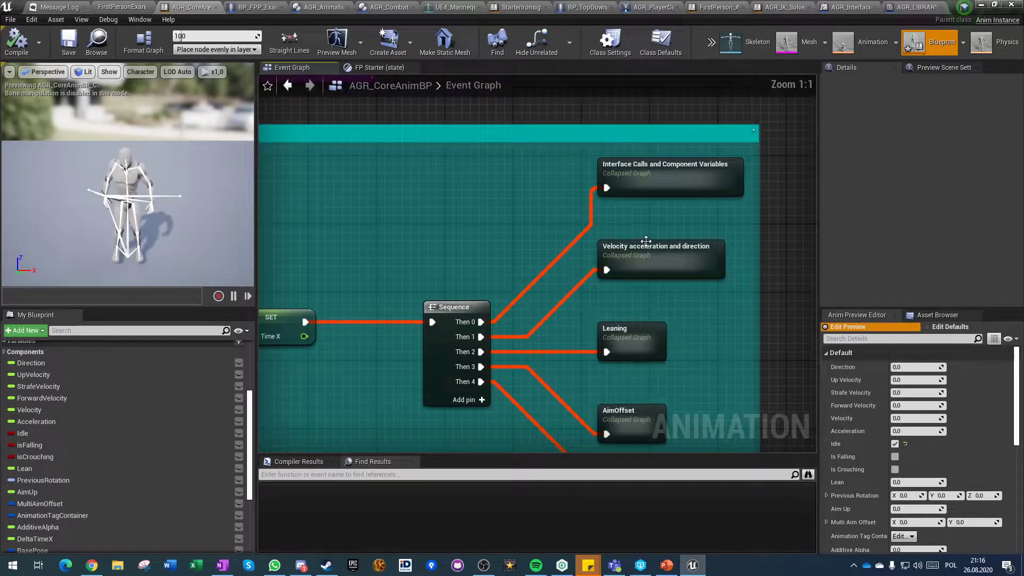
{"action": "double_click", "coordinate": [623, 414]}
Examine how the Aim Delta section calculates Aim Up Delta from Aim Up and Prev Aim Up
{"action": "scroll", "coordinate": [484, 236], "scroll_direction": "up", "scroll_amount": 2}
{"action": "scroll", "coordinate": [485, 236], "scroll_direction": "up", "scroll_amount": 4}
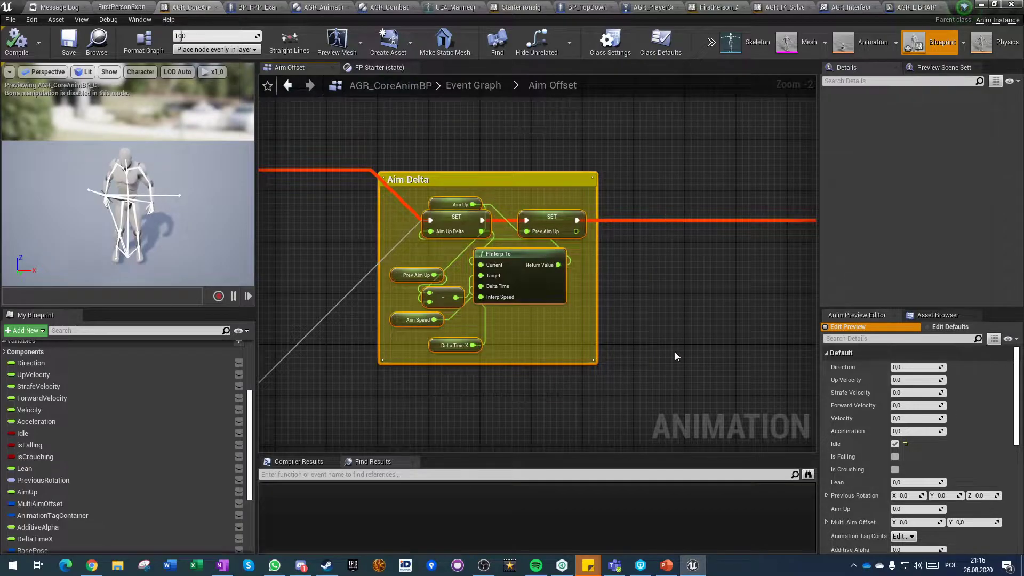
{"action": "scroll", "coordinate": [449, 383], "scroll_direction": "down", "scroll_amount": 4}
{"action": "scroll", "coordinate": [449, 382], "scroll_direction": "up", "scroll_amount": 5}
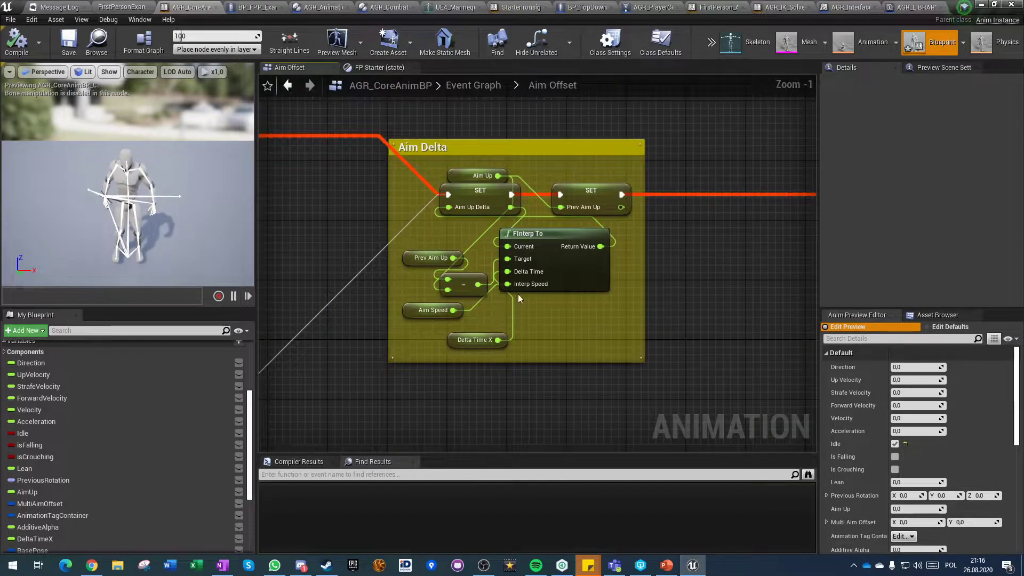
{"action": "scroll", "coordinate": [556, 328], "scroll_direction": "down", "scroll_amount": 6}
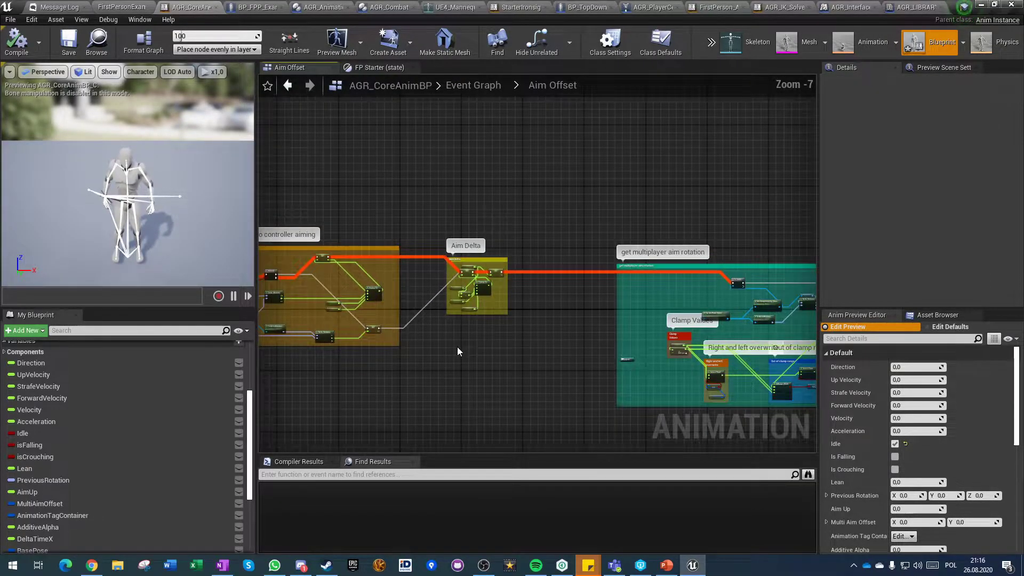
Close AGR_CoreAnimBP and bring up the FirstPerson_AnimBP AnimGraph, placing its tab beside the level's tab
{"action": "left_click", "coordinate": [216, 8]}
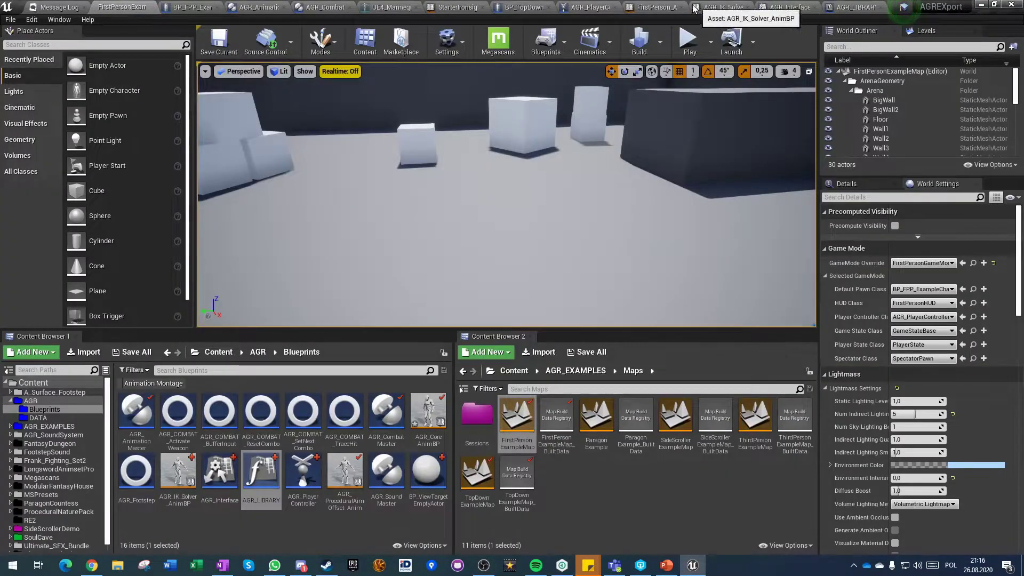
{"action": "left_click", "coordinate": [652, 8]}
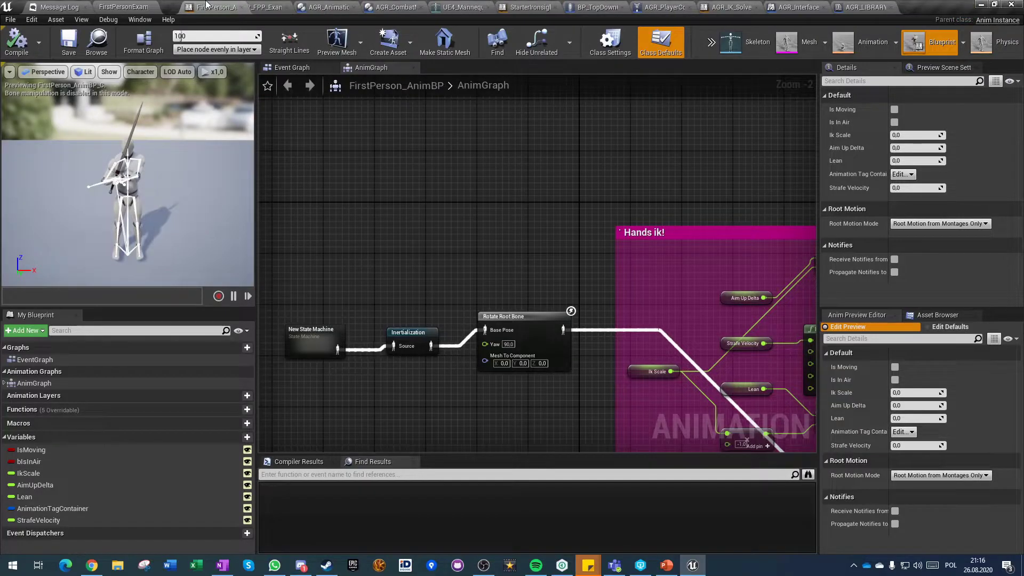
{"action": "scroll", "coordinate": [489, 236], "scroll_direction": "down", "scroll_amount": 2}
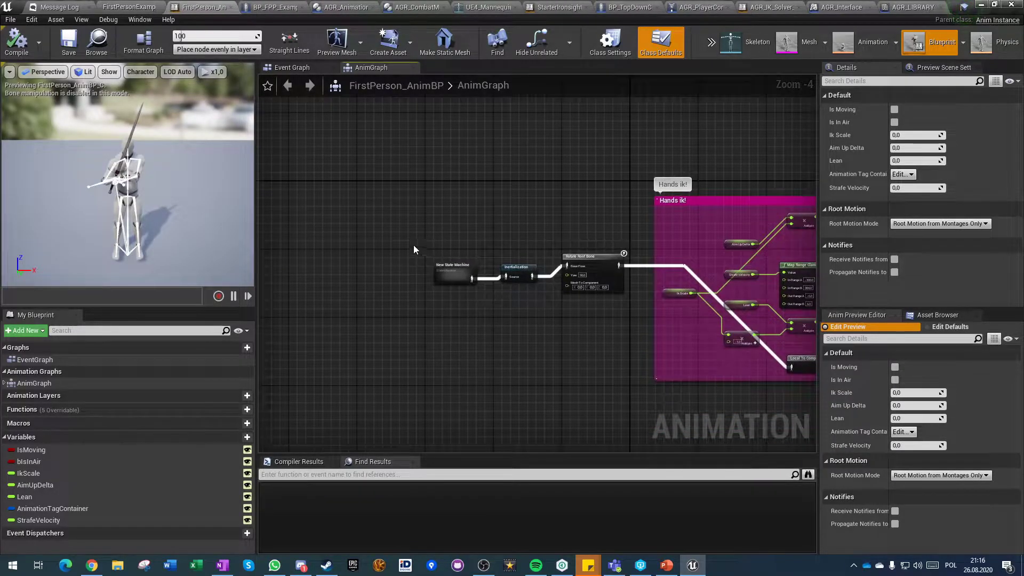
Move the New State Machine, Inertialization and Rotate Root Bone nodes together below the level of the Hands ik! section
{"action": "left_click_drag", "start_coordinate": [583, 314], "coordinate": [584, 314]}
{"action": "left_click_drag", "start_coordinate": [583, 265], "coordinate": [561, 393]}
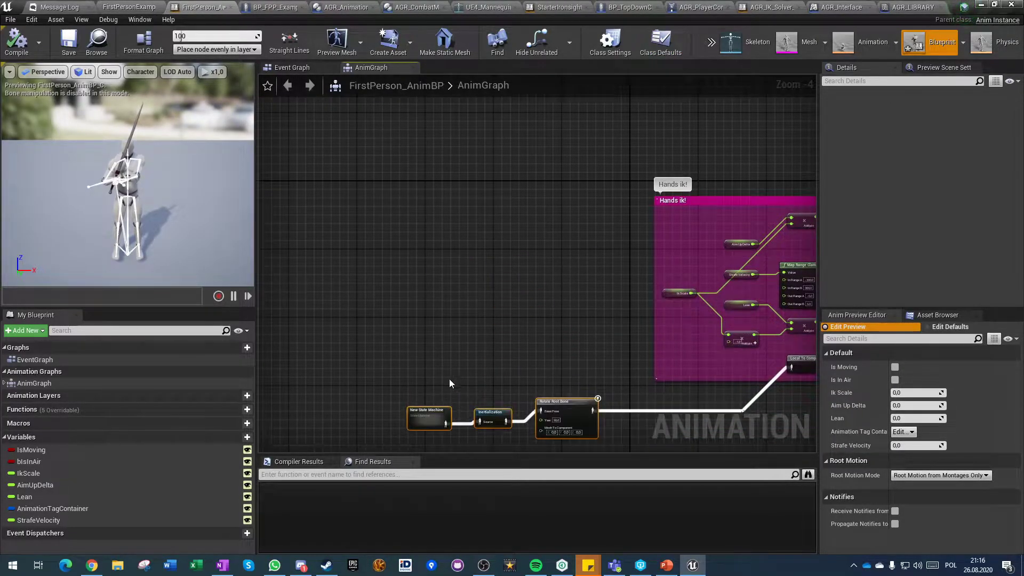
{"action": "right_click_drag", "start_coordinate": [459, 379], "coordinate": [345, 287]}
{"action": "left_click_drag", "start_coordinate": [488, 328], "coordinate": [505, 348]}
{"action": "left_click", "coordinate": [507, 306]}
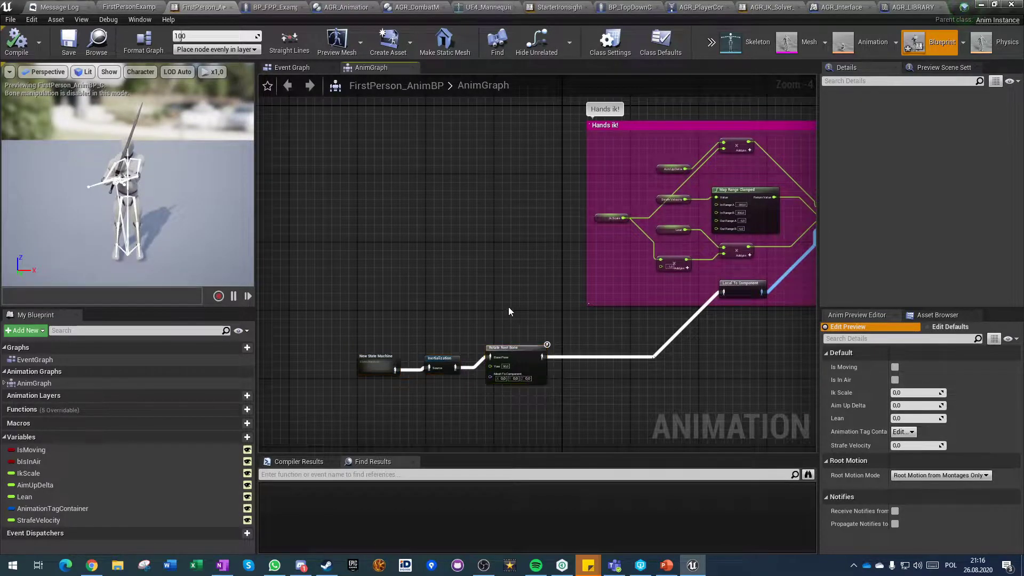
Examine the translation, rotation and scale settings of the hand_r Transform (Modify) Bone node
{"action": "right_click_drag", "start_coordinate": [787, 225], "coordinate": [511, 251]}
{"action": "scroll", "coordinate": [511, 251], "scroll_direction": "up", "scroll_amount": 3}
{"action": "left_click", "coordinate": [593, 203]}
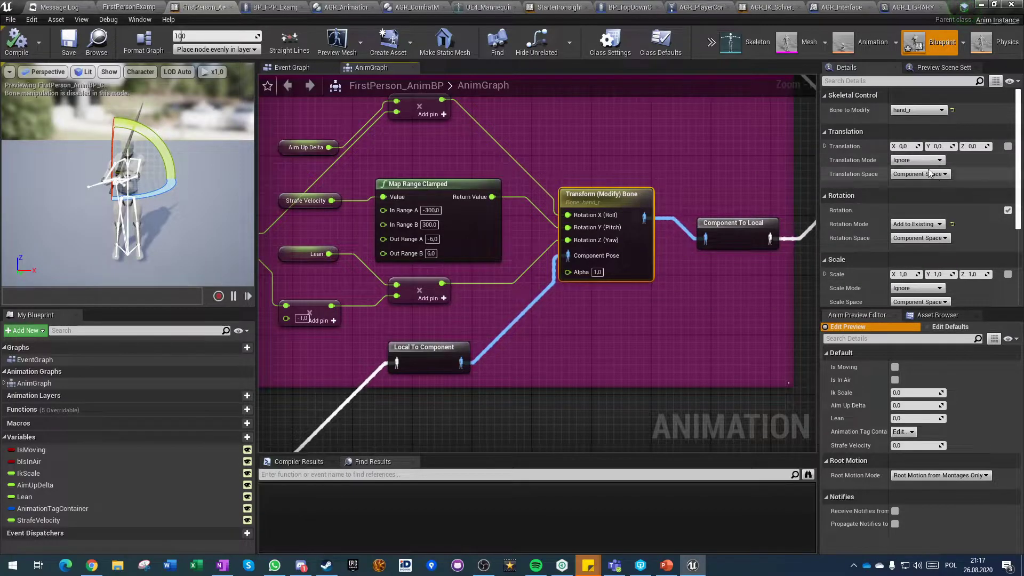
{"action": "scroll", "coordinate": [928, 176], "scroll_direction": "down", "scroll_amount": 2}
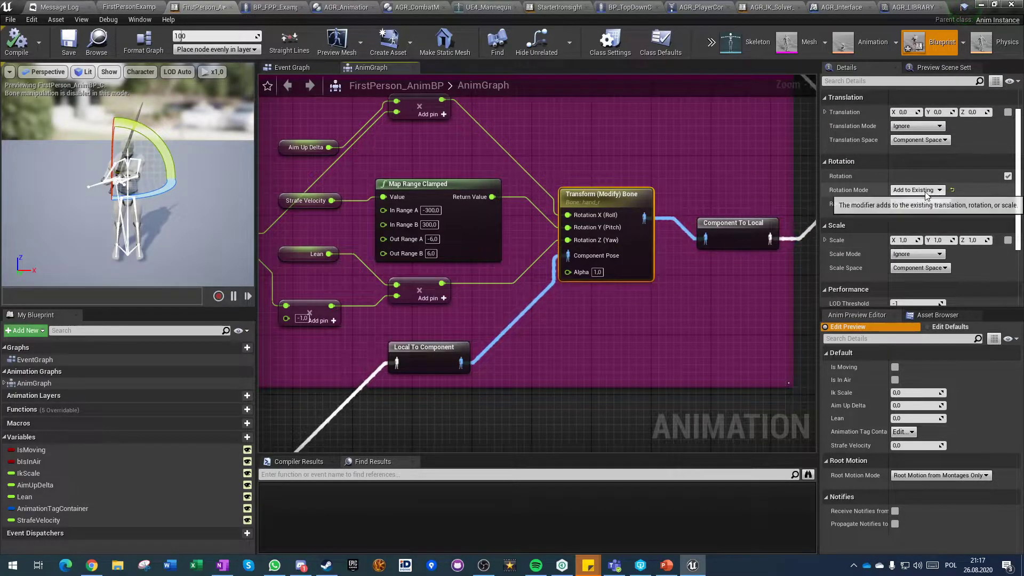
Move the Ik Scale node slightly higher within the Hands ik! section
{"action": "right_click_drag", "start_coordinate": [553, 301], "coordinate": [682, 317]}
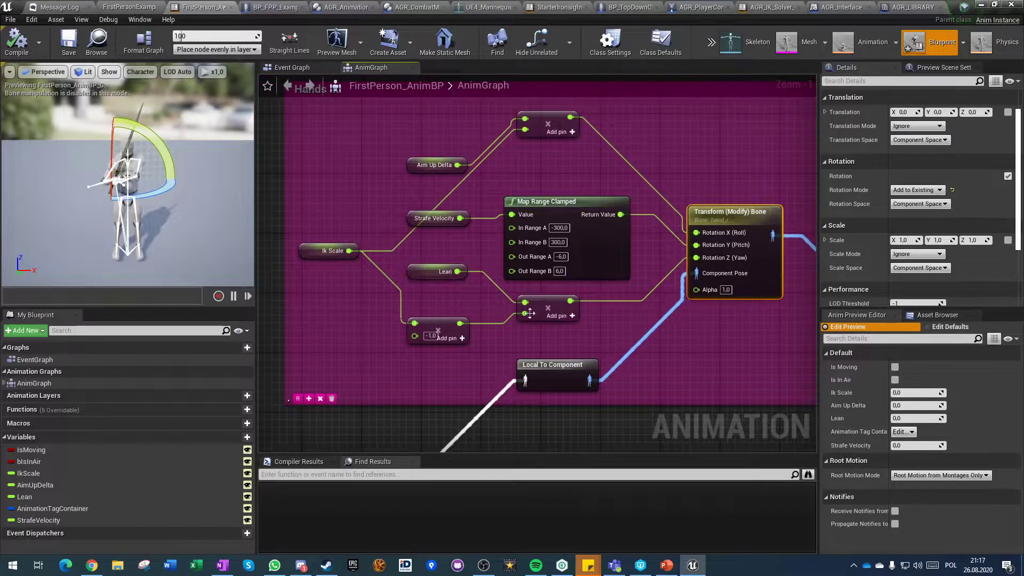
{"action": "scroll", "coordinate": [343, 309], "scroll_direction": "up", "scroll_amount": 1}
{"action": "left_click_drag", "start_coordinate": [307, 244], "coordinate": [299, 199]}
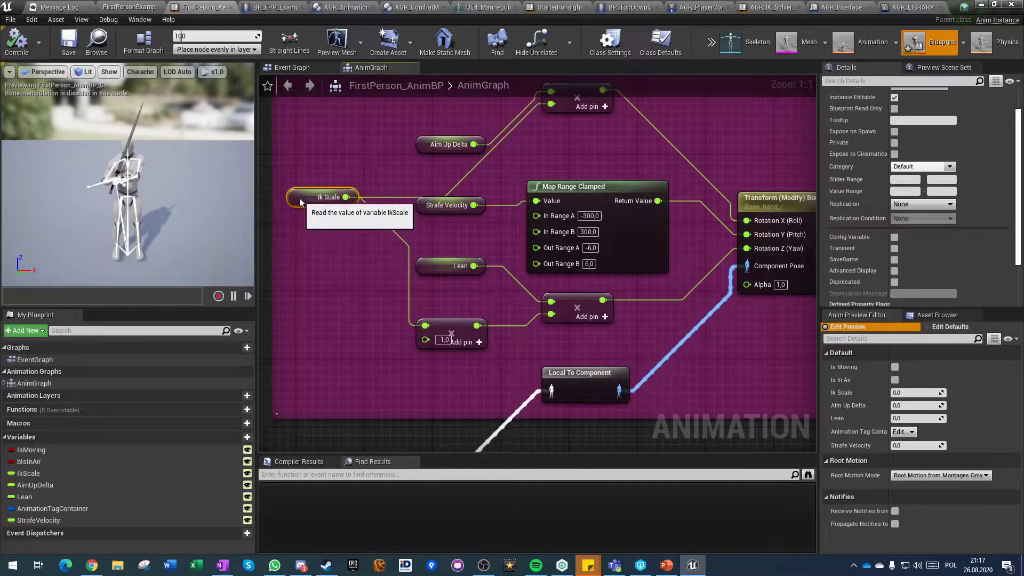
{"action": "left_click", "coordinate": [358, 299]}
{"action": "right_click_drag", "start_coordinate": [358, 273], "coordinate": [346, 329]}
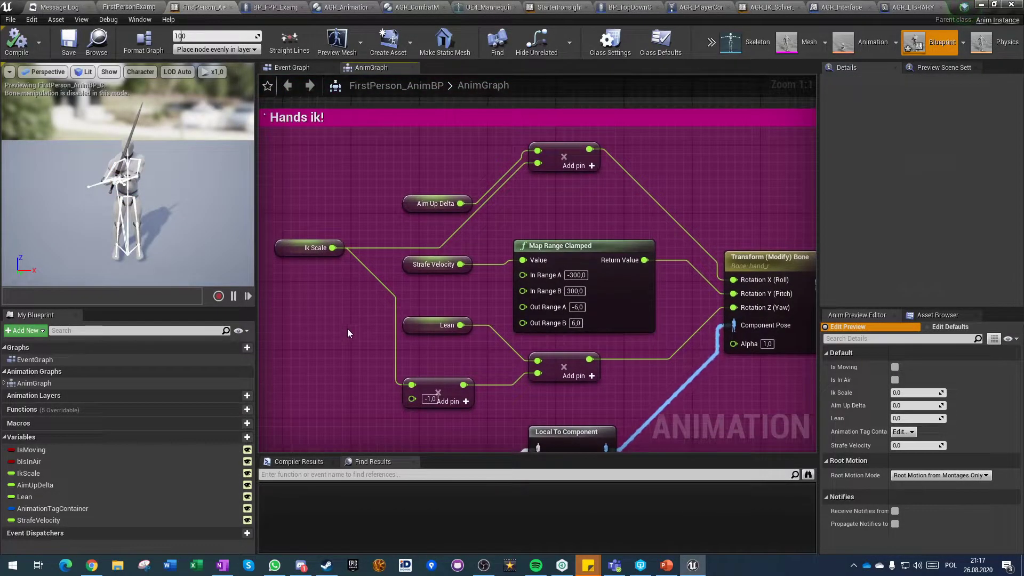
Review the Aim Up Delta and Strafe Velocity nodes that drive the hand bone's rotation
{"action": "left_click", "coordinate": [409, 206]}
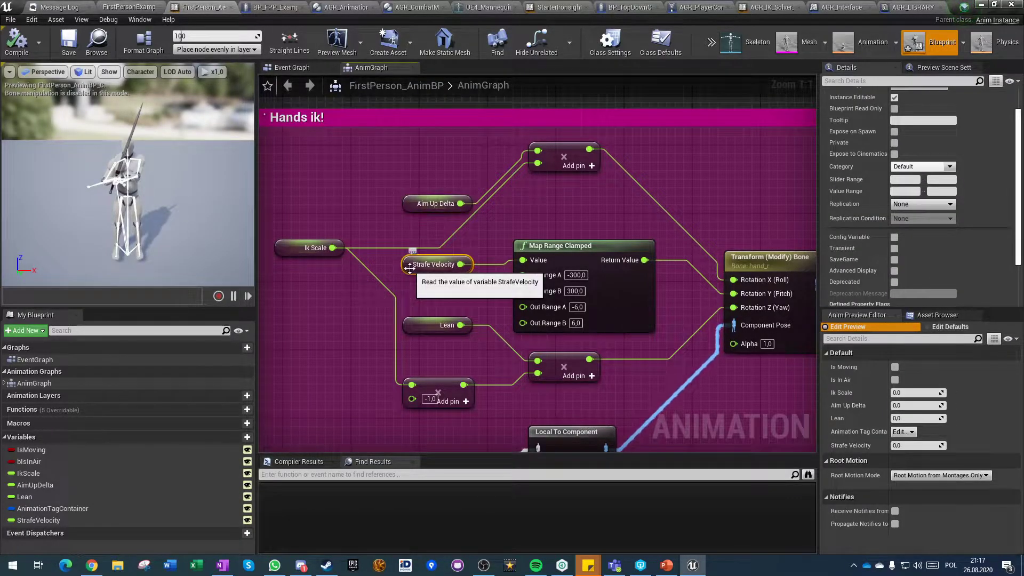
{"action": "left_click", "coordinate": [436, 350]}
{"action": "right_click_drag", "start_coordinate": [436, 350], "coordinate": [429, 341]}
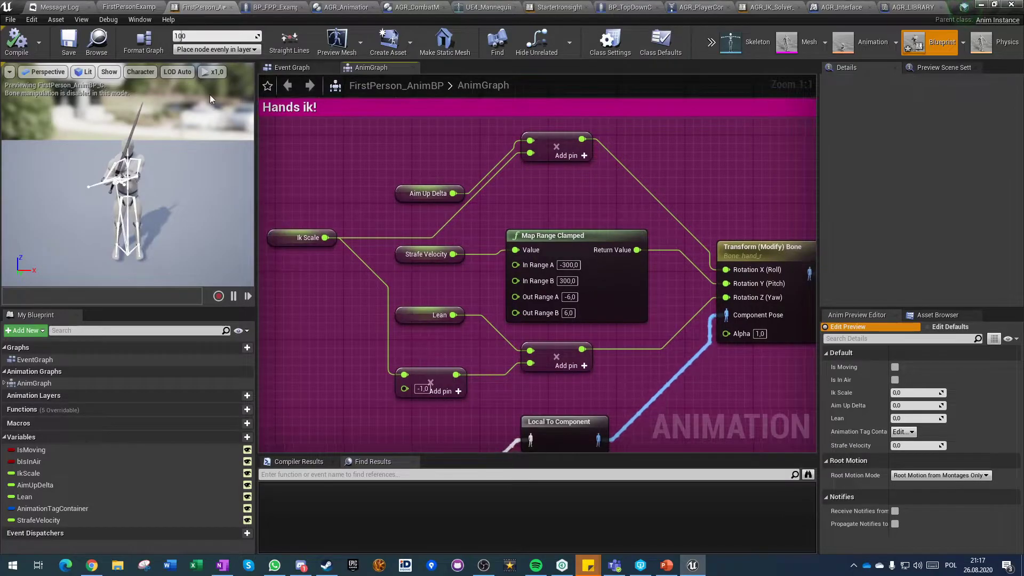
Play the FirstPersonExampleMap level full screen with the character in first-person view
{"action": "left_click", "coordinate": [132, 7]}
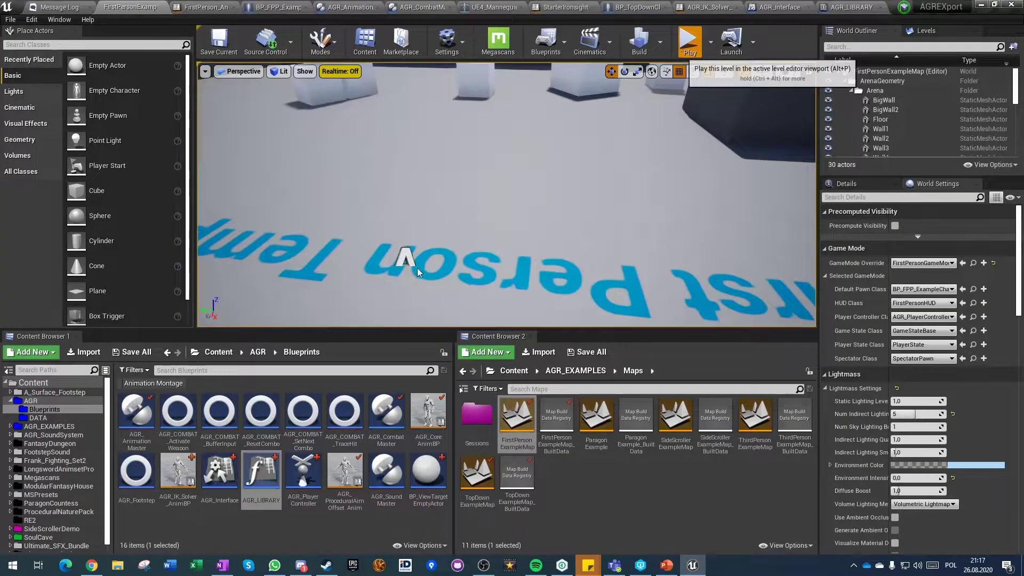
{"action": "left_click", "coordinate": [507, 194]}
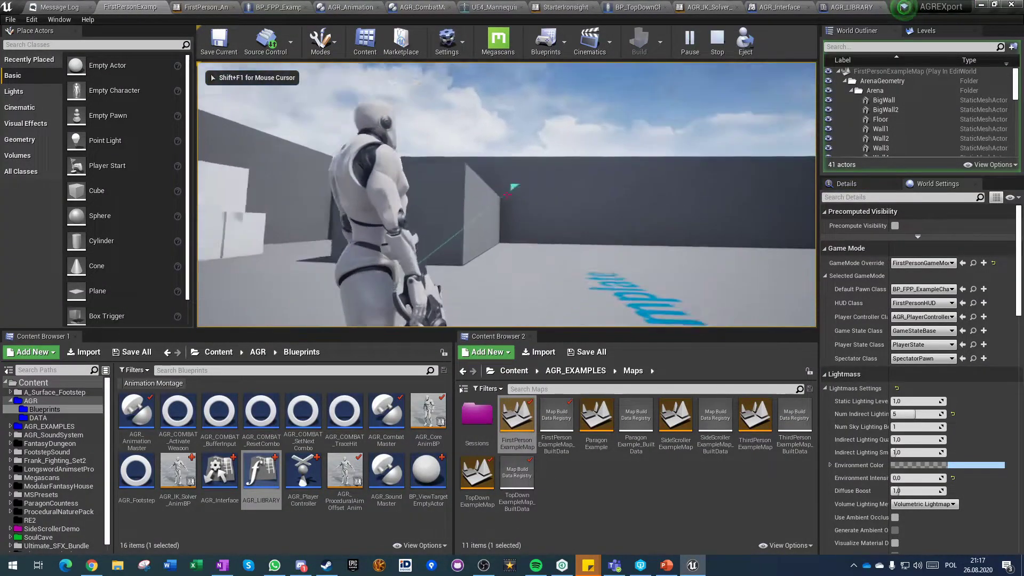
{"action": "key", "text": "v"}
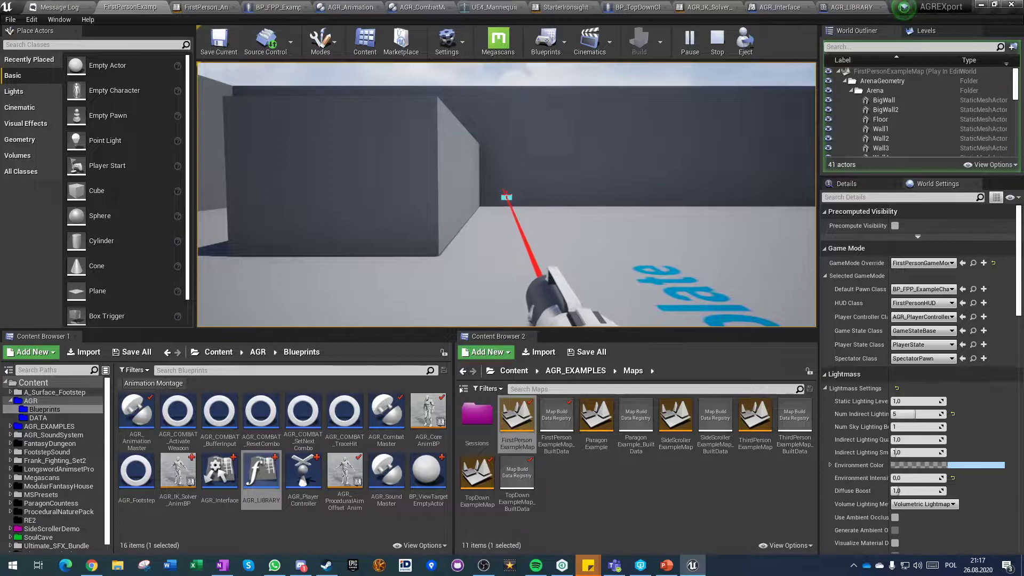
{"action": "key", "text": "F11"}
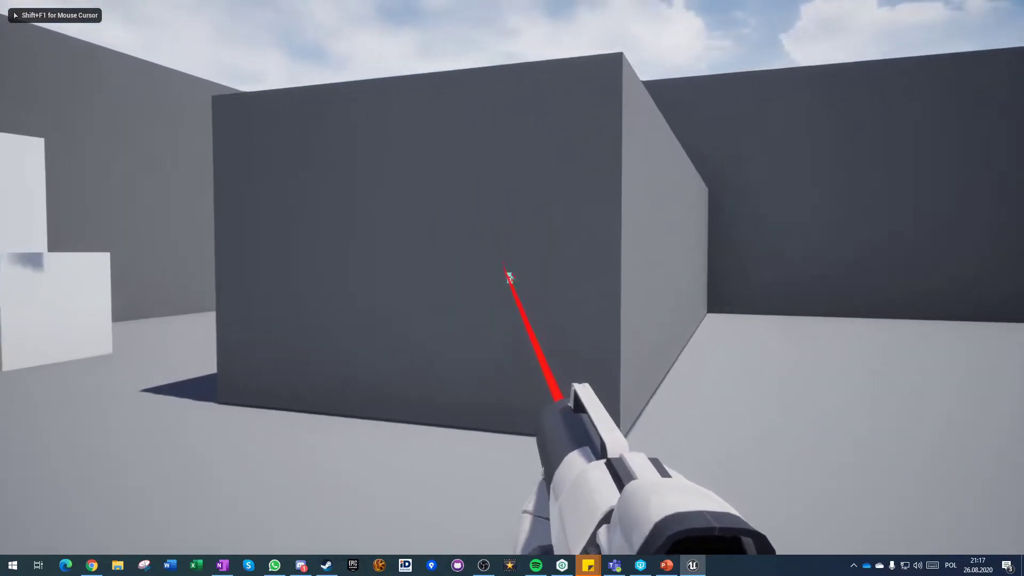
Test the weapon's hand IK sway while moving and aiming, switching between first-person and third-person views
{"action": "key", "text": "w"}
{"action": "key", "text": "d"}
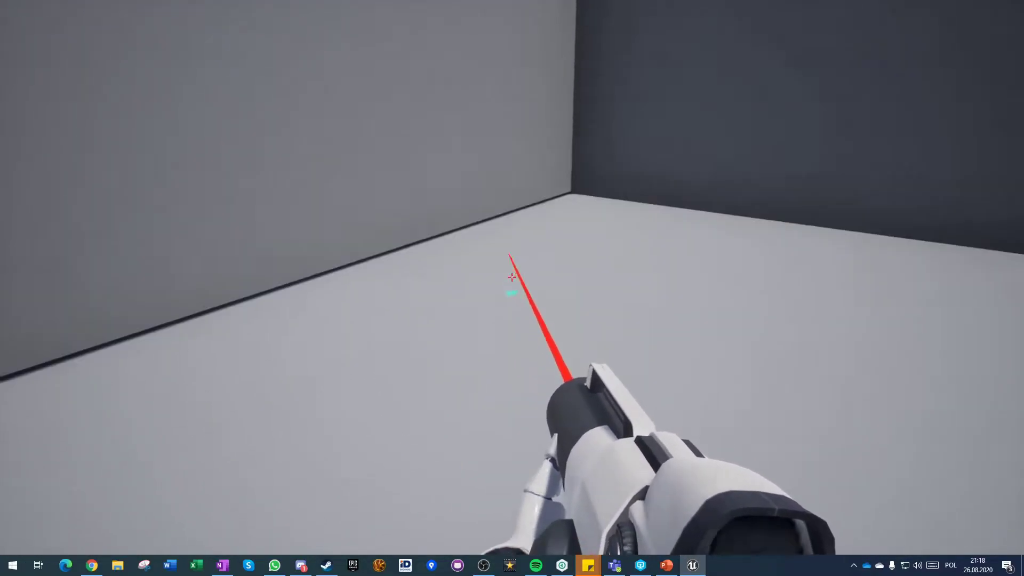
{"action": "key", "text": "v"}
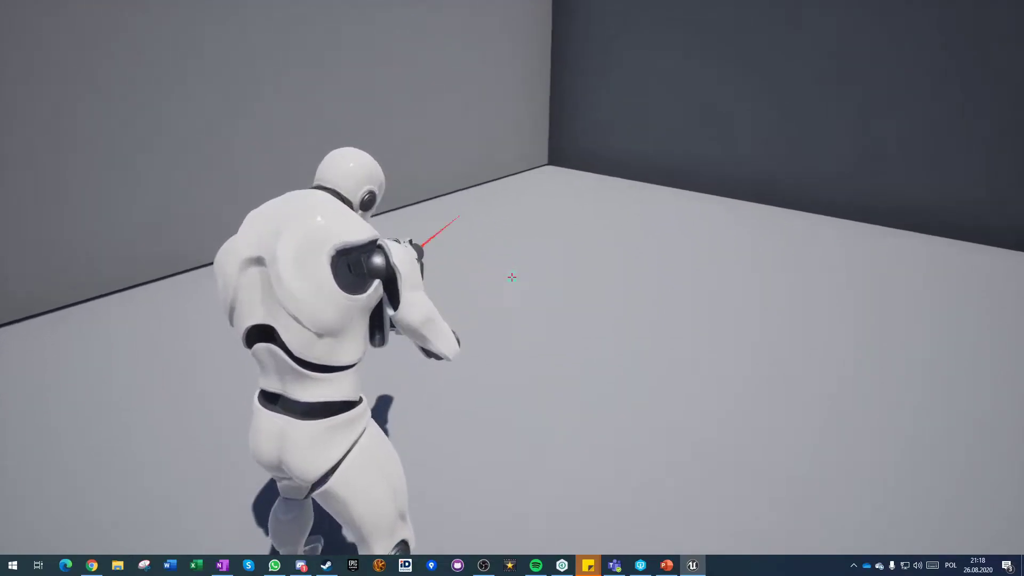
{"action": "key", "text": "d"}
{"action": "key", "text": "a"}
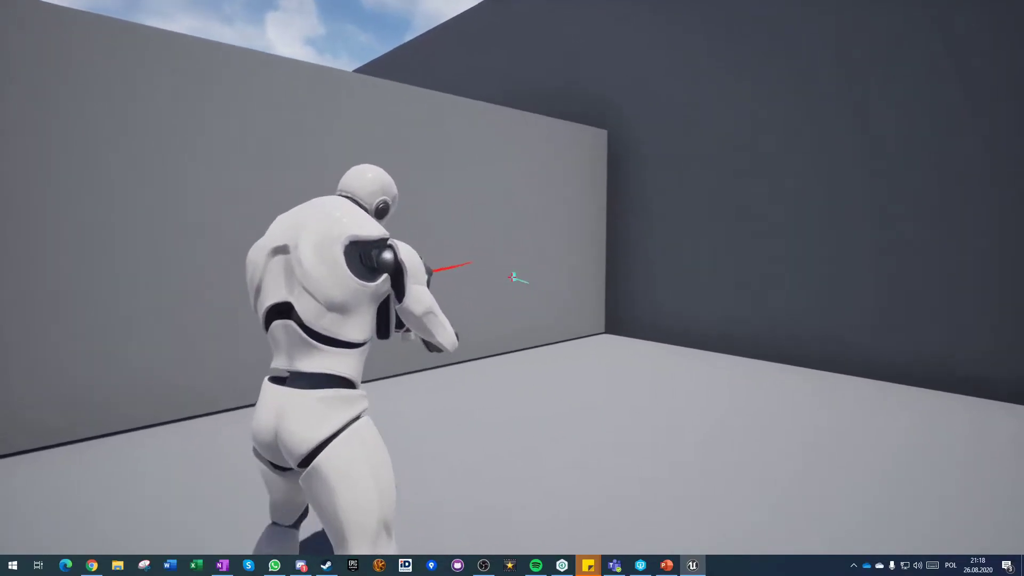
{"action": "key", "text": "v"}
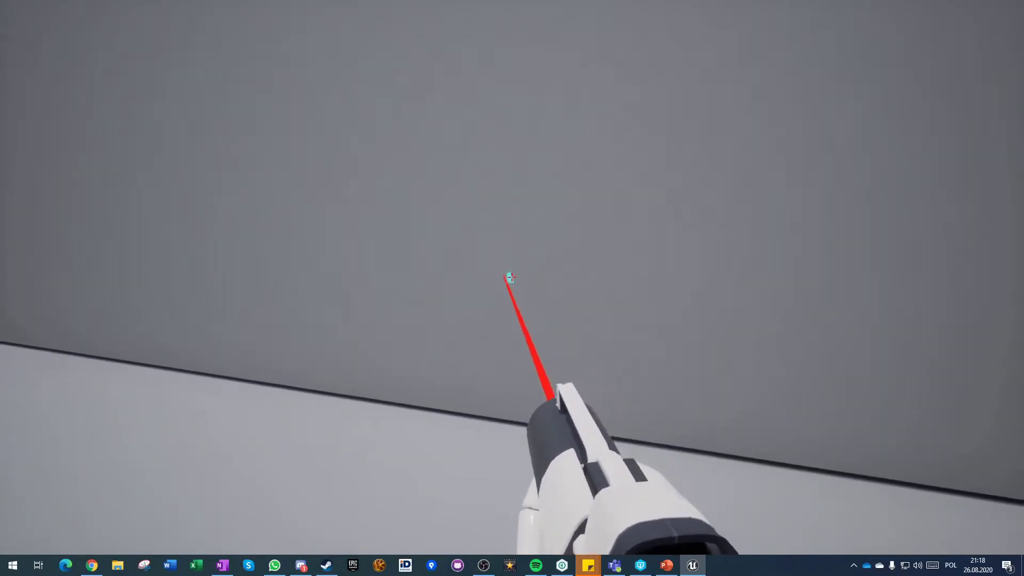
Strafe along the wall and switch repeatedly between first-person and third-person views to compare the weapon pose
{"action": "key", "text": "d"}
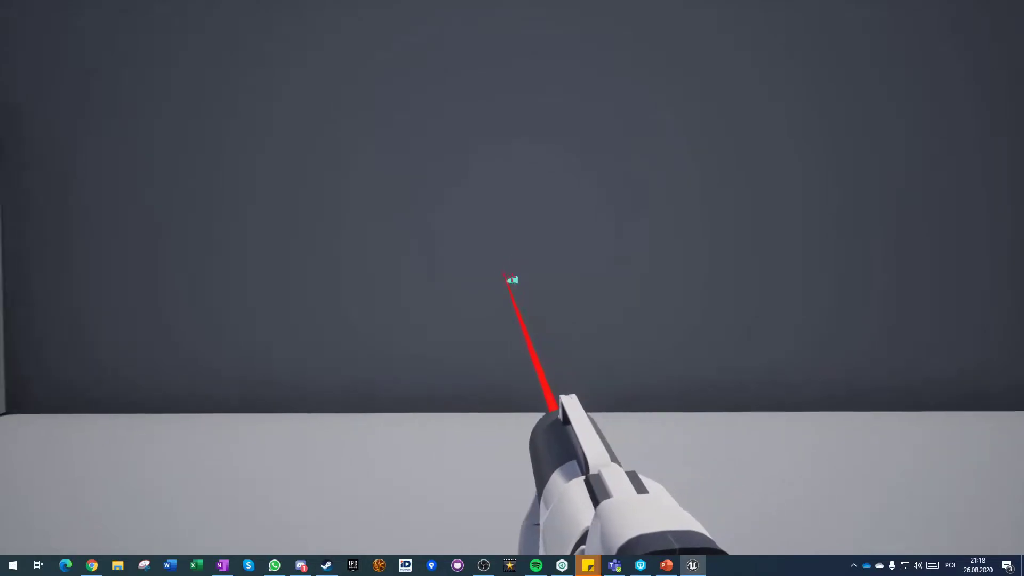
{"action": "key", "text": "v"}
{"action": "key", "text": "v"}
{"action": "key", "text": "v"}
{"action": "key", "text": "v"}
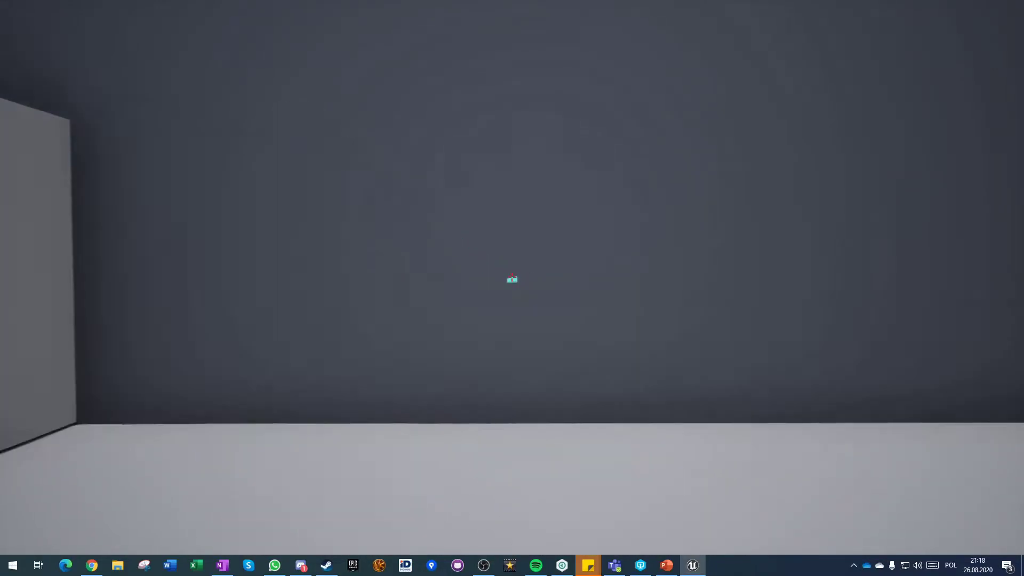
{"action": "key", "text": "v"}
{"action": "key", "text": "v"}
{"action": "key", "text": "v"}
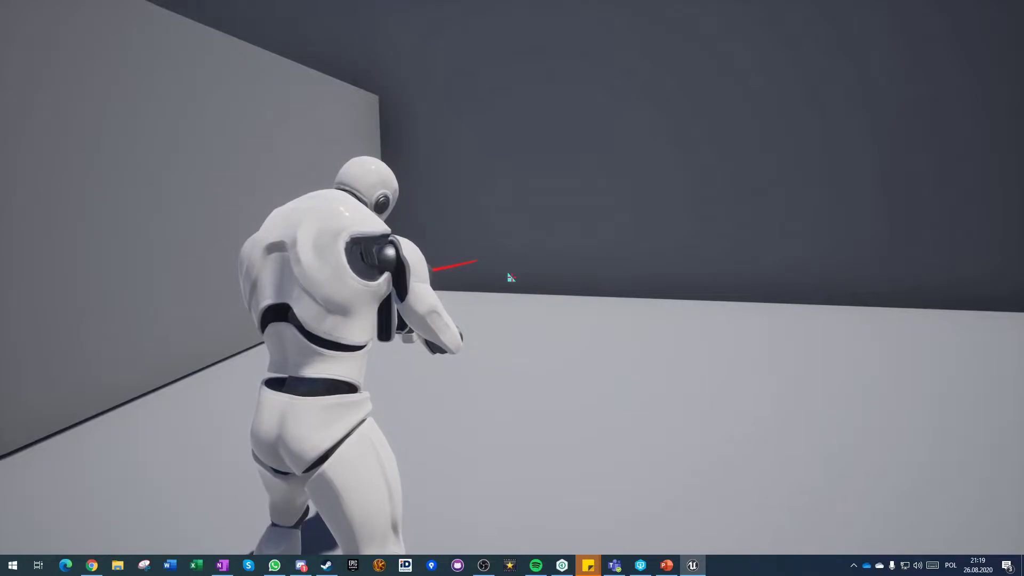
Leave full screen, eject from the character, and examine the left hand's grip on the gun up close
{"action": "key", "text": "F11"}
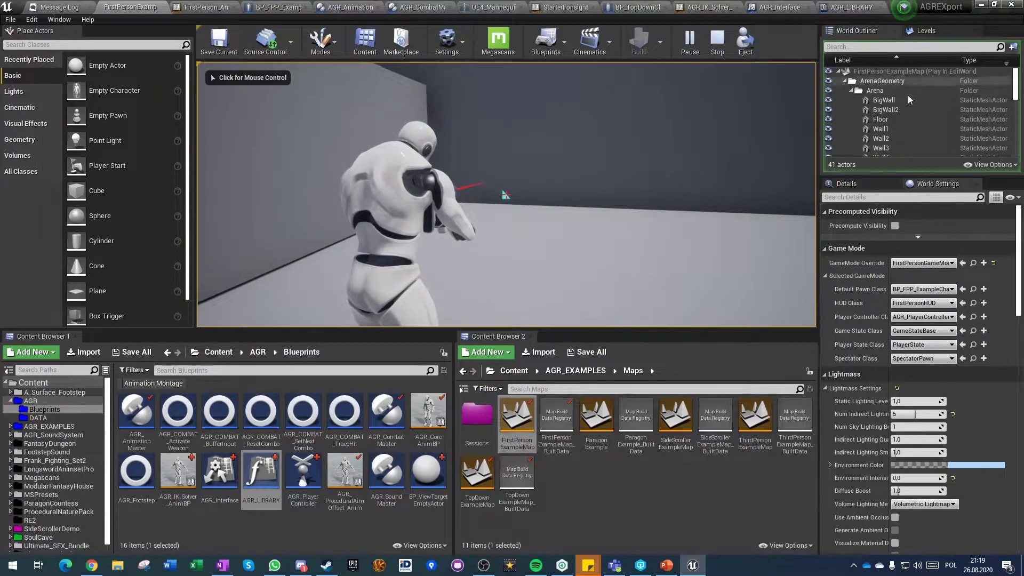
{"action": "left_click", "coordinate": [745, 40]}
{"action": "mouse_move", "coordinate": [506, 194]}
{"action": "right_mouse_down"}
{"action": "mouse_move", "coordinate": [640, 200]}
{"action": "mouse_move", "coordinate": [698, 235]}
{"action": "mouse_move", "coordinate": [500, 196]}
{"action": "right_mouse_up"}
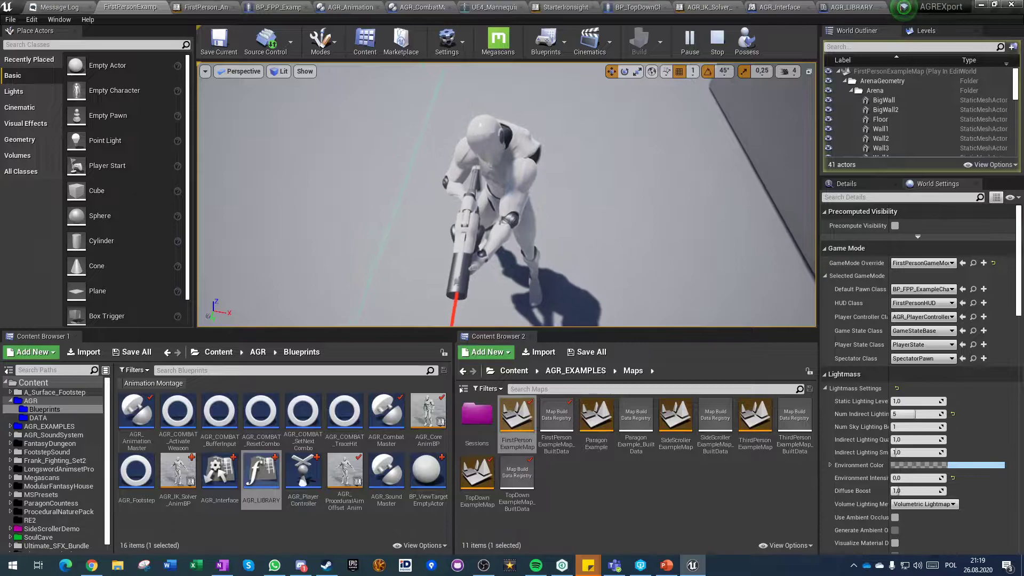
{"action": "right_click_drag", "start_coordinate": [449, 216], "coordinate": [424, 238]}
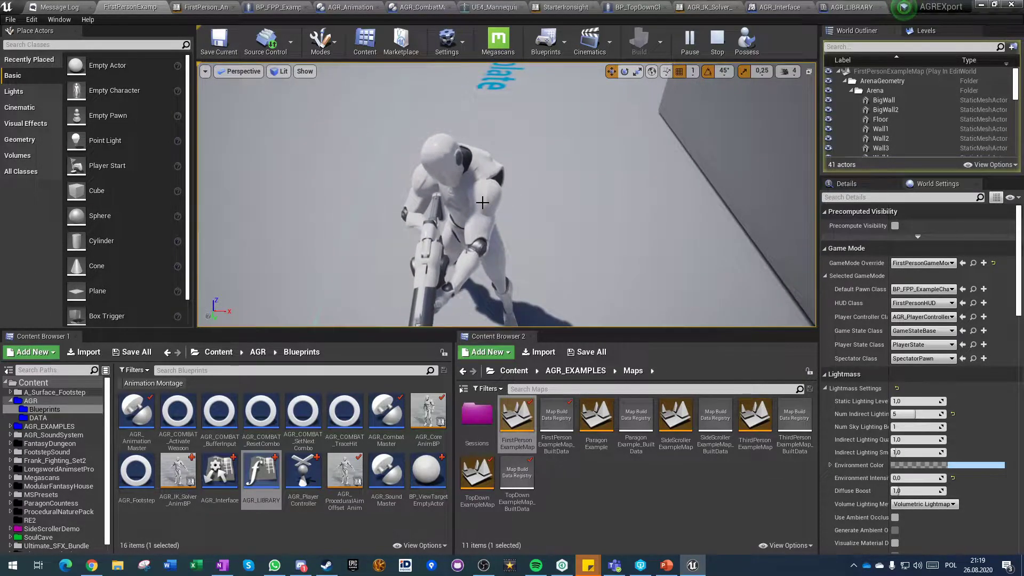
{"action": "right_click_drag", "start_coordinate": [446, 279], "coordinate": [499, 215]}
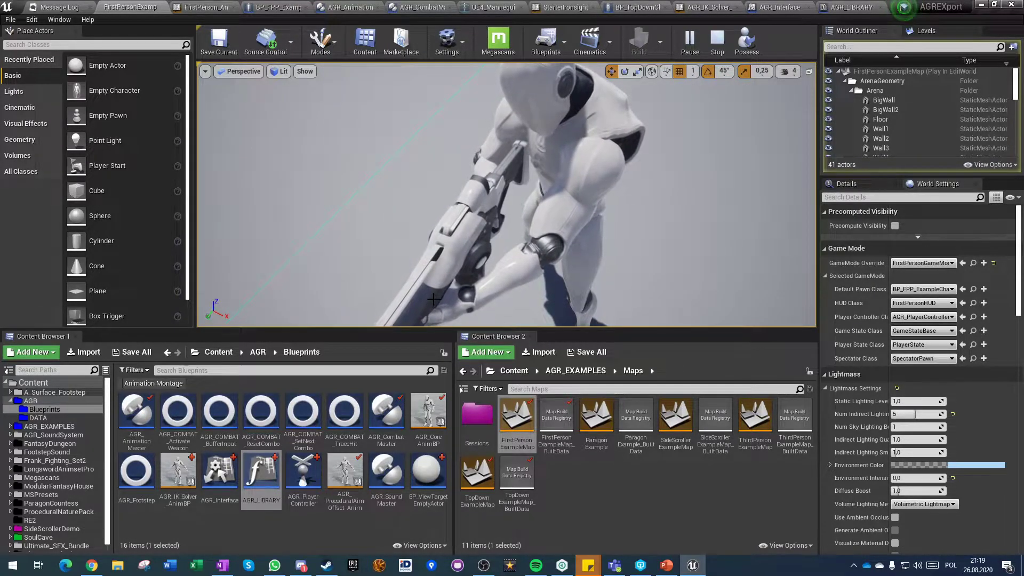
In FirstPerson_AnimBP's AnimGraph, select the VB LeftHand Transform (Modify) Bone node in the Ik bones correction section
{"action": "left_click", "coordinate": [197, 7]}
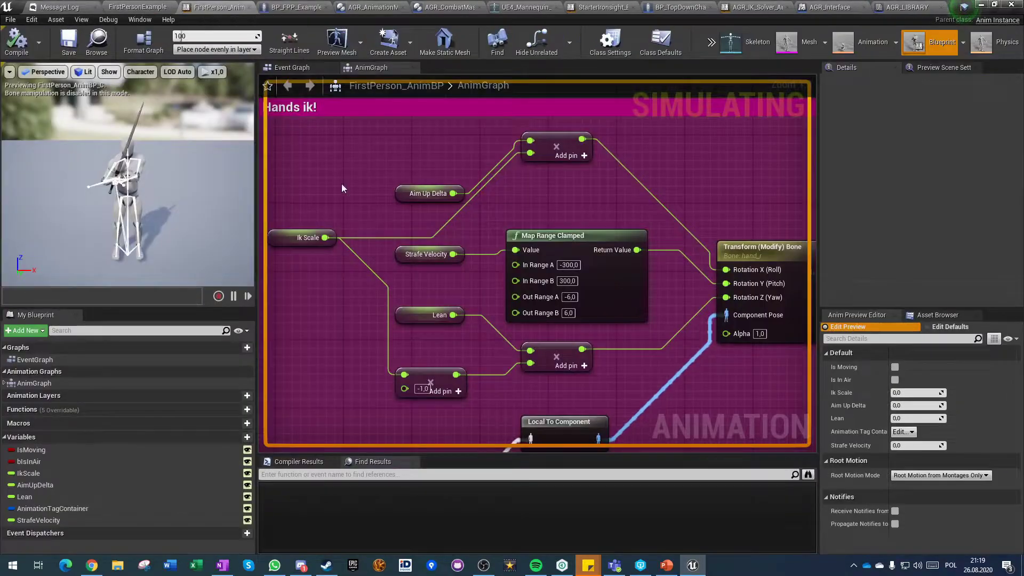
{"action": "scroll", "coordinate": [470, 314], "scroll_direction": "down", "scroll_amount": 3}
{"action": "right_click_drag", "start_coordinate": [622, 372], "coordinate": [354, 335]}
{"action": "scroll", "coordinate": [353, 334], "scroll_direction": "down", "scroll_amount": 1}
{"action": "right_click_drag", "start_coordinate": [613, 316], "coordinate": [378, 325]}
{"action": "scroll", "coordinate": [379, 325], "scroll_direction": "down", "scroll_amount": 1}
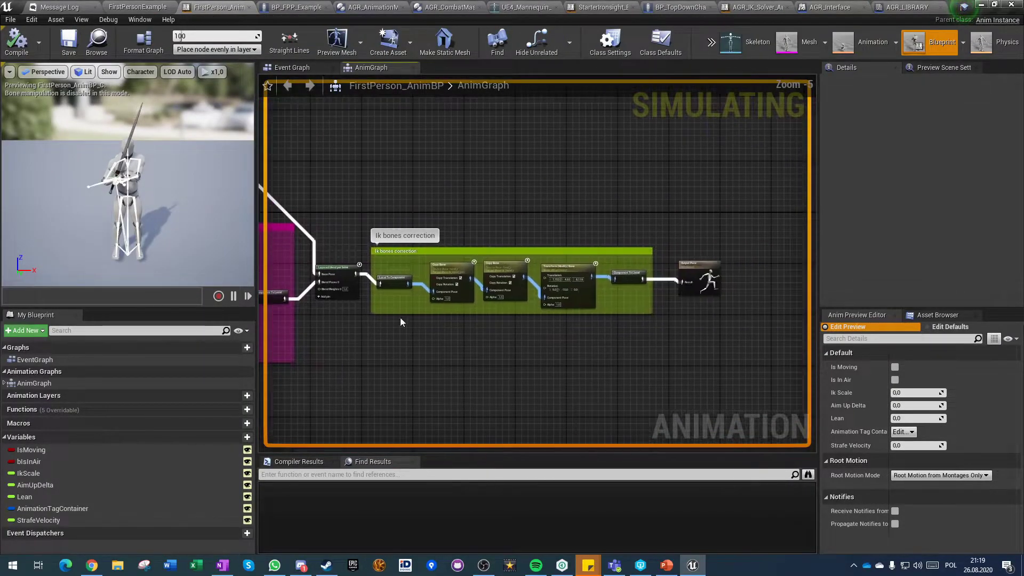
{"action": "scroll", "coordinate": [556, 292], "scroll_direction": "up", "scroll_amount": 5}
{"action": "left_click", "coordinate": [592, 228]}
{"action": "right_click_drag", "start_coordinate": [509, 355], "coordinate": [454, 362]}
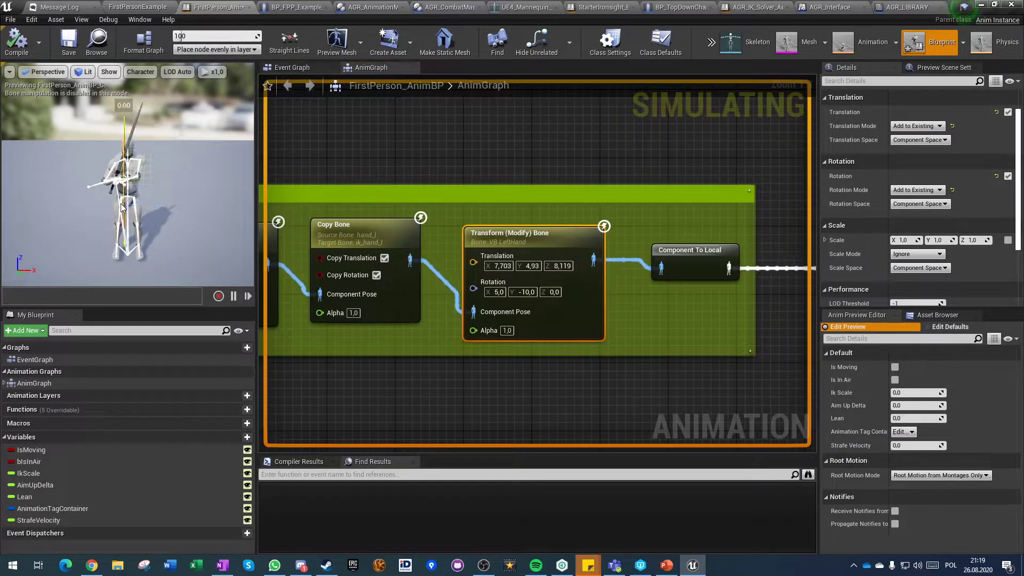
Shift the VB LeftHand bone in the preview to an X translation of 7.979 and compile the blueprint
{"action": "right_click_drag", "start_coordinate": [120, 203], "coordinate": [102, 216]}
{"action": "key", "text": "w"}
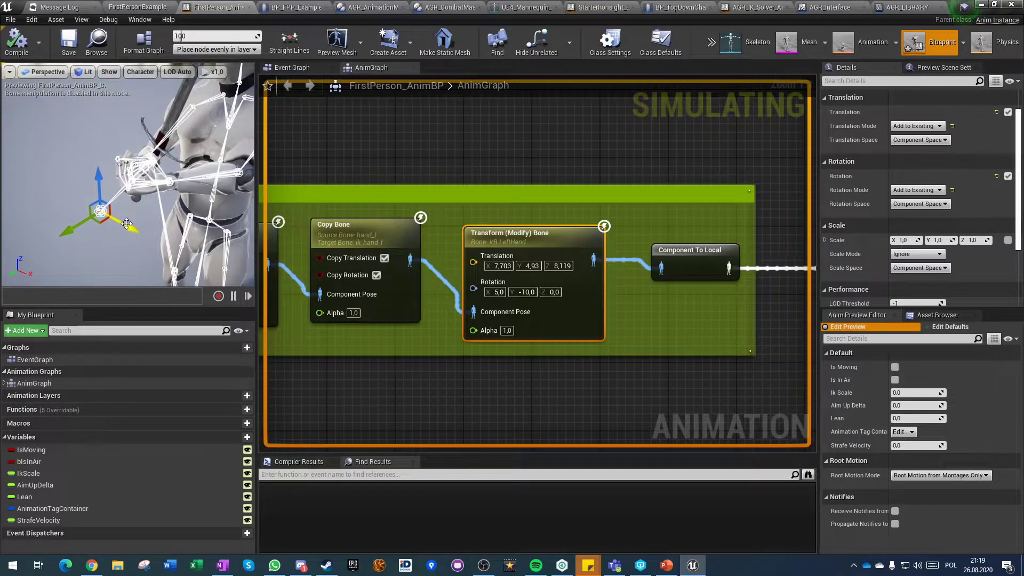
{"action": "left_click", "coordinate": [21, 43]}
Check the left hand's grip in the running level, repossess the character in first-person view, and stop the play session
{"action": "left_click", "coordinate": [128, 7]}
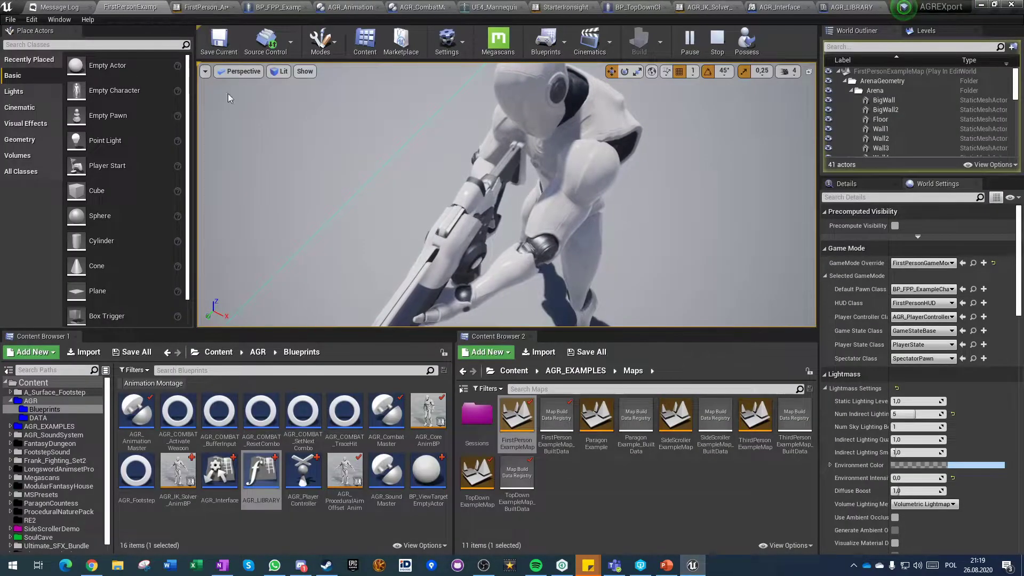
{"action": "right_click_drag", "start_coordinate": [425, 281], "coordinate": [400, 235]}
{"action": "key", "text": "F8"}
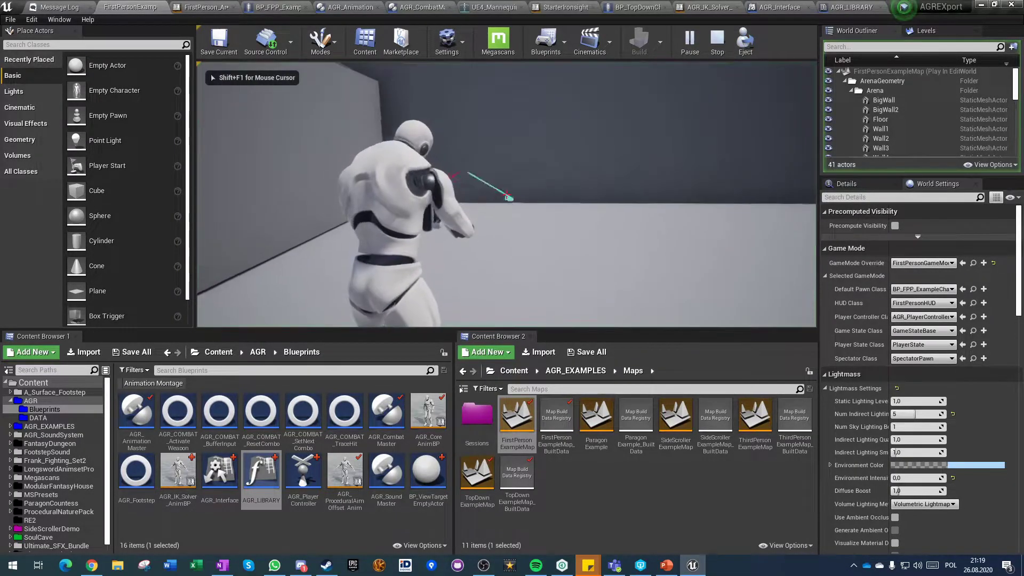
{"action": "key", "text": "v"}
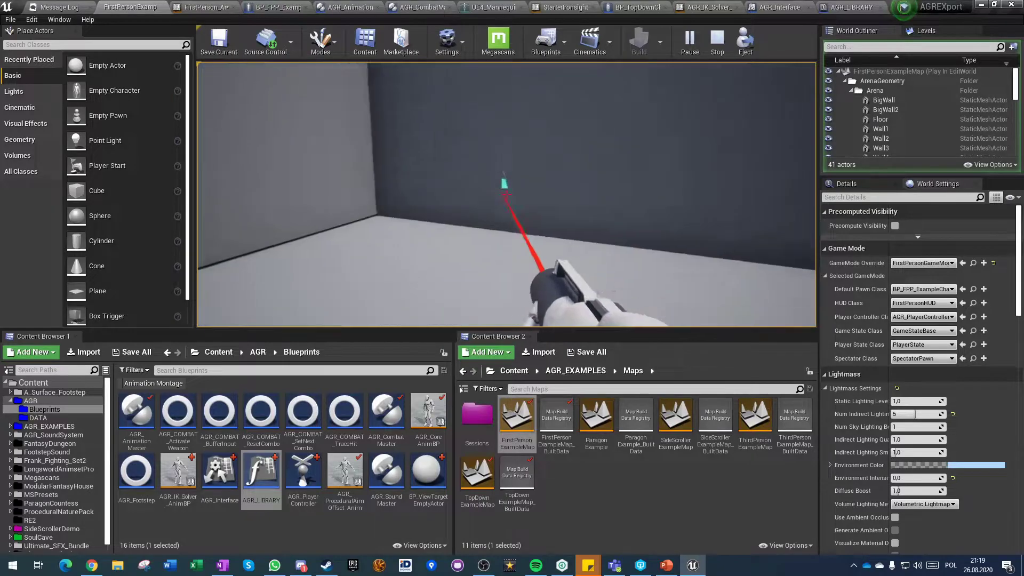
{"action": "key", "text": "Escape"}
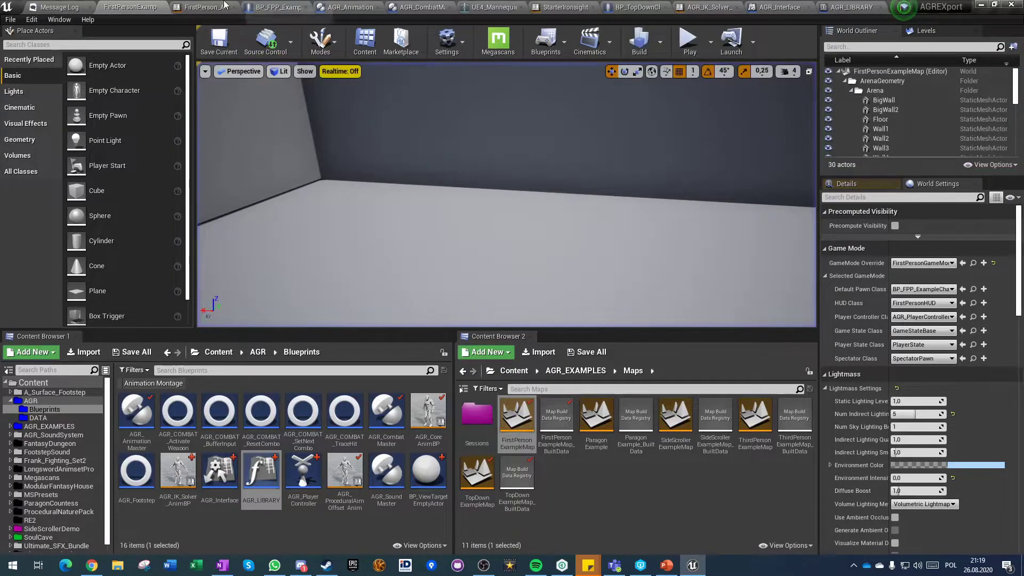
Return to FirstPerson_AnimBP and inspect the Copy Bone node that copies hand_r to ik_hand_gun
{"action": "left_click", "coordinate": [206, 7]}
{"action": "scroll", "coordinate": [411, 365], "scroll_direction": "down", "scroll_amount": 4}
{"action": "right_click_drag", "start_coordinate": [408, 368], "coordinate": [507, 363]}
{"action": "left_click", "coordinate": [507, 367]}
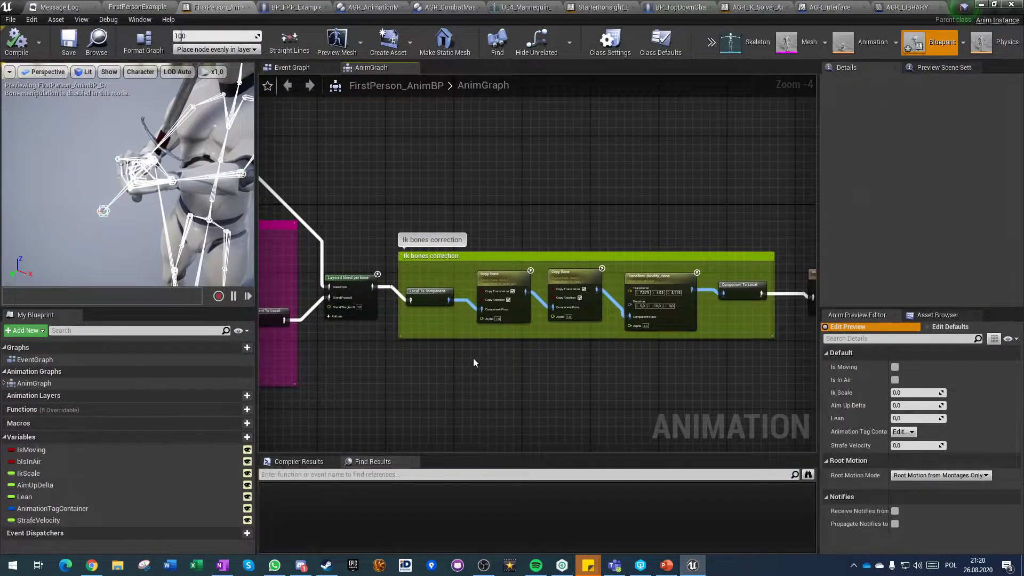
{"action": "scroll", "coordinate": [501, 319], "scroll_direction": "up", "scroll_amount": 3}
{"action": "left_click_drag", "start_coordinate": [649, 285], "coordinate": [648, 286]}
{"action": "scroll", "coordinate": [527, 329], "scroll_direction": "up", "scroll_amount": 1}
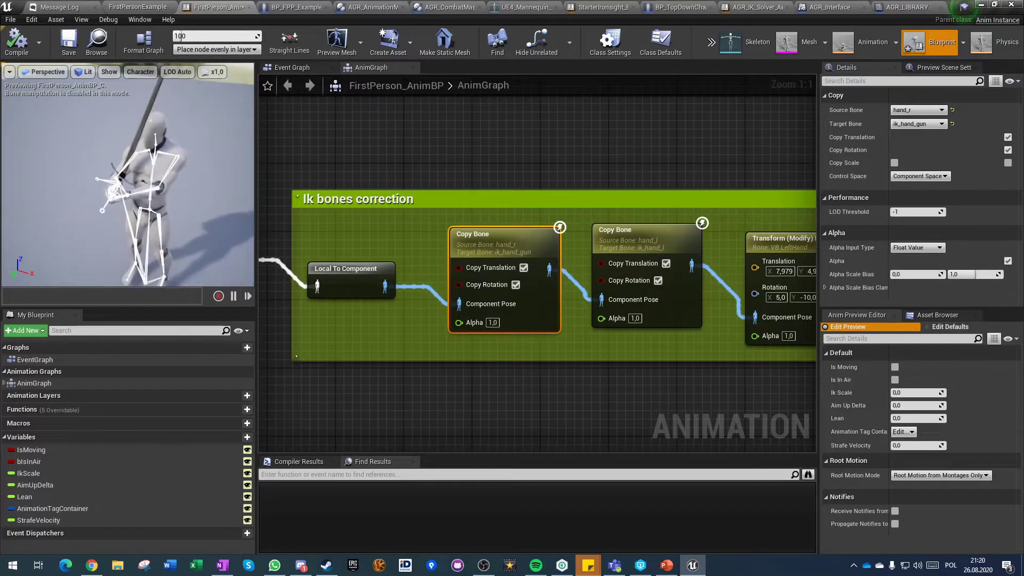
Inspect the hand_l to ik_hand_l Copy Bone node and the VB LeftHand Transform (Modify) Bone node
{"action": "left_click", "coordinate": [629, 235]}
{"action": "left_click", "coordinate": [380, 251]}
{"action": "right_click_drag", "start_coordinate": [346, 251], "coordinate": [581, 219]}
{"action": "scroll", "coordinate": [428, 365], "scroll_direction": "down", "scroll_amount": 2}
{"action": "right_click_drag", "start_coordinate": [610, 326], "coordinate": [399, 320]}
{"action": "left_click", "coordinate": [669, 238]}
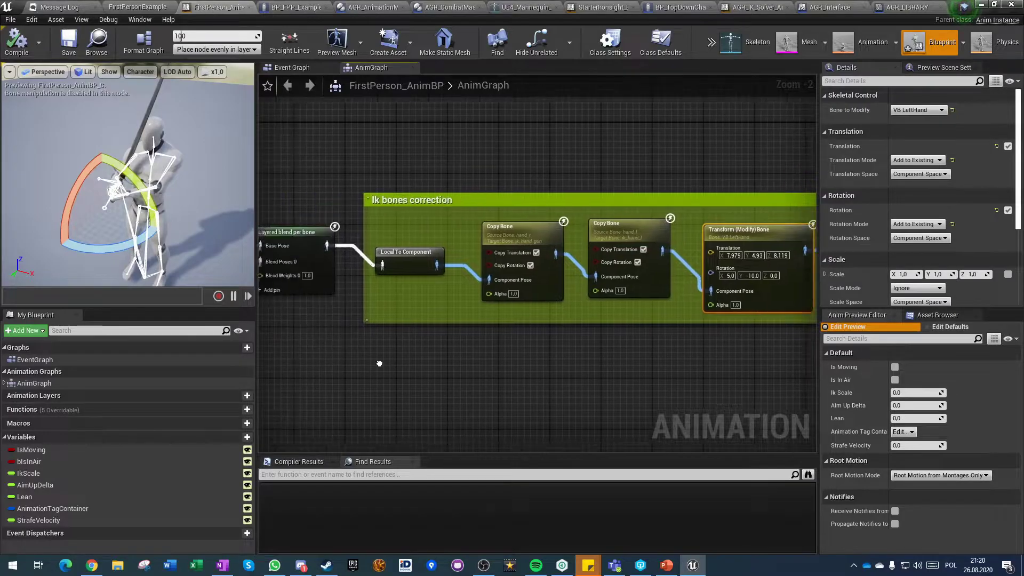
{"action": "left_click", "coordinate": [392, 367]}
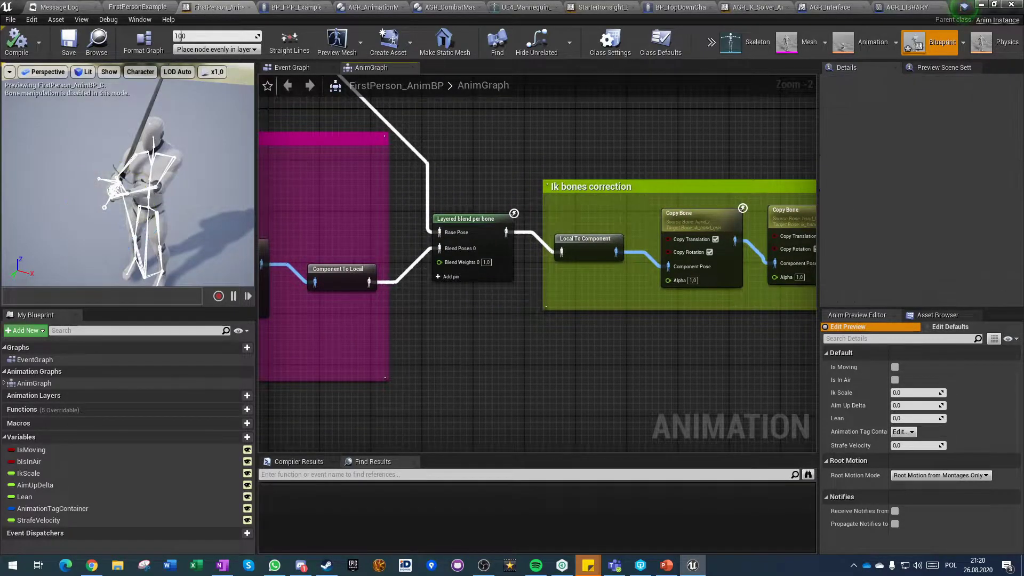
Move the New State Machine and Inertialization nodes slightly higher beside the Rotate Root Bone node
{"action": "right_click_drag", "start_coordinate": [391, 367], "coordinate": [653, 335]}
{"action": "scroll", "coordinate": [484, 344], "scroll_direction": "down", "scroll_amount": 3}
{"action": "right_click_drag", "start_coordinate": [482, 359], "coordinate": [467, 309]}
{"action": "right_click_drag", "start_coordinate": [532, 334], "coordinate": [745, 322]}
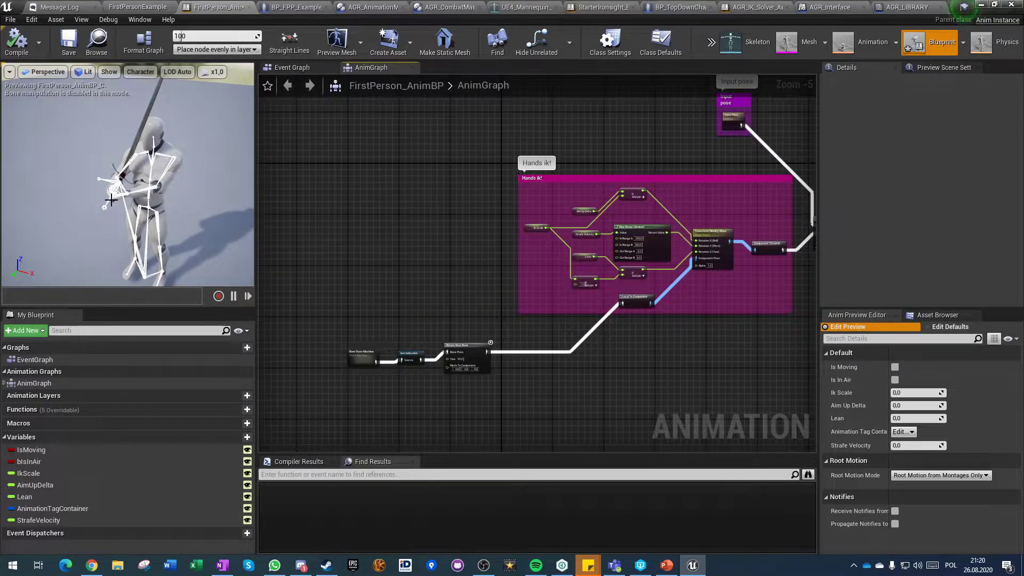
{"action": "scroll", "coordinate": [374, 338], "scroll_direction": "up", "scroll_amount": 3}
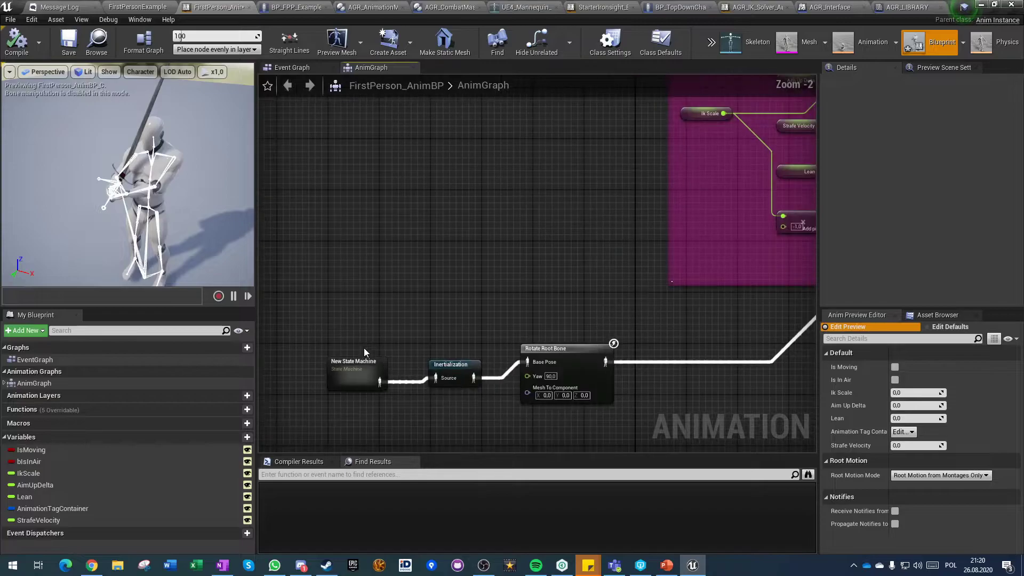
{"action": "left_click_drag", "start_coordinate": [399, 361], "coordinate": [449, 353]}
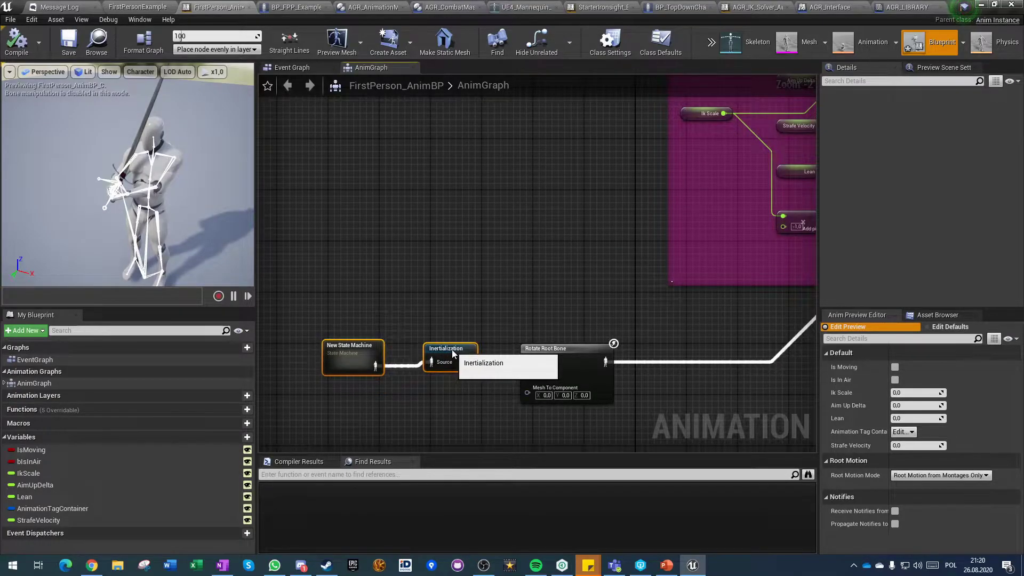
{"action": "left_click", "coordinate": [477, 408]}
Inspect the branch filters of the Layered blend per bone node after the Hands ik! section
{"action": "scroll", "coordinate": [450, 391], "scroll_direction": "down", "scroll_amount": 2}
{"action": "right_click_drag", "start_coordinate": [550, 319], "coordinate": [213, 327]}
{"action": "scroll", "coordinate": [651, 214], "scroll_direction": "up", "scroll_amount": 3}
{"action": "left_click", "coordinate": [694, 191]}
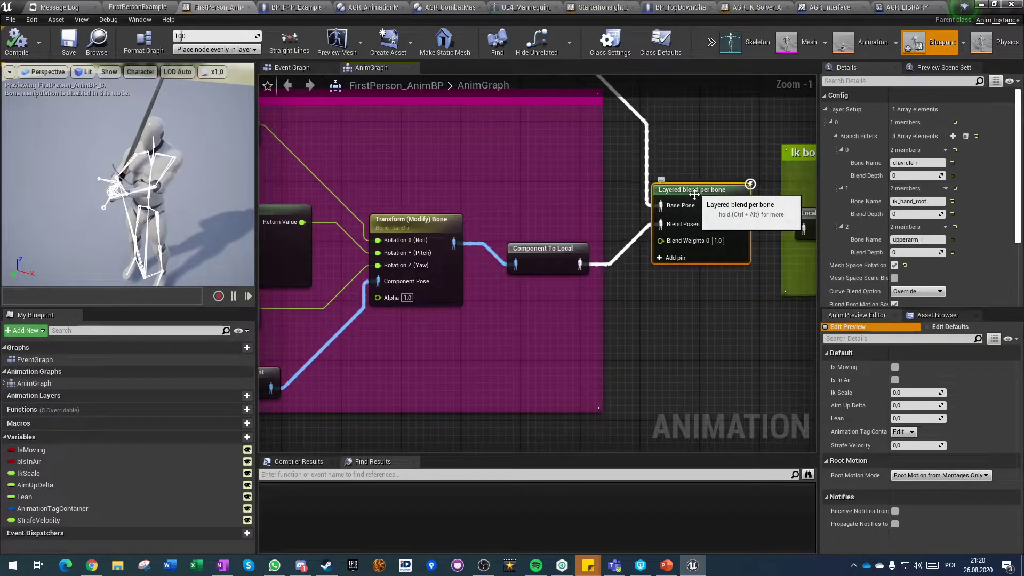
{"action": "right_click_drag", "start_coordinate": [695, 191], "coordinate": [546, 219]}
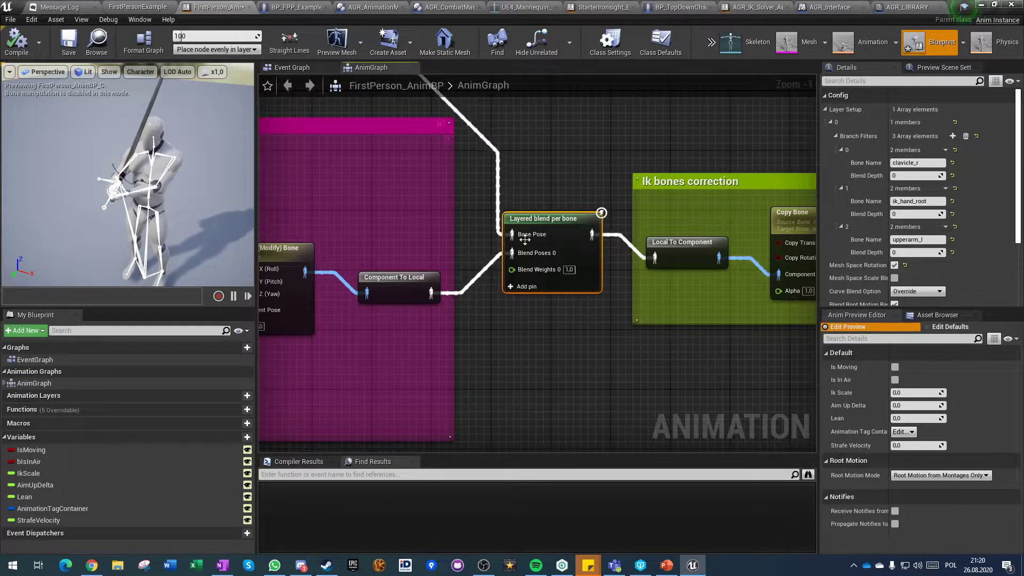
Review the New State Machine chain that supplies the weapon pose to the blend
{"action": "left_click", "coordinate": [353, 365]}
{"action": "right_click_drag", "start_coordinate": [352, 365], "coordinate": [525, 347]}
{"action": "scroll", "coordinate": [760, 262], "scroll_direction": "down", "scroll_amount": 2}
{"action": "right_click_drag", "start_coordinate": [305, 343], "coordinate": [548, 331]}
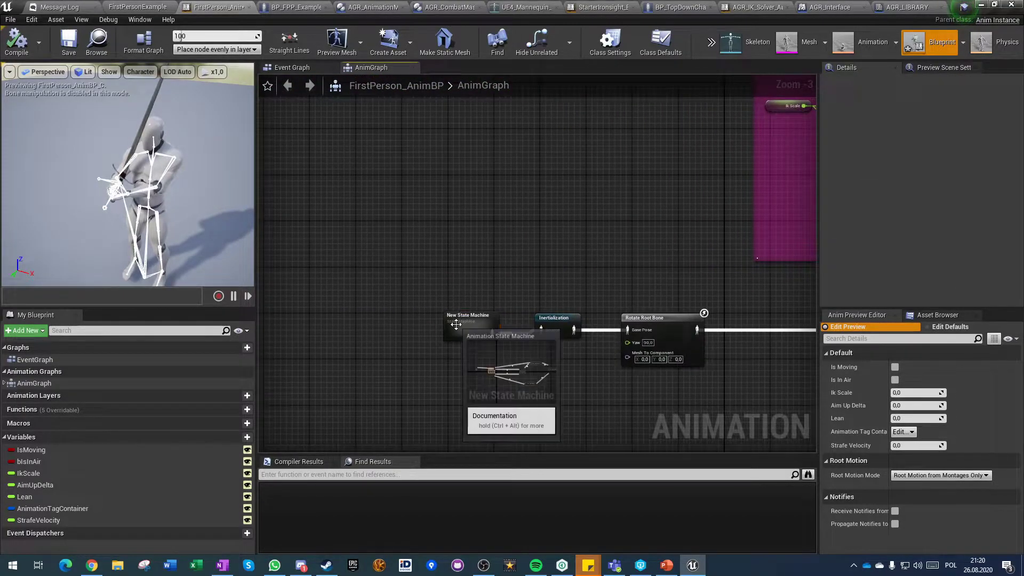
Examine the Input Pose node and its path through Layered blend per bone into the Ik bones correction section
{"action": "scroll", "coordinate": [759, 288], "scroll_direction": "down", "scroll_amount": 2}
{"action": "right_click_drag", "start_coordinate": [758, 288], "coordinate": [270, 325]}
{"action": "right_click_drag", "start_coordinate": [592, 322], "coordinate": [361, 405]}
{"action": "right_click_drag", "start_coordinate": [382, 360], "coordinate": [518, 360]}
{"action": "scroll", "coordinate": [386, 201], "scroll_direction": "up", "scroll_amount": 4}
{"action": "left_click", "coordinate": [383, 198]}
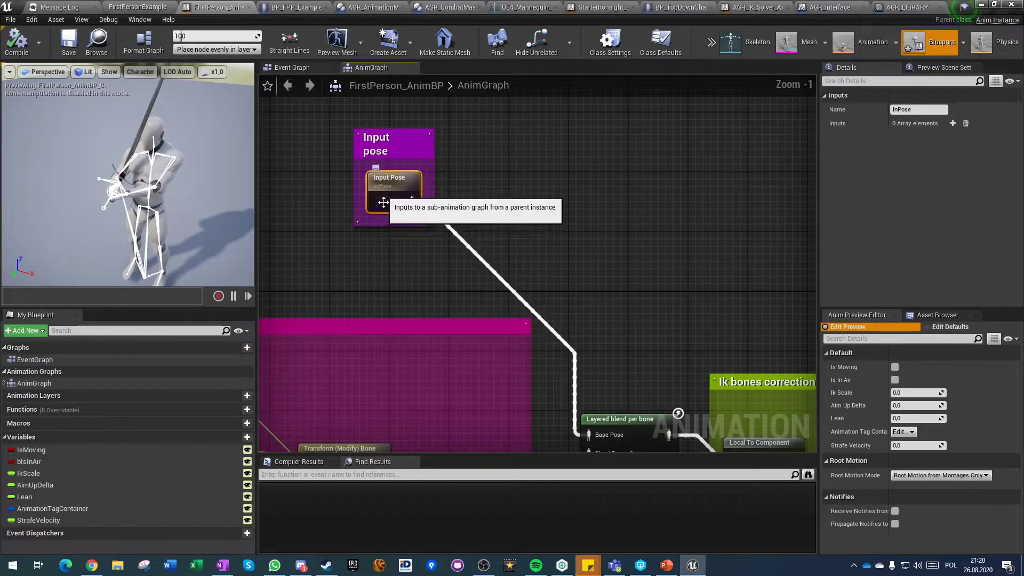
{"action": "left_click", "coordinate": [464, 300]}
{"action": "right_click_drag", "start_coordinate": [500, 323], "coordinate": [403, 188]}
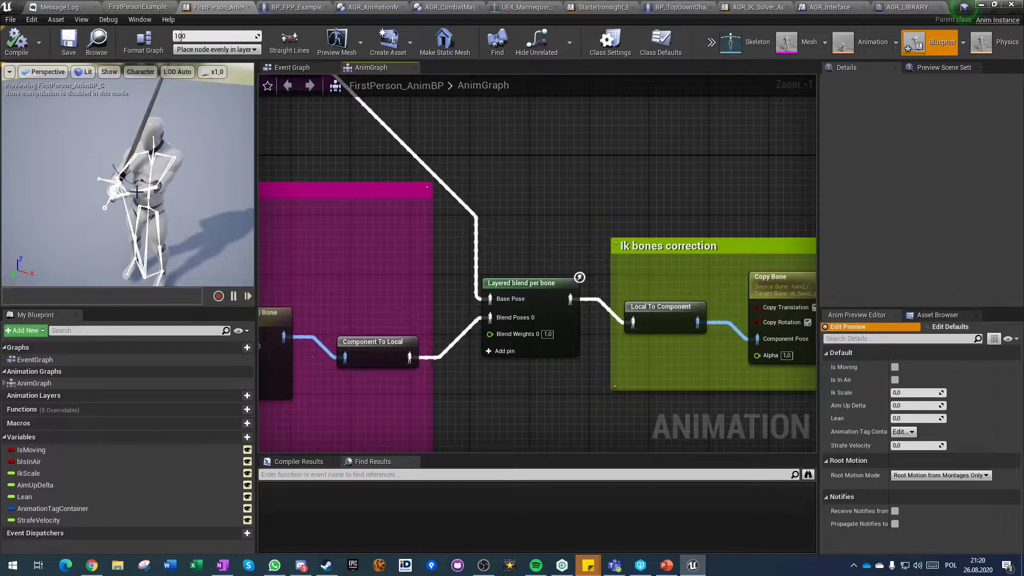
{"action": "right_click_drag", "start_coordinate": [459, 286], "coordinate": [508, 354]}
{"action": "scroll", "coordinate": [500, 382], "scroll_direction": "down", "scroll_amount": 4}
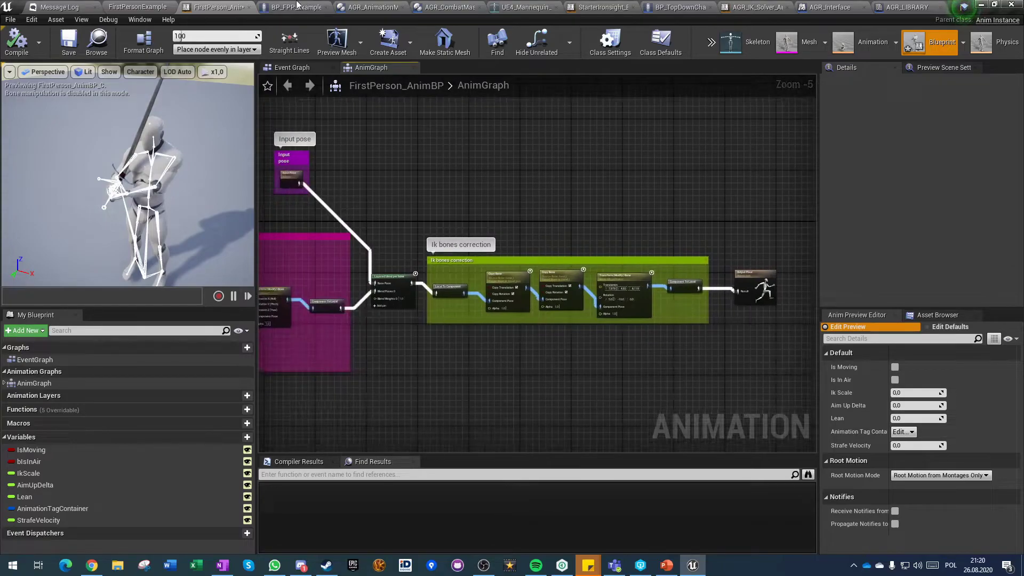
Close FirstPerson_AnimBP and open AGR_IK_Solver_AnimBP from the AGR Blueprints folder
{"action": "left_click", "coordinate": [251, 8]}
{"action": "left_click", "coordinate": [273, 533]}
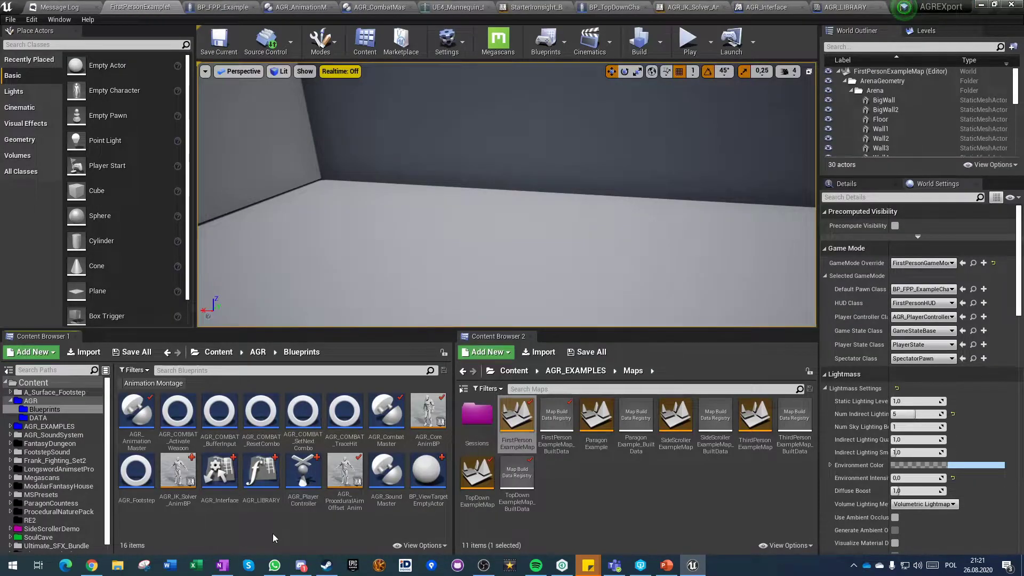
{"action": "double_click", "coordinate": [178, 470]}
{"action": "scroll", "coordinate": [375, 367], "scroll_direction": "up", "scroll_amount": 5}
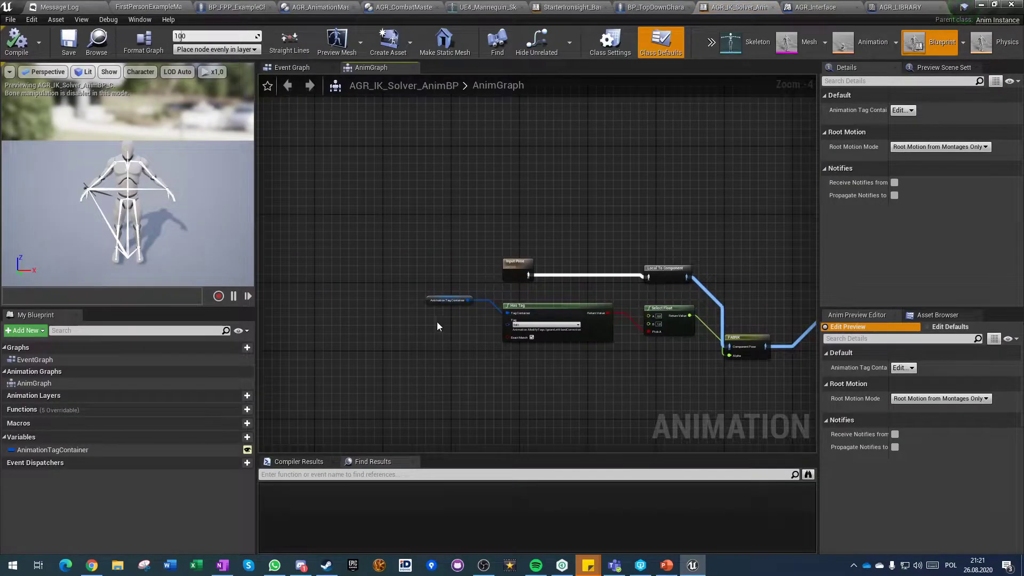
Review the AnimationTagContainer variable and how the IgnoreLeftHandCorrection tag check drives the Select Float node
{"action": "right_click_drag", "start_coordinate": [536, 374], "coordinate": [383, 374]}
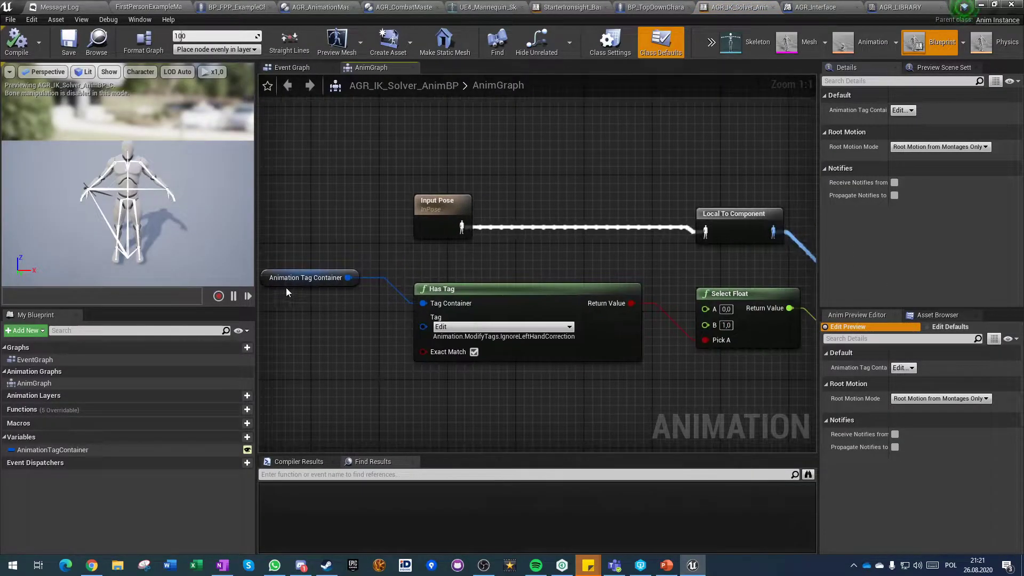
{"action": "left_click", "coordinate": [53, 450]}
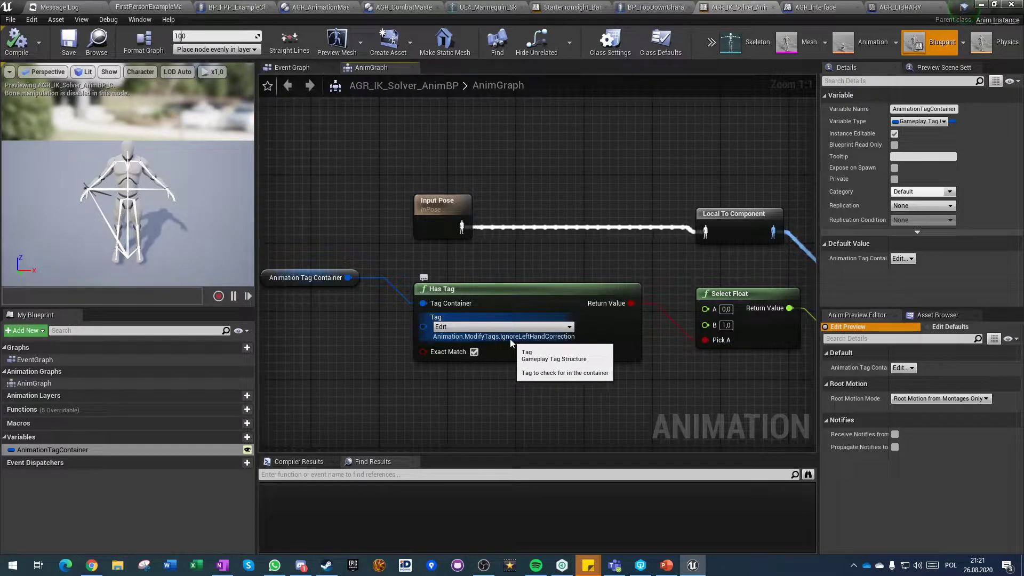
{"action": "right_click_drag", "start_coordinate": [580, 339], "coordinate": [579, 334]}
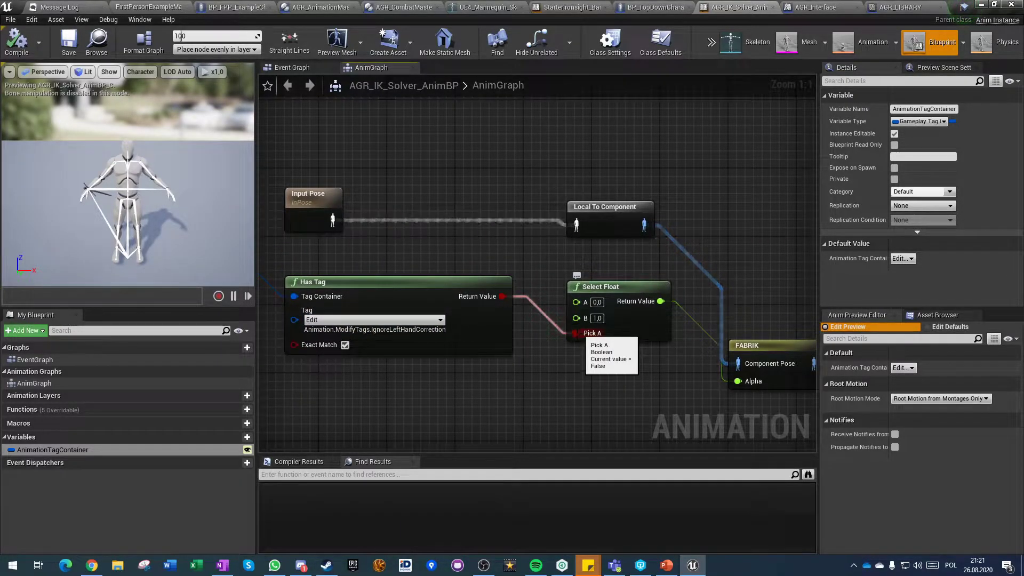
Move the FABRIK node higher in the graph and view its left-hand effector up close in the preview
{"action": "right_click_drag", "start_coordinate": [779, 344], "coordinate": [636, 336]}
{"action": "left_click", "coordinate": [636, 336]}
{"action": "left_click_drag", "start_coordinate": [636, 336], "coordinate": [653, 268]}
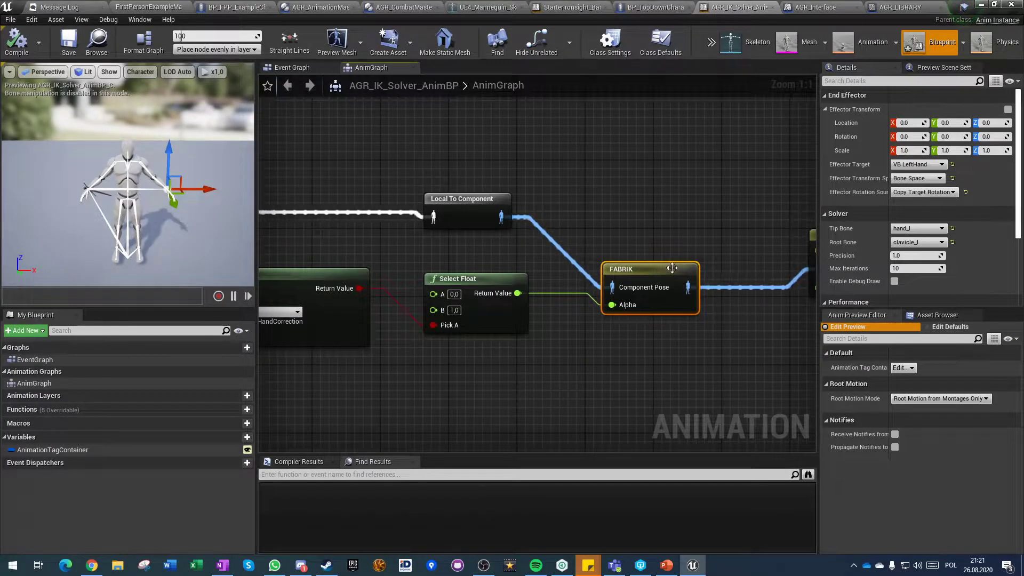
{"action": "right_click_drag", "start_coordinate": [167, 221], "coordinate": [169, 223]}
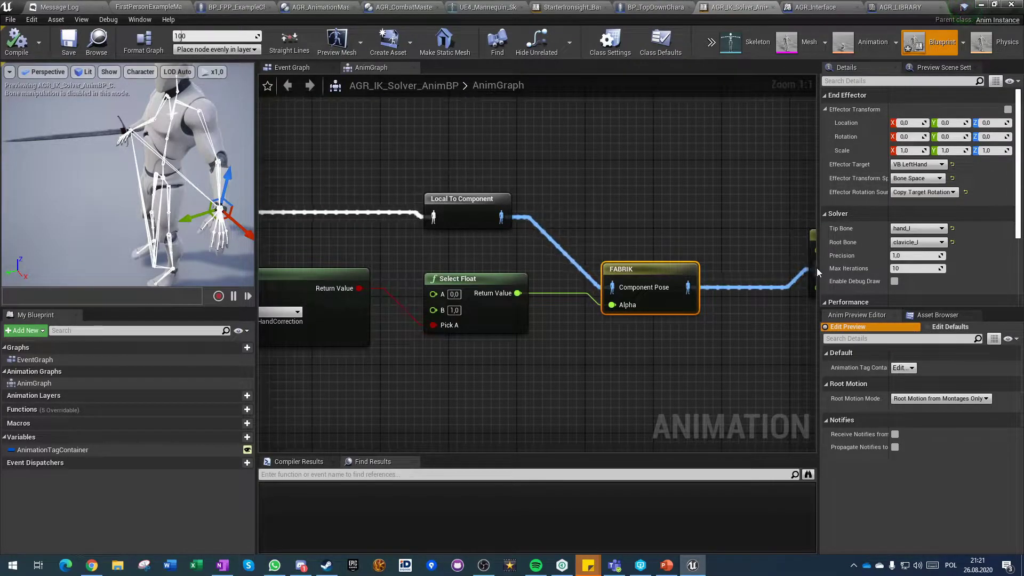
Examine the FABRIK node's end effector and solver settings and its links to Select Float and Hand IK Retargeting
{"action": "left_click", "coordinate": [628, 207]}
{"action": "right_click_drag", "start_coordinate": [628, 208], "coordinate": [401, 188]}
{"action": "right_click_drag", "start_coordinate": [599, 315], "coordinate": [464, 354]}
{"action": "right_click_drag", "start_coordinate": [490, 389], "coordinate": [742, 362]}
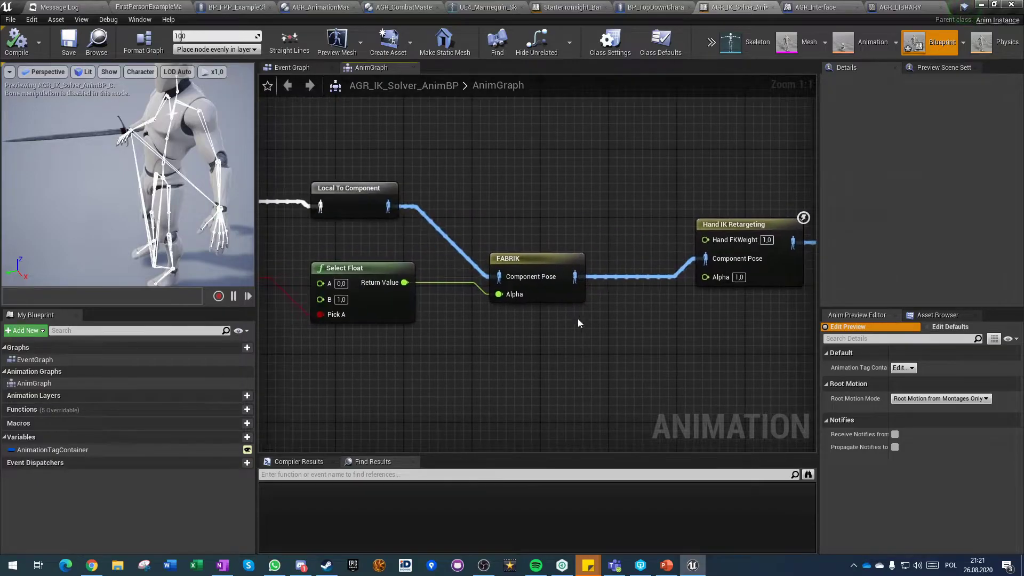
{"action": "left_click", "coordinate": [501, 261]}
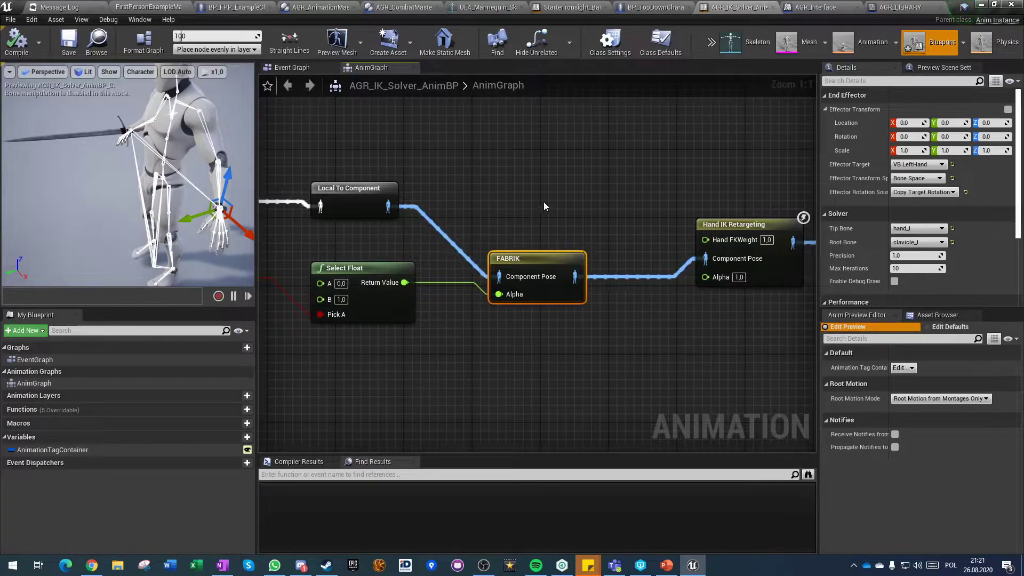
{"action": "left_click", "coordinate": [630, 219]}
Inspect the Hand IK Retargeting node's FK and IK bone settings, expanding its IKBones to Move array
{"action": "right_click_drag", "start_coordinate": [630, 219], "coordinate": [426, 216]}
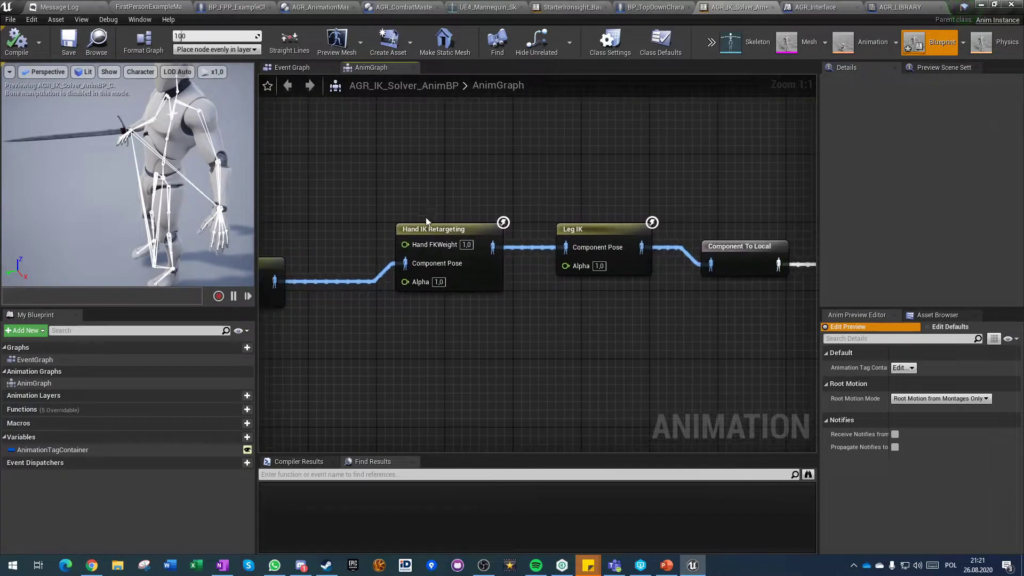
{"action": "left_click", "coordinate": [440, 236]}
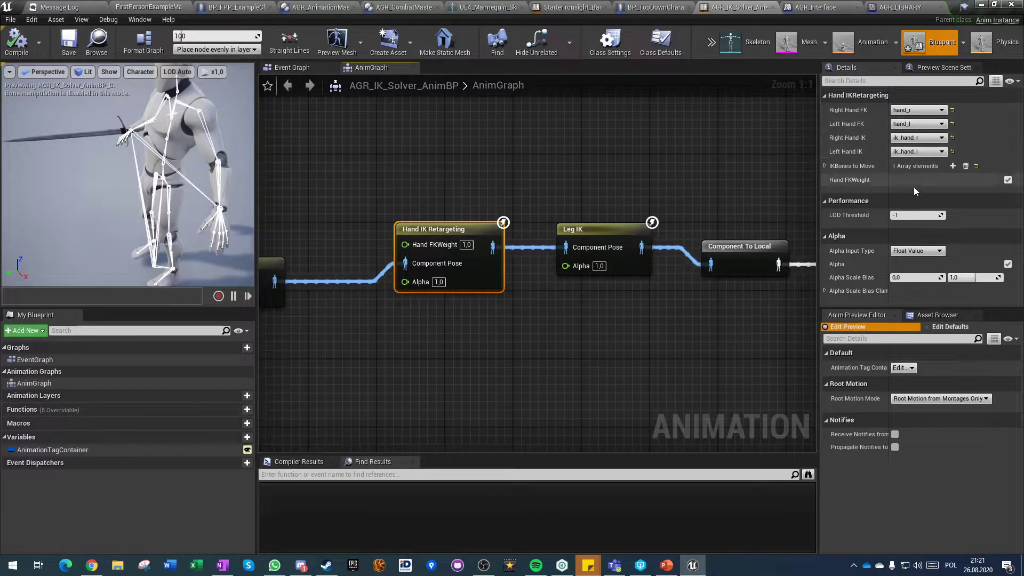
{"action": "left_click", "coordinate": [824, 166]}
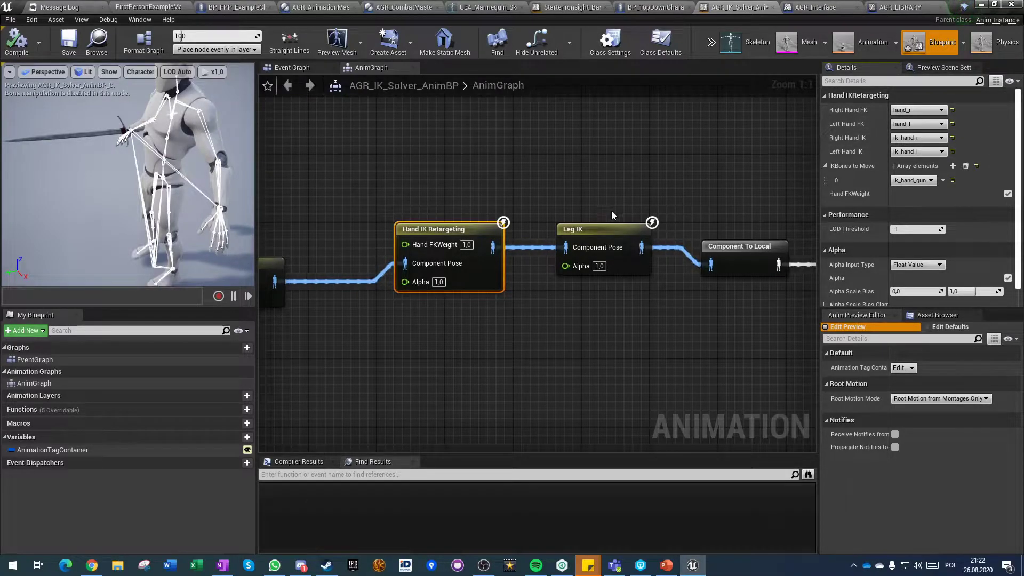
{"action": "left_click", "coordinate": [490, 331]}
{"action": "right_click_drag", "start_coordinate": [369, 344], "coordinate": [474, 346]}
{"action": "scroll", "coordinate": [506, 320], "scroll_direction": "down", "scroll_amount": 2}
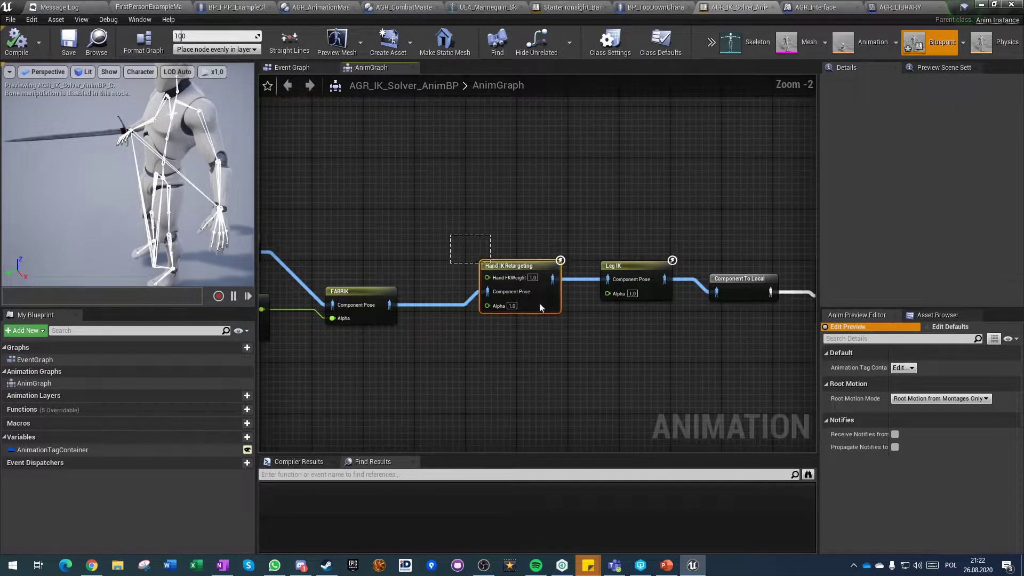
Move the Hand IK Retargeting node slightly closer to the FABRIK node
{"action": "left_click", "coordinate": [528, 293]}
{"action": "left_click_drag", "start_coordinate": [505, 265], "coordinate": [485, 261]}
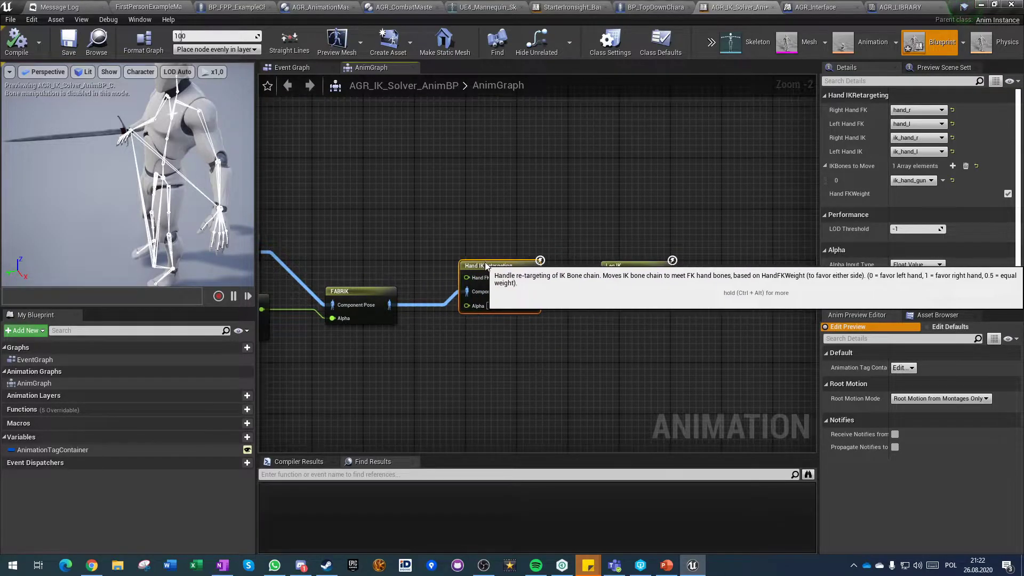
{"action": "left_click", "coordinate": [490, 334]}
Bypass Hand IK Retargeting by linking FABRIK to Leg IK, restore the links through it, and compile the blueprint
{"action": "left_click_drag", "start_coordinate": [389, 304], "coordinate": [608, 279]}
{"action": "left_click_drag", "start_coordinate": [389, 305], "coordinate": [467, 292]}
{"action": "left_click_drag", "start_coordinate": [532, 279], "coordinate": [608, 279]}
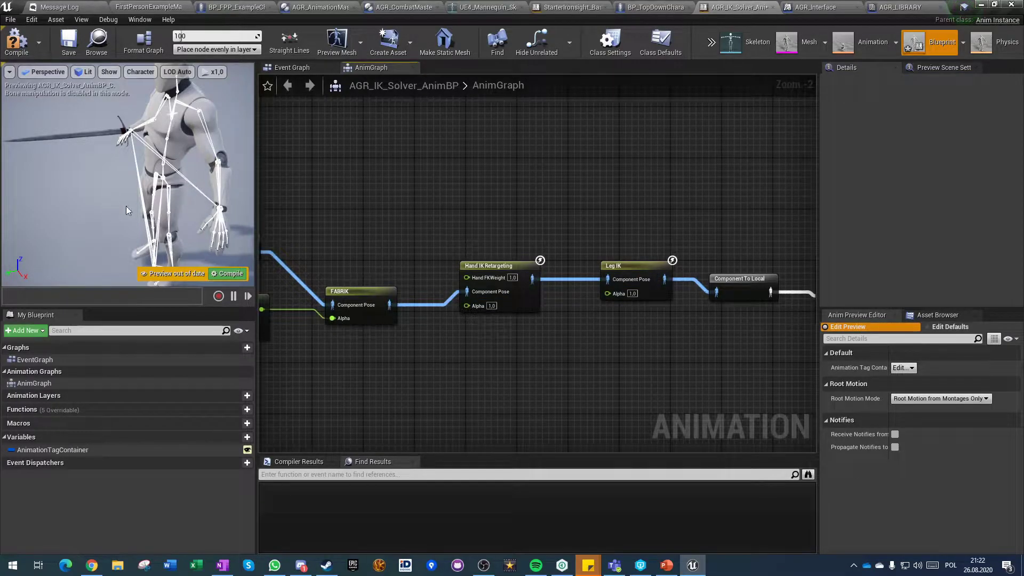
{"action": "left_click", "coordinate": [16, 40]}
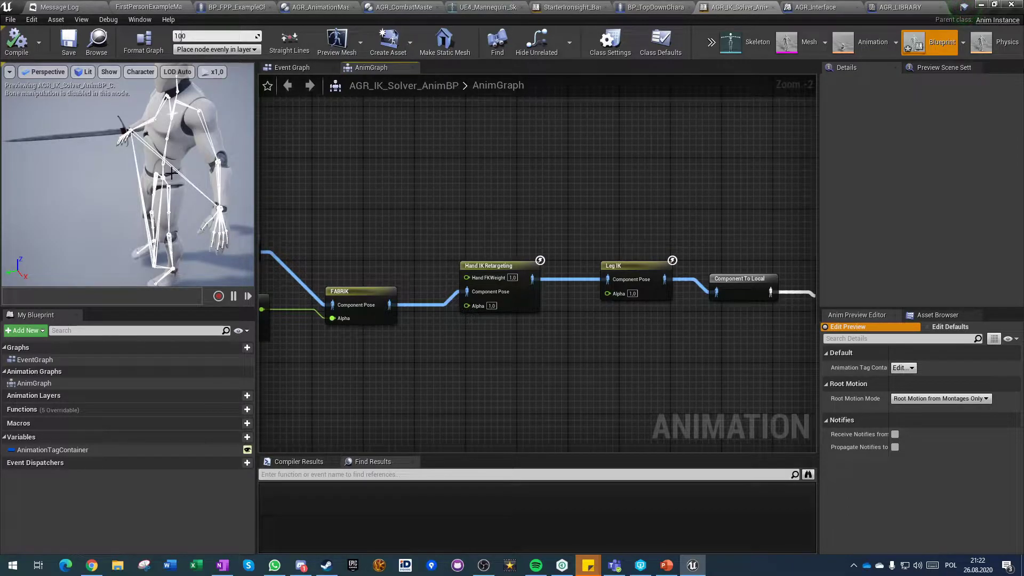
Review the whole AnimGraph chain through to Output Pose and close AGR_IK_Solver_AnimBP
{"action": "right_click_drag", "start_coordinate": [747, 383], "coordinate": [575, 367]}
{"action": "scroll", "coordinate": [575, 367], "scroll_direction": "down", "scroll_amount": 3}
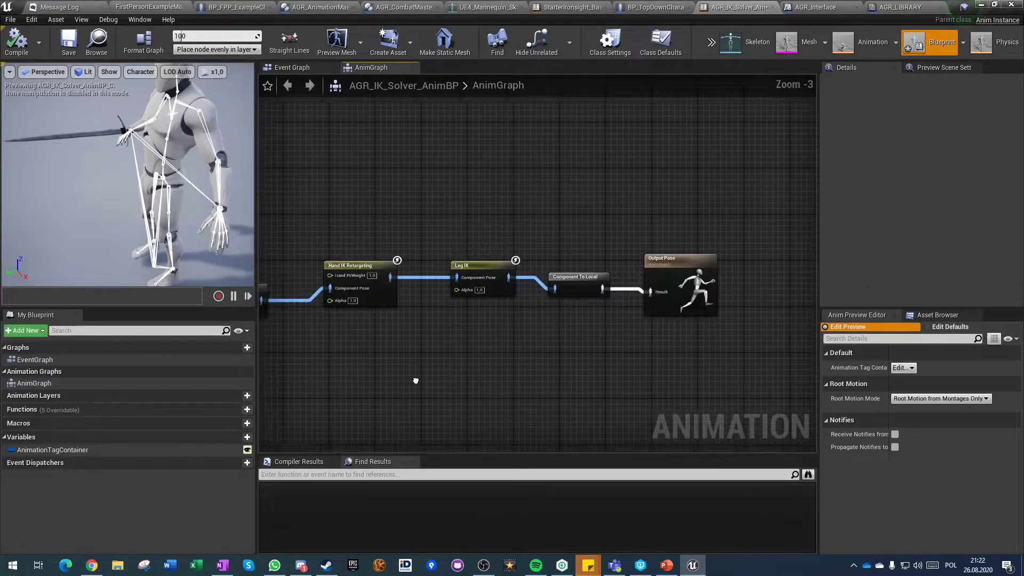
{"action": "right_click_drag", "start_coordinate": [362, 361], "coordinate": [564, 347]}
{"action": "right_click_drag", "start_coordinate": [551, 250], "coordinate": [426, 239]}
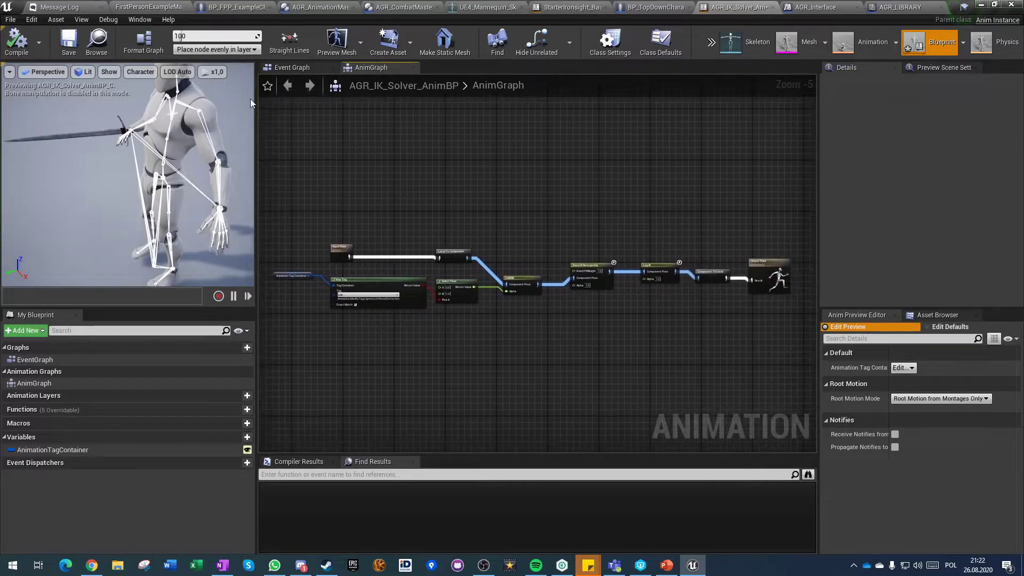
{"action": "left_click", "coordinate": [773, 7]}
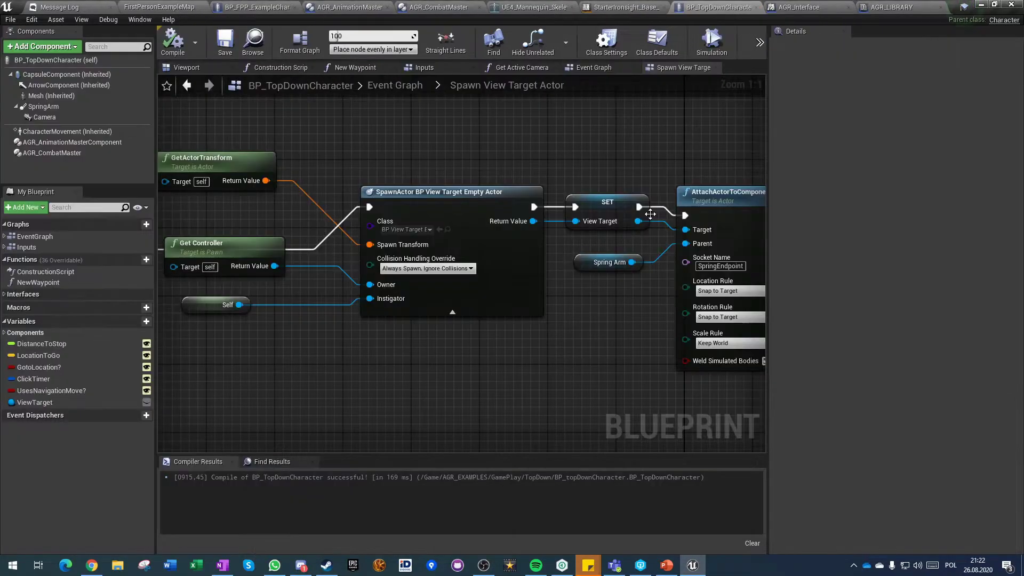
{"action": "scroll", "coordinate": [425, 156], "scroll_direction": "down", "scroll_amount": 2}
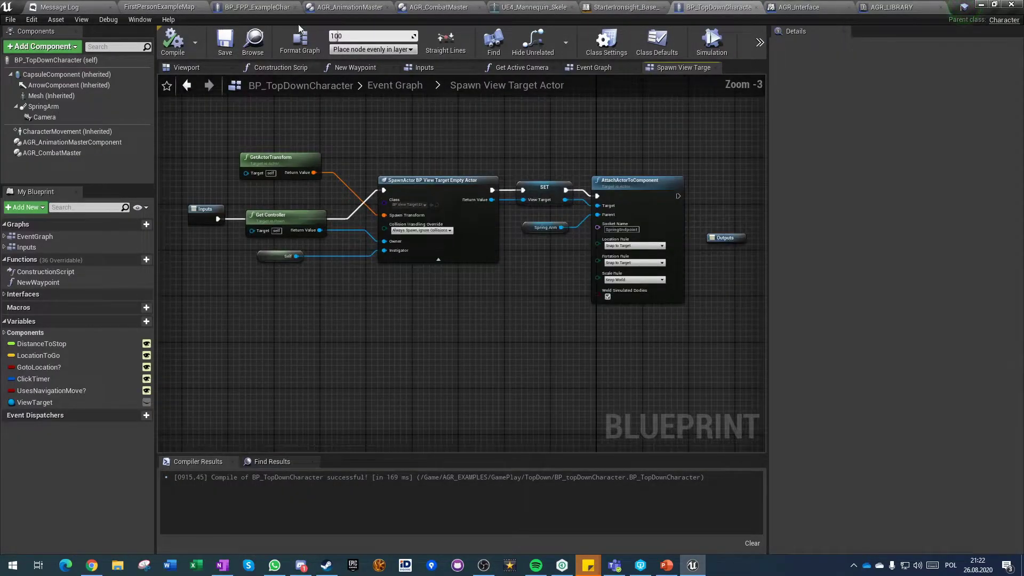
Switch to BP_FPP_ExampleCharacter and move the Tick comment group slightly away from the trace from camera group
{"action": "left_click", "coordinate": [255, 7]}
{"action": "right_click_drag", "start_coordinate": [293, 323], "coordinate": [353, 380]}
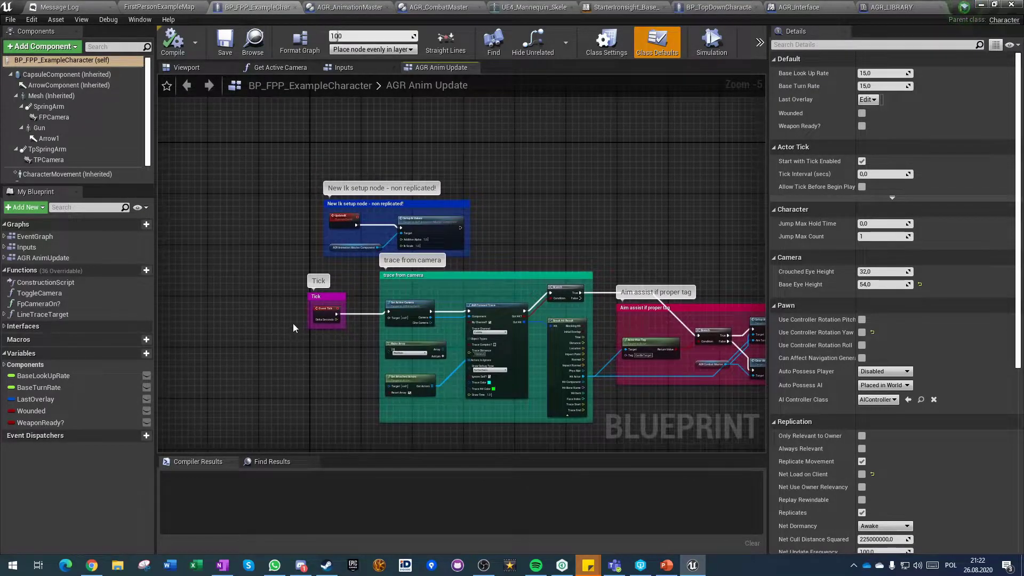
{"action": "scroll", "coordinate": [296, 325], "scroll_direction": "up", "scroll_amount": 2}
{"action": "left_click_drag", "start_coordinate": [347, 276], "coordinate": [309, 247]}
{"action": "left_click", "coordinate": [352, 338]}
{"action": "scroll", "coordinate": [421, 345], "scroll_direction": "down", "scroll_amount": 2}
{"action": "right_click_drag", "start_coordinate": [422, 344], "coordinate": [329, 387]}
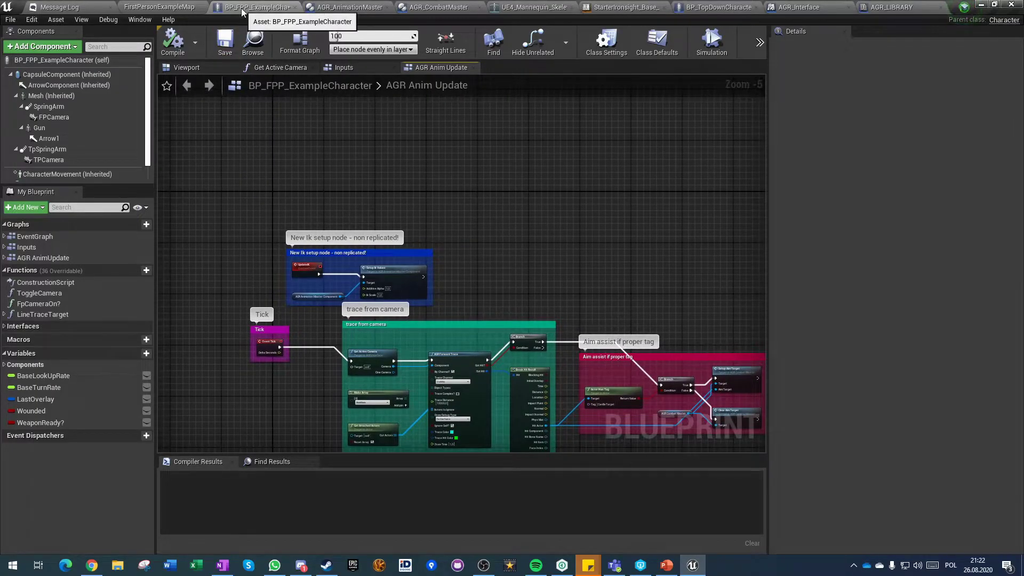
Examine the trace from camera and Aim assist if proper tag groups in the AGR Anim Update graph
{"action": "right_click_drag", "start_coordinate": [568, 236], "coordinate": [463, 114]}
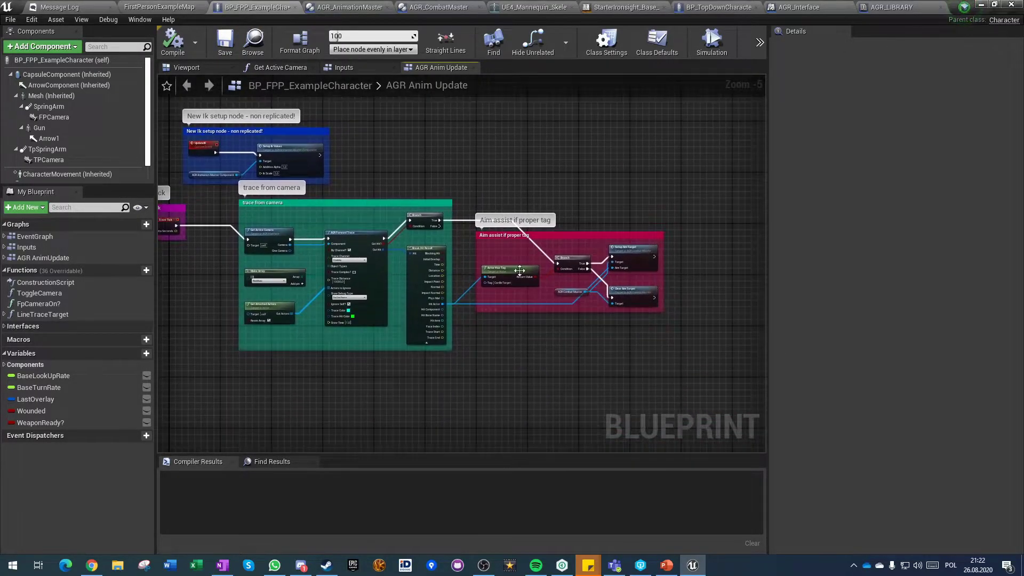
{"action": "scroll", "coordinate": [519, 268], "scroll_direction": "up", "scroll_amount": 3}
{"action": "right_click_drag", "start_coordinate": [454, 236], "coordinate": [557, 242]}
{"action": "scroll", "coordinate": [557, 243], "scroll_direction": "down", "scroll_amount": 2}
{"action": "right_click_drag", "start_coordinate": [206, 273], "coordinate": [448, 407]}
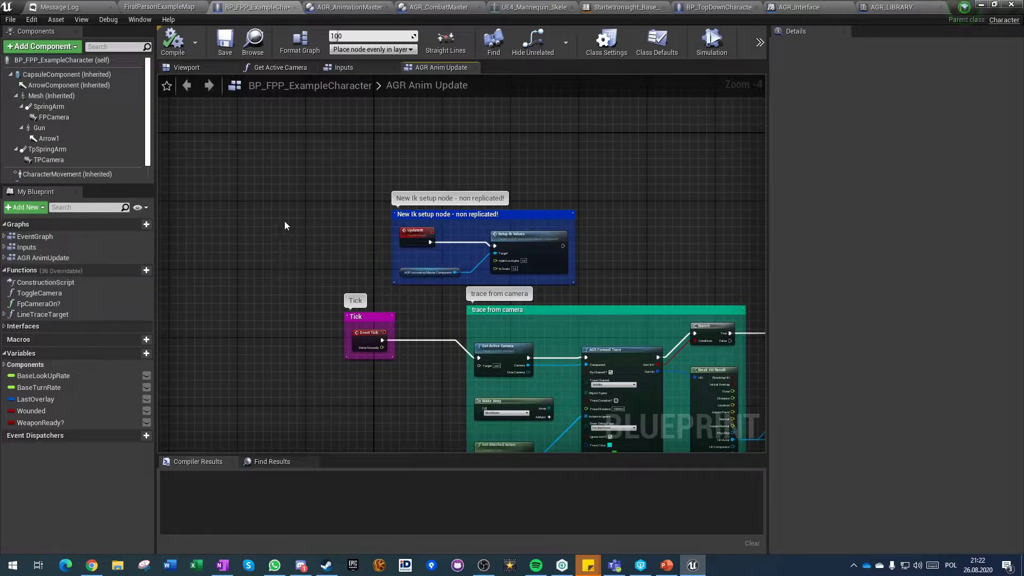
Switch to AGR_CombatMaster, expand the Targeting variable category and select the Targeting graph
{"action": "left_click", "coordinate": [436, 8]}
{"action": "scroll", "coordinate": [312, 391], "scroll_direction": "down", "scroll_amount": 4}
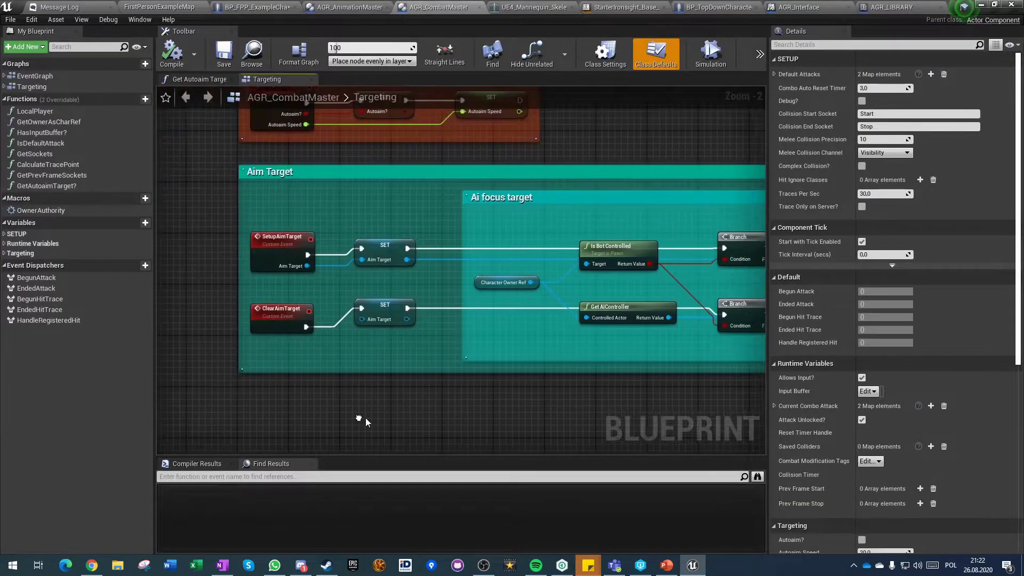
{"action": "double_click", "coordinate": [20, 253]}
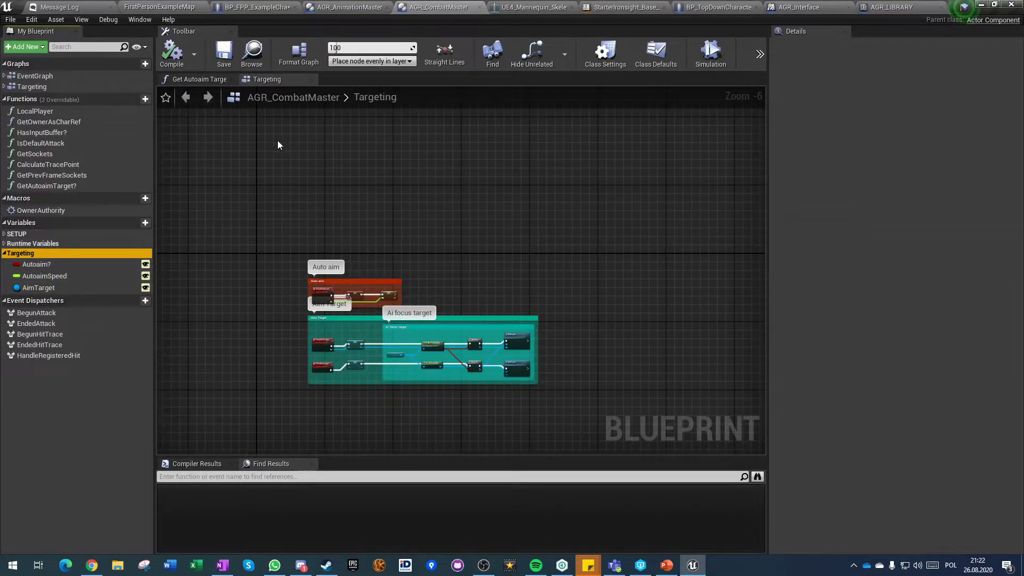
{"action": "left_click", "coordinate": [30, 87]}
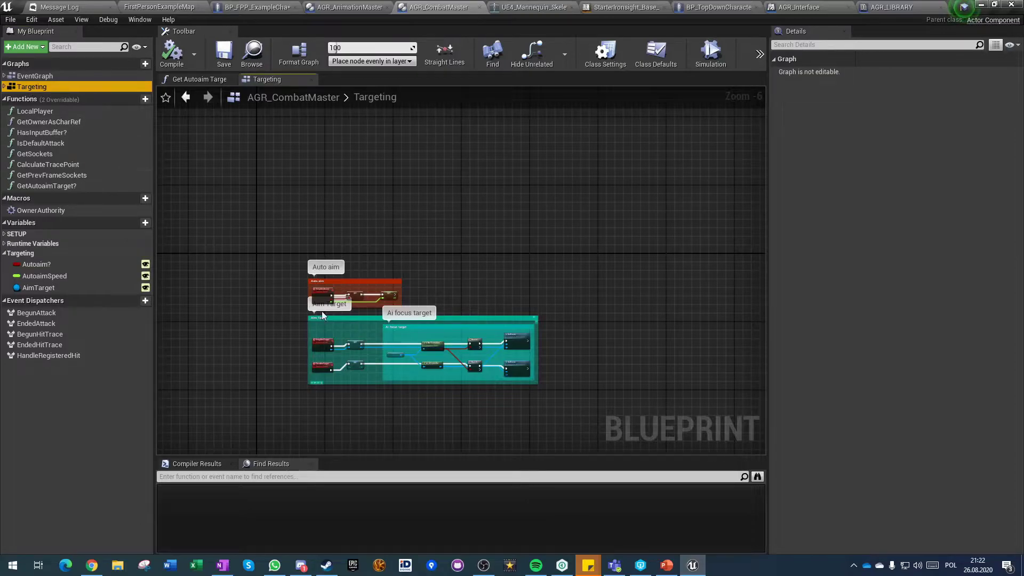
Examine the Auto aim group and the SetupAimTarget and ClearAimTarget events in the Targeting graph
{"action": "scroll", "coordinate": [320, 310], "scroll_direction": "up", "scroll_amount": 6}
{"action": "left_click", "coordinate": [282, 359]}
{"action": "left_click_drag", "start_coordinate": [229, 181], "coordinate": [720, 334]}
{"action": "left_click", "coordinate": [442, 368]}
{"action": "scroll", "coordinate": [435, 369], "scroll_direction": "down", "scroll_amount": 3}
{"action": "right_click_drag", "start_coordinate": [352, 433], "coordinate": [343, 192]}
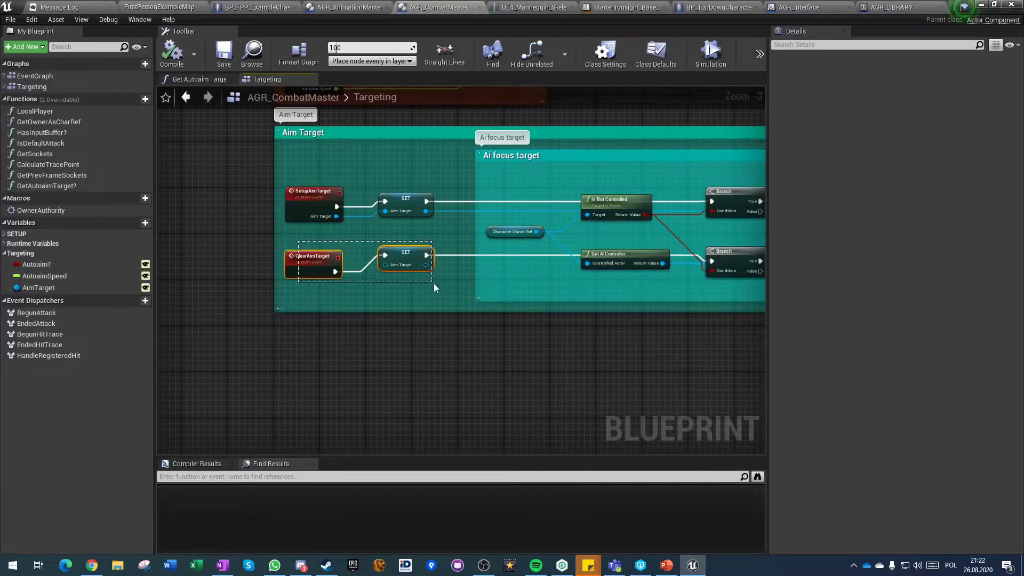
Examine the Ai focus target group, following the Is Bot Controlled branches to the SetFocus nodes
{"action": "scroll", "coordinate": [464, 380], "scroll_direction": "down", "scroll_amount": 2}
{"action": "right_click_drag", "start_coordinate": [512, 384], "coordinate": [349, 375]}
{"action": "scroll", "coordinate": [353, 269], "scroll_direction": "up", "scroll_amount": 4}
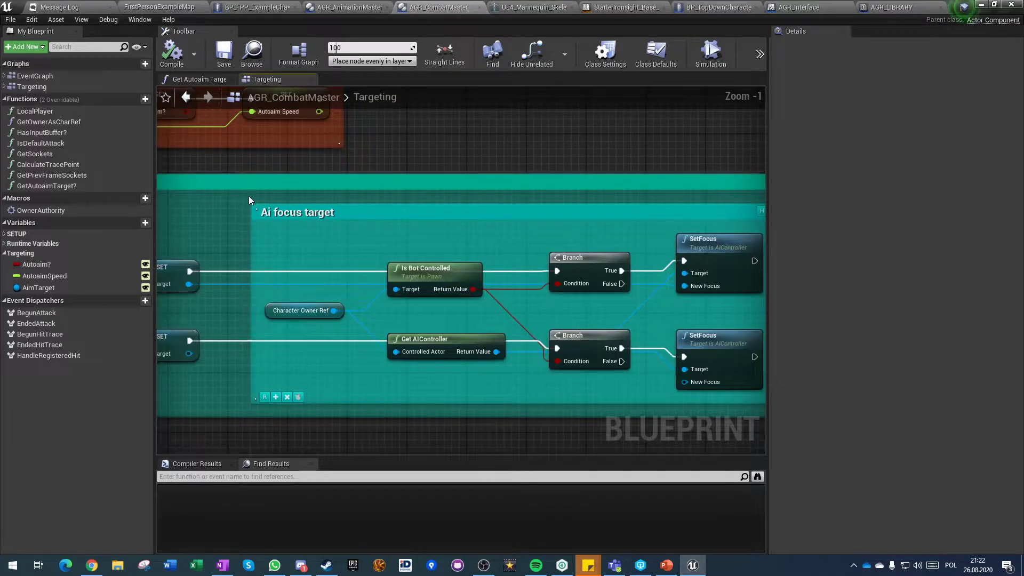
{"action": "scroll", "coordinate": [518, 374], "scroll_direction": "down", "scroll_amount": 3}
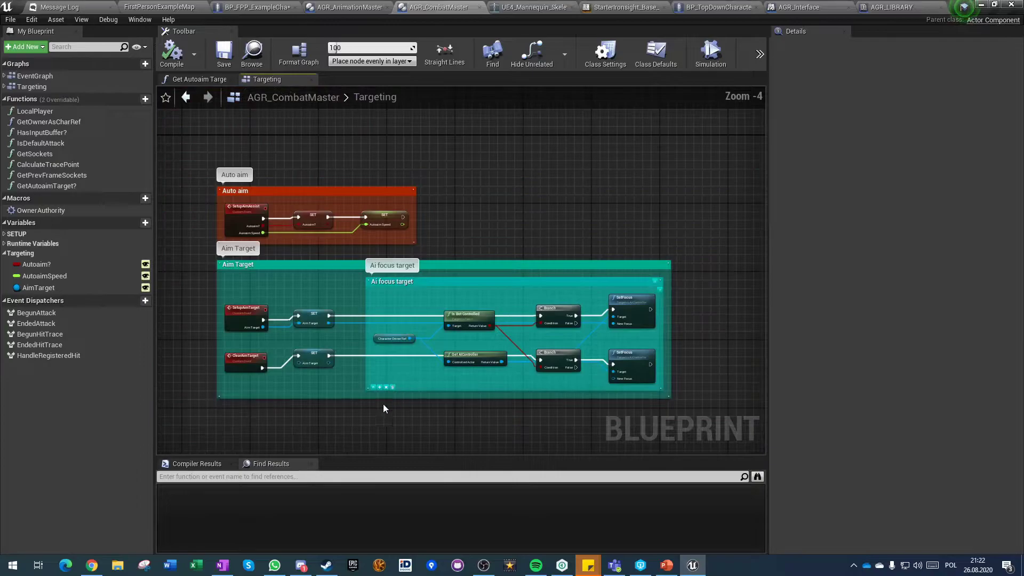
{"action": "right_click_drag", "start_coordinate": [285, 426], "coordinate": [472, 420]}
{"action": "scroll", "coordinate": [459, 424], "scroll_direction": "down", "scroll_amount": 2}
{"action": "right_click_drag", "start_coordinate": [388, 371], "coordinate": [358, 329]}
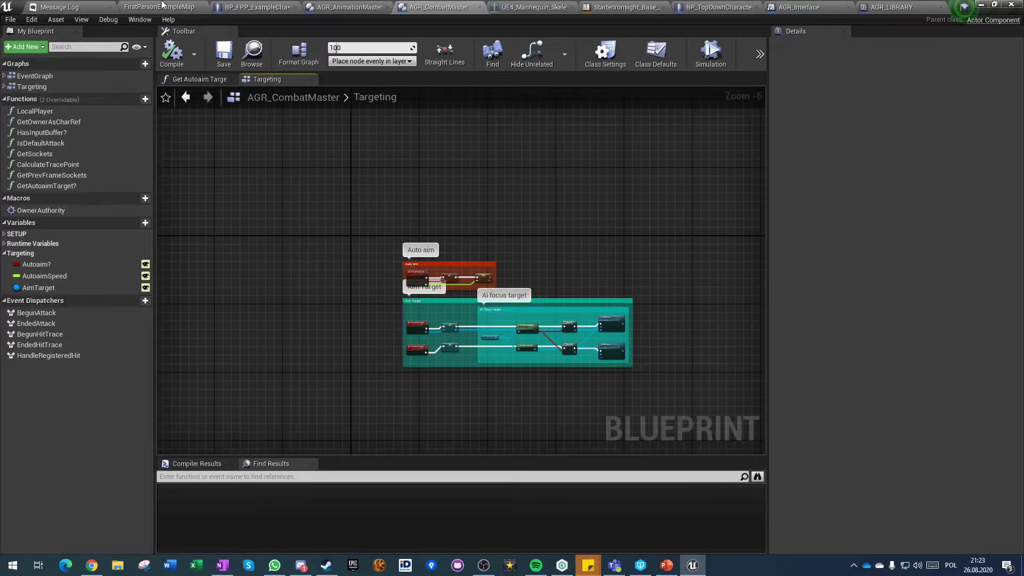
Locate FirstPersonExampleMap's player controller class, open AGR_PlayerController and view its AGR interface events
{"action": "left_click", "coordinate": [135, 5]}
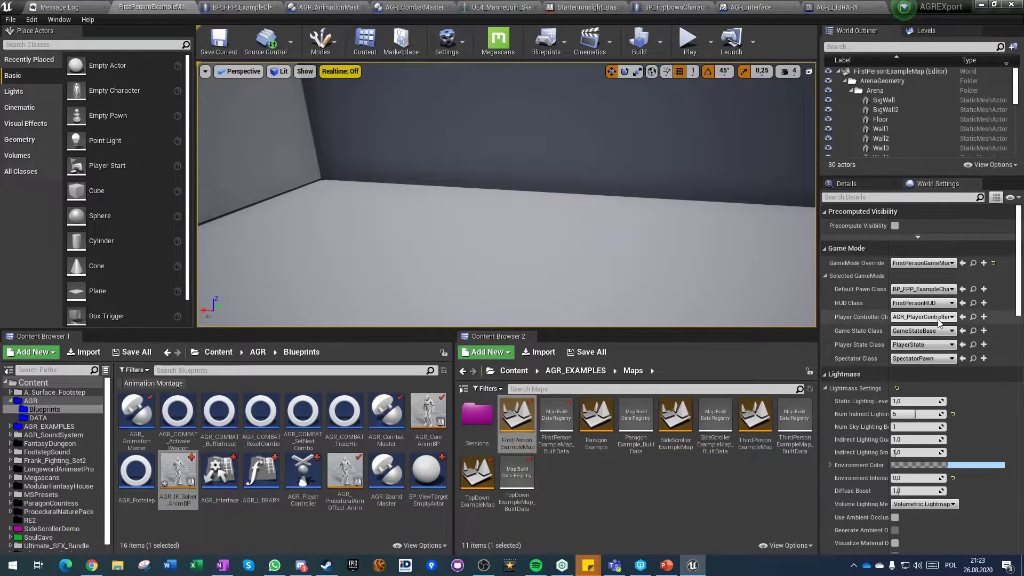
{"action": "left_click", "coordinate": [972, 317]}
{"action": "left_click", "coordinate": [291, 522]}
{"action": "double_click", "coordinate": [299, 472]}
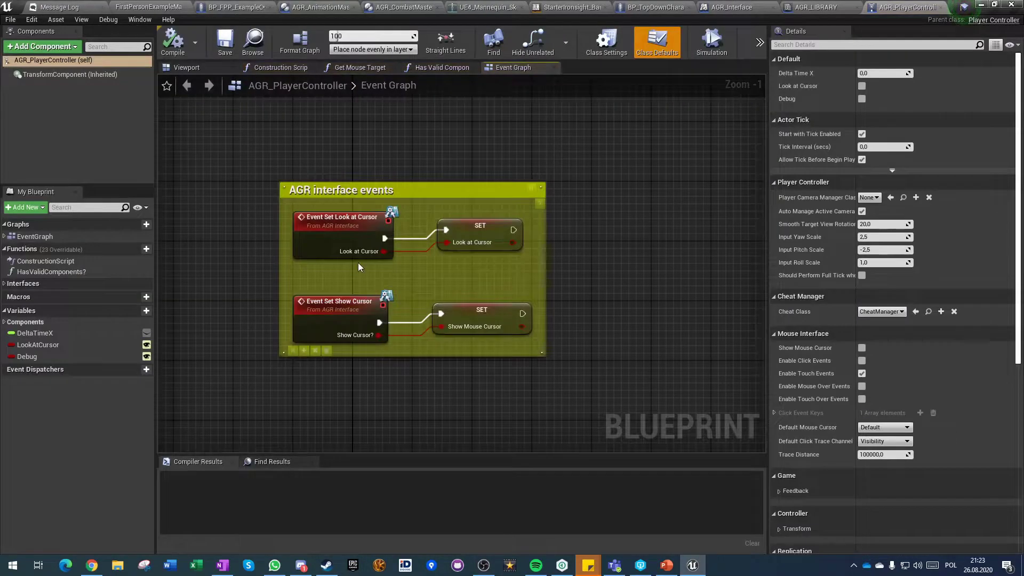
{"action": "scroll", "coordinate": [267, 316], "scroll_direction": "down", "scroll_amount": 5}
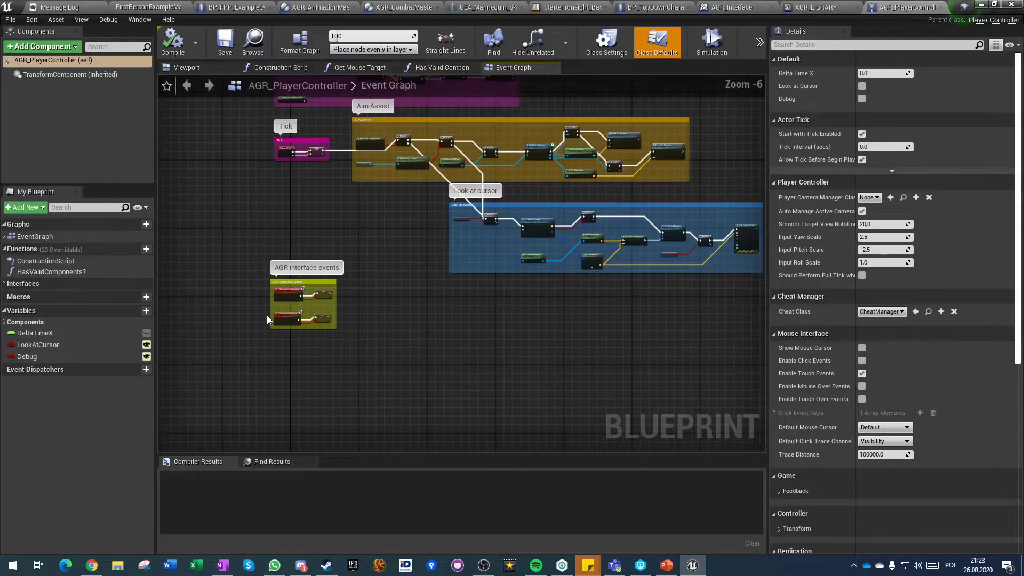
{"action": "scroll", "coordinate": [252, 274], "scroll_direction": "up", "scroll_amount": 6}
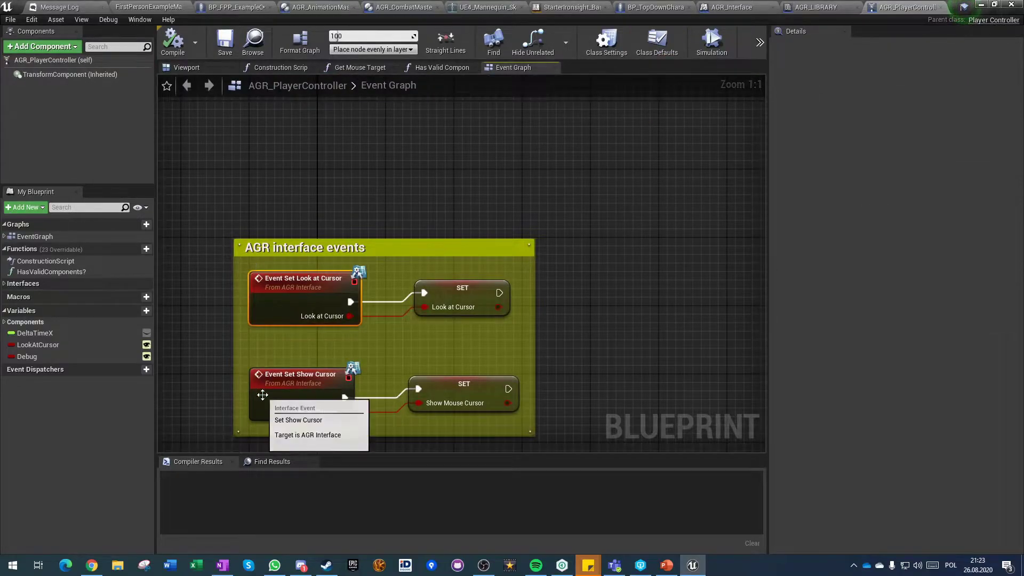
Open AGR_Interface from the AGR Blueprints folder and inspect its AGR, AGR Controller and AGR Character functions
{"action": "left_click", "coordinate": [127, 6]}
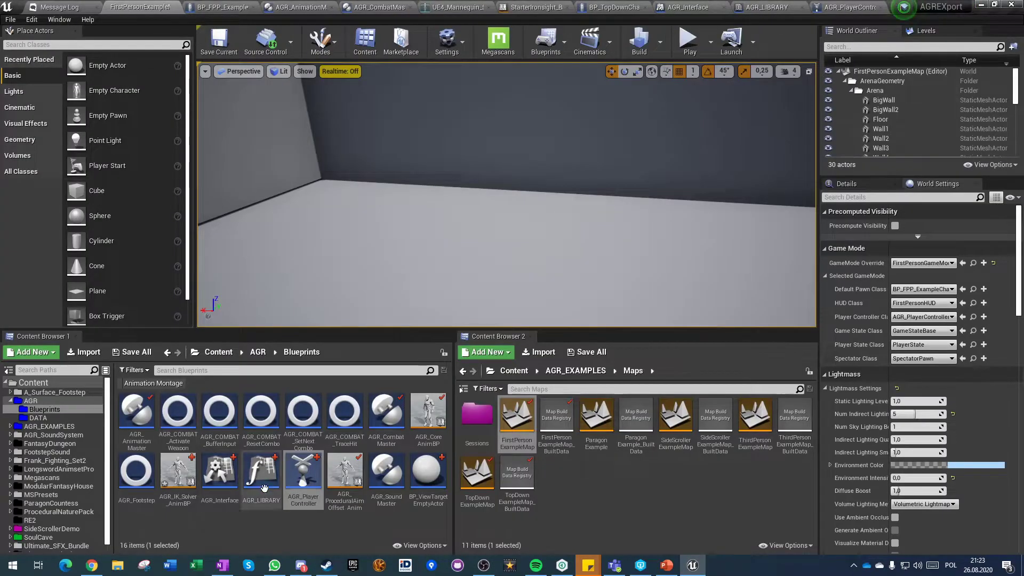
{"action": "double_click", "coordinate": [219, 480]}
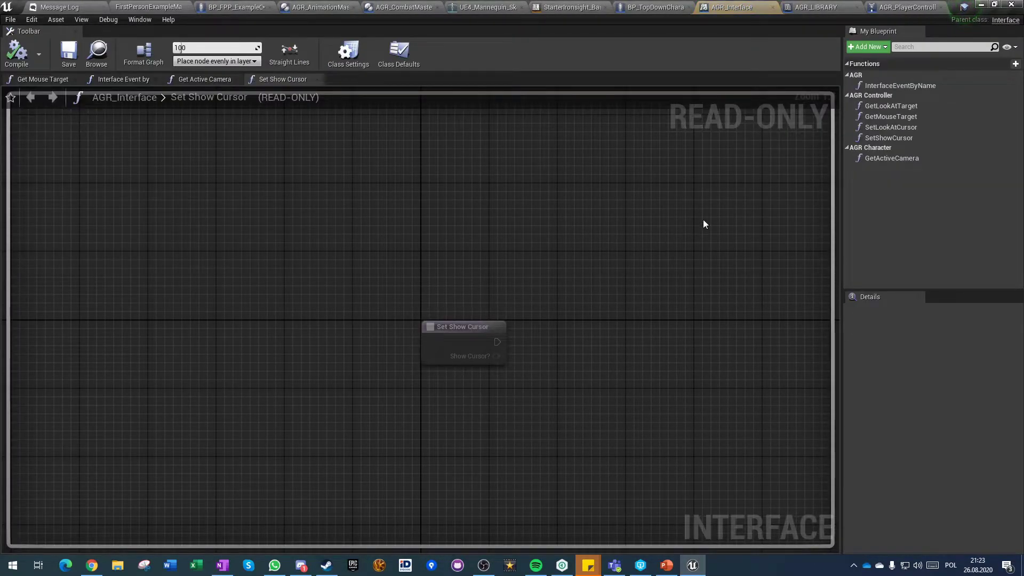
{"action": "left_click", "coordinate": [885, 106]}
{"action": "left_click", "coordinate": [881, 116]}
{"action": "left_click", "coordinate": [882, 127]}
{"action": "left_click", "coordinate": [888, 137]}
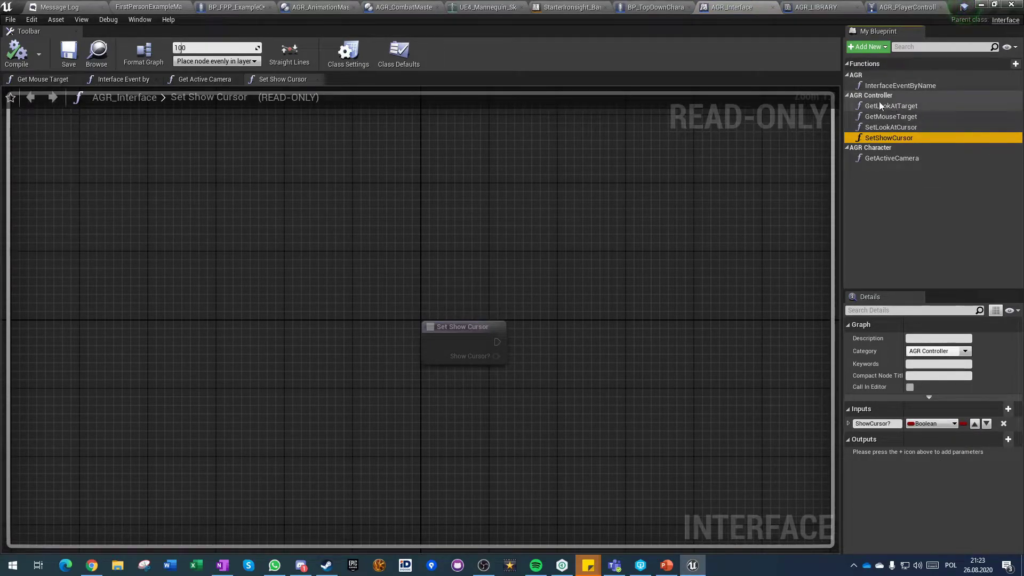
{"action": "left_click", "coordinate": [880, 86]}
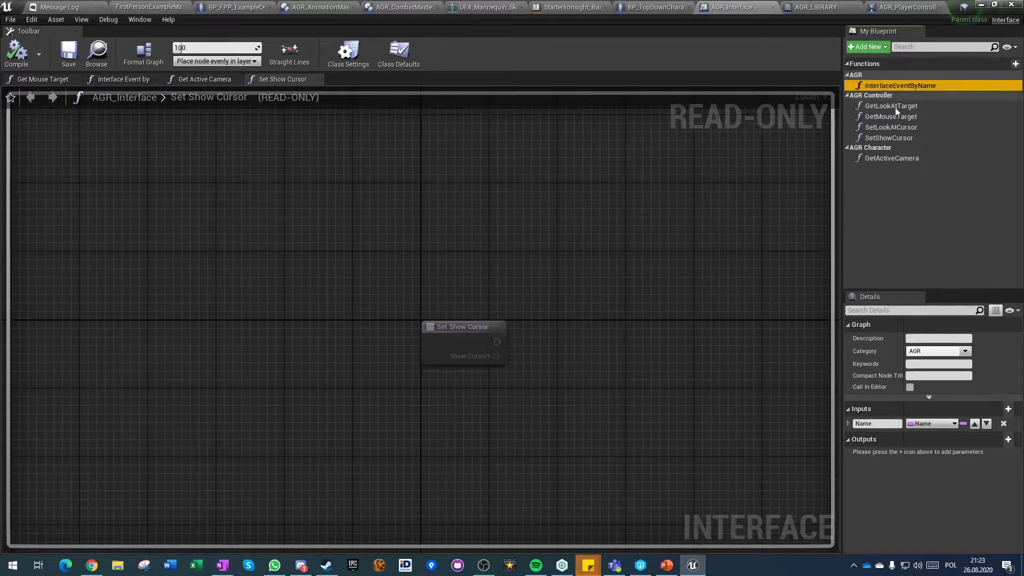
{"action": "left_click", "coordinate": [898, 158]}
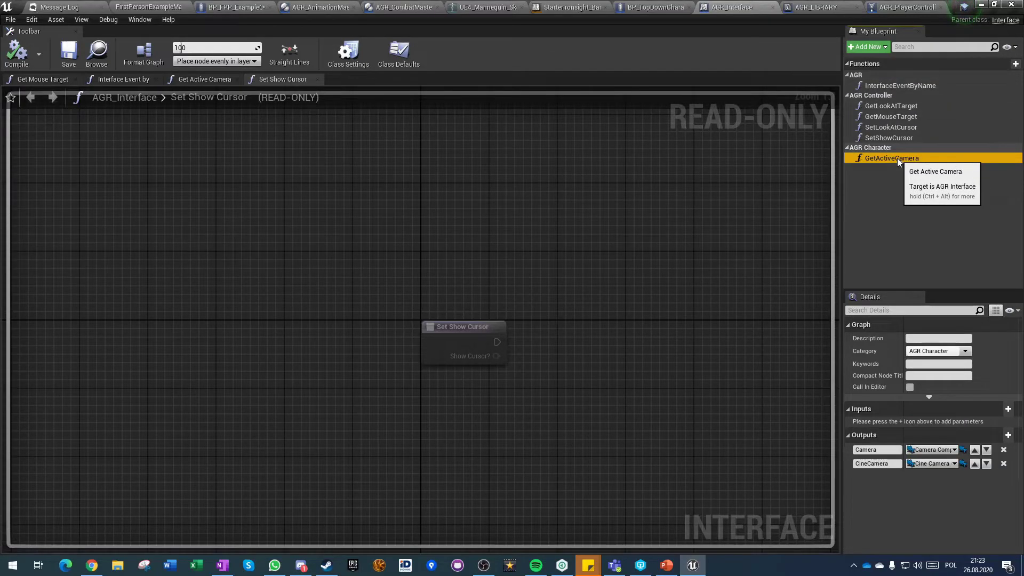
Inspect BP_FPP_ExampleCharacter's implemented AGR Interface in the class settings and list its AGR Controller, AGR Character and AGR interface functions
{"action": "left_click", "coordinate": [259, 6]}
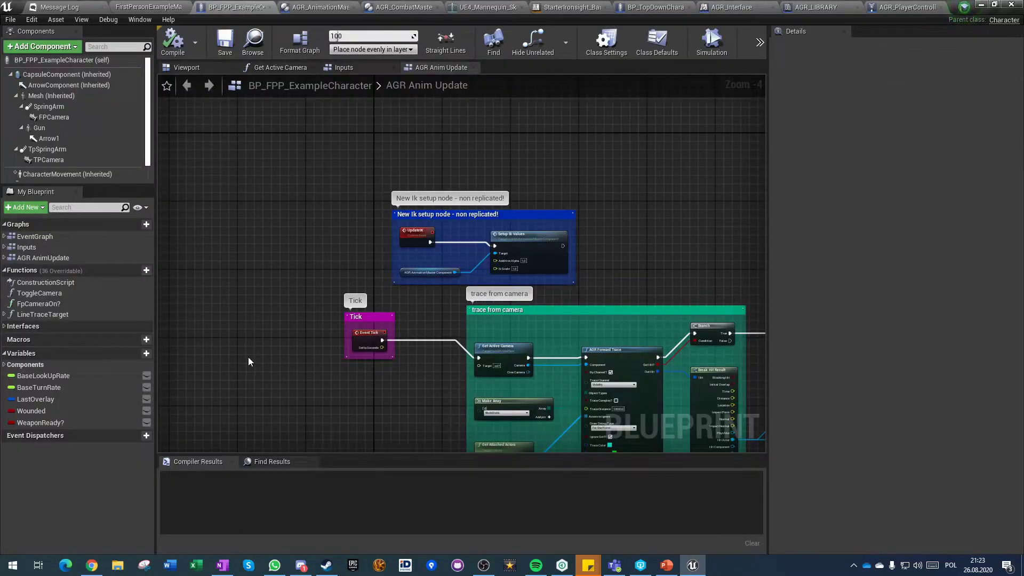
{"action": "left_click", "coordinate": [5, 326]}
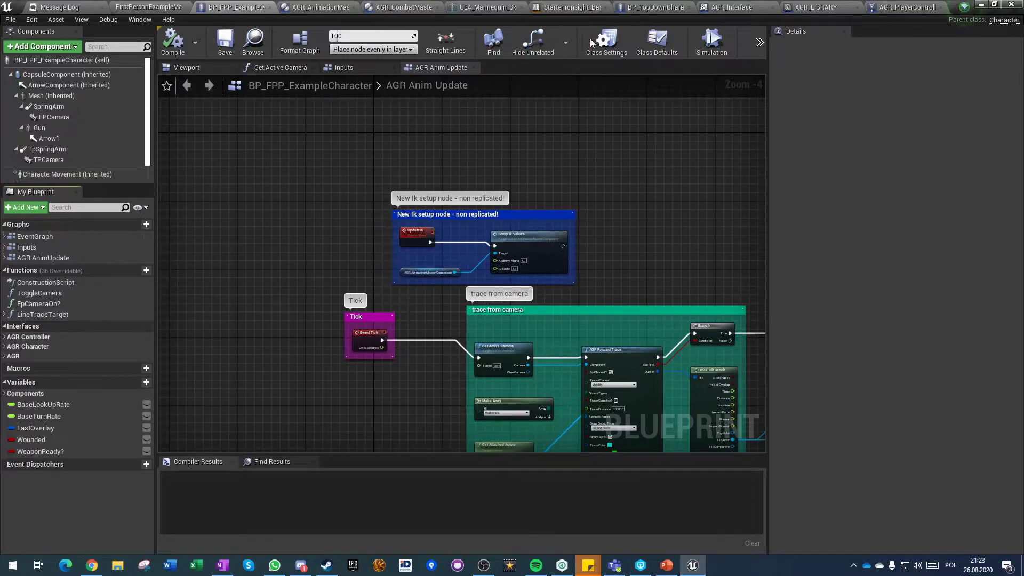
{"action": "left_click", "coordinate": [606, 42]}
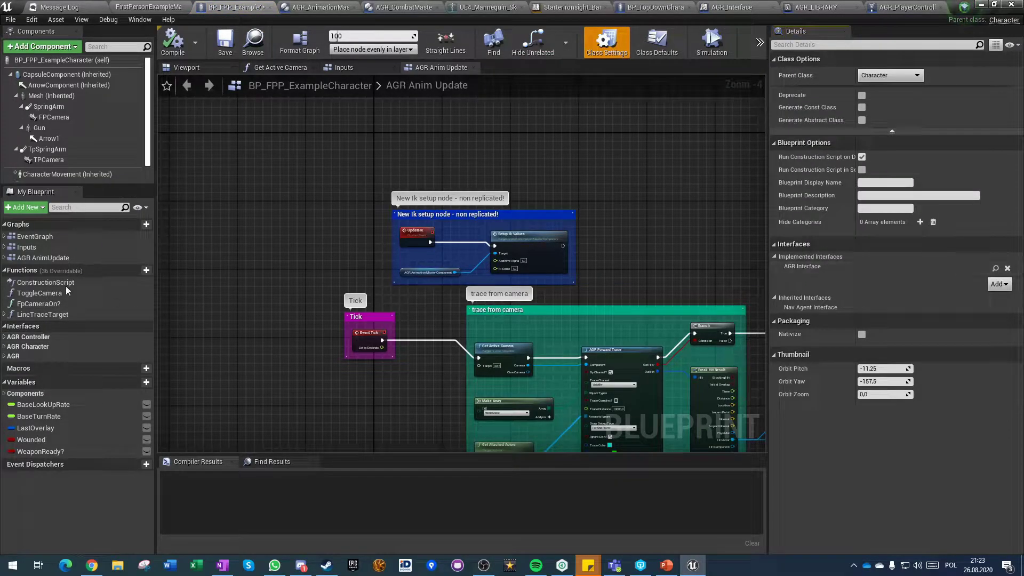
{"action": "left_click", "coordinate": [3, 355]}
{"action": "left_click", "coordinate": [4, 337]}
{"action": "left_click", "coordinate": [3, 391]}
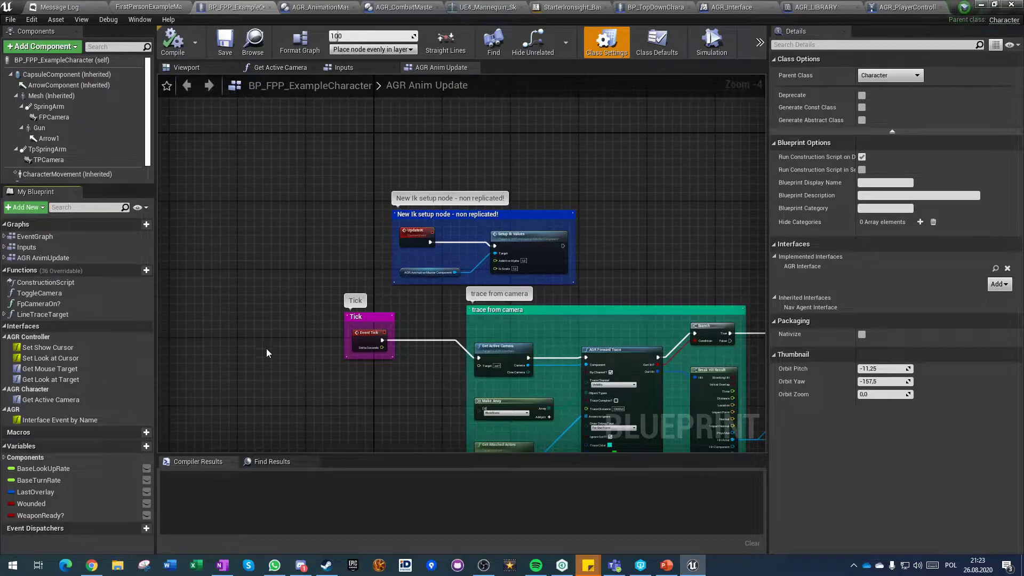
Open the character's Get Active Camera function and spread the TPCamera and FPCamera nodes apart in front of the Select node
{"action": "double_click", "coordinate": [40, 401]}
{"action": "right_click_drag", "start_coordinate": [348, 275], "coordinate": [355, 248]}
{"action": "left_click_drag", "start_coordinate": [370, 329], "coordinate": [379, 337]}
{"action": "left_click", "coordinate": [299, 368]}
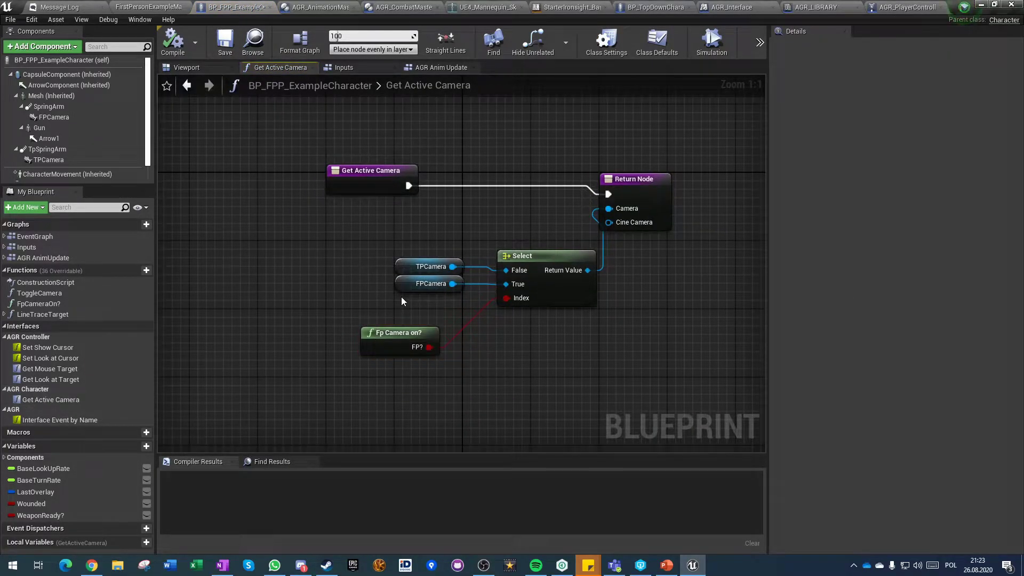
{"action": "left_click_drag", "start_coordinate": [409, 285], "coordinate": [374, 302]}
{"action": "left_click_drag", "start_coordinate": [406, 267], "coordinate": [372, 240]}
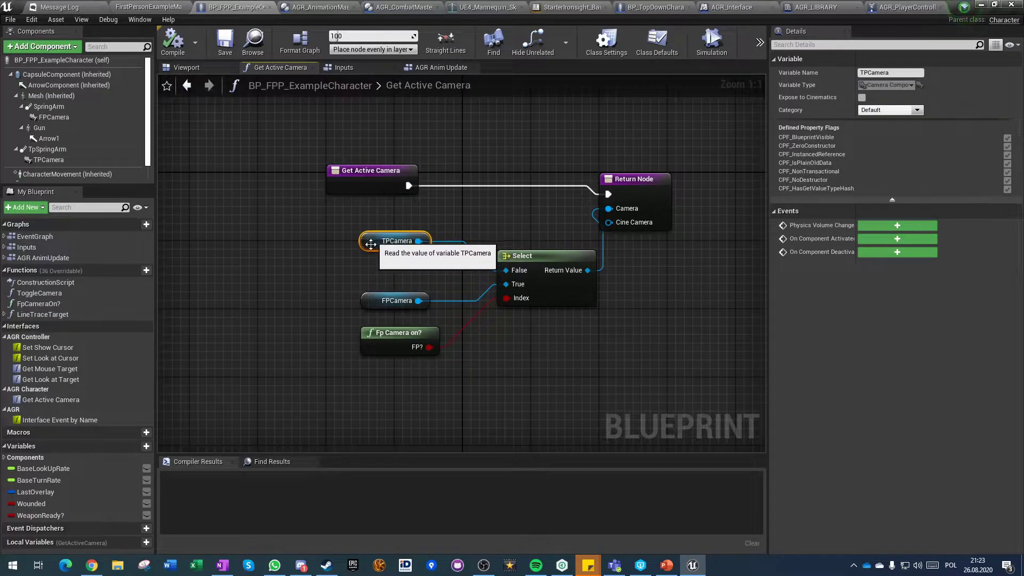
{"action": "left_click", "coordinate": [382, 269]}
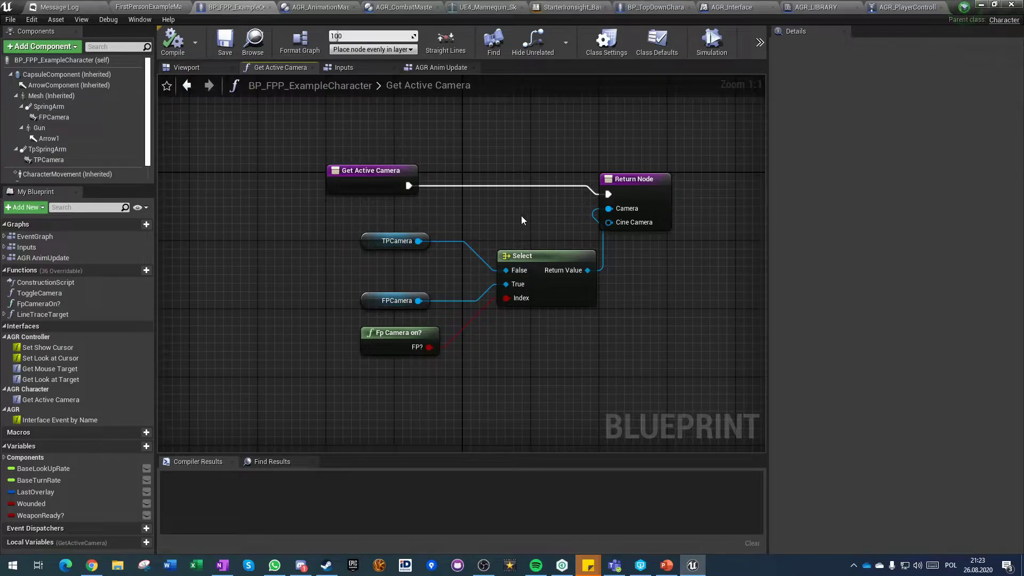
Move the Return Node of Get Active Camera farther from the Select node and save the blueprint
{"action": "right_click_drag", "start_coordinate": [526, 221], "coordinate": [347, 232]}
{"action": "left_click_drag", "start_coordinate": [459, 200], "coordinate": [539, 191]}
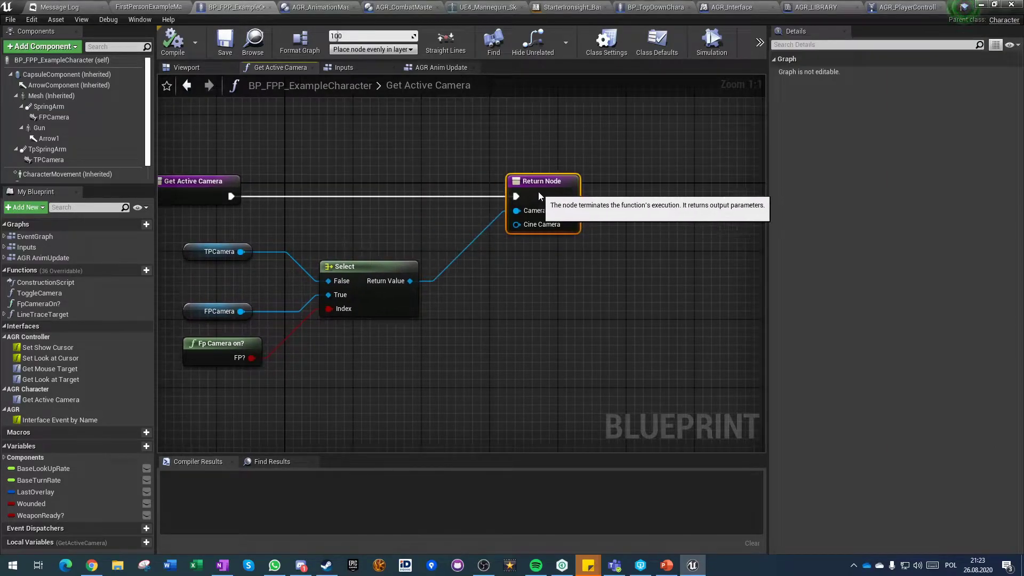
{"action": "left_click", "coordinate": [502, 302]}
{"action": "left_click", "coordinate": [225, 43]}
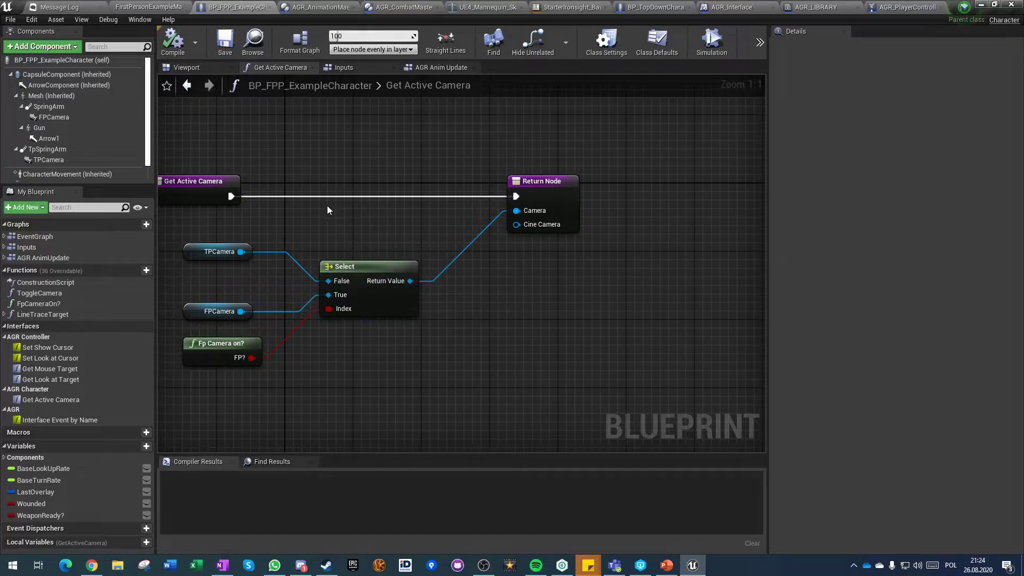
Return to AGR_PlayerController's event graph and examine the Begin play group through to its Event Get AGRReferences call
{"action": "left_click", "coordinate": [133, 5]}
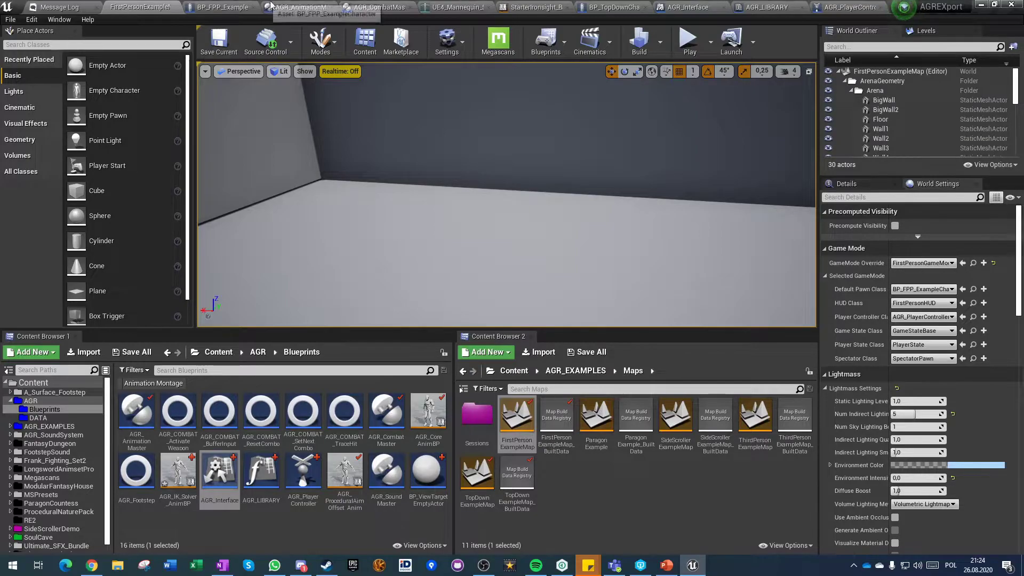
{"action": "left_click", "coordinate": [381, 7]}
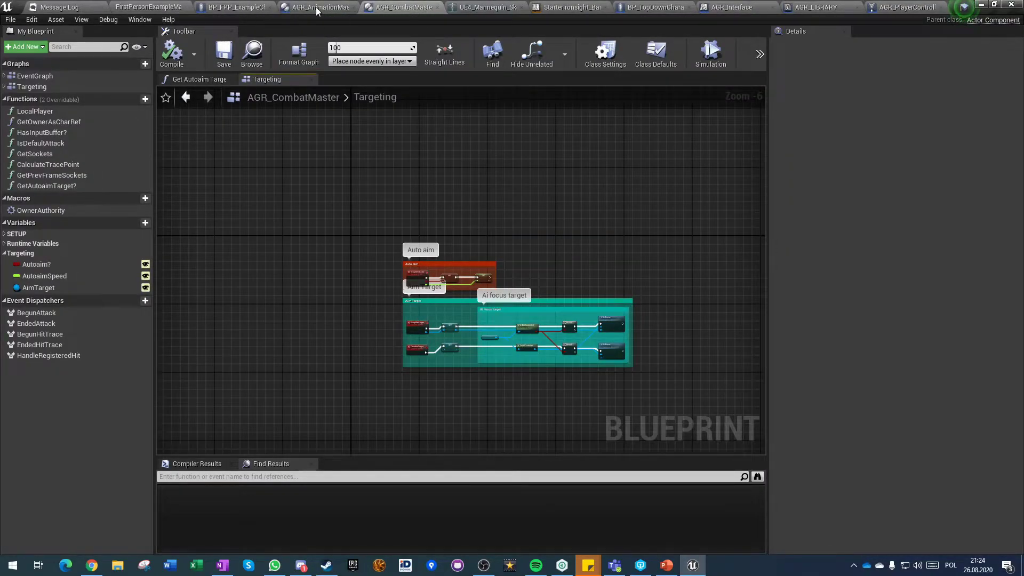
{"action": "left_click", "coordinate": [900, 7]}
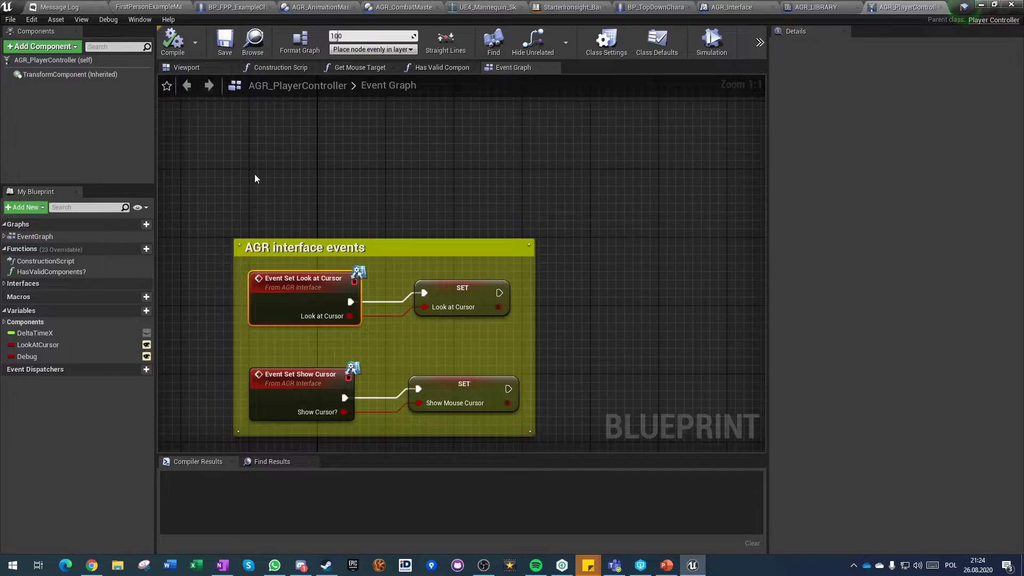
{"action": "scroll", "coordinate": [350, 144], "scroll_direction": "down", "scroll_amount": 5}
{"action": "right_click_drag", "start_coordinate": [350, 144], "coordinate": [339, 373]}
{"action": "right_click_drag", "start_coordinate": [217, 250], "coordinate": [287, 365]}
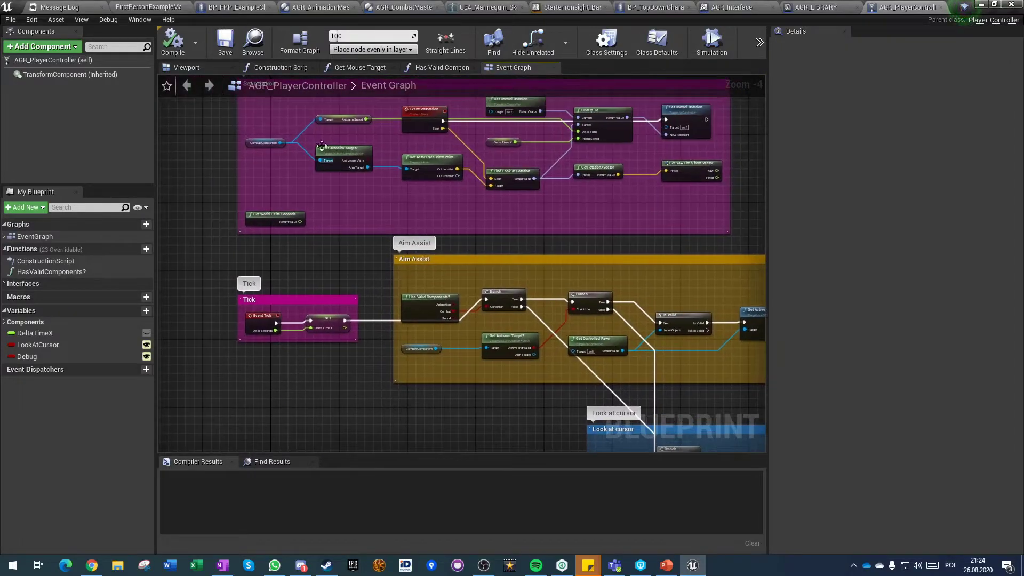
{"action": "right_click_drag", "start_coordinate": [323, 160], "coordinate": [345, 316]}
{"action": "scroll", "coordinate": [278, 235], "scroll_direction": "up", "scroll_amount": 2}
{"action": "scroll", "coordinate": [310, 273], "scroll_direction": "down", "scroll_amount": 2}
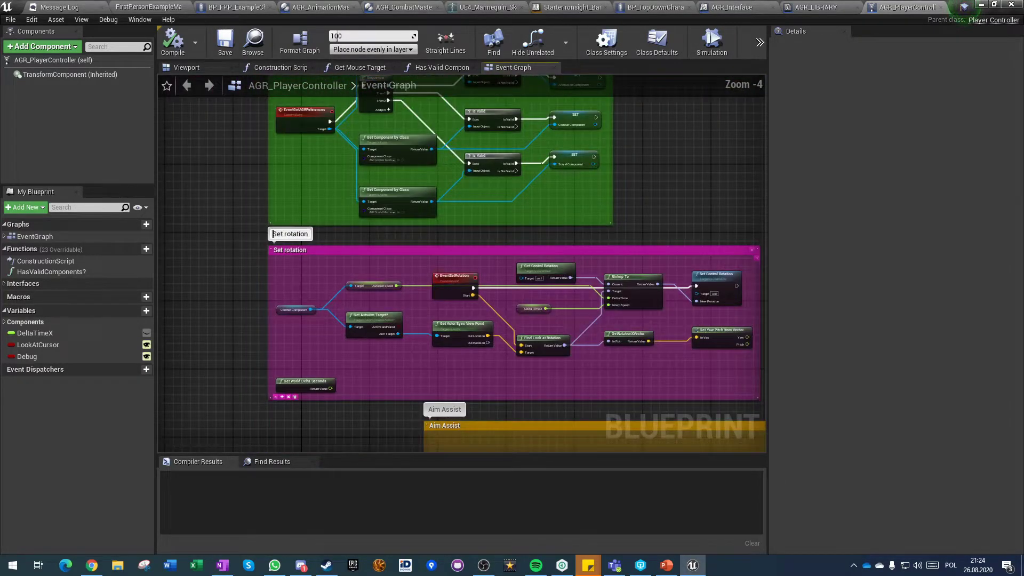
{"action": "right_click_drag", "start_coordinate": [290, 197], "coordinate": [229, 397]}
{"action": "scroll", "coordinate": [229, 397], "scroll_direction": "down", "scroll_amount": 3}
{"action": "scroll", "coordinate": [266, 187], "scroll_direction": "up", "scroll_amount": 7}
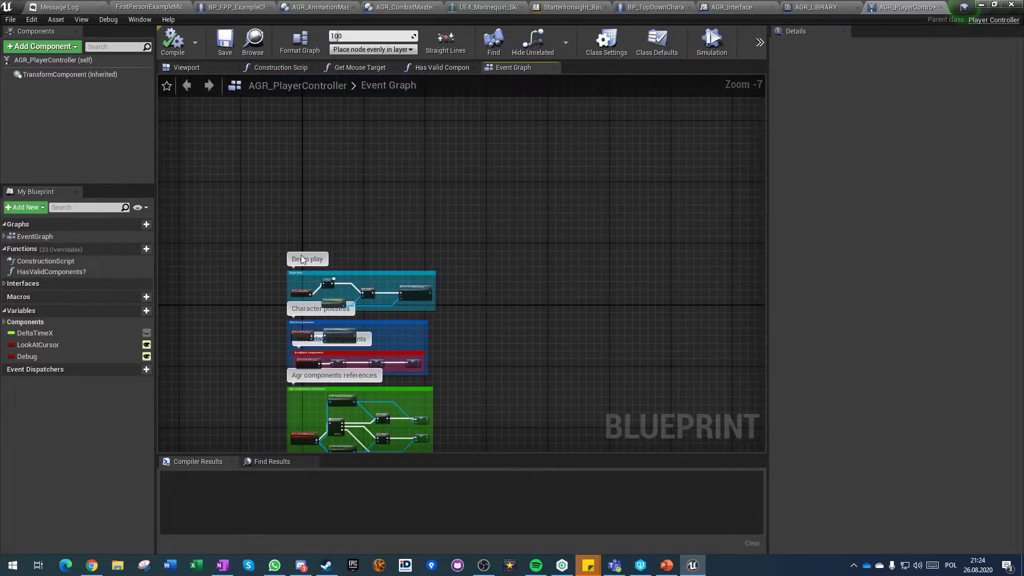
{"action": "right_click_drag", "start_coordinate": [628, 328], "coordinate": [514, 320]}
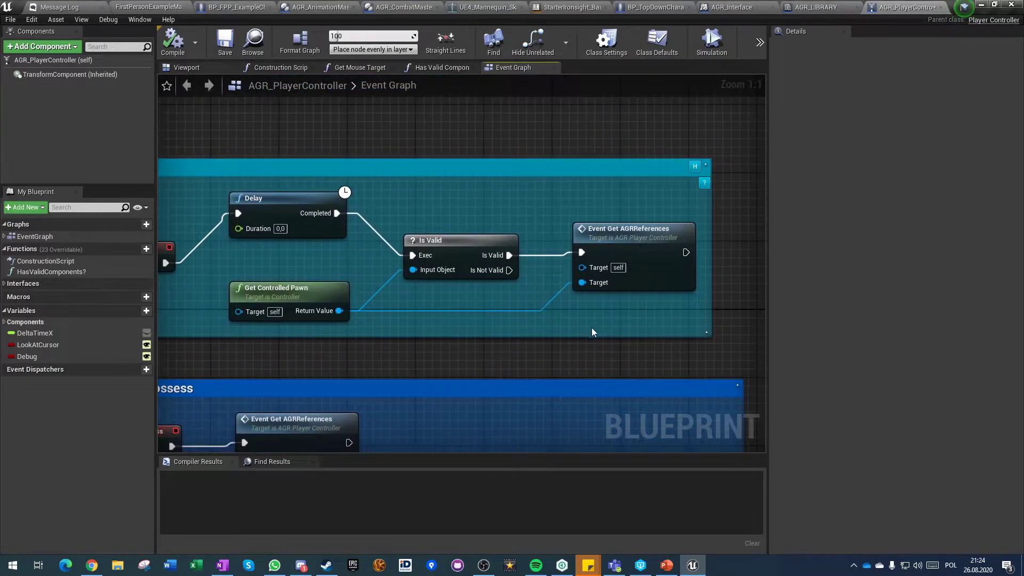
Go to the EventGetAGRReferences definition and examine its Get Component by Class, Is Valid and component SET nodes
{"action": "double_click", "coordinate": [616, 240]}
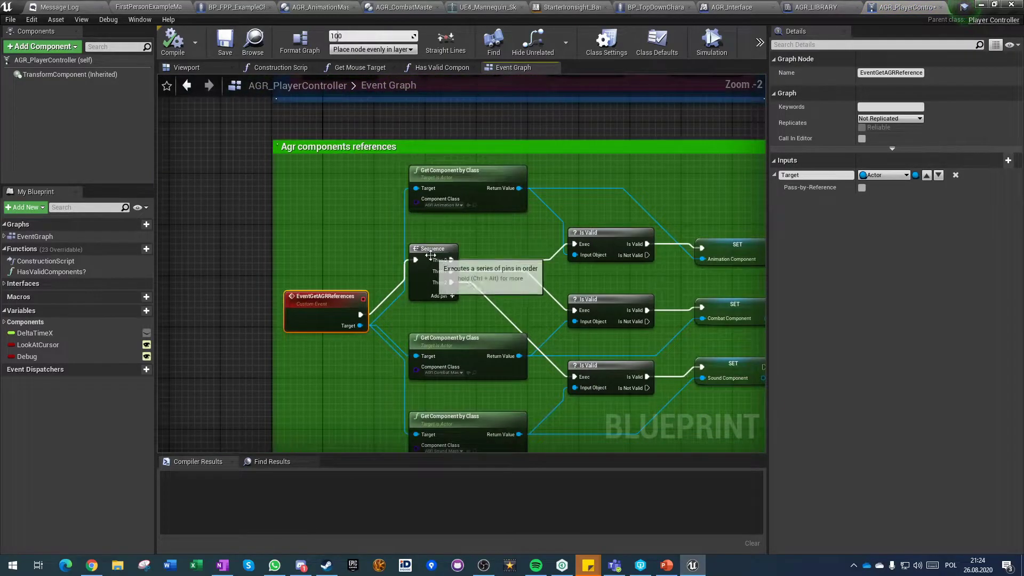
{"action": "left_click", "coordinate": [455, 181]}
{"action": "left_click", "coordinate": [459, 350]}
{"action": "left_click", "coordinate": [454, 419]}
{"action": "right_click_drag", "start_coordinate": [329, 413], "coordinate": [217, 392]}
{"action": "left_click", "coordinate": [483, 350]}
{"action": "left_click", "coordinate": [623, 219]}
{"action": "left_click", "coordinate": [619, 284]}
{"action": "left_click", "coordinate": [618, 344]}
{"action": "left_click", "coordinate": [529, 337]}
{"action": "scroll", "coordinate": [530, 337], "scroll_direction": "down", "scroll_amount": 4}
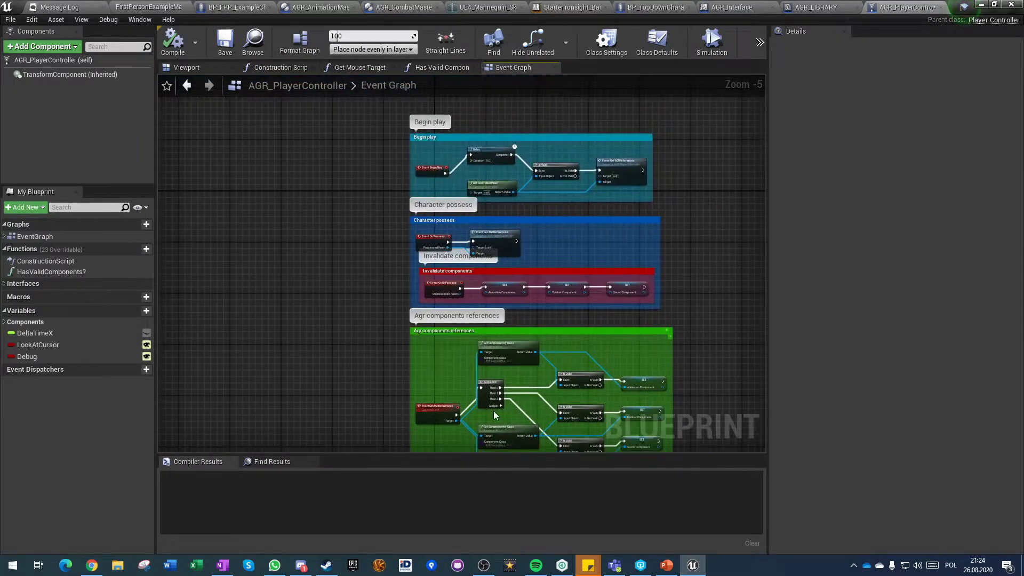
Examine the Character possess group, including the Event On UnPossess chain that sets the Animation, Combat and Sound Component references
{"action": "scroll", "coordinate": [370, 418], "scroll_direction": "up", "scroll_amount": 5}
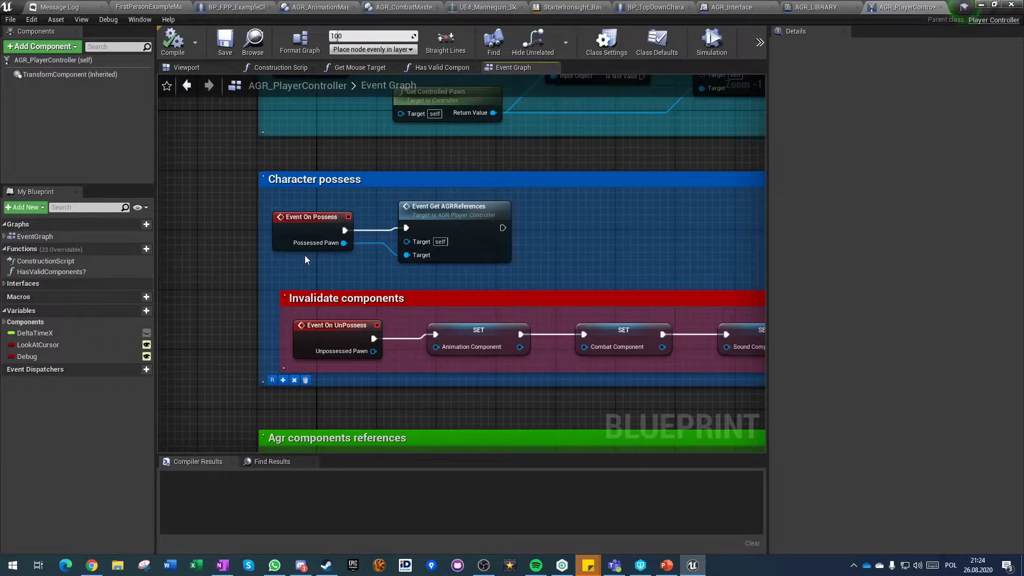
{"action": "left_click", "coordinate": [296, 219]}
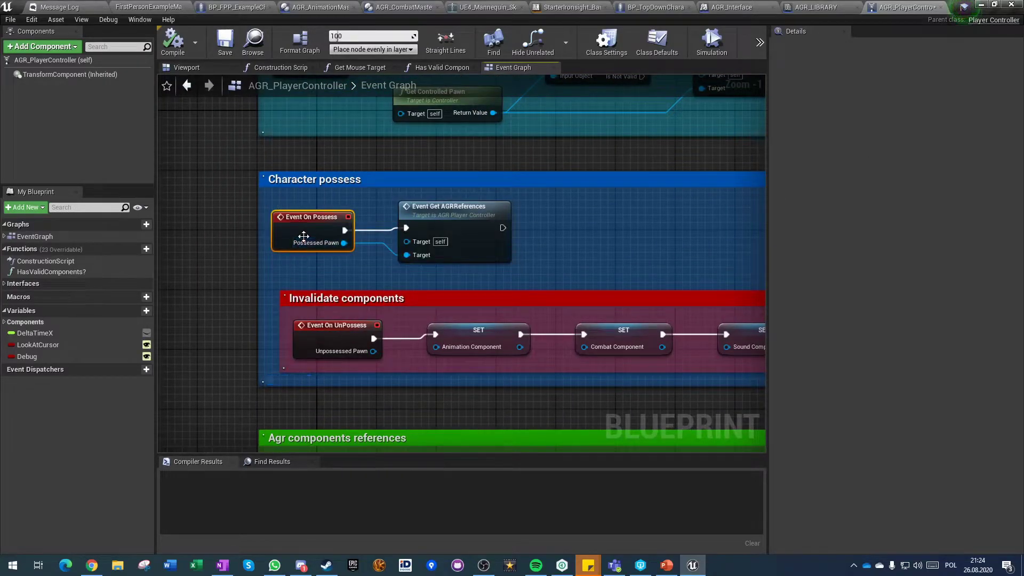
{"action": "left_click", "coordinate": [313, 269]}
{"action": "left_click", "coordinate": [336, 330]}
{"action": "right_click_drag", "start_coordinate": [382, 344], "coordinate": [257, 299]}
{"action": "left_click", "coordinate": [328, 277]}
{"action": "left_click", "coordinate": [464, 282]}
{"action": "left_click", "coordinate": [594, 281]}
{"action": "left_click", "coordinate": [399, 361]}
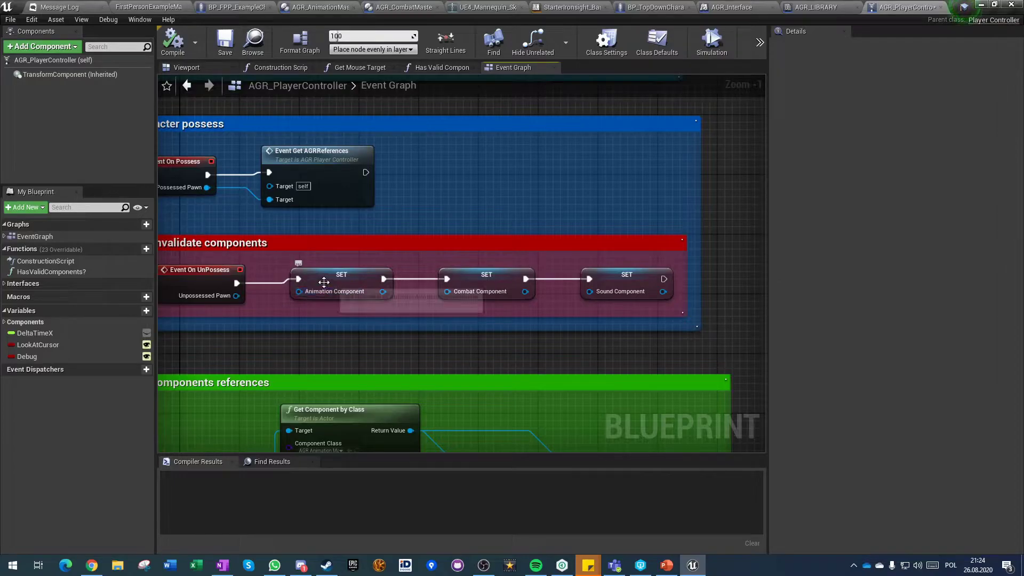
{"action": "left_click", "coordinate": [315, 293]}
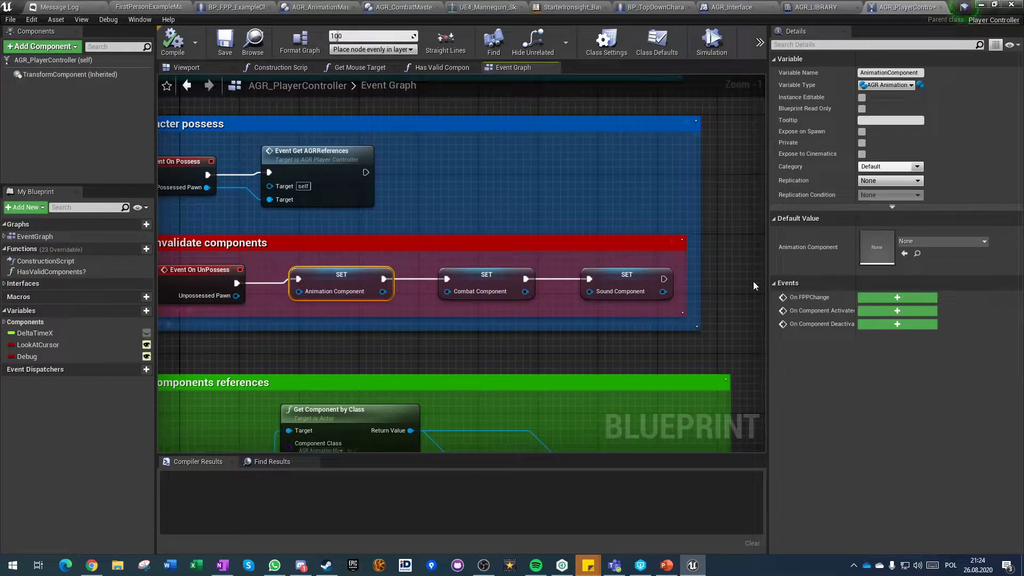
Try an Is Valid node on the output of the Animation Component SET node, and delete it again
{"action": "left_click", "coordinate": [305, 362]}
{"action": "left_click_drag", "start_coordinate": [382, 291], "coordinate": [460, 176]}
{"action": "type", "text": "is valid"}
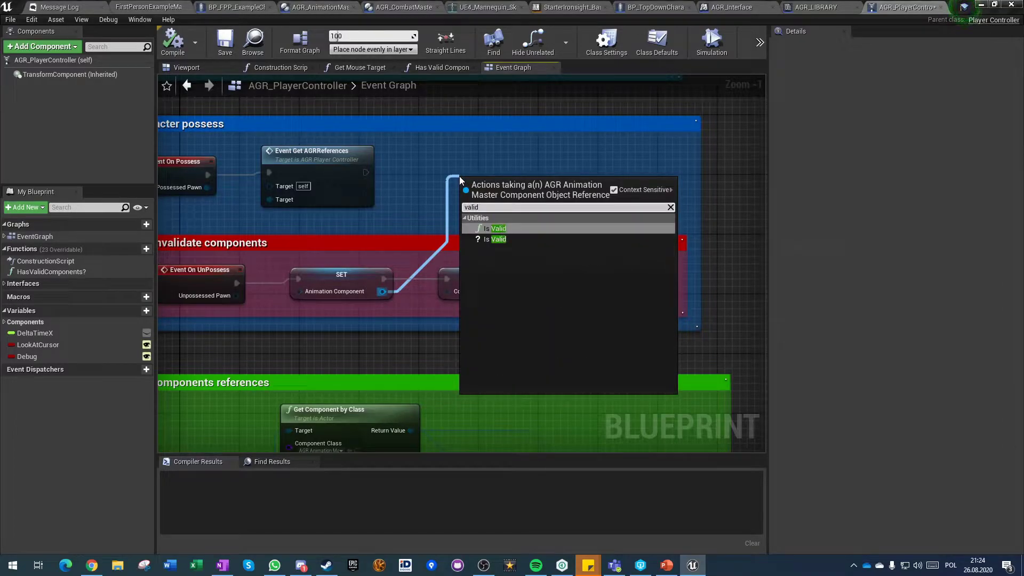
{"action": "left_click", "coordinate": [496, 244]}
{"action": "left_click_drag", "start_coordinate": [494, 188], "coordinate": [502, 188]}
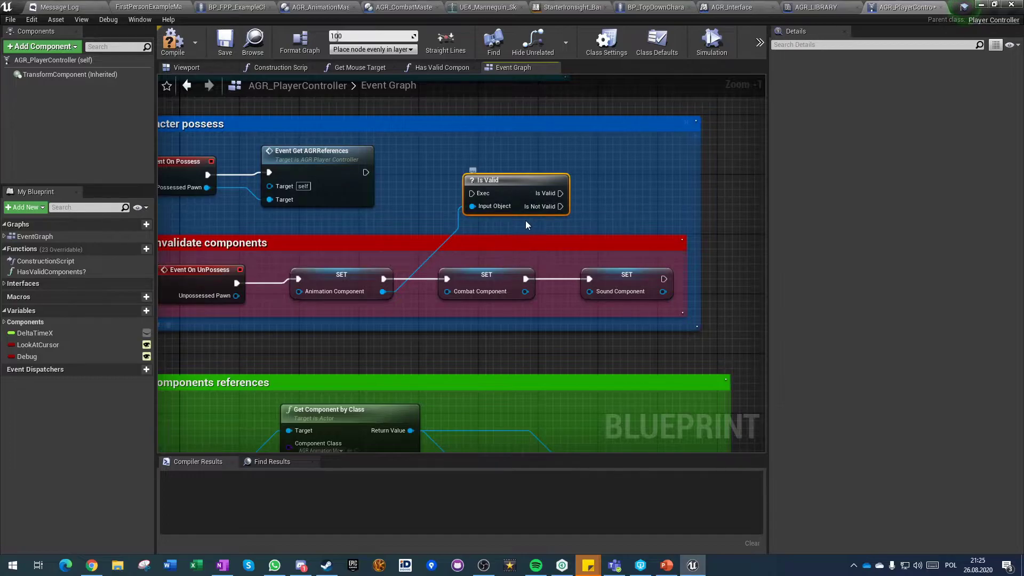
{"action": "key", "text": "Delete"}
Examine the Set rotation group, following Combat Component through Get Autoaim Target to EventSetRotation and Find Look at Rotation
{"action": "right_click_drag", "start_coordinate": [325, 373], "coordinate": [450, 155]}
{"action": "right_click_drag", "start_coordinate": [261, 304], "coordinate": [252, 200]}
{"action": "scroll", "coordinate": [252, 200], "scroll_direction": "down", "scroll_amount": 4}
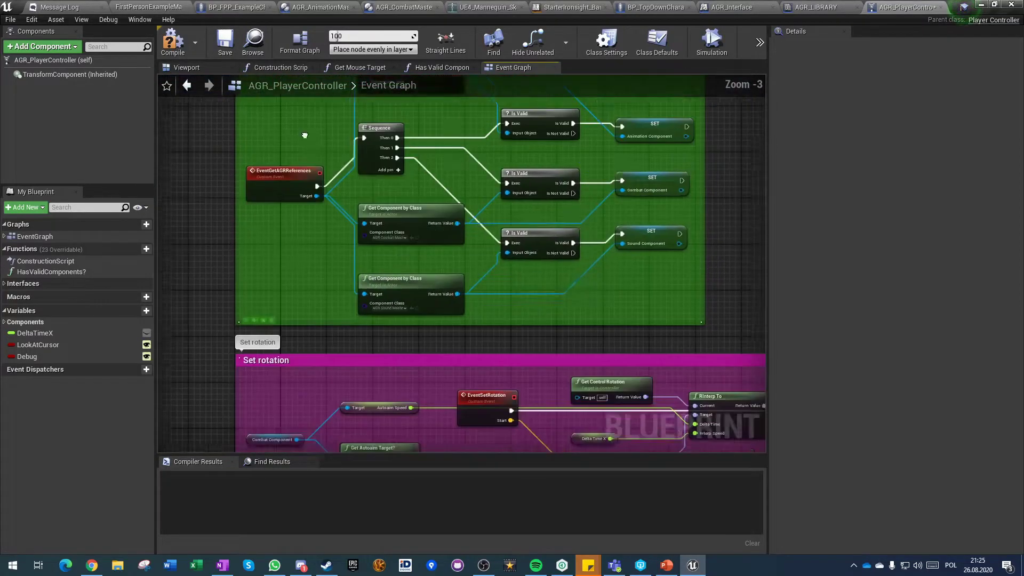
{"action": "scroll", "coordinate": [276, 227], "scroll_direction": "up", "scroll_amount": 4}
{"action": "right_click_drag", "start_coordinate": [274, 332], "coordinate": [229, 215]}
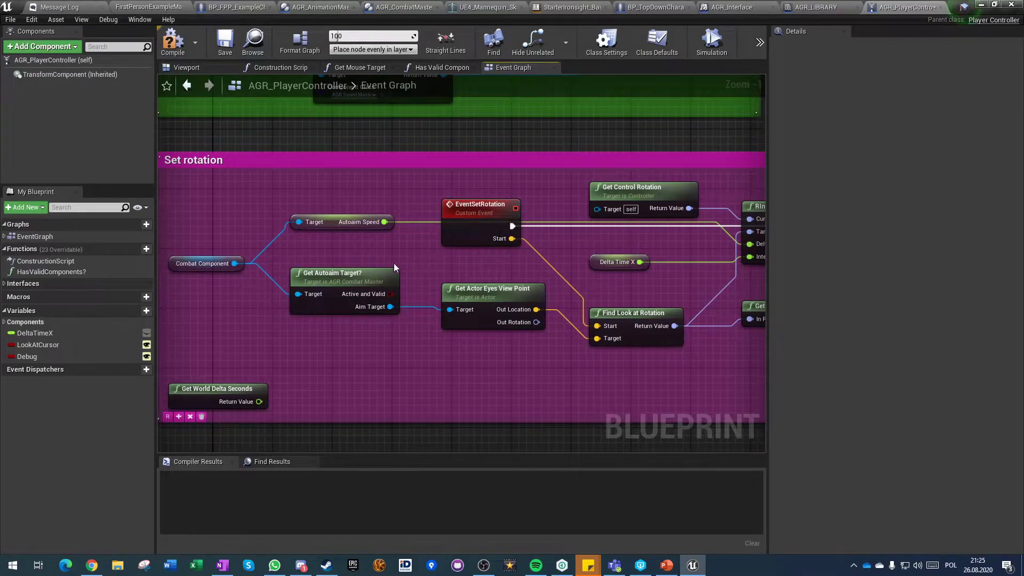
{"action": "right_click_drag", "start_coordinate": [284, 259], "coordinate": [331, 296]}
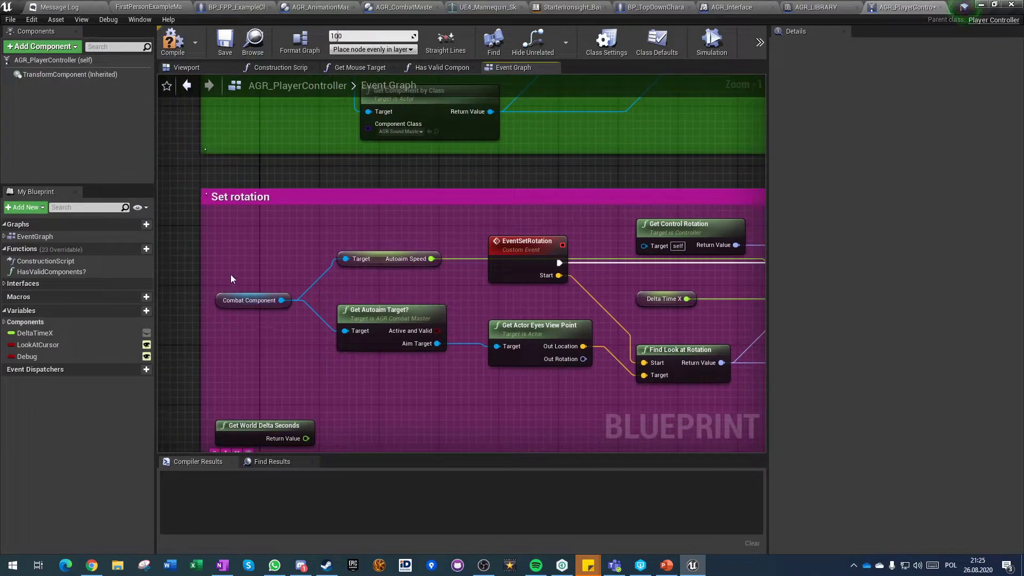
{"action": "left_click", "coordinate": [249, 300]}
{"action": "right_click_drag", "start_coordinate": [376, 305], "coordinate": [243, 259]}
{"action": "left_click", "coordinate": [243, 260]}
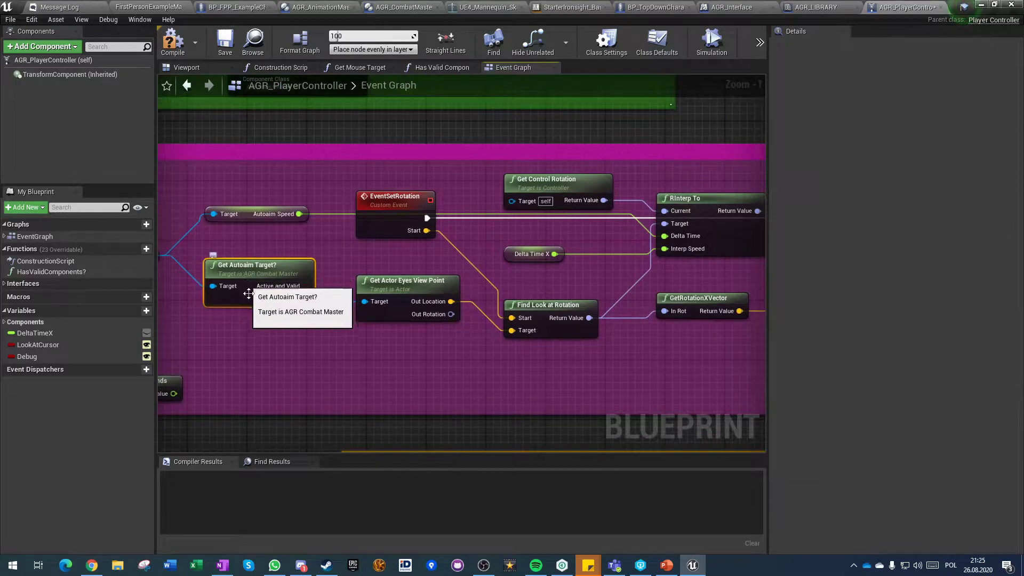
{"action": "scroll", "coordinate": [243, 260], "scroll_direction": "up", "scroll_amount": 2}
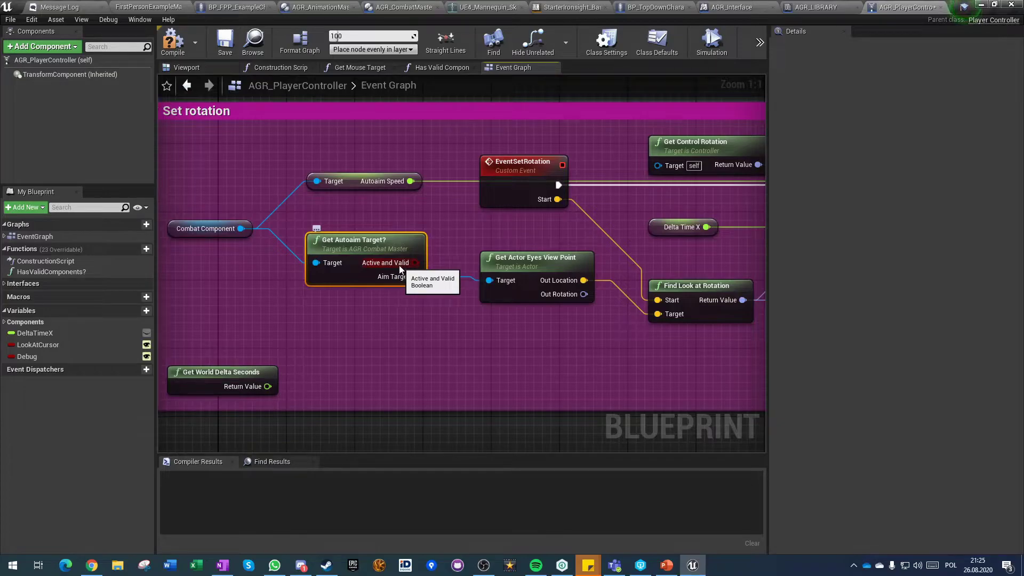
{"action": "right_click_drag", "start_coordinate": [407, 265], "coordinate": [304, 244]}
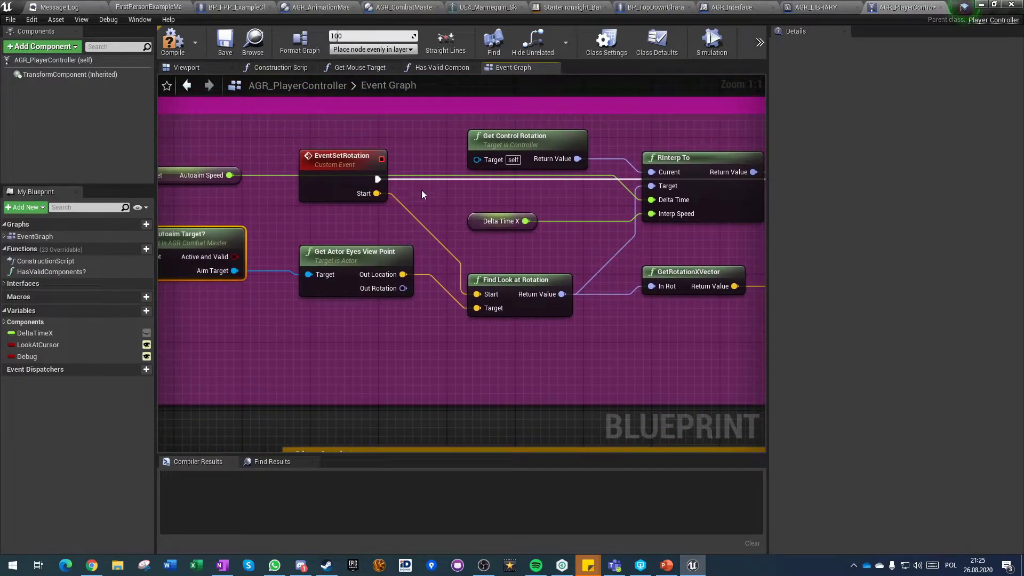
Insert a Branch between EventSetRotation and Set Control Rotation, conditioned on Get Autoaim Target's Active and Valid output, and auto-format the Set rotation group
{"action": "left_click", "coordinate": [417, 166]}
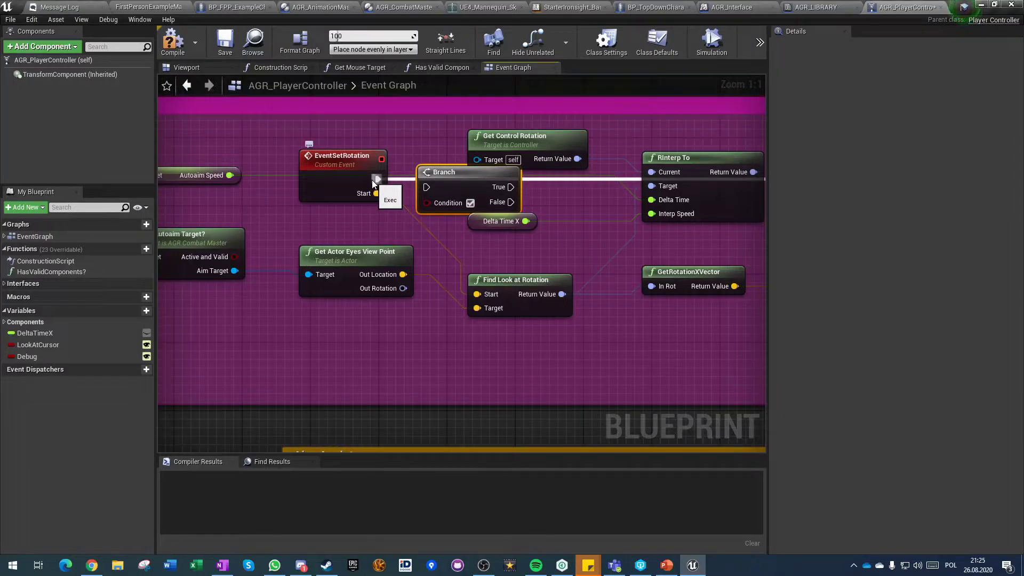
{"action": "left_click_drag", "start_coordinate": [376, 179], "coordinate": [235, 256]}
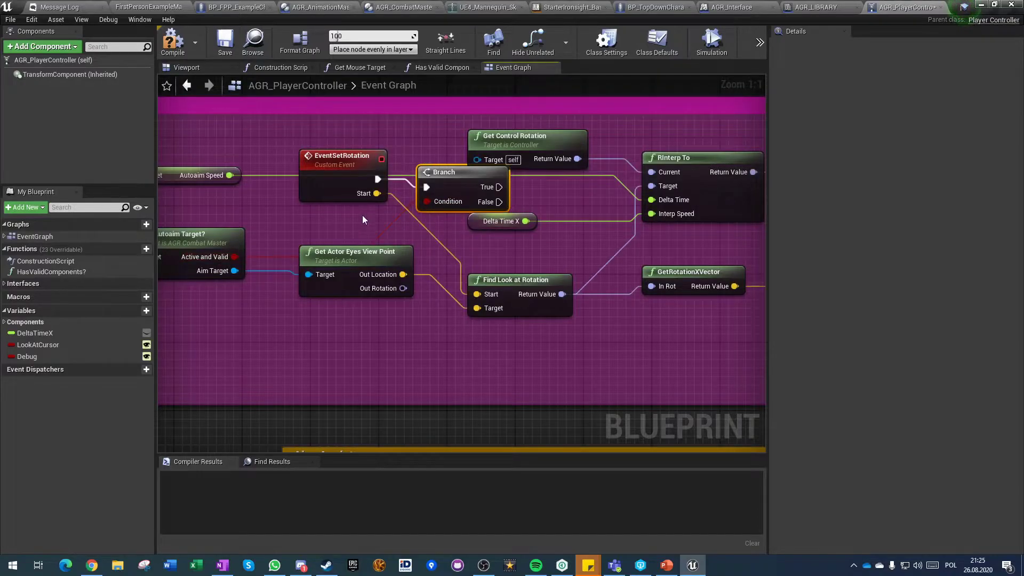
{"action": "right_click_drag", "start_coordinate": [357, 223], "coordinate": [269, 269]}
{"action": "left_click_drag", "start_coordinate": [410, 232], "coordinate": [739, 220]}
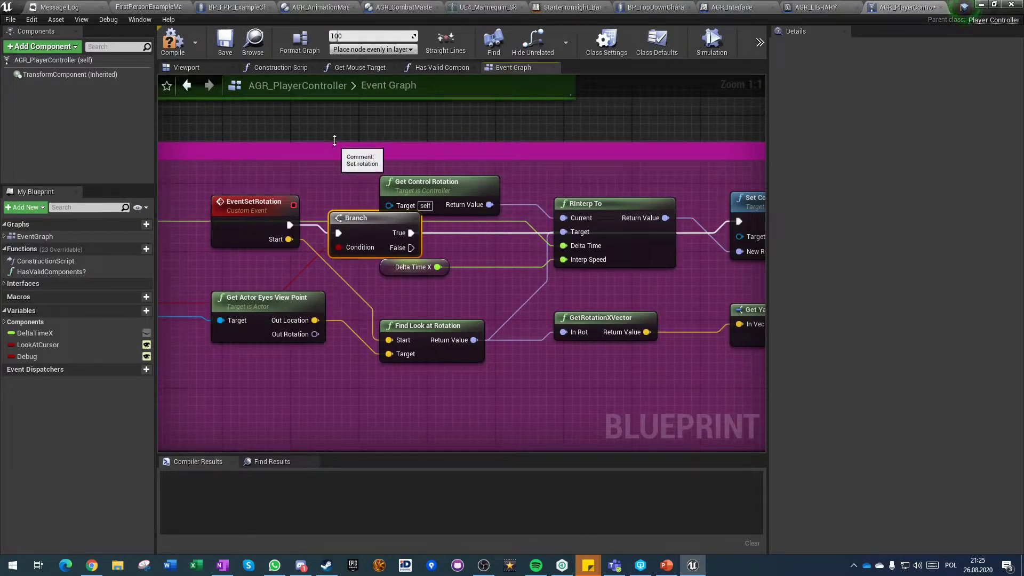
{"action": "left_click", "coordinate": [340, 173]}
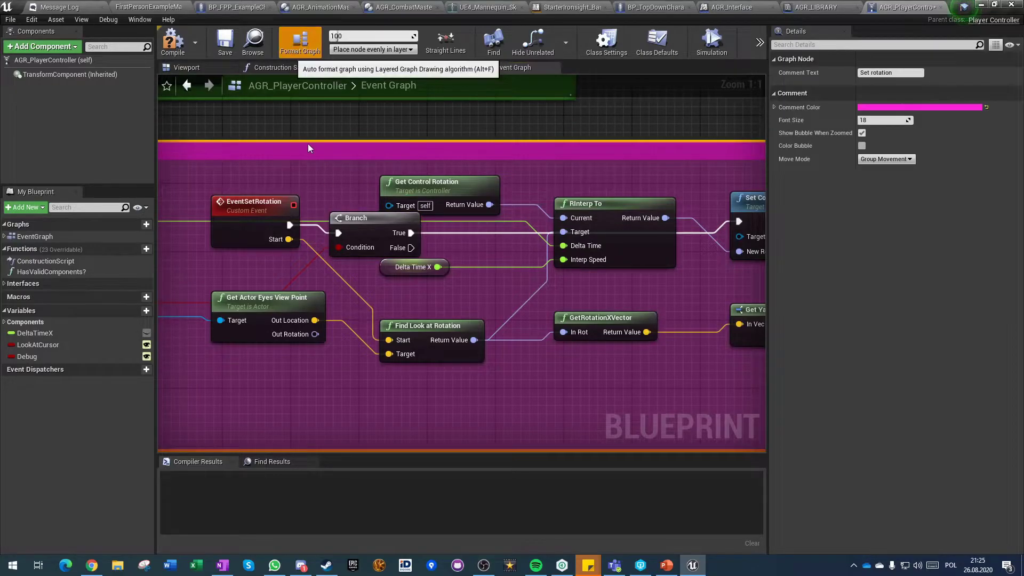
{"action": "scroll", "coordinate": [332, 214], "scroll_direction": "down", "scroll_amount": 5}
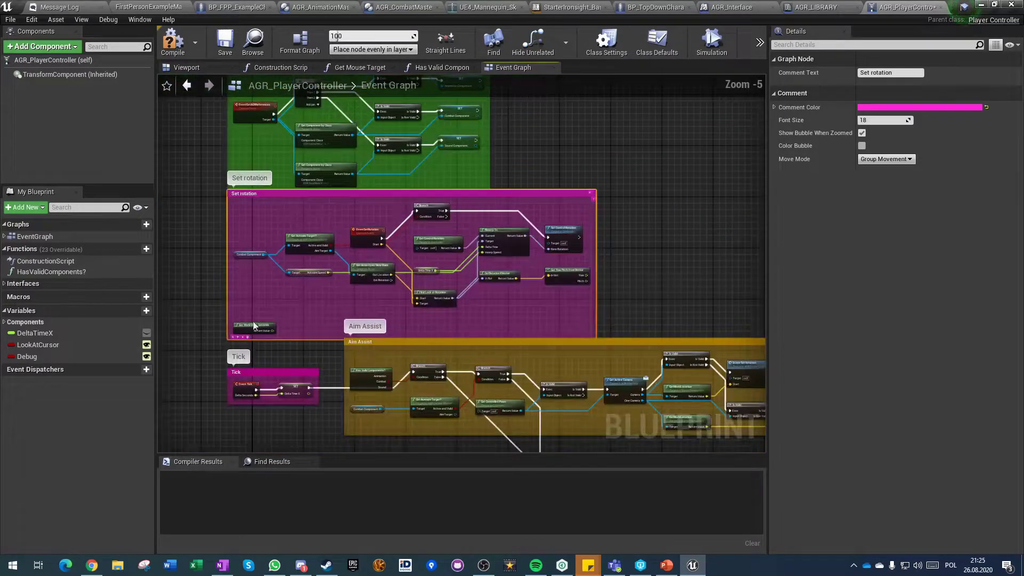
Auto-format the whole AGR_PlayerController event graph with no group selected
{"action": "left_click", "coordinate": [264, 339]}
{"action": "left_click", "coordinate": [301, 43]}
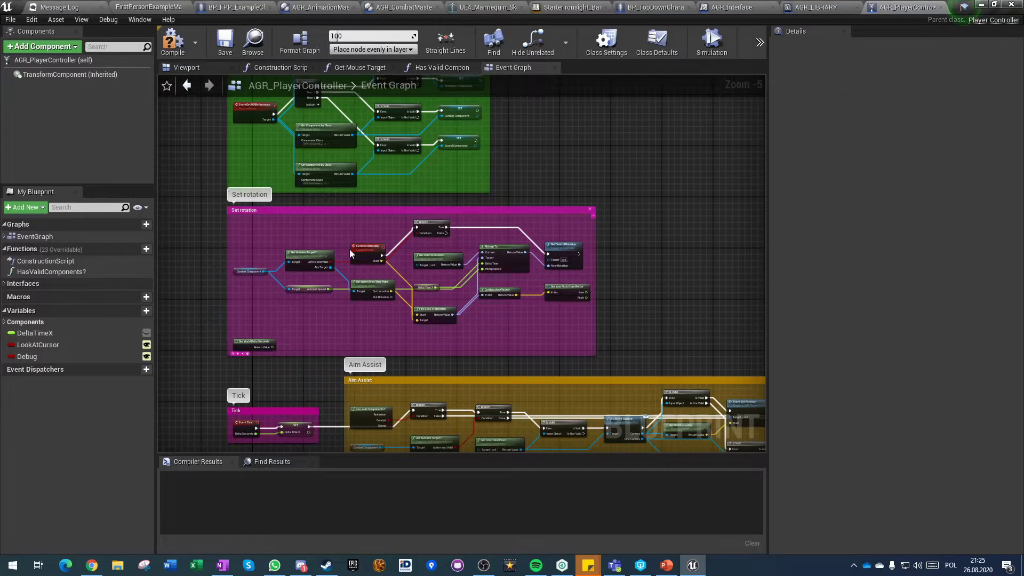
{"action": "scroll", "coordinate": [350, 249], "scroll_direction": "up", "scroll_amount": 4}
Move Find Look at Rotation up just beneath Delta Time X in the Set rotation group and compile the blueprint
{"action": "right_click_drag", "start_coordinate": [362, 203], "coordinate": [419, 185]}
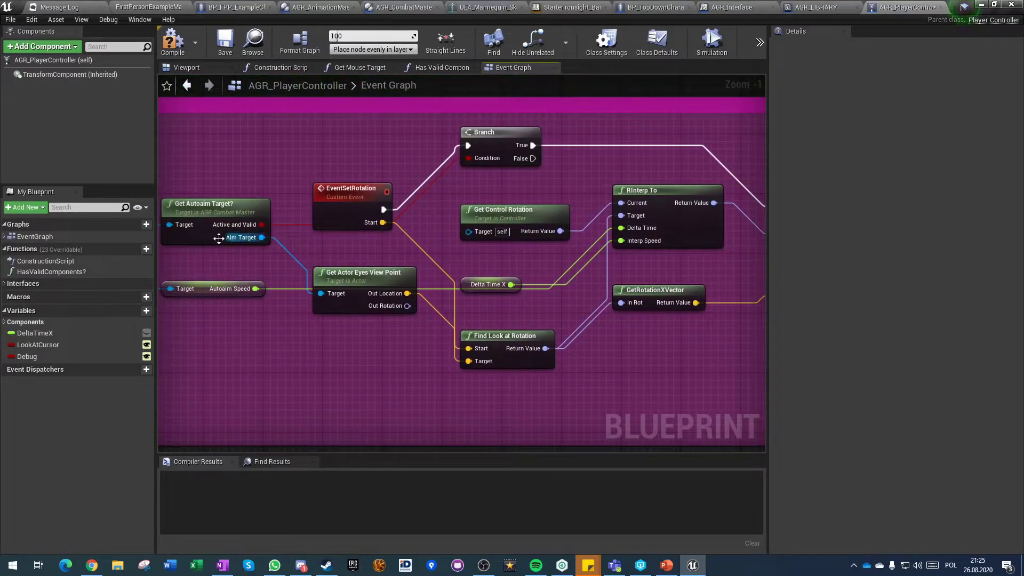
{"action": "right_click_drag", "start_coordinate": [221, 238], "coordinate": [266, 280]}
{"action": "right_click_drag", "start_coordinate": [434, 213], "coordinate": [416, 192]}
{"action": "left_click_drag", "start_coordinate": [487, 336], "coordinate": [500, 315]}
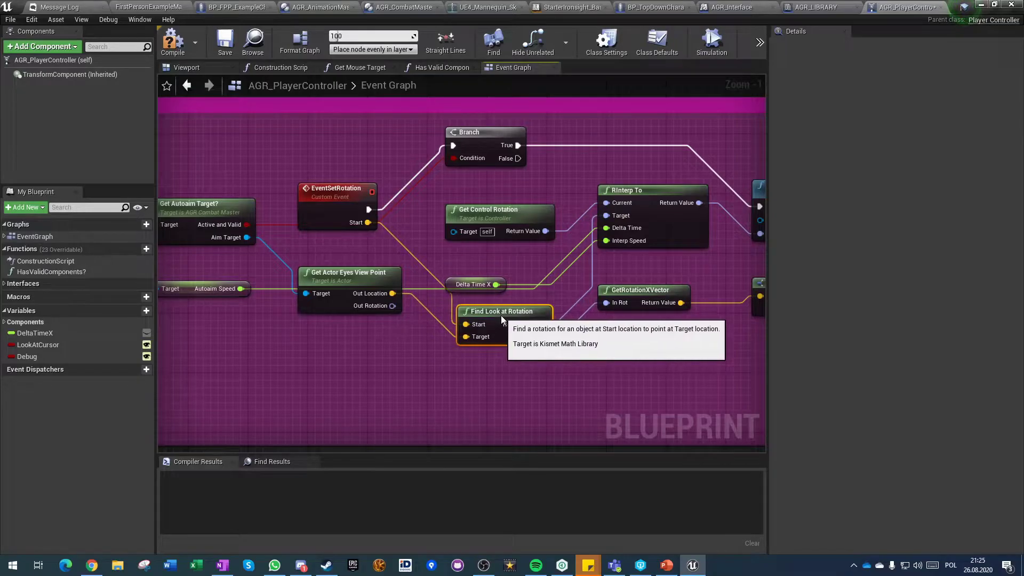
{"action": "right_click_drag", "start_coordinate": [265, 313], "coordinate": [347, 311]}
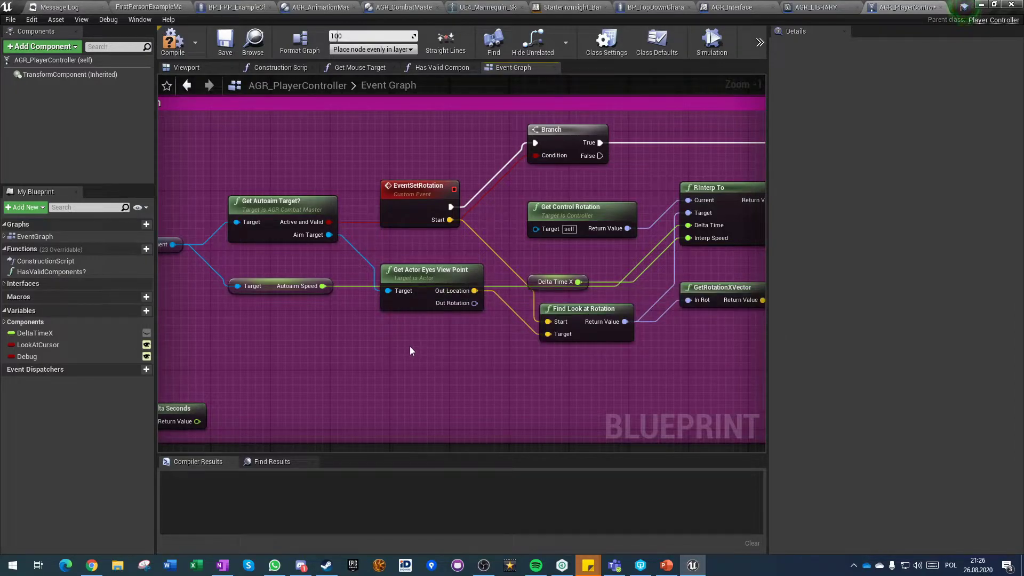
{"action": "left_click", "coordinate": [172, 40]}
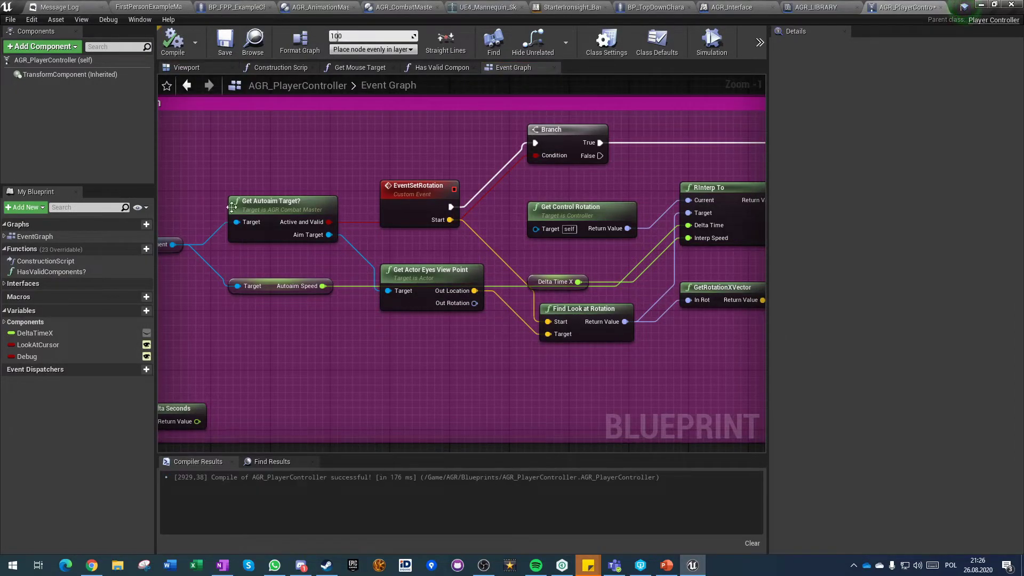
Look up the eye height settings in BP_FPP_ExampleCharacter's class defaults by filtering for "eye", and return to AGR_PlayerController
{"action": "left_click", "coordinate": [232, 7]}
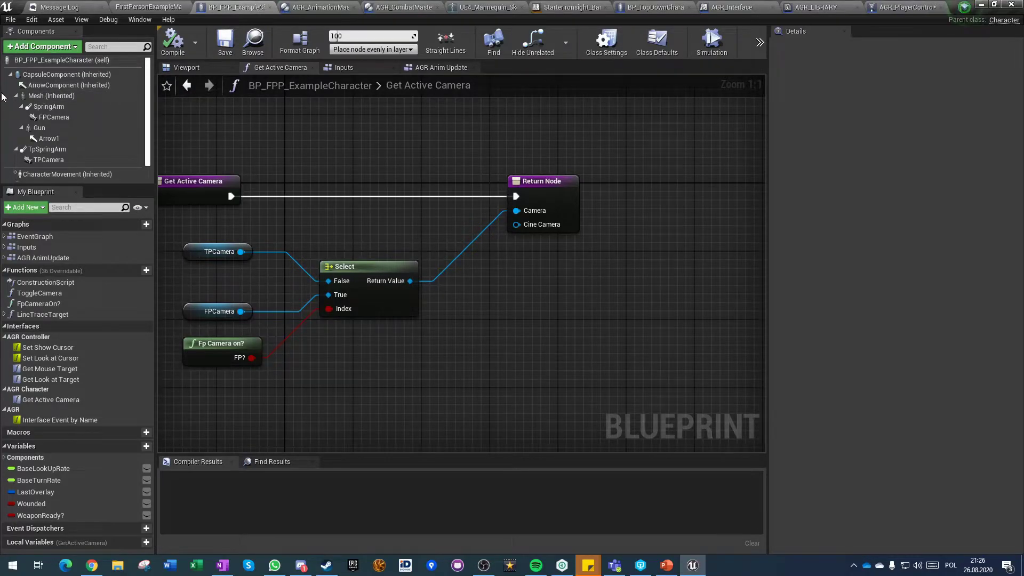
{"action": "left_click", "coordinate": [904, 8]}
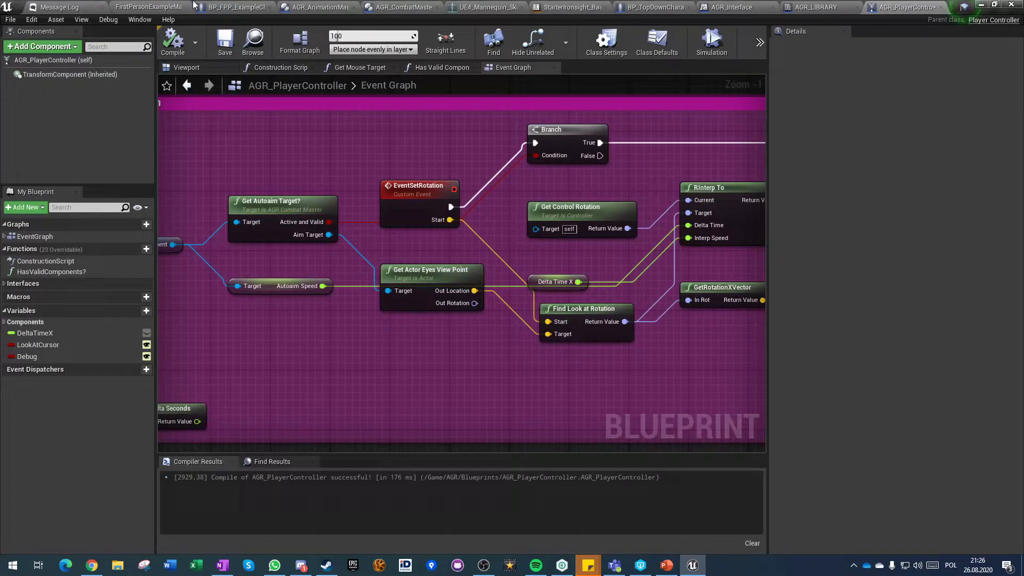
{"action": "left_click", "coordinate": [230, 7]}
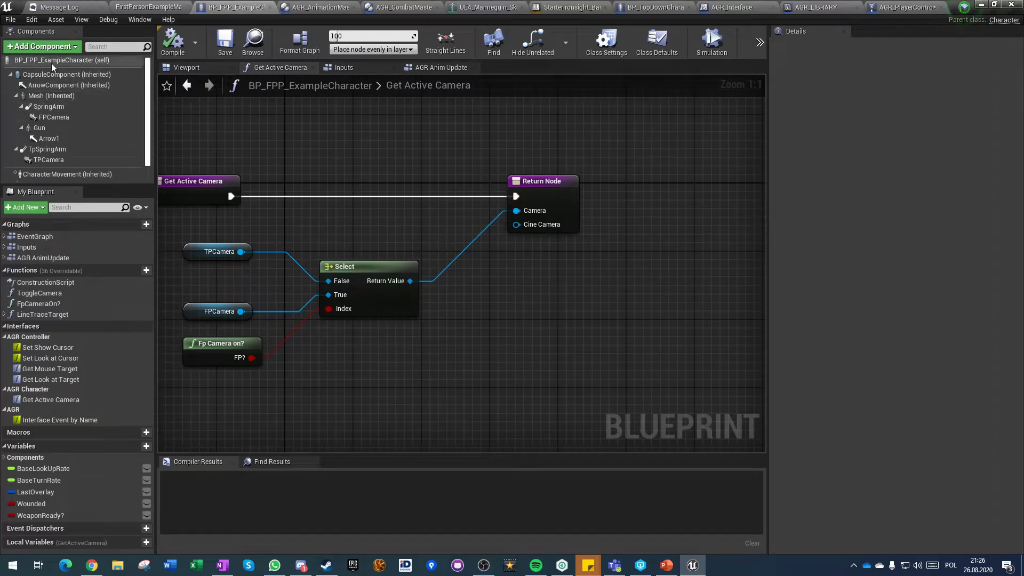
{"action": "left_click", "coordinate": [52, 61]}
{"action": "left_click", "coordinate": [844, 44]}
{"action": "type", "text": "e"}
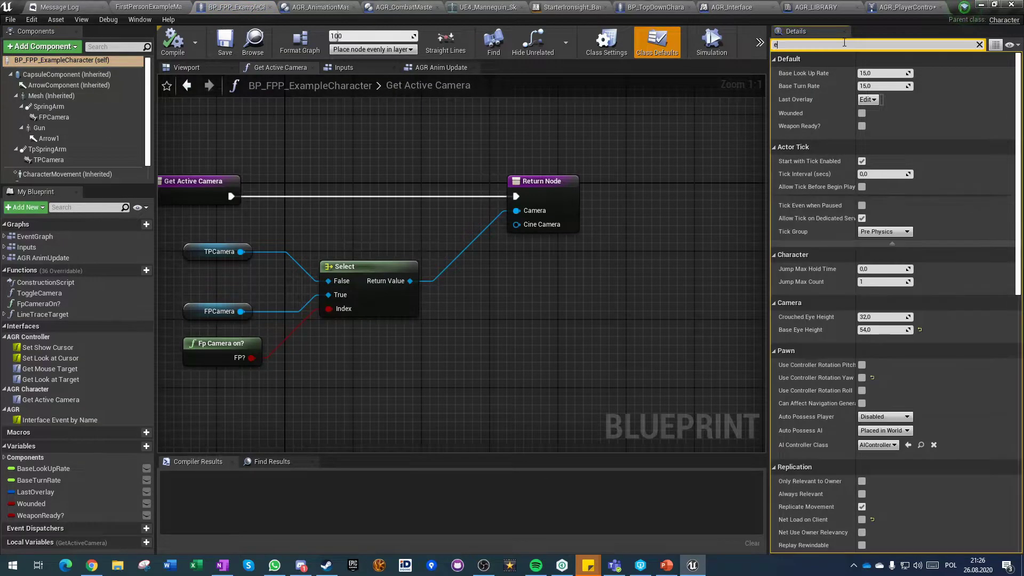
{"action": "type", "text": "ye"}
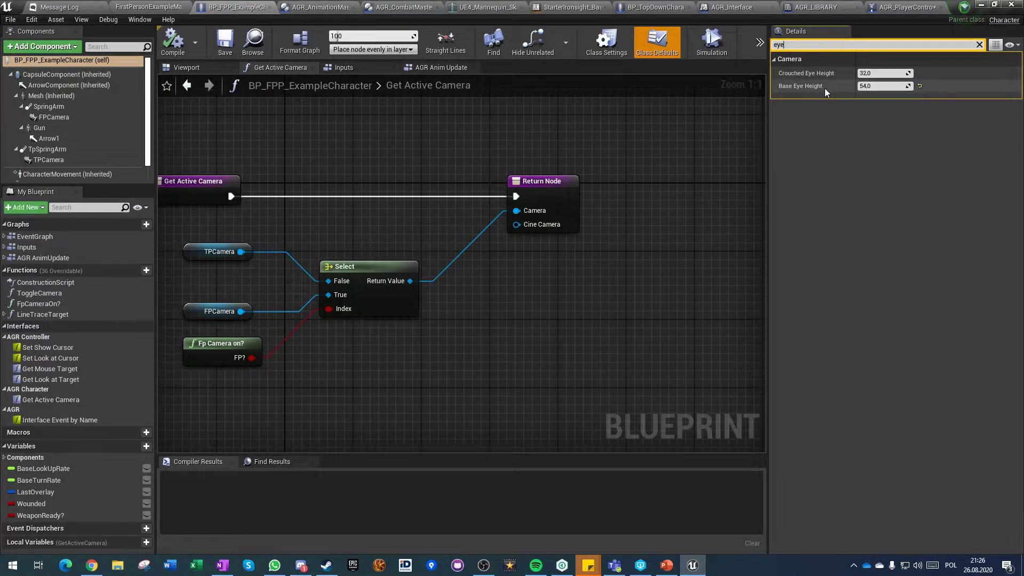
{"action": "left_click", "coordinate": [907, 9]}
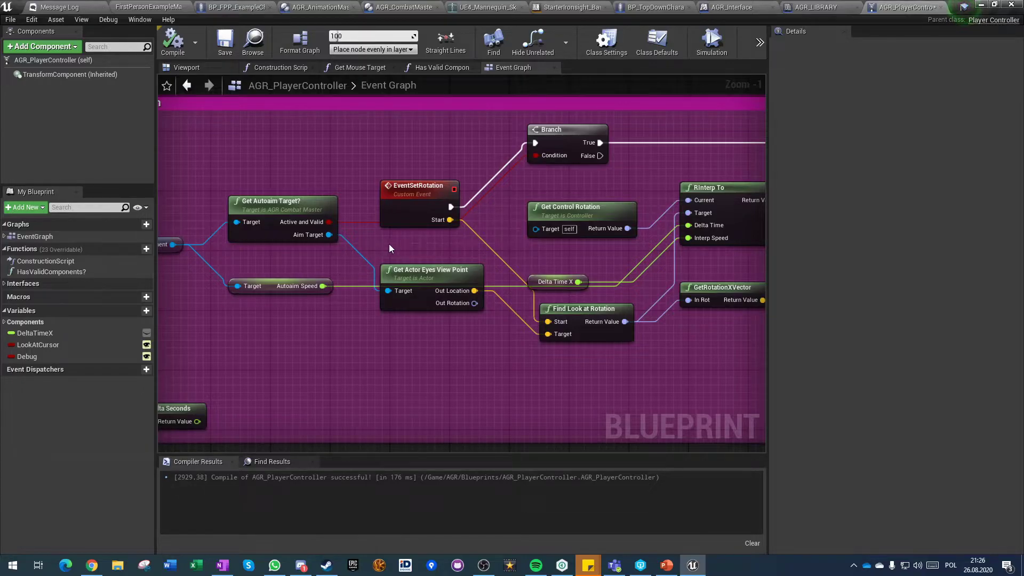
Rearrange Delta Time X, RInterp To, Get Control Rotation and Find Look at Rotation in the Set rotation group so their wires are easier to follow
{"action": "right_click_drag", "start_coordinate": [296, 357], "coordinate": [367, 370]}
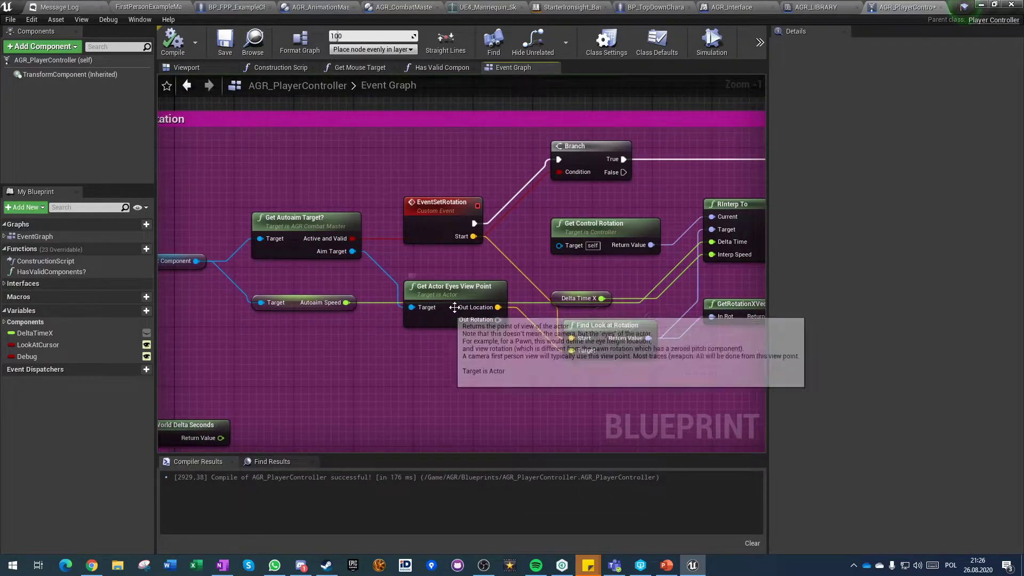
{"action": "right_click_drag", "start_coordinate": [317, 238], "coordinate": [78, 253]}
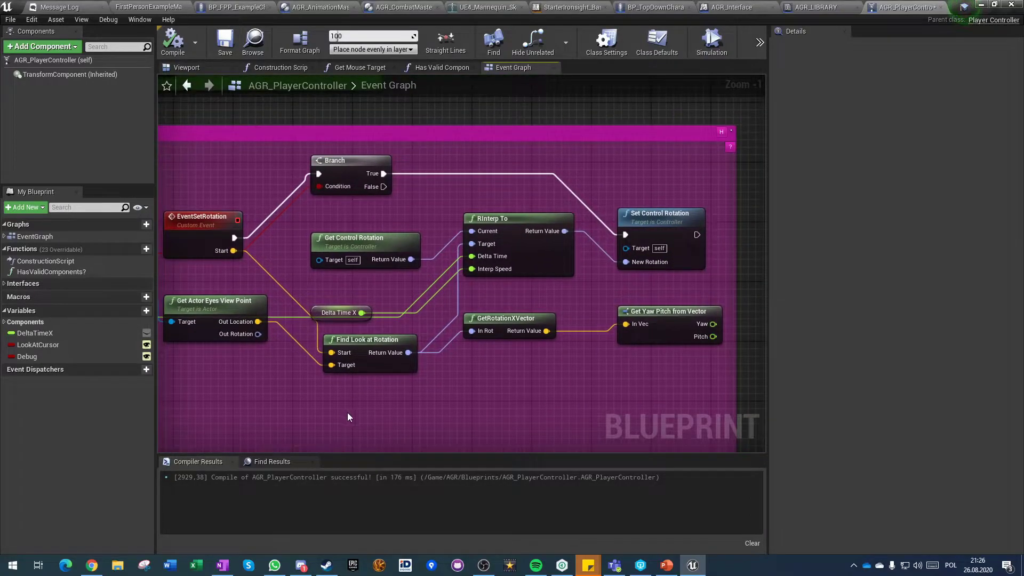
{"action": "left_click", "coordinate": [334, 289]}
{"action": "left_click_drag", "start_coordinate": [503, 219], "coordinate": [504, 235]}
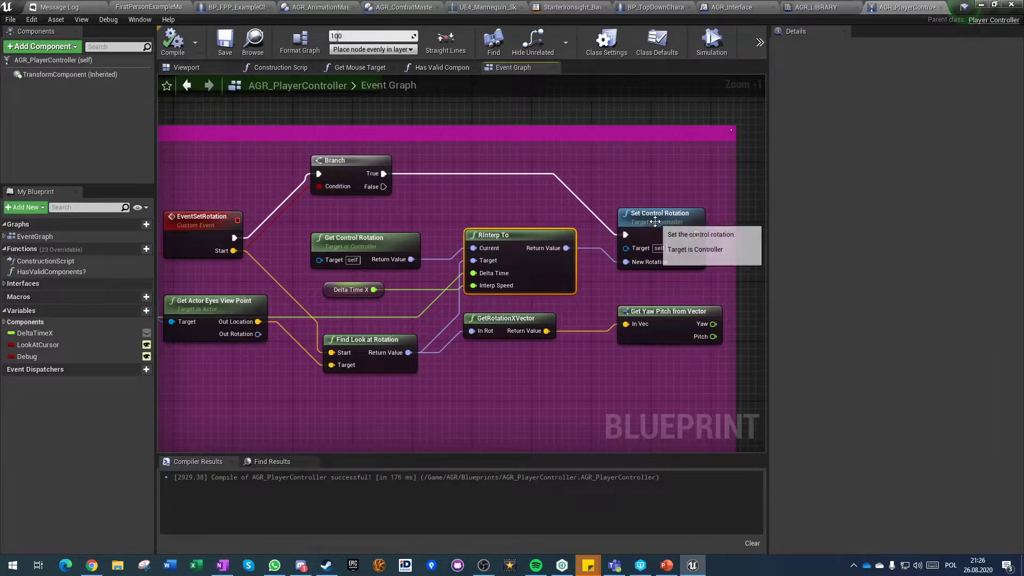
{"action": "left_click_drag", "start_coordinate": [364, 237], "coordinate": [368, 220]}
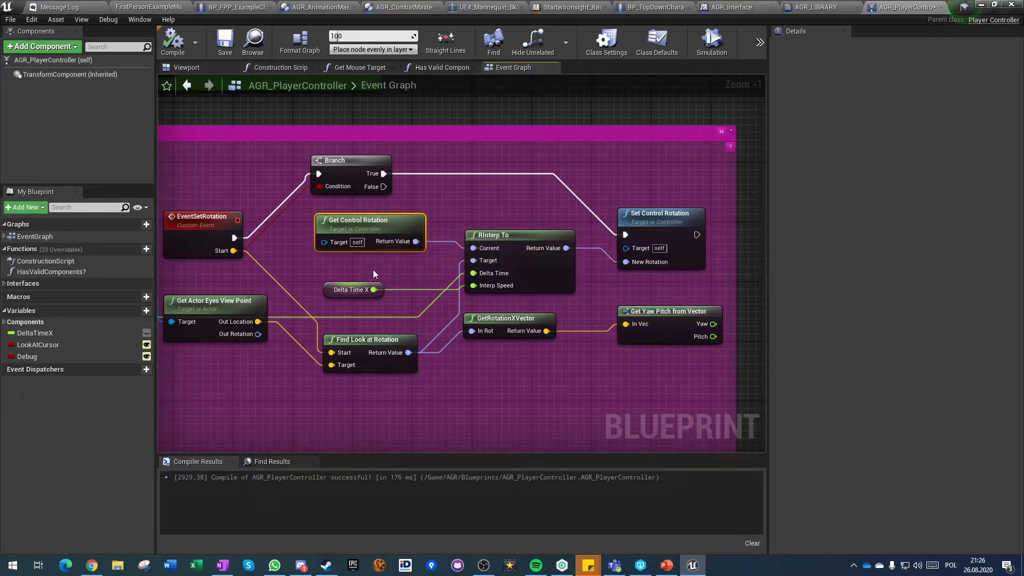
{"action": "right_click_drag", "start_coordinate": [280, 275], "coordinate": [354, 284]}
{"action": "left_click_drag", "start_coordinate": [436, 351], "coordinate": [429, 350]}
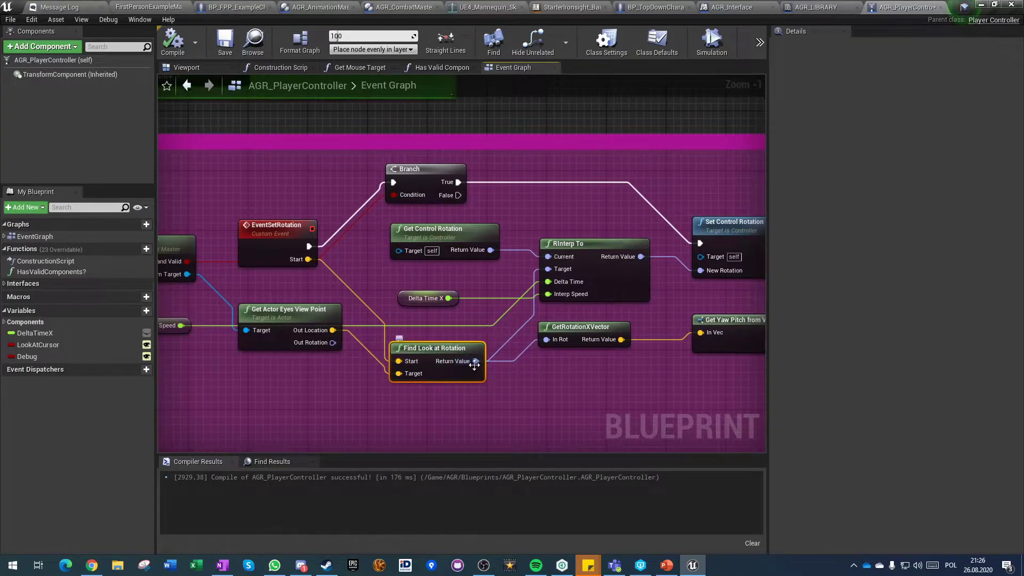
Delete the GetRotationXVector and Get Yaw Pitch from Vector nodes from the Set rotation group and compile the blueprint
{"action": "right_click_drag", "start_coordinate": [587, 402], "coordinate": [420, 390]}
{"action": "left_click_drag", "start_coordinate": [425, 314], "coordinate": [447, 327]}
{"action": "left_click_drag", "start_coordinate": [579, 367], "coordinate": [466, 332]}
{"action": "key", "text": "Delete"}
{"action": "scroll", "coordinate": [610, 290], "scroll_direction": "down", "scroll_amount": 6}
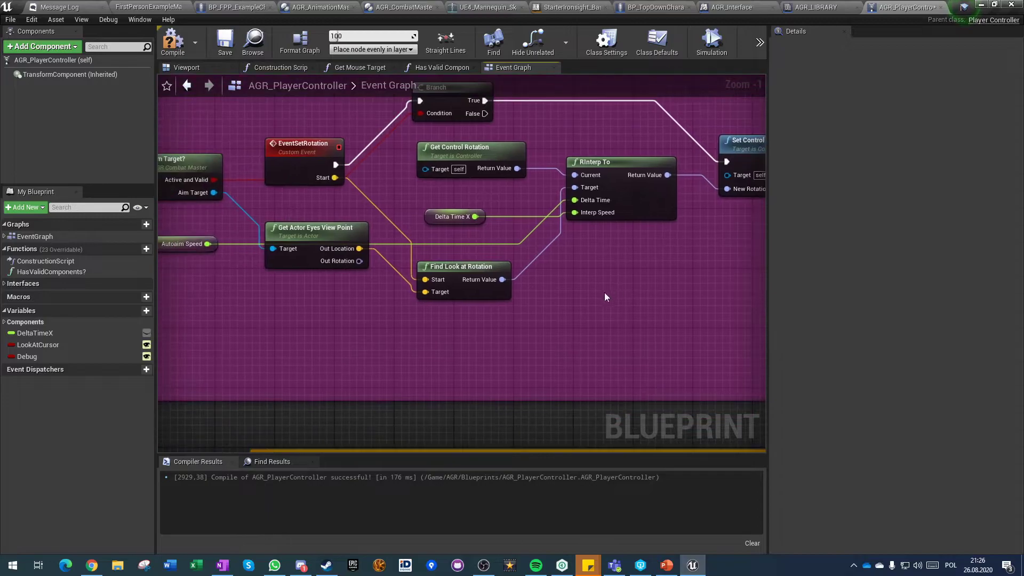
{"action": "left_click", "coordinate": [181, 50]}
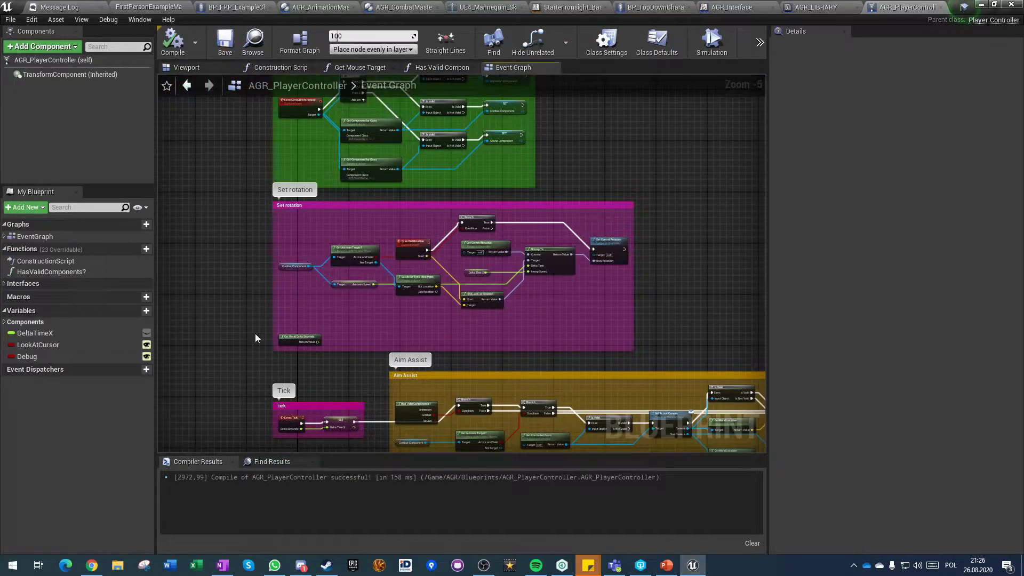
Examine the Tick group and how it leads into Aim Assist's Has Valid Components and Get Autoaim Target branches
{"action": "right_click_drag", "start_coordinate": [254, 326], "coordinate": [216, 226]}
{"action": "left_click", "coordinate": [382, 150]}
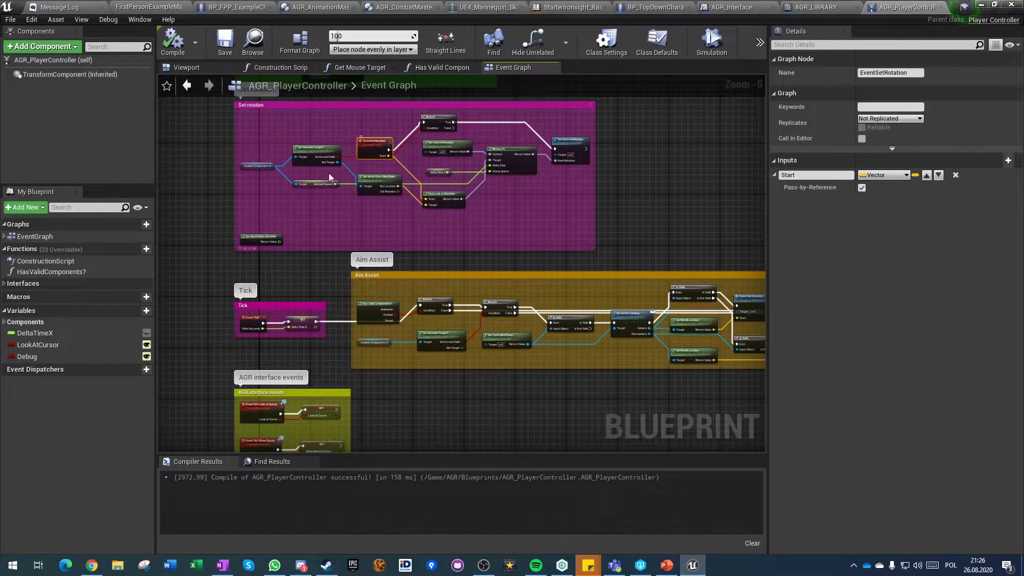
{"action": "scroll", "coordinate": [239, 331], "scroll_direction": "up", "scroll_amount": 4}
{"action": "left_click", "coordinate": [383, 392]}
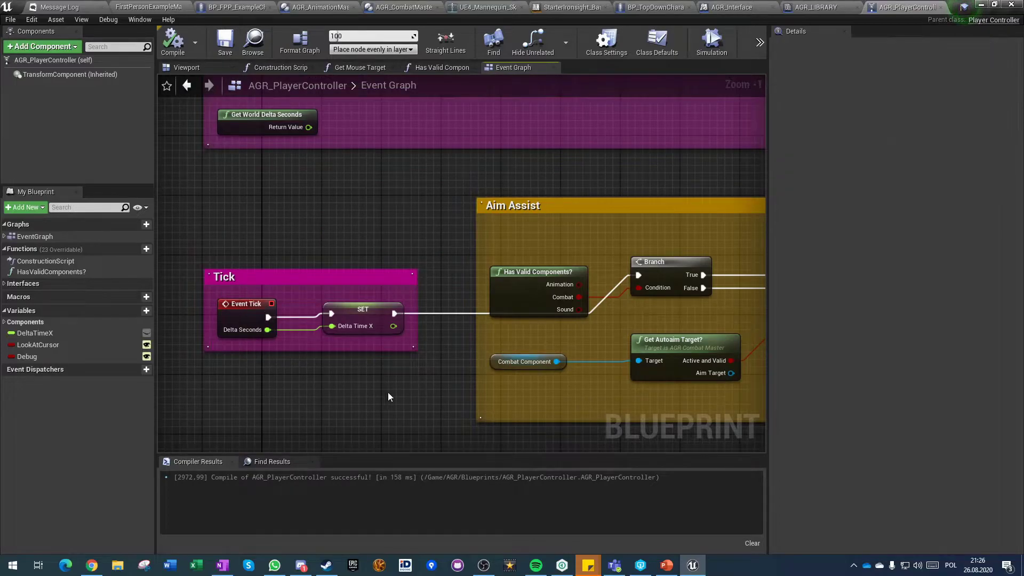
{"action": "right_click_drag", "start_coordinate": [437, 366], "coordinate": [236, 373]}
{"action": "right_click_drag", "start_coordinate": [313, 296], "coordinate": [354, 239]}
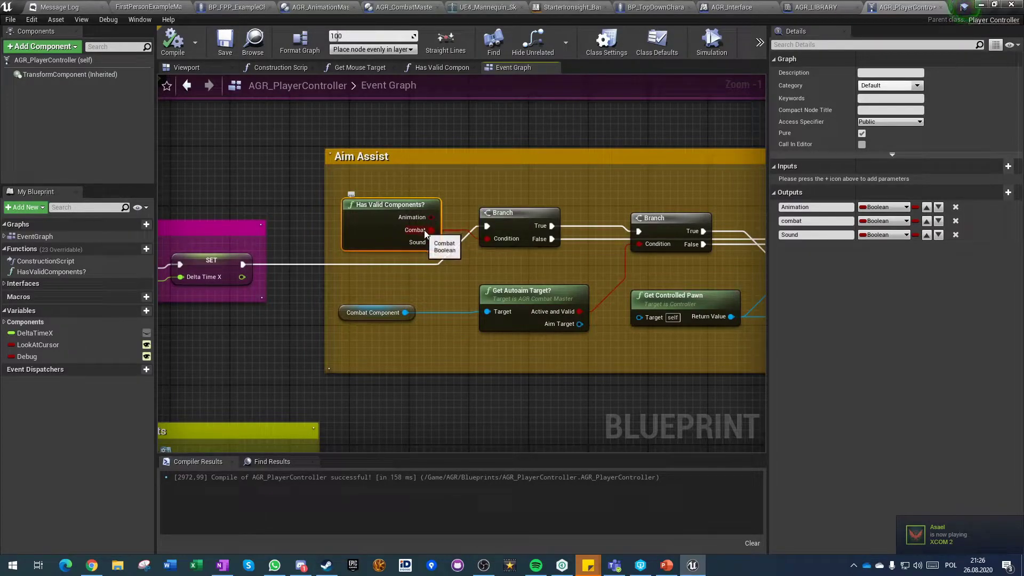
{"action": "right_click_drag", "start_coordinate": [424, 233], "coordinate": [241, 224]}
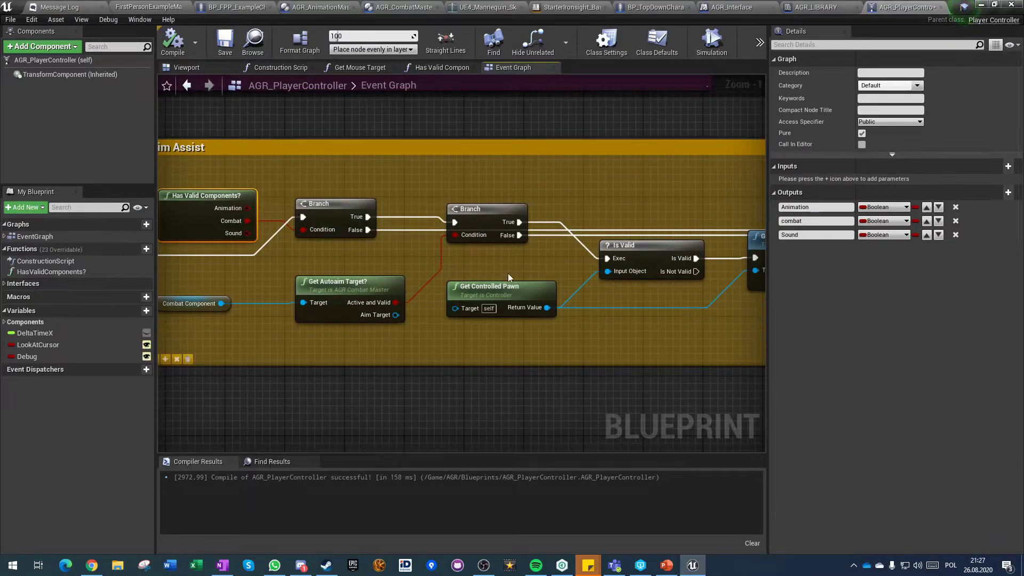
{"action": "right_click_drag", "start_coordinate": [511, 276], "coordinate": [242, 271]}
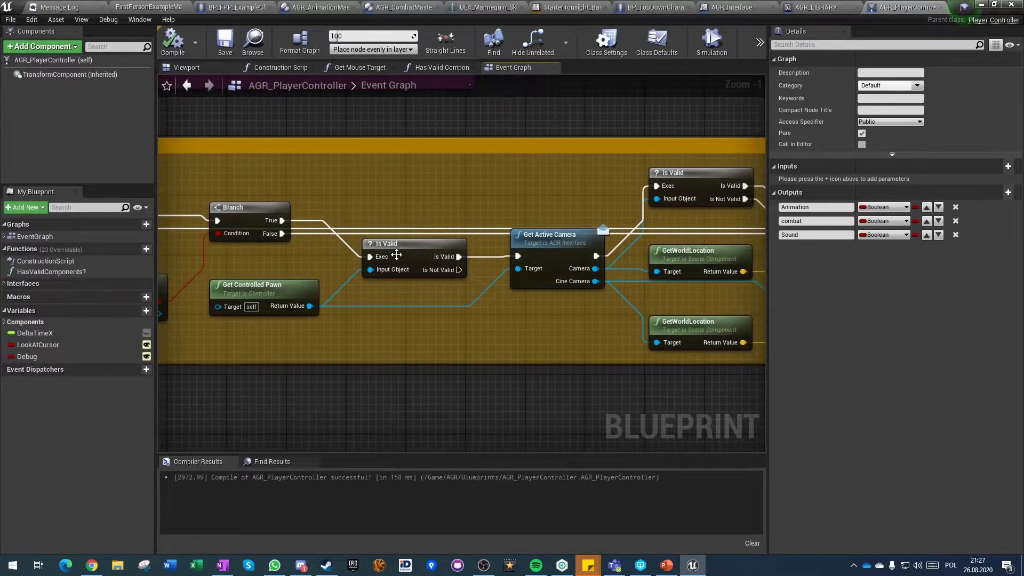
Follow the Aim Assist chain from Get Controlled Pawn through Get Active Camera and its Is Valid checks to the Event Set Rotation calls
{"action": "left_click", "coordinate": [277, 293]}
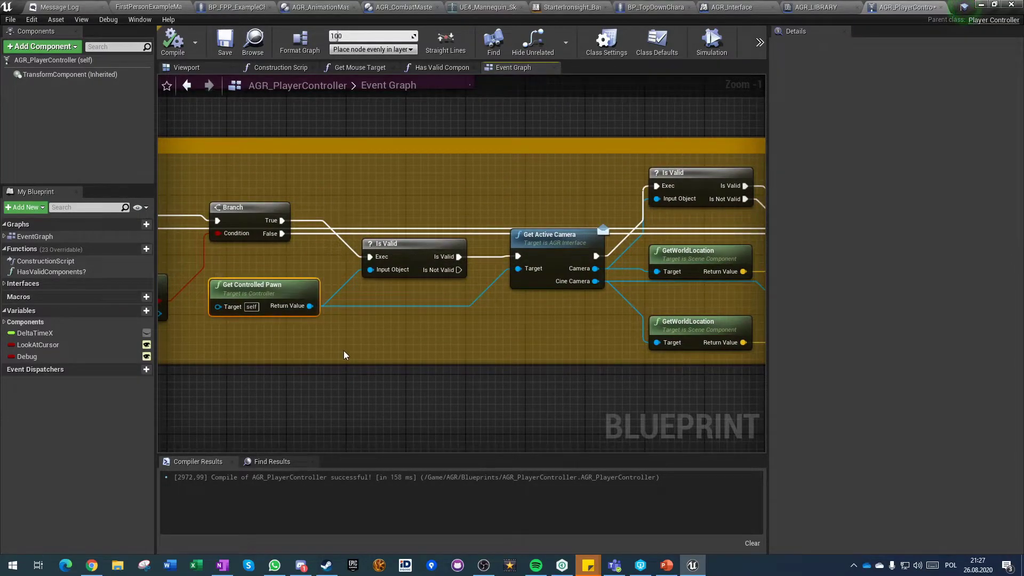
{"action": "right_click_drag", "start_coordinate": [451, 317], "coordinate": [201, 341]}
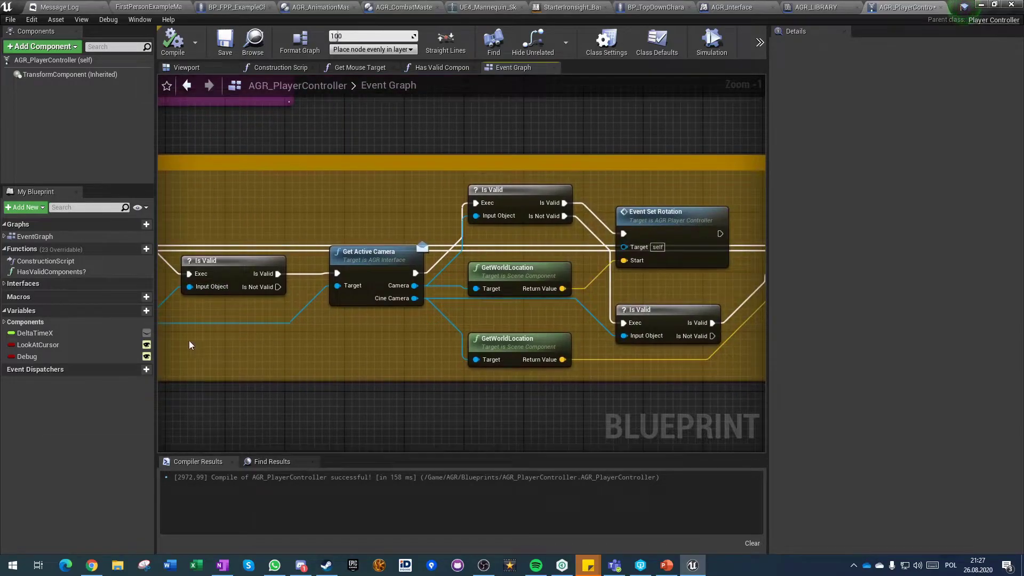
{"action": "left_click", "coordinate": [389, 261]}
{"action": "right_click_drag", "start_coordinate": [351, 342], "coordinate": [499, 312]}
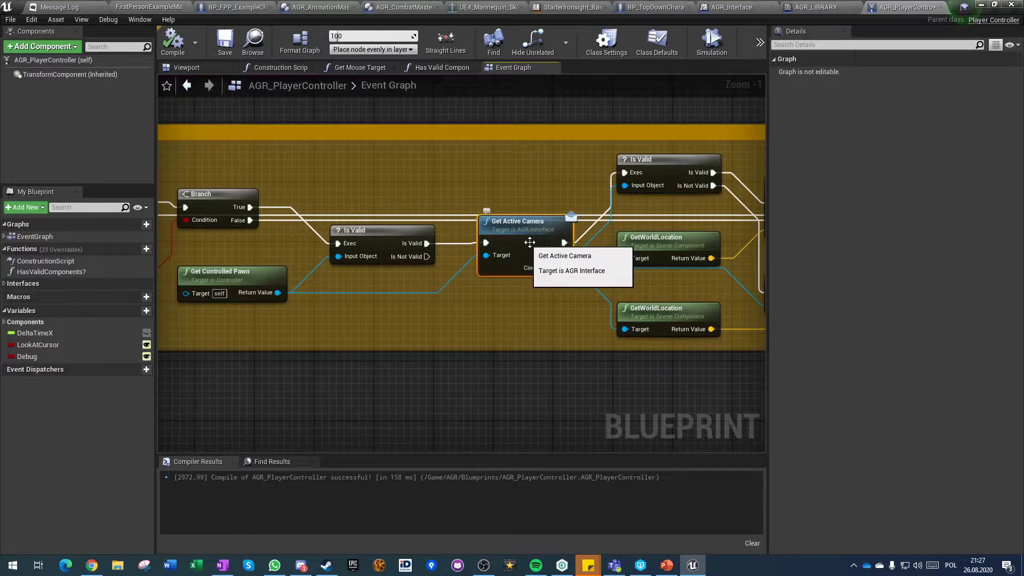
{"action": "right_click_drag", "start_coordinate": [519, 303], "coordinate": [294, 308]}
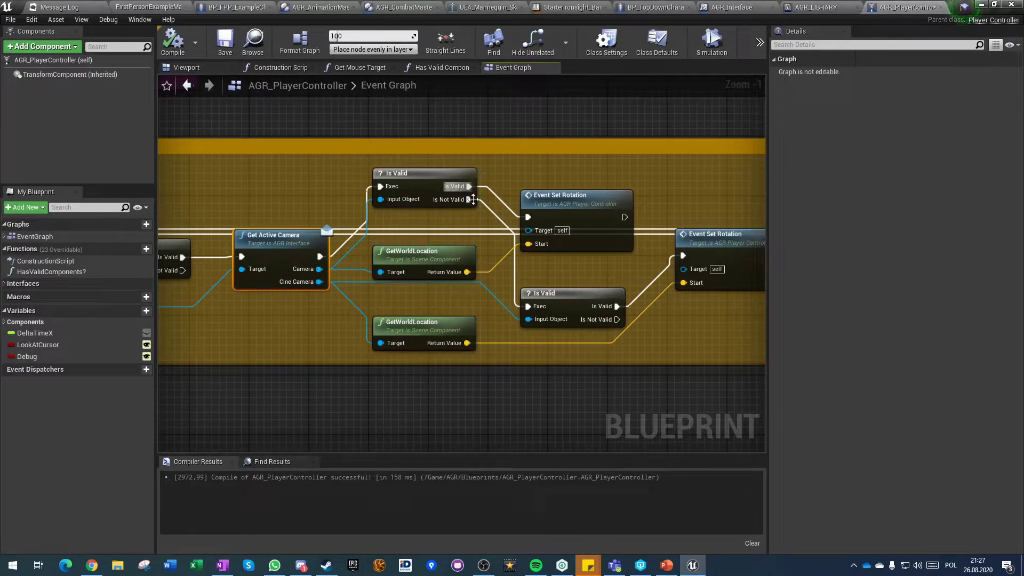
{"action": "left_click_drag", "start_coordinate": [617, 319], "coordinate": [676, 387]}
{"action": "left_click", "coordinate": [360, 404]}
{"action": "left_click", "coordinate": [265, 244]}
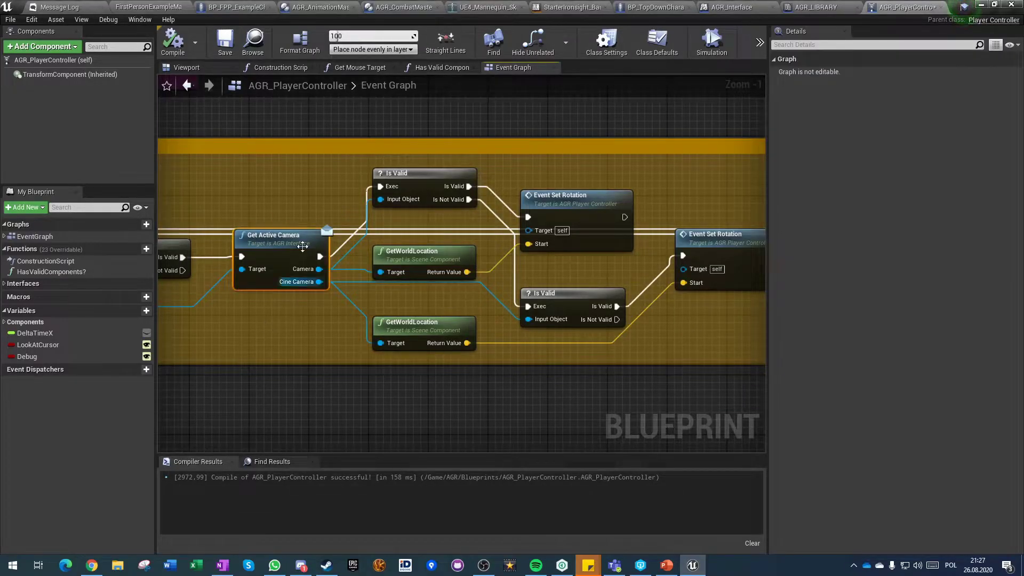
{"action": "left_click", "coordinate": [308, 320]}
Move the second Event Set Rotation node down beside the Cine Camera's Is Valid node in the Aim Assist group
{"action": "right_click_drag", "start_coordinate": [460, 294], "coordinate": [328, 292]}
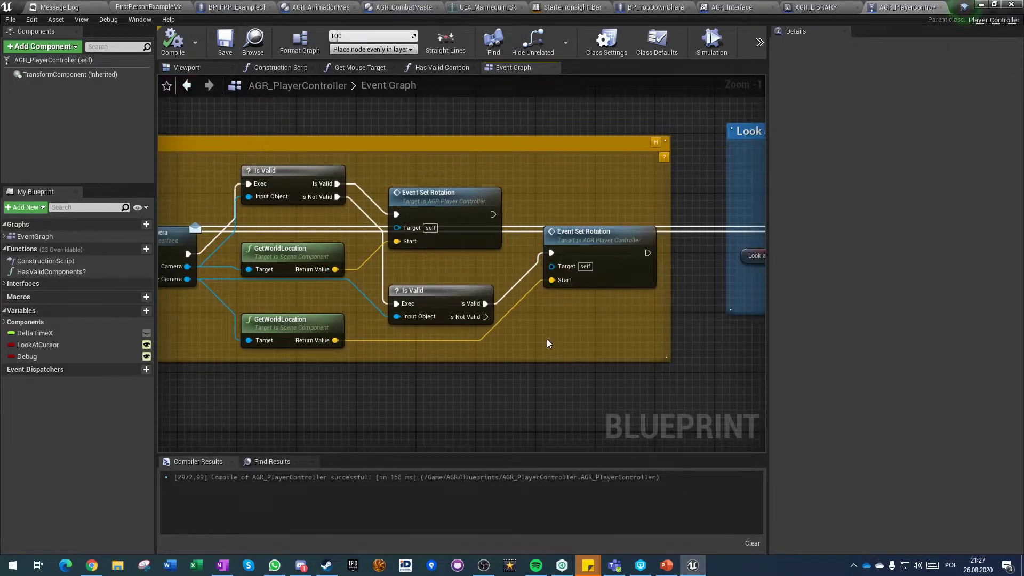
{"action": "left_click_drag", "start_coordinate": [587, 252], "coordinate": [558, 289]}
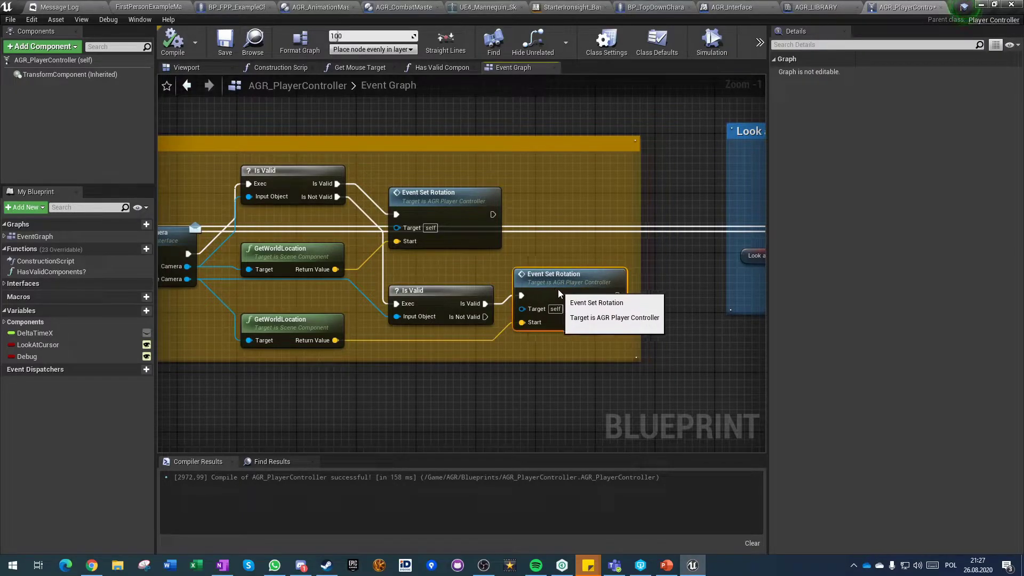
{"action": "left_click", "coordinate": [503, 373]}
Follow the execution wires from the Aim Assist branches into the Look at cursor group and inspect its Look at Cursor variable
{"action": "scroll", "coordinate": [434, 404], "scroll_direction": "down", "scroll_amount": 3}
{"action": "right_click_drag", "start_coordinate": [434, 404], "coordinate": [690, 396]}
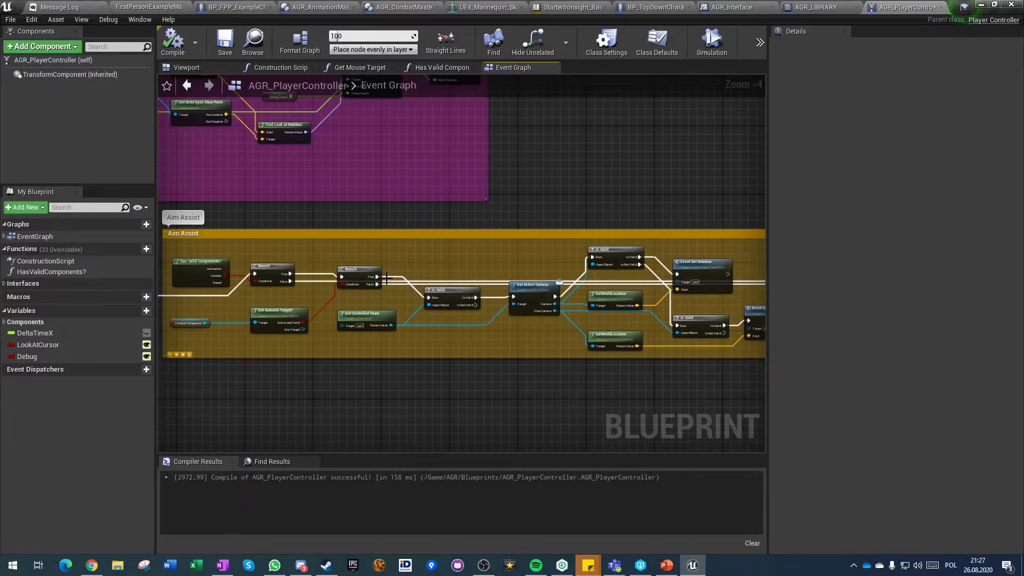
{"action": "right_click_drag", "start_coordinate": [372, 284], "coordinate": [158, 311]}
{"action": "scroll", "coordinate": [267, 307], "scroll_direction": "up", "scroll_amount": 2}
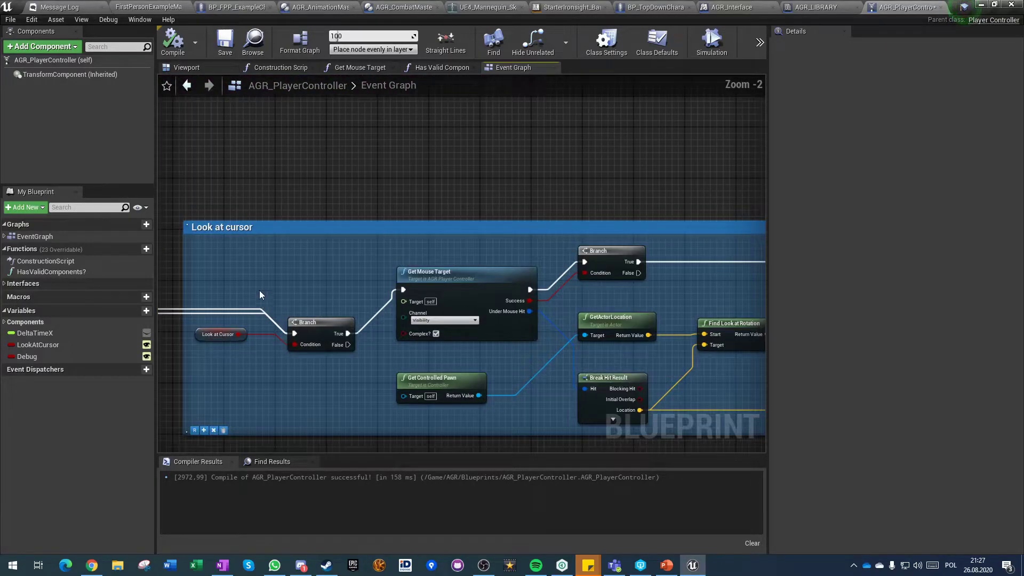
{"action": "left_click", "coordinate": [199, 336]}
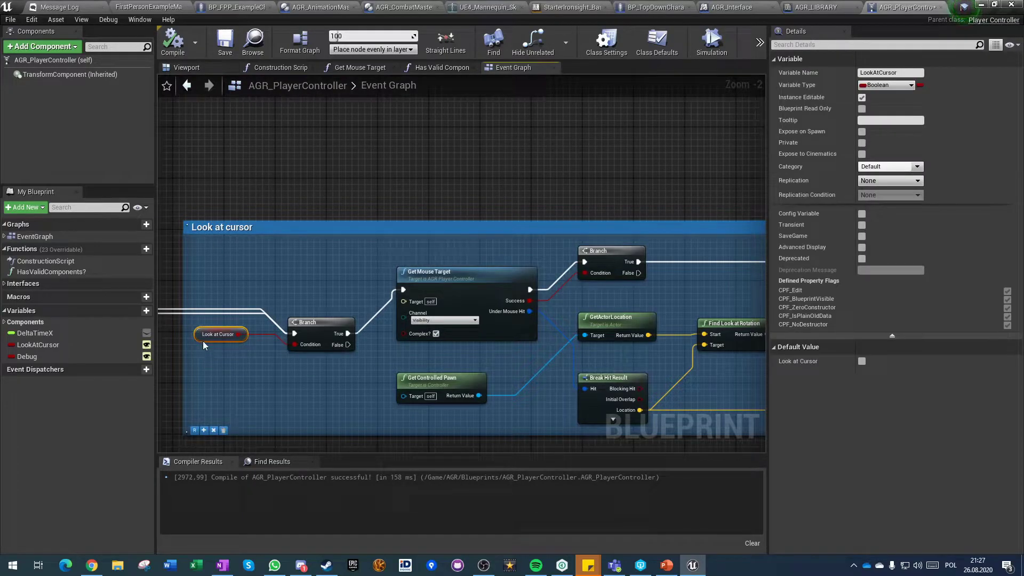
{"action": "left_click", "coordinate": [343, 389]}
{"action": "scroll", "coordinate": [265, 392], "scroll_direction": "down", "scroll_amount": 1}
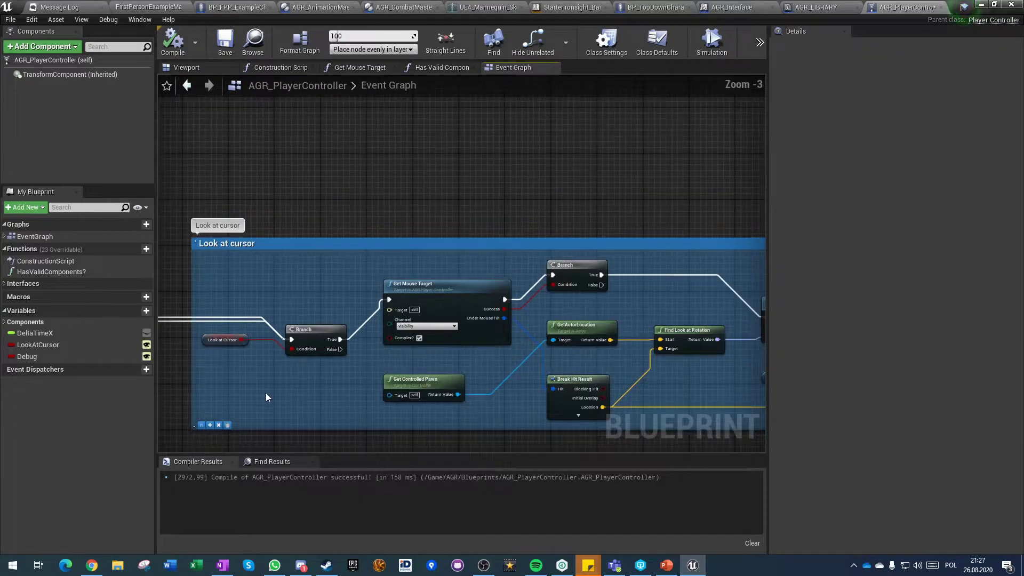
{"action": "right_click_drag", "start_coordinate": [245, 357], "coordinate": [340, 289]}
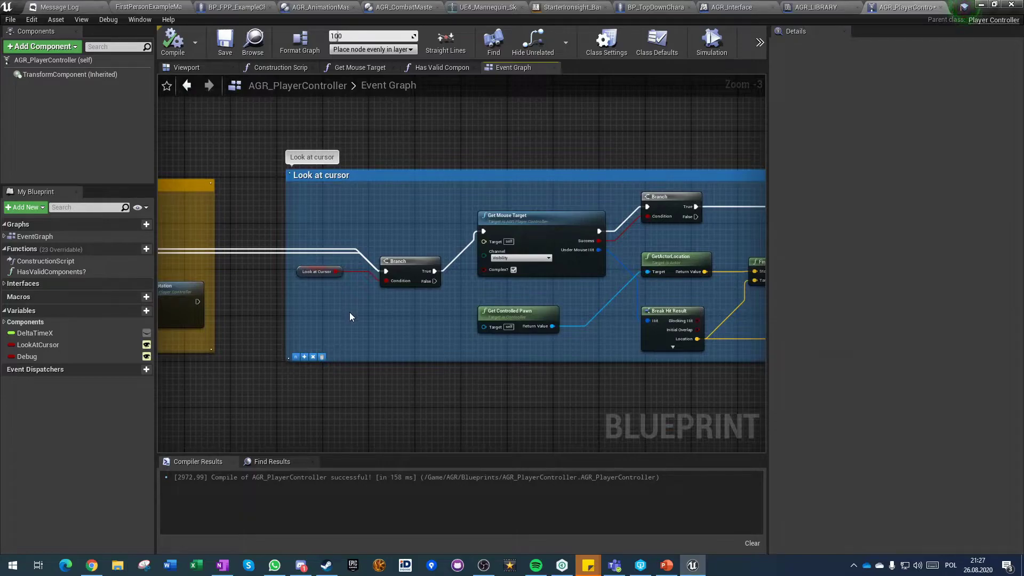
Examine the Look at cursor group, and the Set Look at Cursor and Set Show Cursor events in the AGR interface events group
{"action": "scroll", "coordinate": [426, 343], "scroll_direction": "down", "scroll_amount": 4}
{"action": "scroll", "coordinate": [375, 317], "scroll_direction": "up", "scroll_amount": 4}
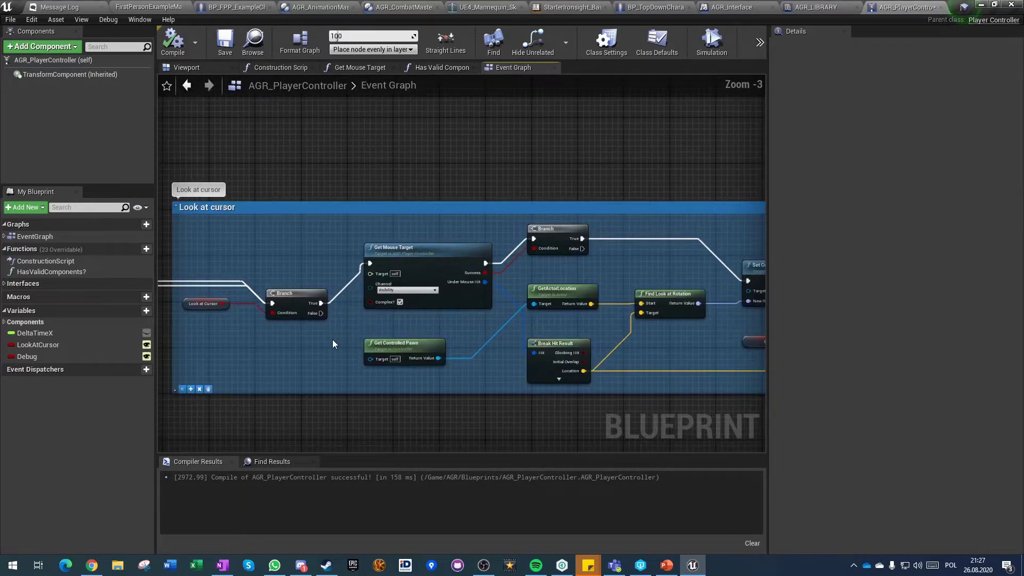
{"action": "scroll", "coordinate": [373, 388], "scroll_direction": "down", "scroll_amount": 3}
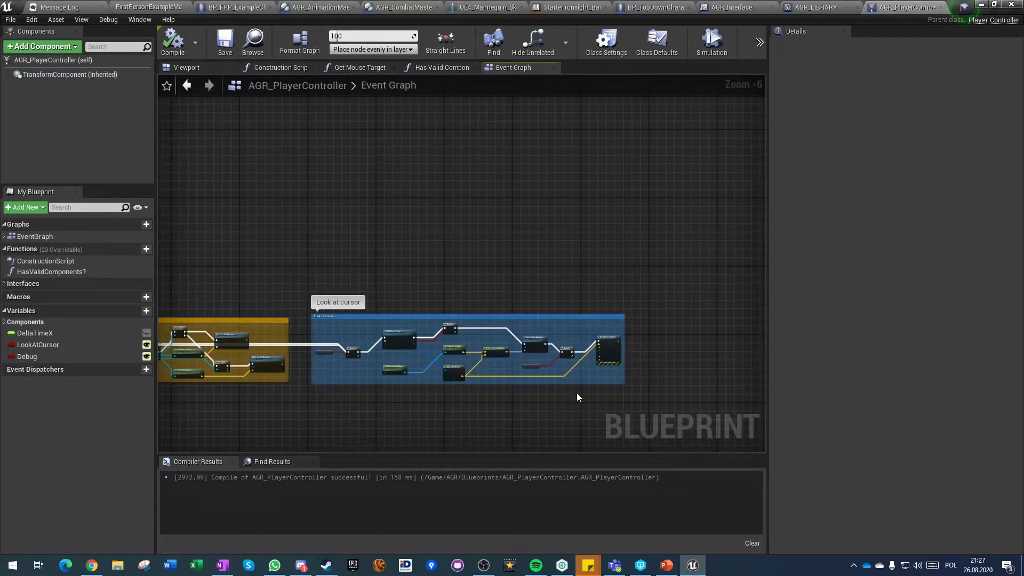
{"action": "right_click_drag", "start_coordinate": [289, 427], "coordinate": [728, 300]}
{"action": "scroll", "coordinate": [449, 300], "scroll_direction": "up", "scroll_amount": 6}
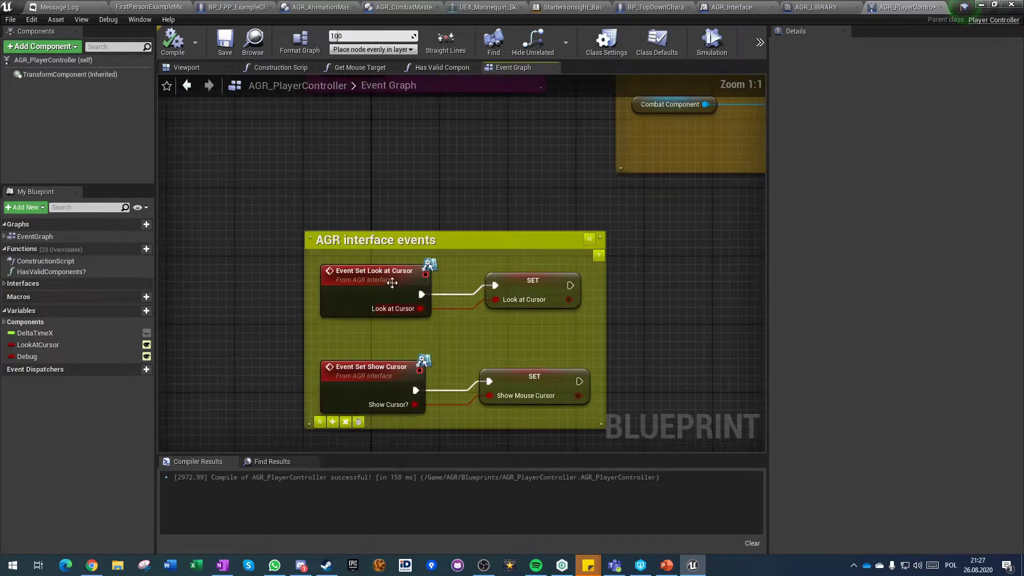
{"action": "left_click", "coordinate": [358, 364]}
{"action": "left_click", "coordinate": [360, 350]}
{"action": "left_click", "coordinate": [363, 282]}
{"action": "left_click", "coordinate": [336, 367]}
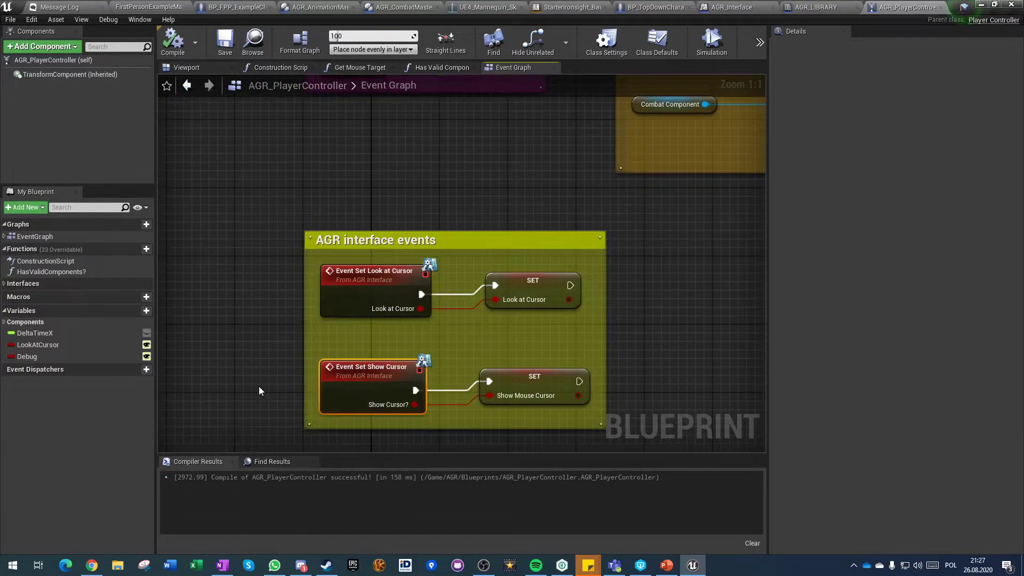
{"action": "left_click", "coordinate": [264, 384]}
{"action": "right_click_drag", "start_coordinate": [265, 384], "coordinate": [264, 256]}
Search the blueprint's available actions for "agr set" to review the AGR Controller events and interface calls
{"action": "right_click", "coordinate": [337, 381]}
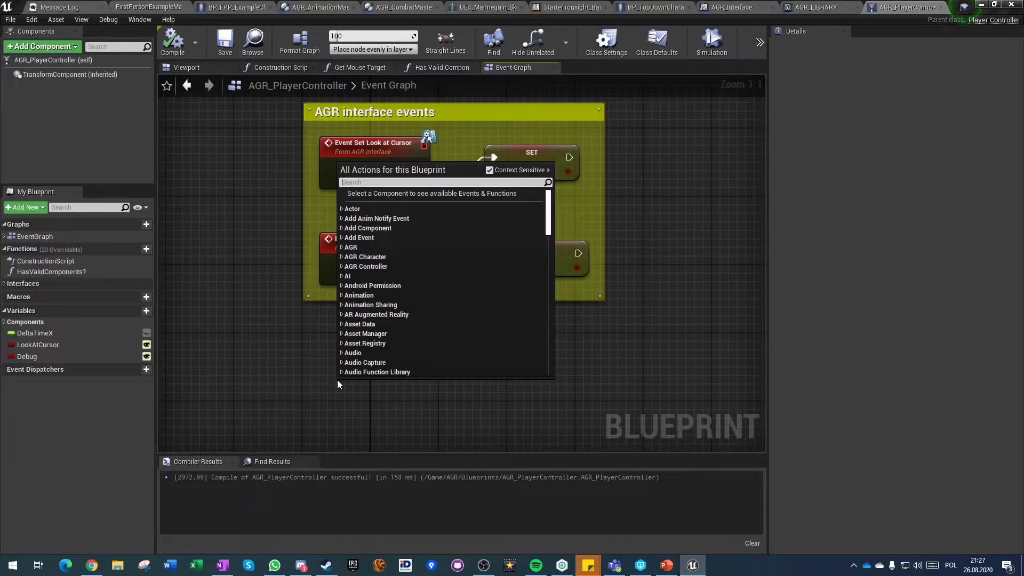
{"action": "type", "text": "agr"}
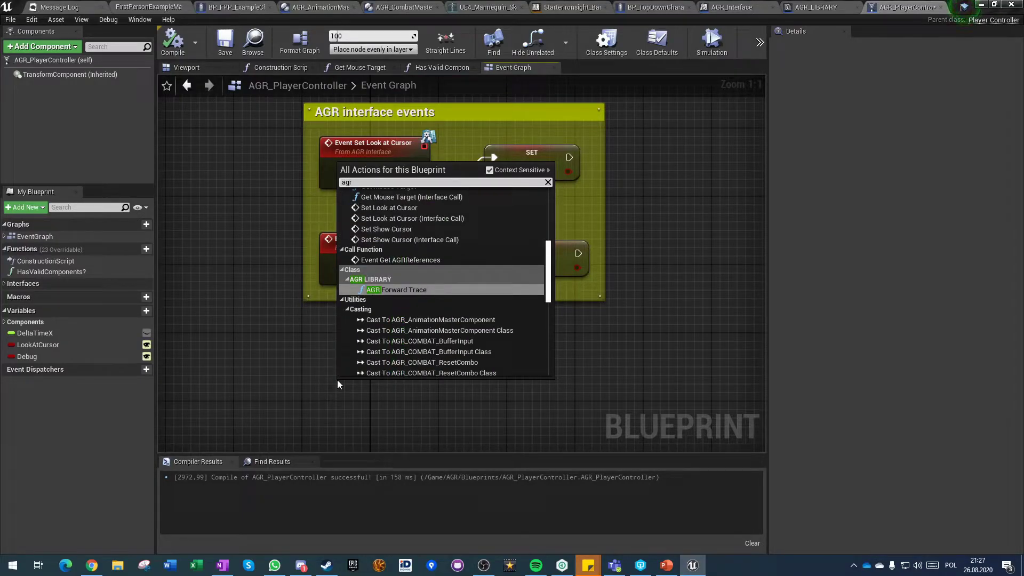
{"action": "type", "text": " set"}
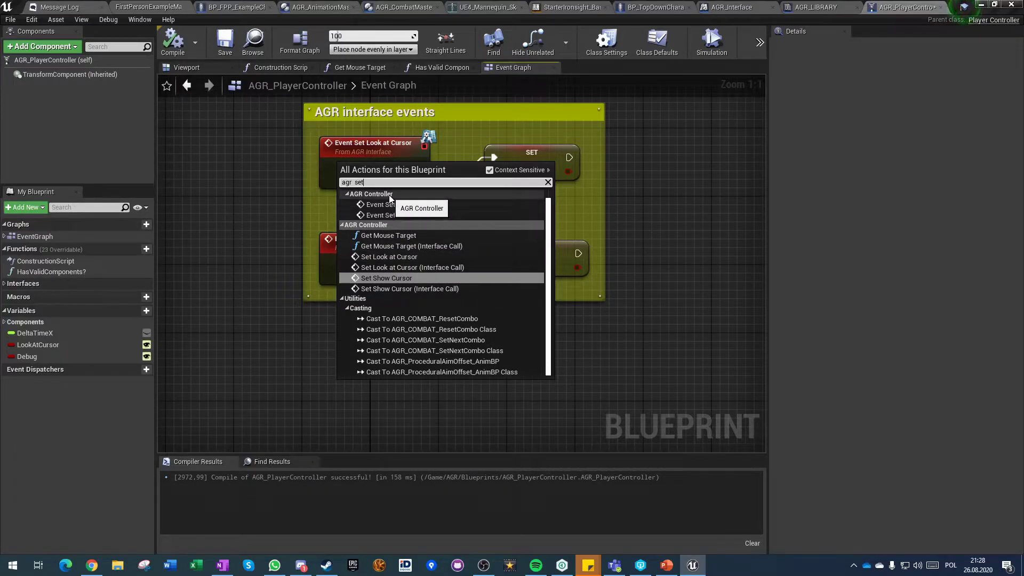
{"action": "scroll", "coordinate": [402, 200], "scroll_direction": "up", "scroll_amount": 1}
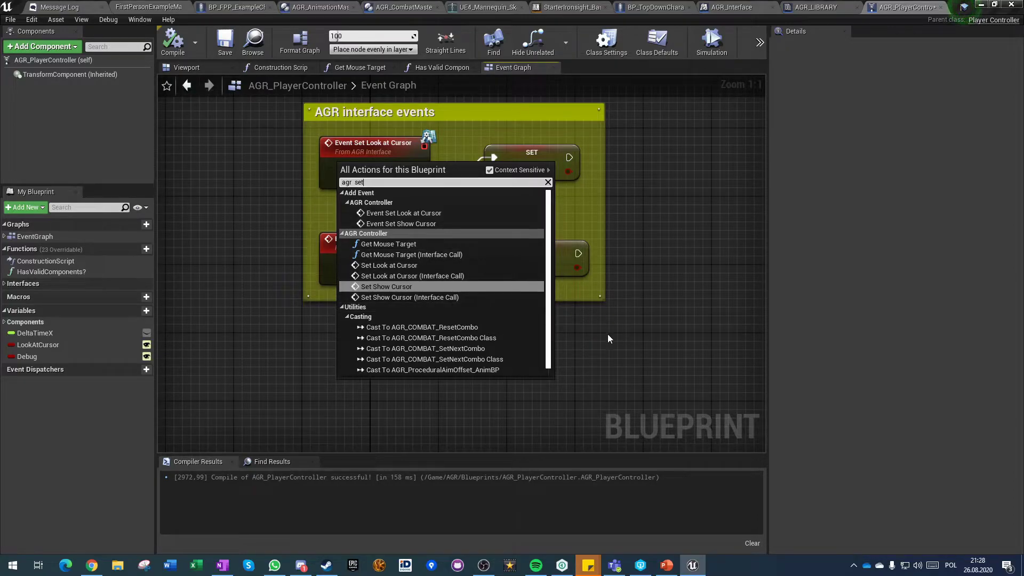
{"action": "left_click", "coordinate": [634, 303]}
Review how the interface events relate to the Look at cursor group's Branch and Get Mouse Target, and survey the whole event graph
{"action": "right_click_drag", "start_coordinate": [525, 367], "coordinate": [352, 427]}
{"action": "scroll", "coordinate": [354, 413], "scroll_direction": "down", "scroll_amount": 3}
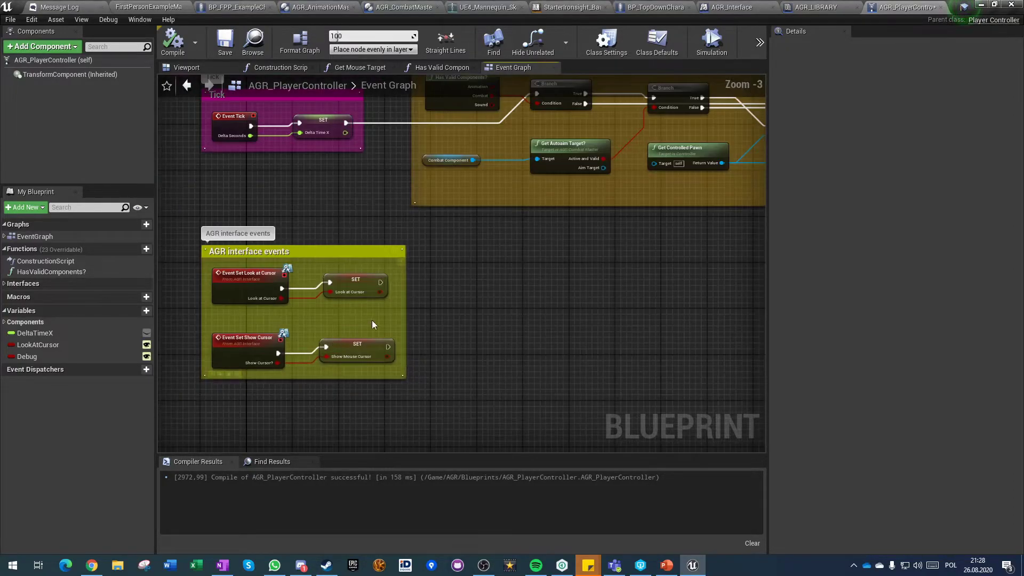
{"action": "right_click_drag", "start_coordinate": [705, 224], "coordinate": [313, 380]}
{"action": "scroll", "coordinate": [313, 379], "scroll_direction": "down", "scroll_amount": 3}
{"action": "right_click_drag", "start_coordinate": [393, 393], "coordinate": [278, 361]}
{"action": "scroll", "coordinate": [571, 299], "scroll_direction": "up", "scroll_amount": 4}
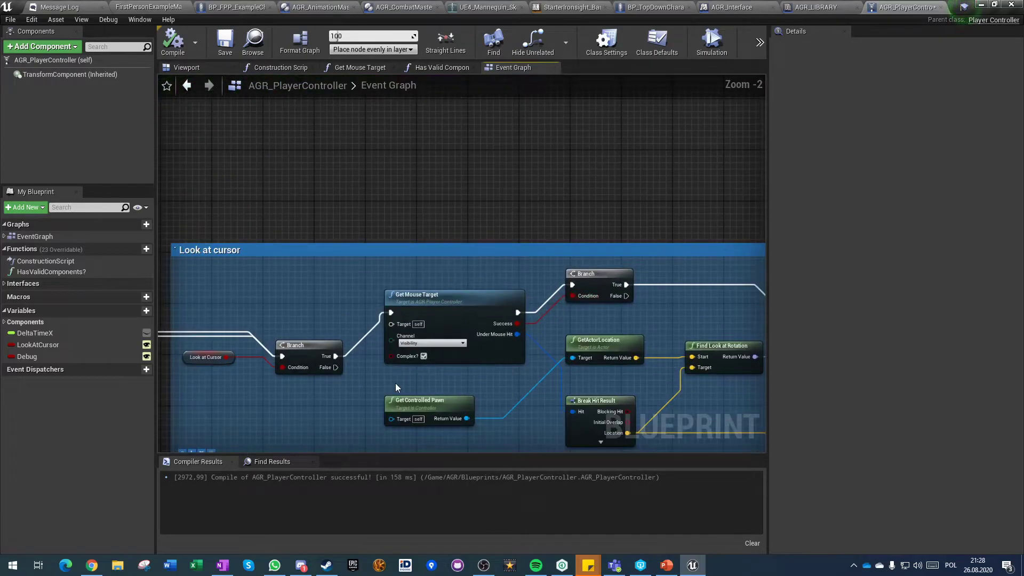
{"action": "scroll", "coordinate": [469, 373], "scroll_direction": "down", "scroll_amount": 5}
{"action": "right_click_drag", "start_coordinate": [424, 417], "coordinate": [687, 305]}
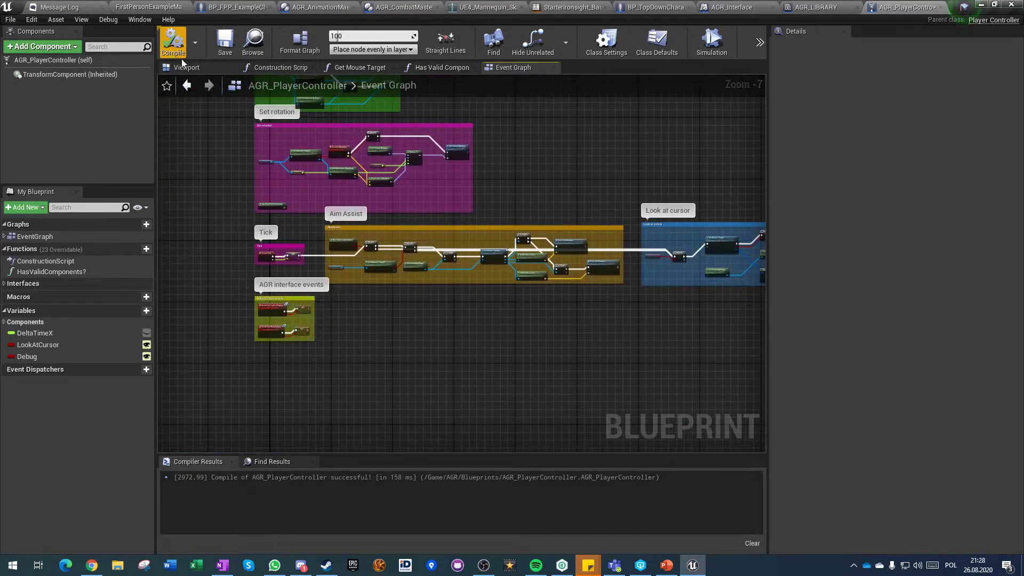
Save AGR_PlayerController and the two modified animation blueprints, and play-test the first-person example map
{"action": "left_click", "coordinate": [230, 45]}
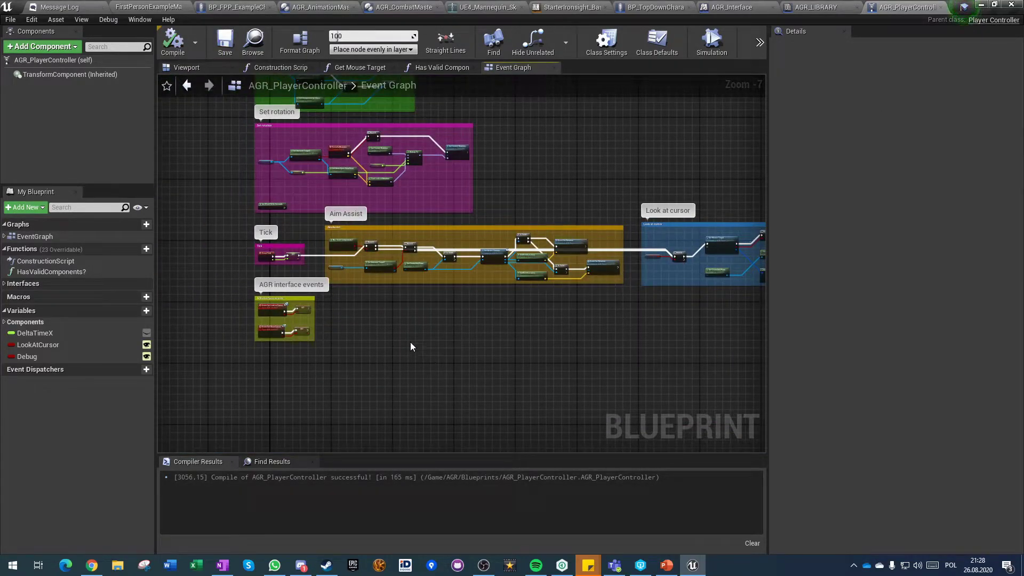
{"action": "left_click", "coordinate": [149, 5]}
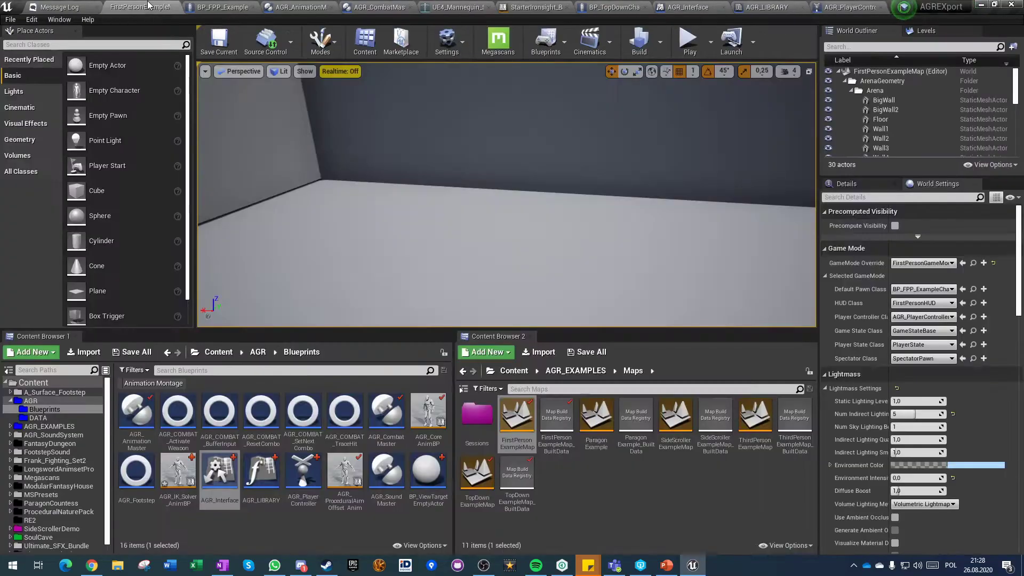
{"action": "left_click", "coordinate": [688, 43]}
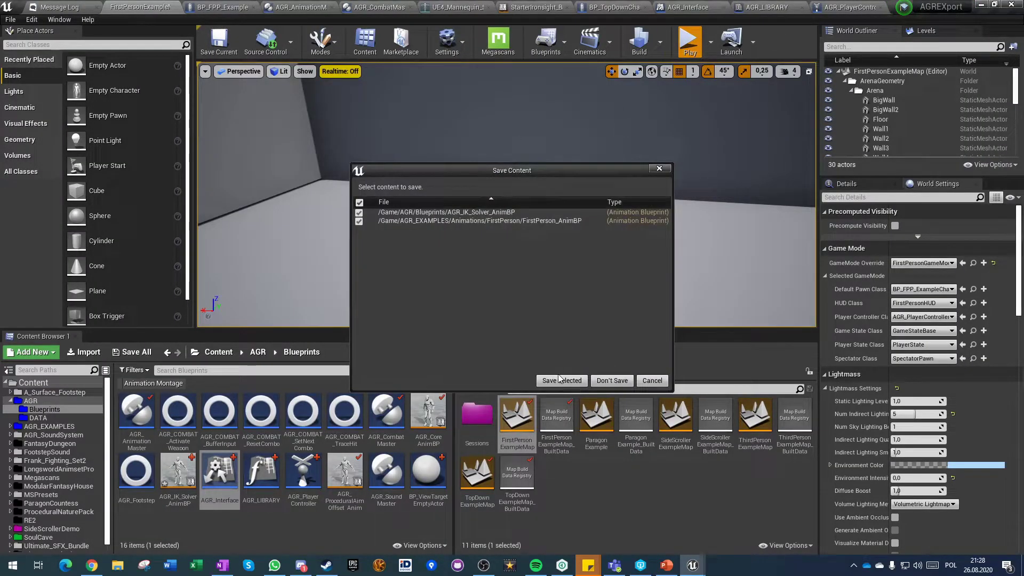
{"action": "left_click", "coordinate": [560, 380]}
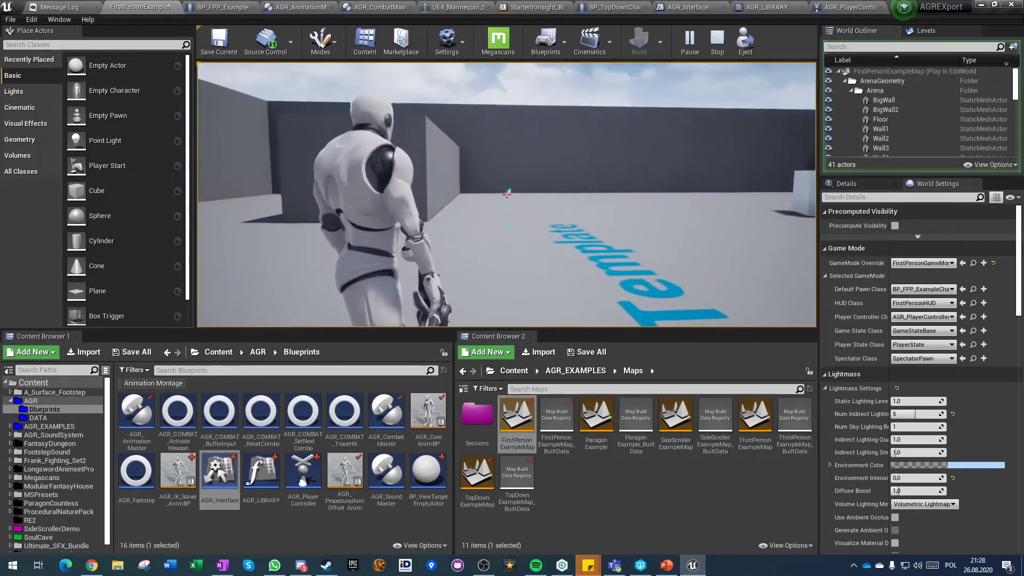
{"action": "key", "text": "Escape"}
Open BP_FPP_ExampleCharacter's AGR Anim Update graph at the trace from camera group and clear the details search filter
{"action": "left_click", "coordinate": [220, 7]}
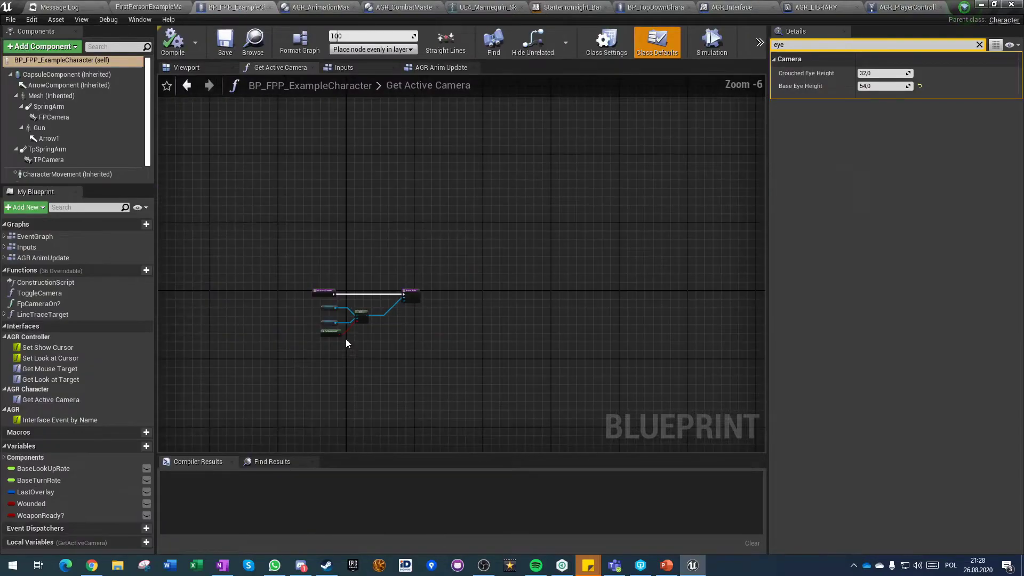
{"action": "left_click", "coordinate": [427, 68]}
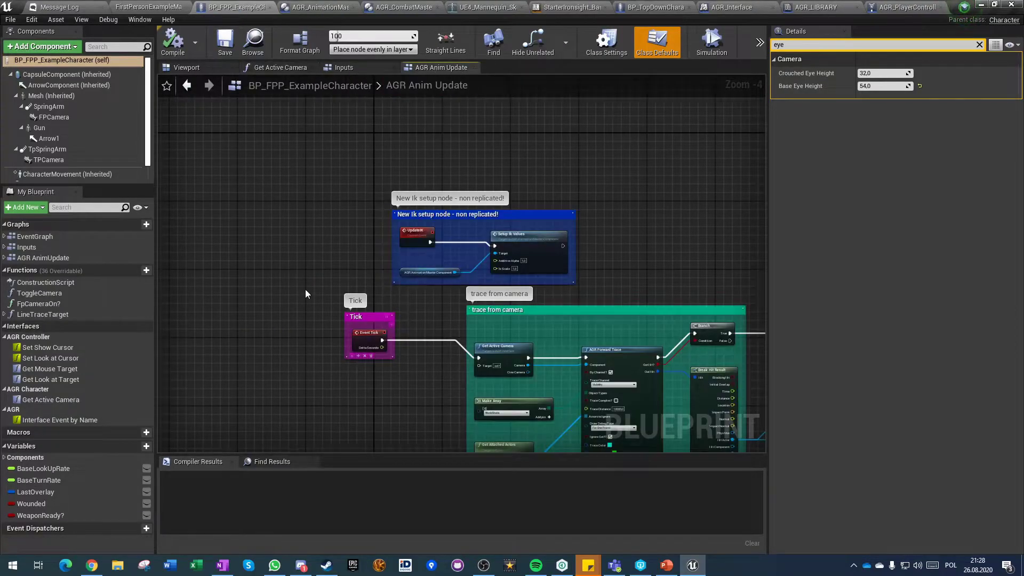
{"action": "scroll", "coordinate": [305, 293], "scroll_direction": "up", "scroll_amount": 4}
{"action": "mouse_move", "coordinate": [242, 324]}
{"action": "right_mouse_down"}
{"action": "mouse_move", "coordinate": [359, 277]}
{"action": "mouse_move", "coordinate": [288, 326]}
{"action": "right_mouse_up"}
{"action": "left_click", "coordinate": [502, 208]}
{"action": "left_click", "coordinate": [980, 46]}
{"action": "left_click", "coordinate": [219, 300]}
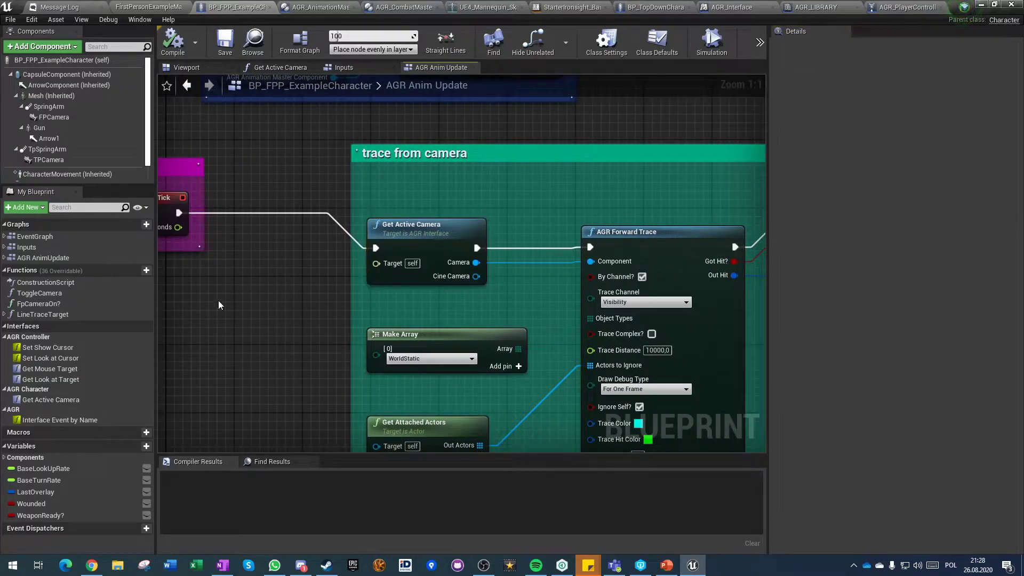
Inspect the Get Active Camera function's camera selection and how its Camera output feeds the AGR Forward Trace node
{"action": "double_click", "coordinate": [45, 402]}
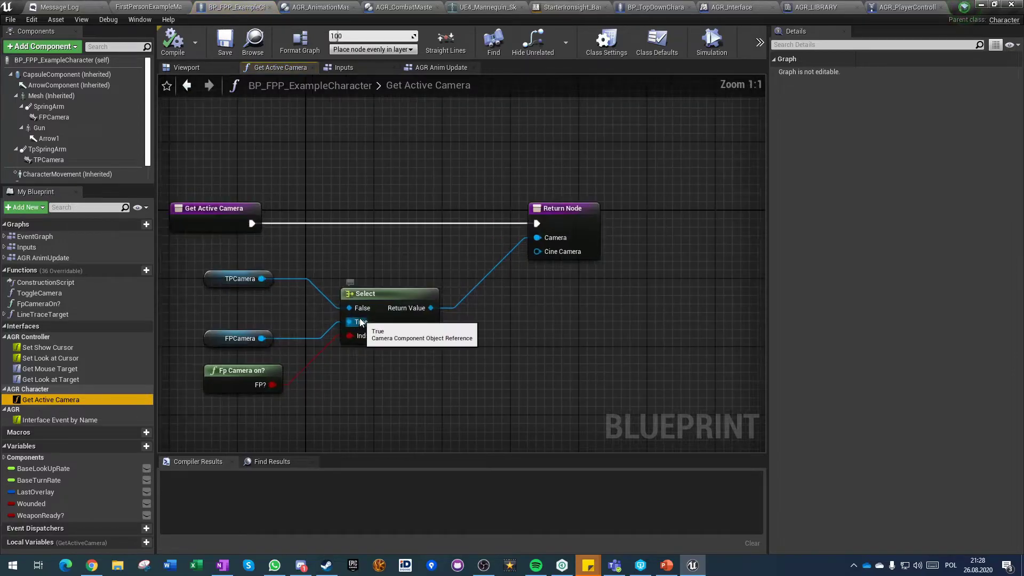
{"action": "left_click", "coordinate": [347, 66]}
{"action": "left_click", "coordinate": [440, 68]}
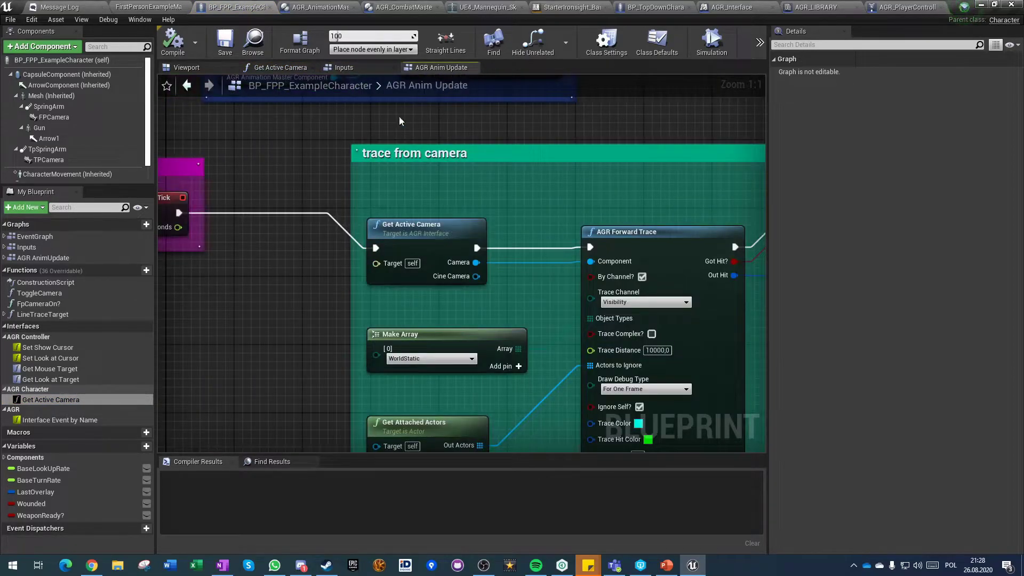
{"action": "left_click", "coordinate": [408, 235]}
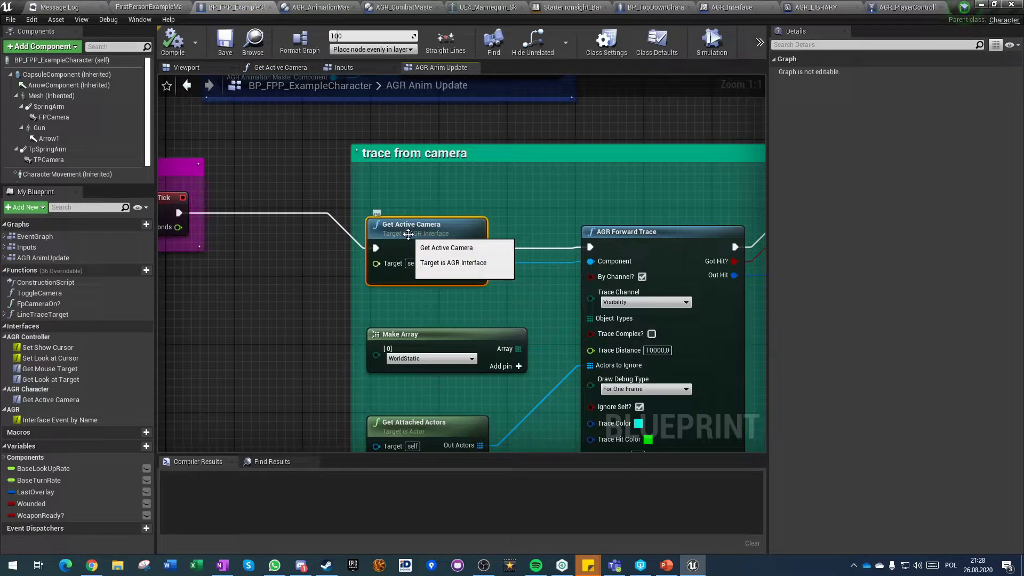
{"action": "left_click", "coordinate": [309, 280]}
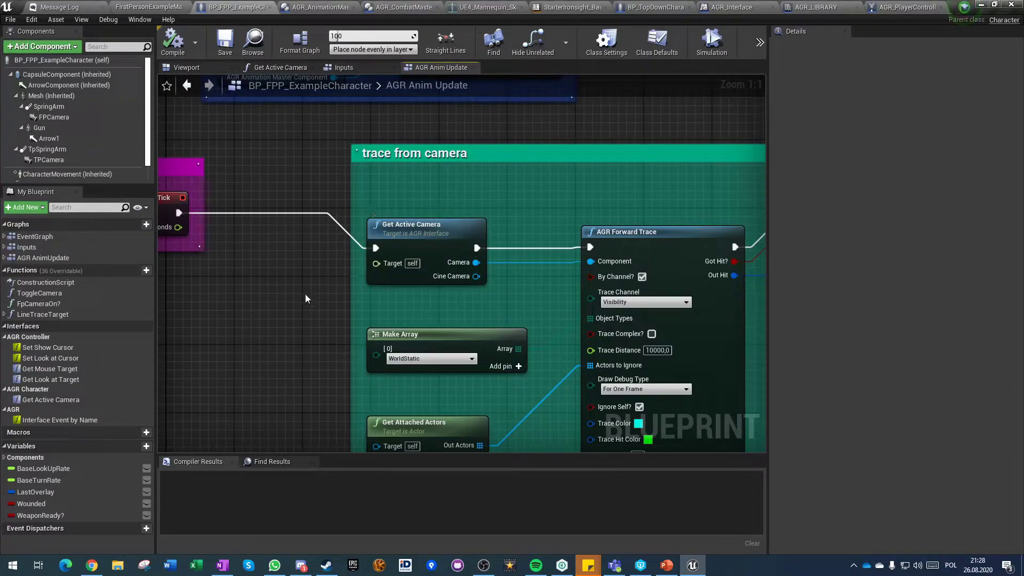
{"action": "right_click_drag", "start_coordinate": [473, 294], "coordinate": [311, 285]}
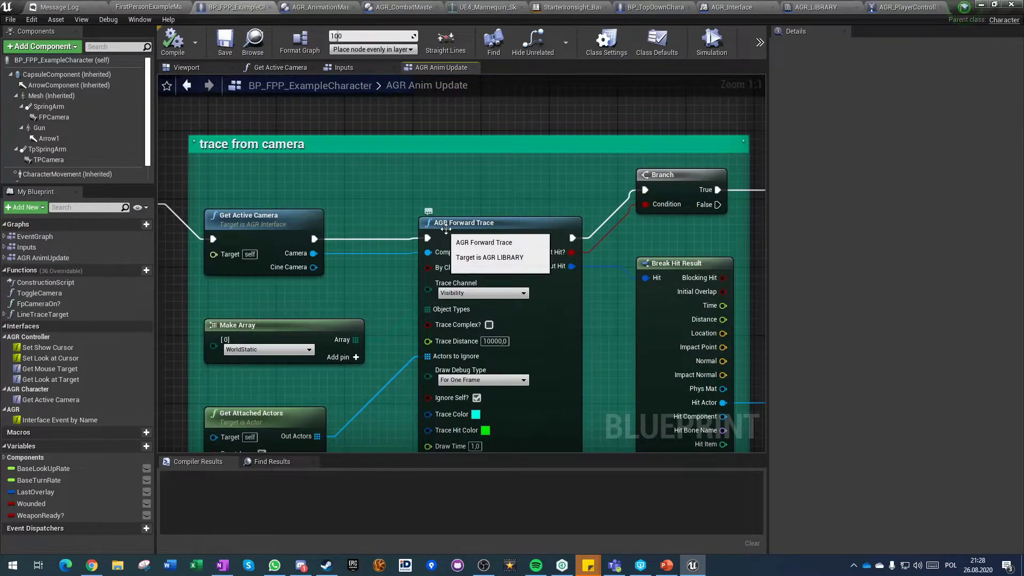
Examine the AGR Forward Trace library function from its inputs and Branch through StartStop to both line traces and their return nodes
{"action": "double_click", "coordinate": [505, 235]}
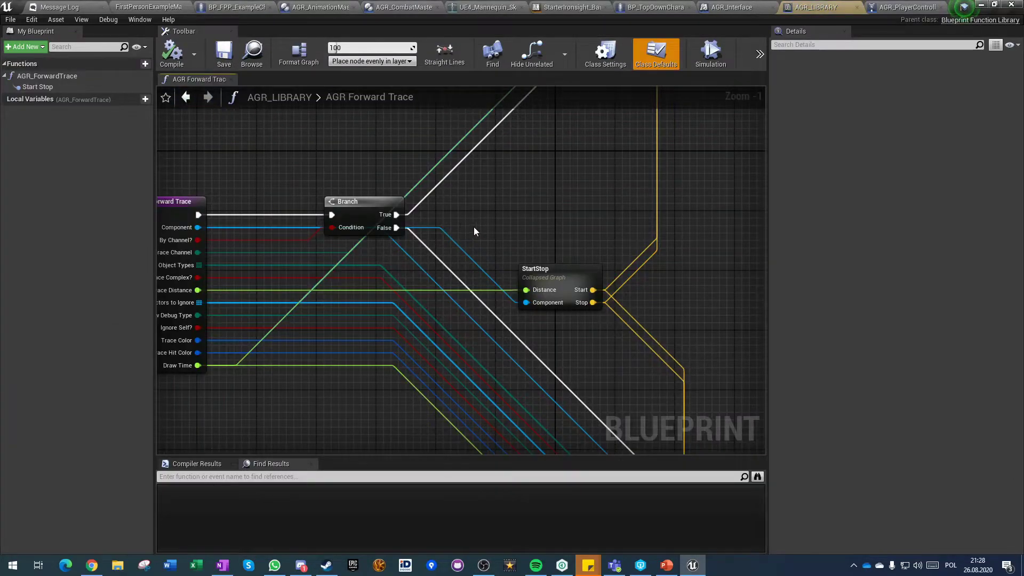
{"action": "scroll", "coordinate": [481, 227], "scroll_direction": "down", "scroll_amount": 2}
{"action": "scroll", "coordinate": [477, 216], "scroll_direction": "down", "scroll_amount": 1}
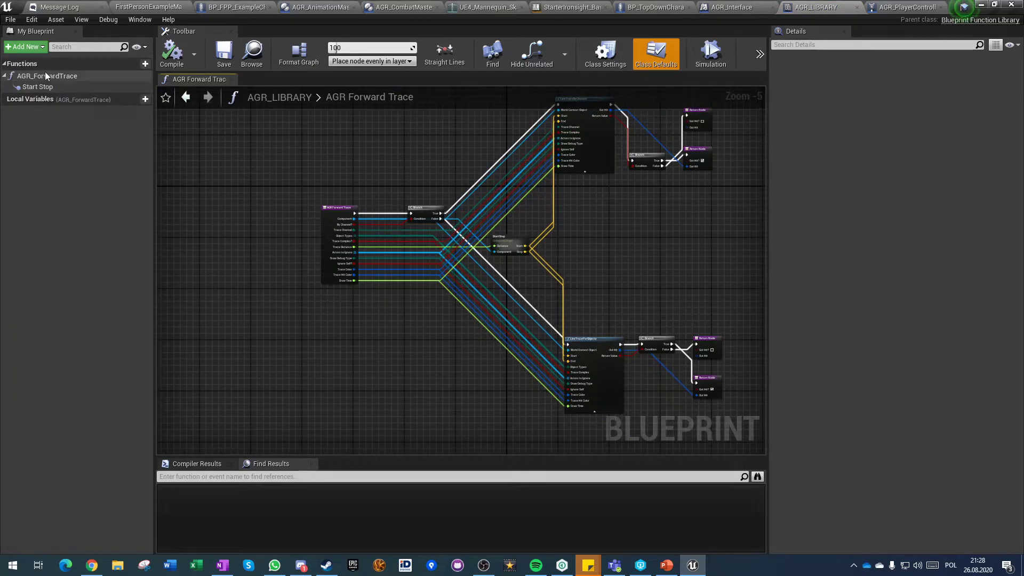
{"action": "left_click", "coordinate": [4, 78]}
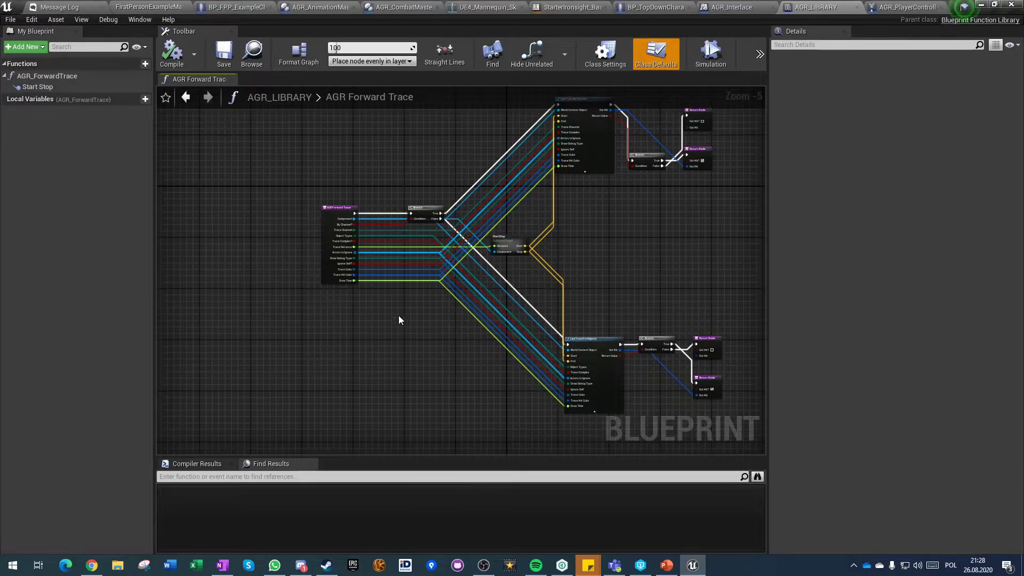
{"action": "scroll", "coordinate": [294, 301], "scroll_direction": "up", "scroll_amount": 2}
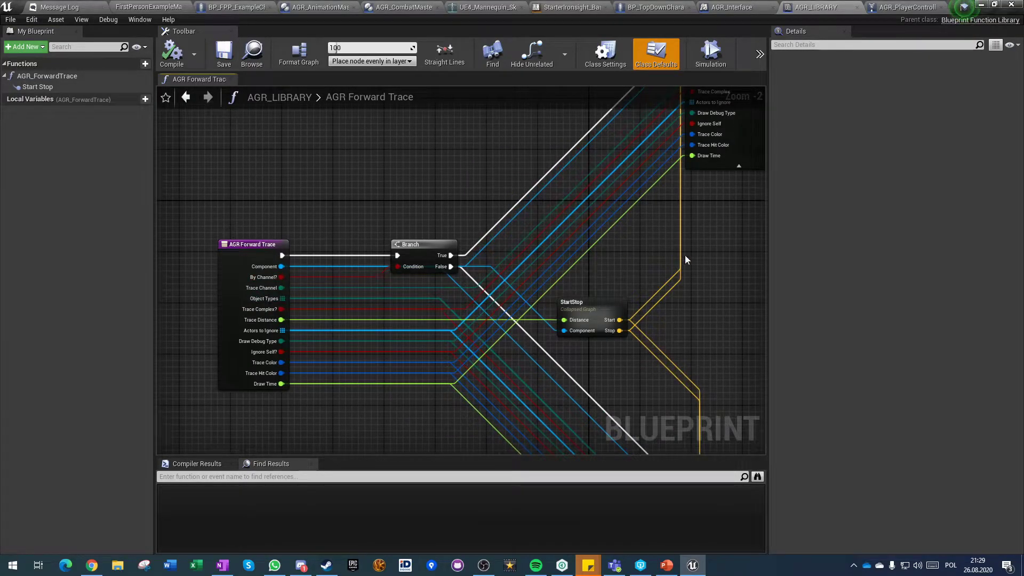
{"action": "right_click_drag", "start_coordinate": [687, 254], "coordinate": [468, 300]}
{"action": "scroll", "coordinate": [470, 300], "scroll_direction": "down", "scroll_amount": 4}
{"action": "scroll", "coordinate": [488, 291], "scroll_direction": "up", "scroll_amount": 4}
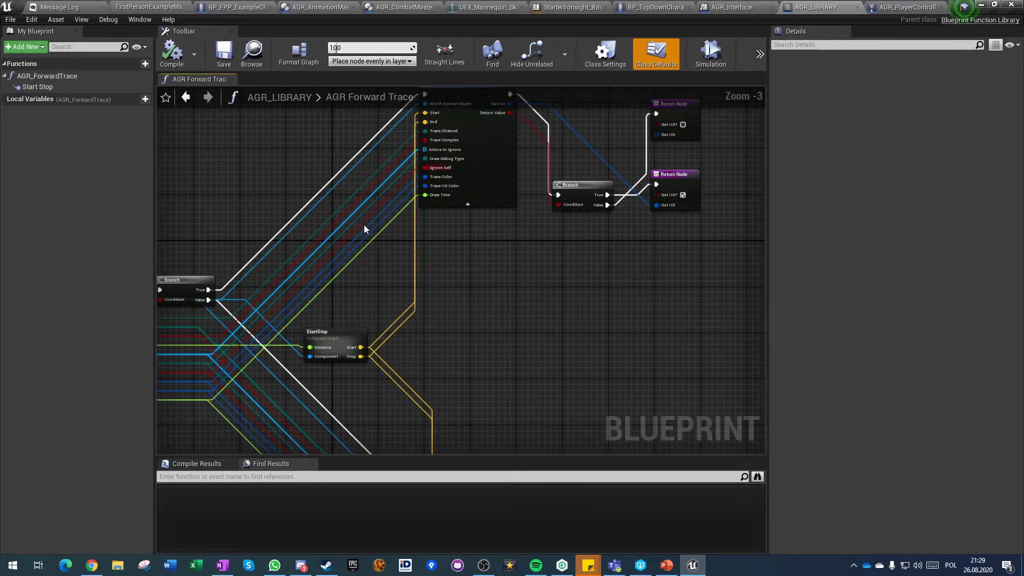
{"action": "right_click_drag", "start_coordinate": [491, 314], "coordinate": [697, 152]}
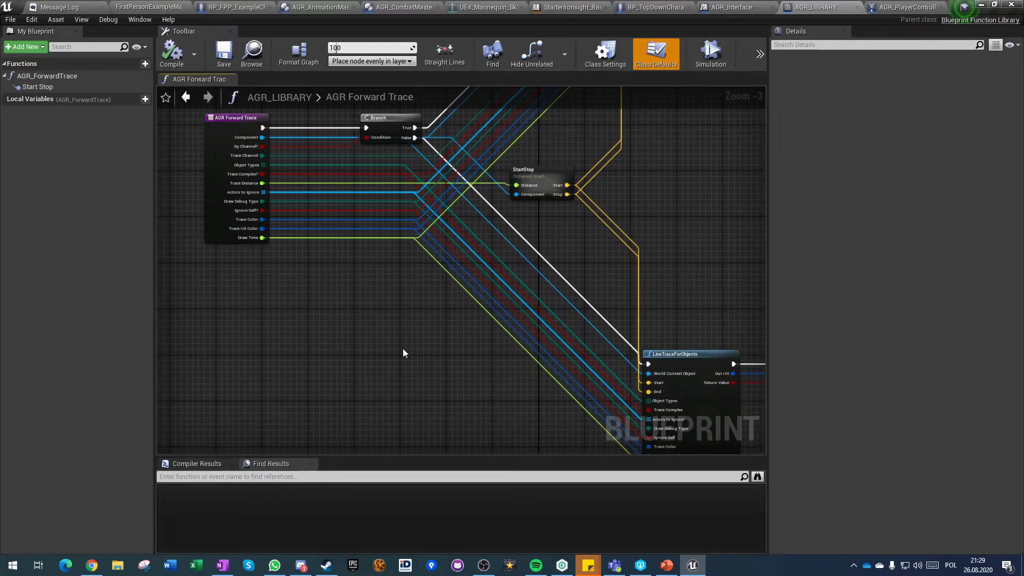
{"action": "scroll", "coordinate": [348, 337], "scroll_direction": "down", "scroll_amount": 1}
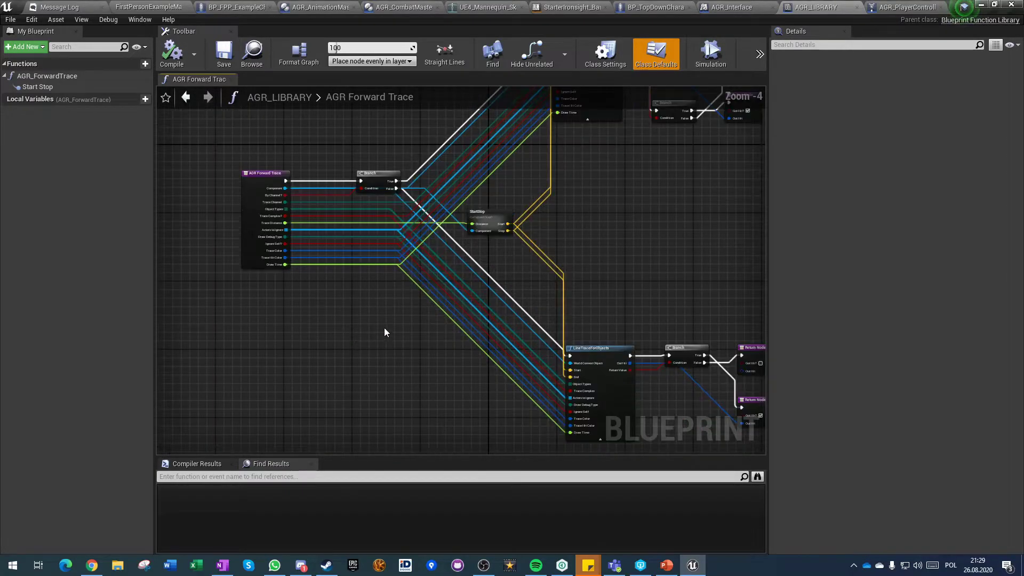
Close the AGR_LIBRARY asset and return to the AGR Forward Trace node in BP_FPP_ExampleCharacter's AGR Anim Update graph
{"action": "left_click", "coordinate": [856, 7]}
{"action": "left_click", "coordinate": [894, 8]}
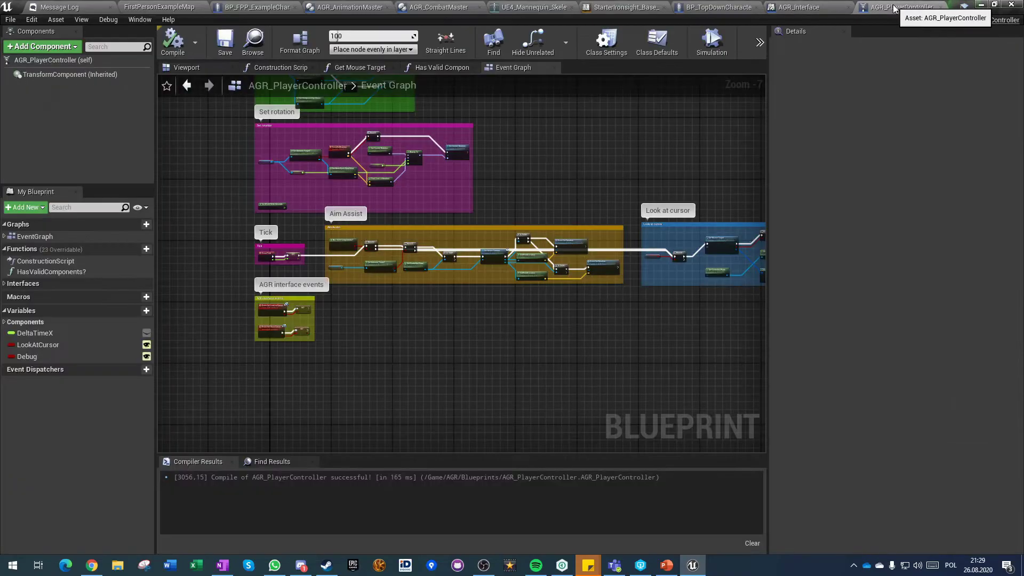
{"action": "left_click", "coordinate": [713, 7]}
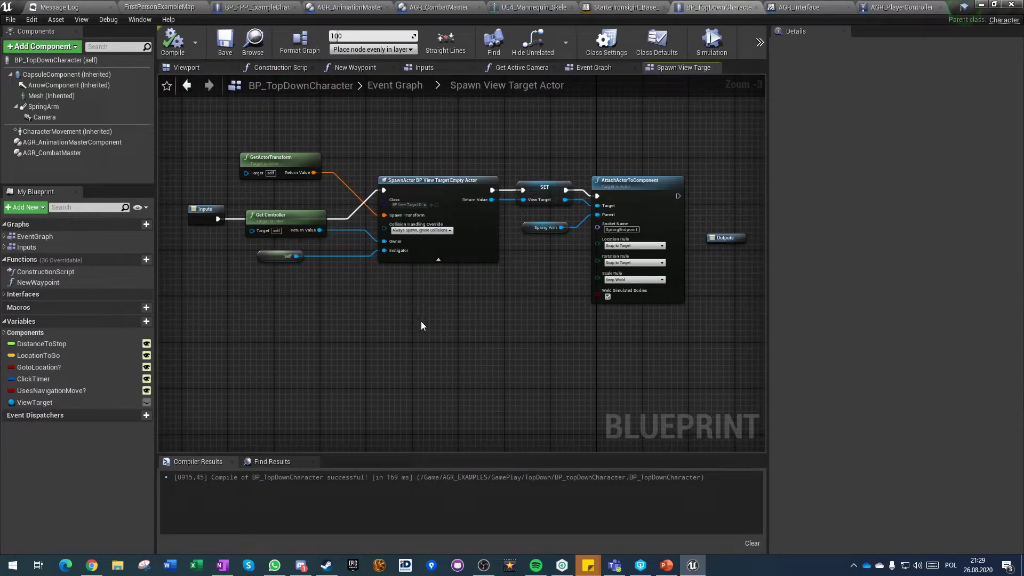
{"action": "left_click", "coordinate": [611, 7]}
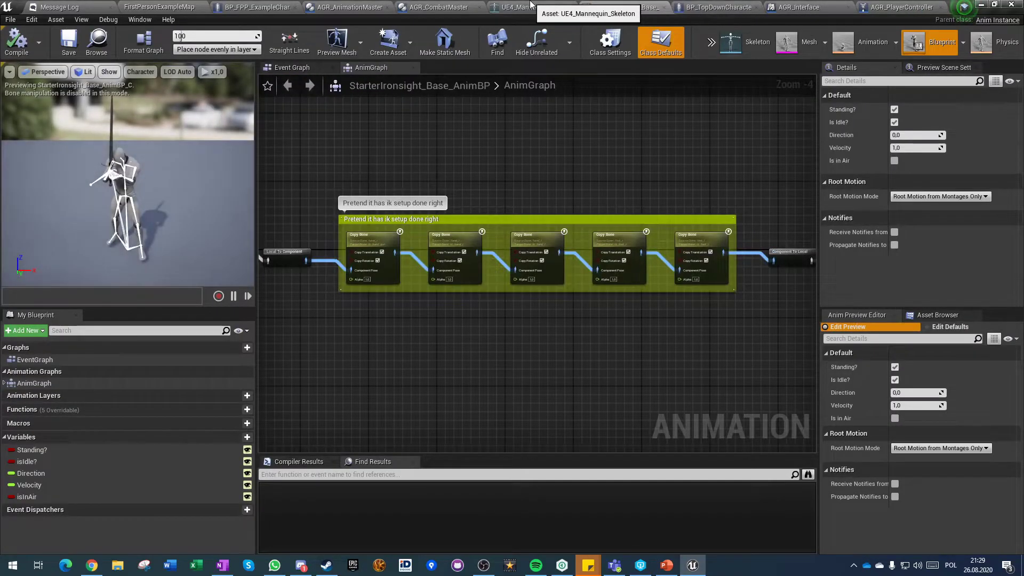
{"action": "left_click", "coordinate": [272, 5]}
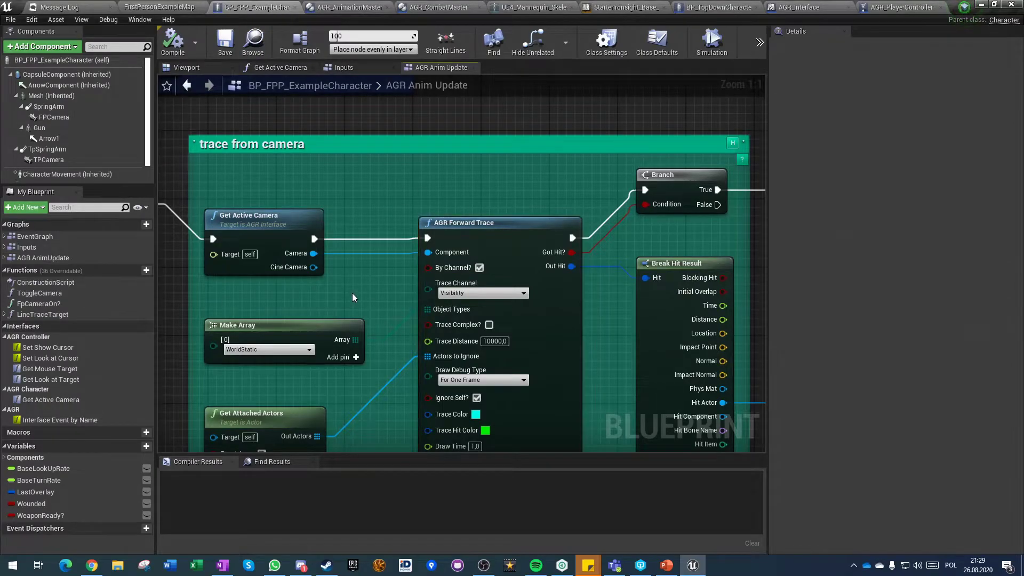
{"action": "scroll", "coordinate": [352, 297], "scroll_direction": "down", "scroll_amount": 2}
{"action": "right_click_drag", "start_coordinate": [352, 298], "coordinate": [296, 219]}
{"action": "scroll", "coordinate": [404, 201], "scroll_direction": "up", "scroll_amount": 2}
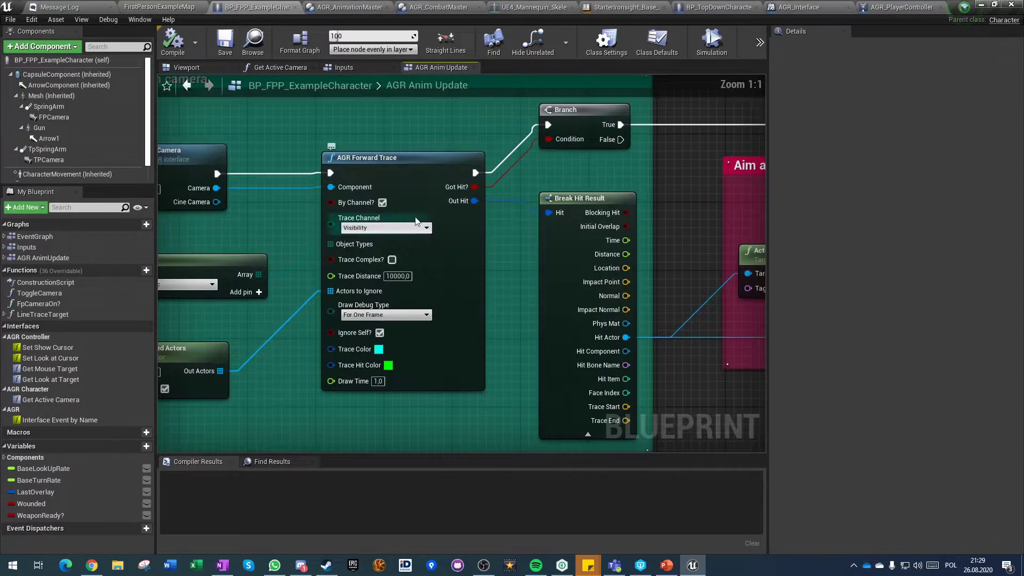
Examine the AGR Forward Trace node's settings, including Trace Distance, Actors to Ignore fed by Get Attached Actors, and Ignore Self
{"action": "left_click_drag", "start_coordinate": [296, 127], "coordinate": [462, 410]}
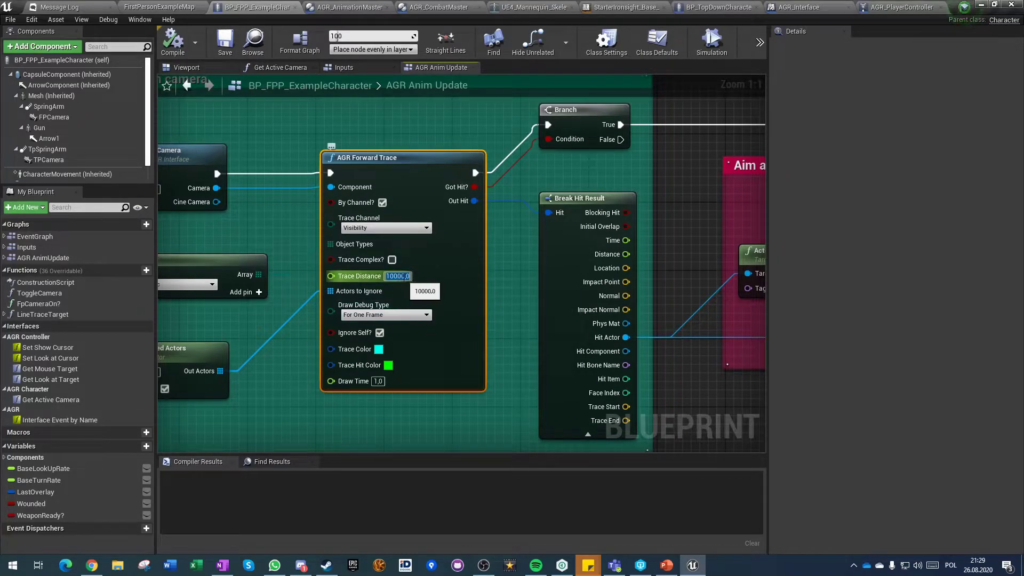
{"action": "left_click", "coordinate": [397, 276]}
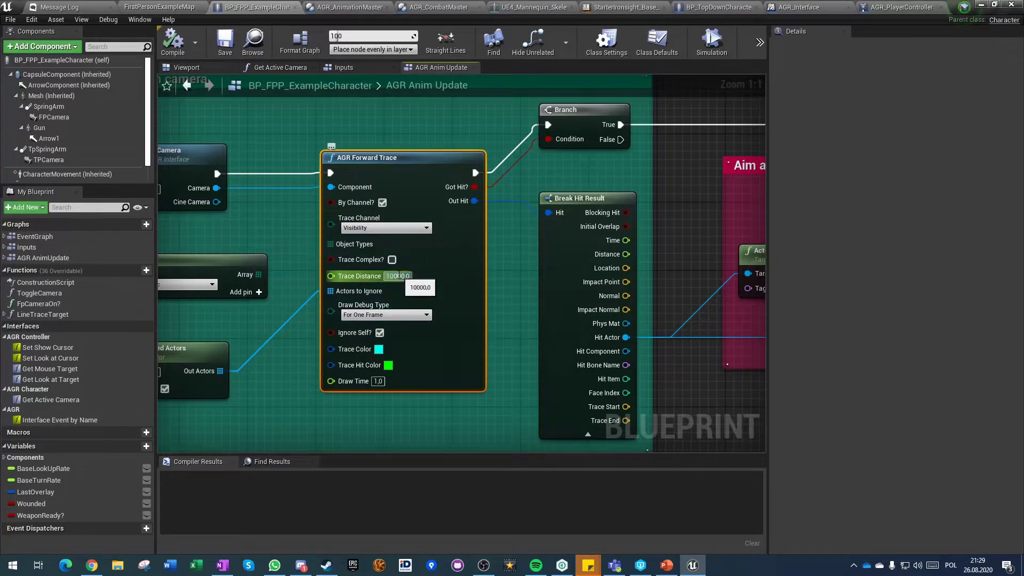
{"action": "left_click", "coordinate": [277, 390]}
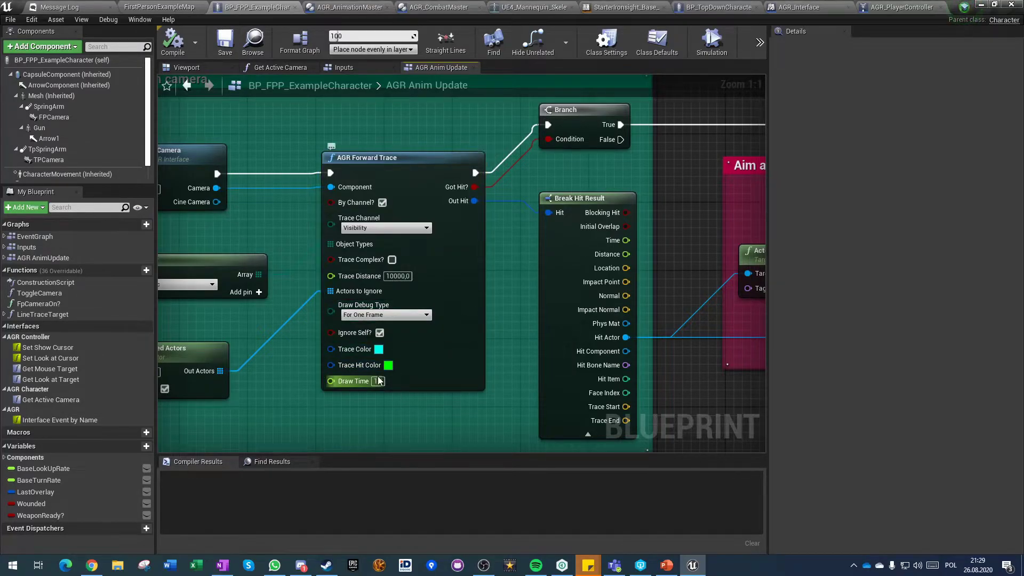
{"action": "right_click_drag", "start_coordinate": [298, 343], "coordinate": [533, 330]}
{"action": "left_click", "coordinate": [398, 337]}
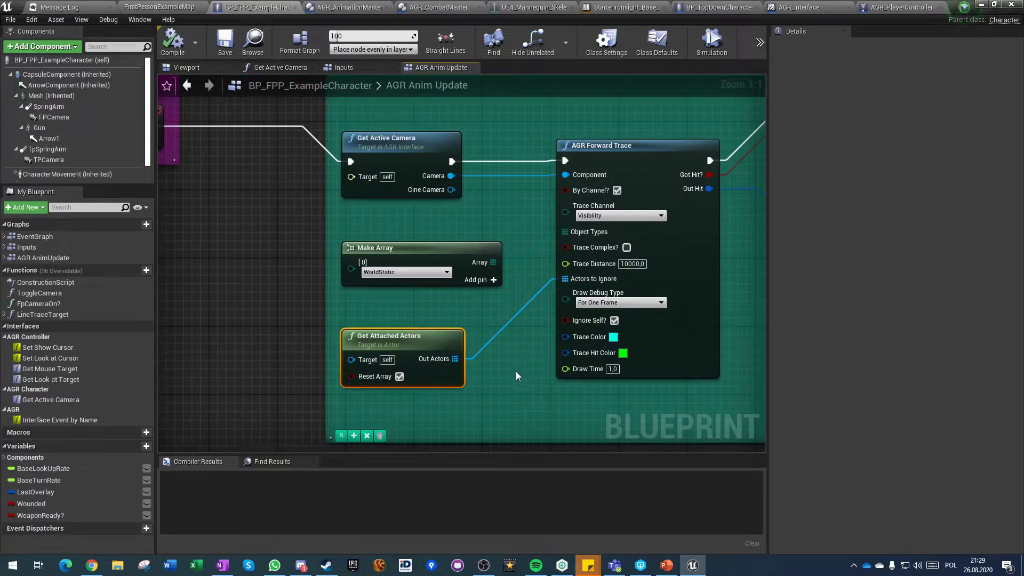
{"action": "right_click_drag", "start_coordinate": [507, 367], "coordinate": [407, 392]}
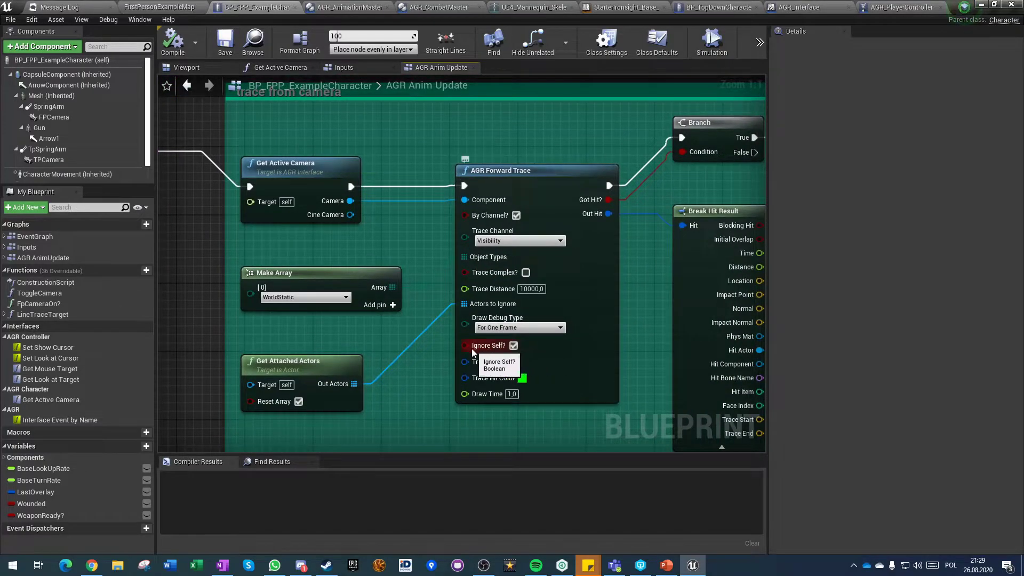
{"action": "left_click", "coordinate": [507, 170]}
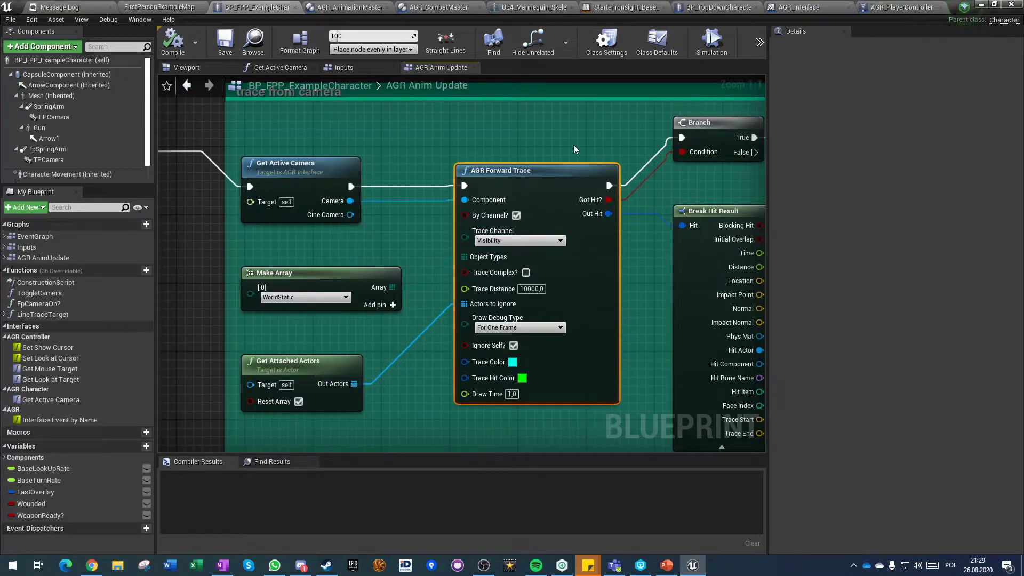
{"action": "scroll", "coordinate": [315, 355], "scroll_direction": "down", "scroll_amount": 4}
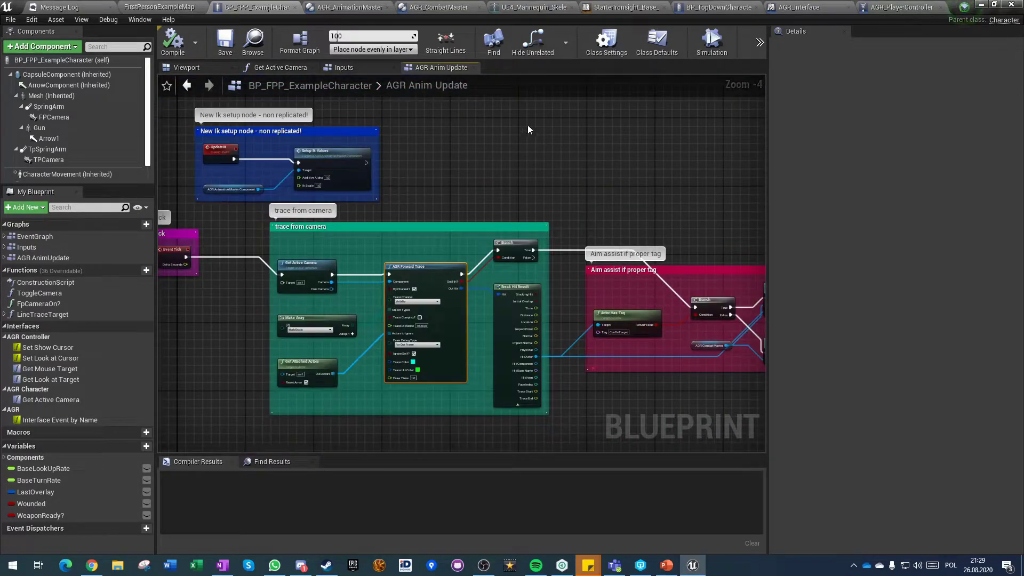
{"action": "left_click", "coordinate": [264, 400]}
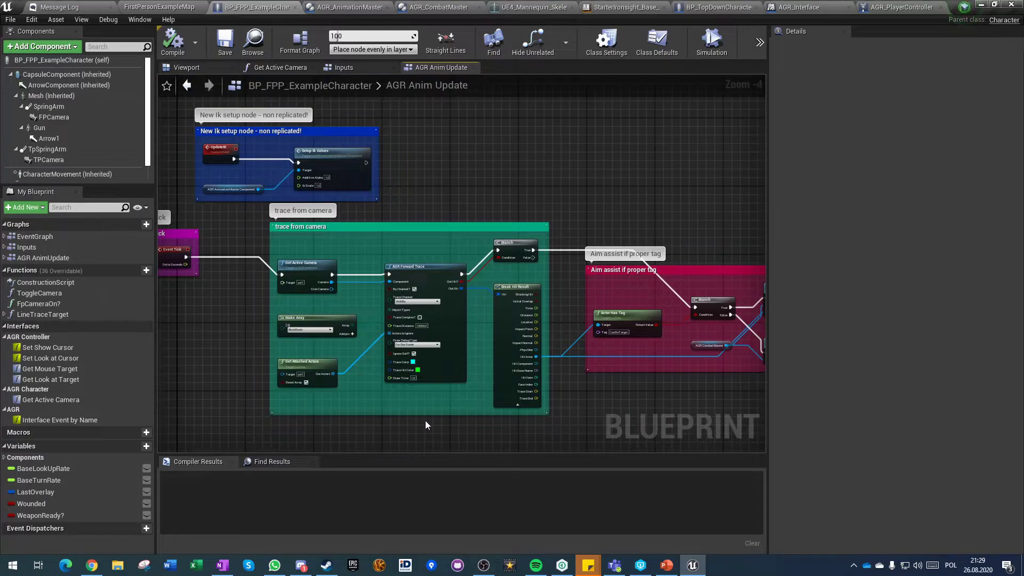
{"action": "scroll", "coordinate": [395, 379], "scroll_direction": "up", "scroll_amount": 3}
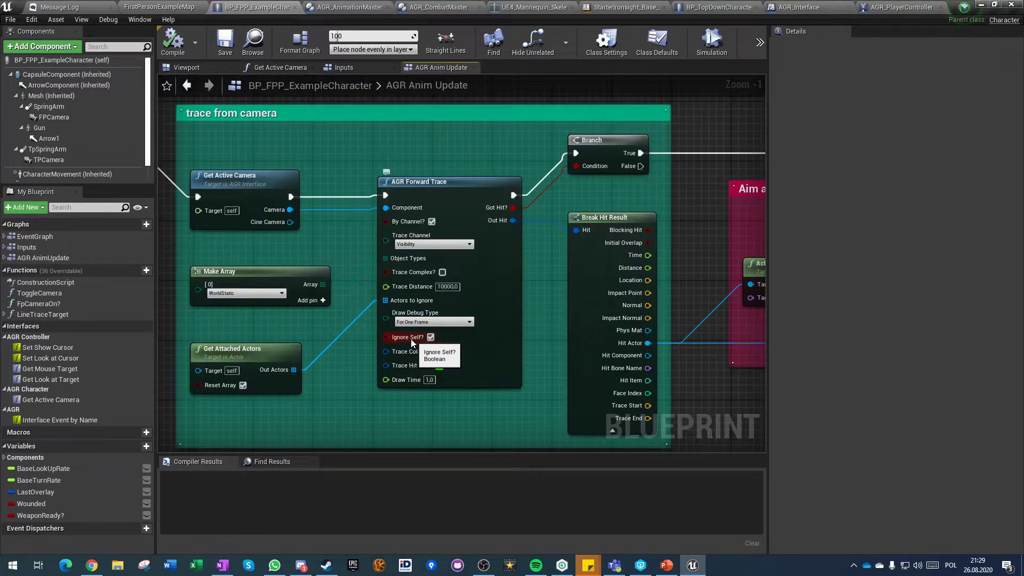
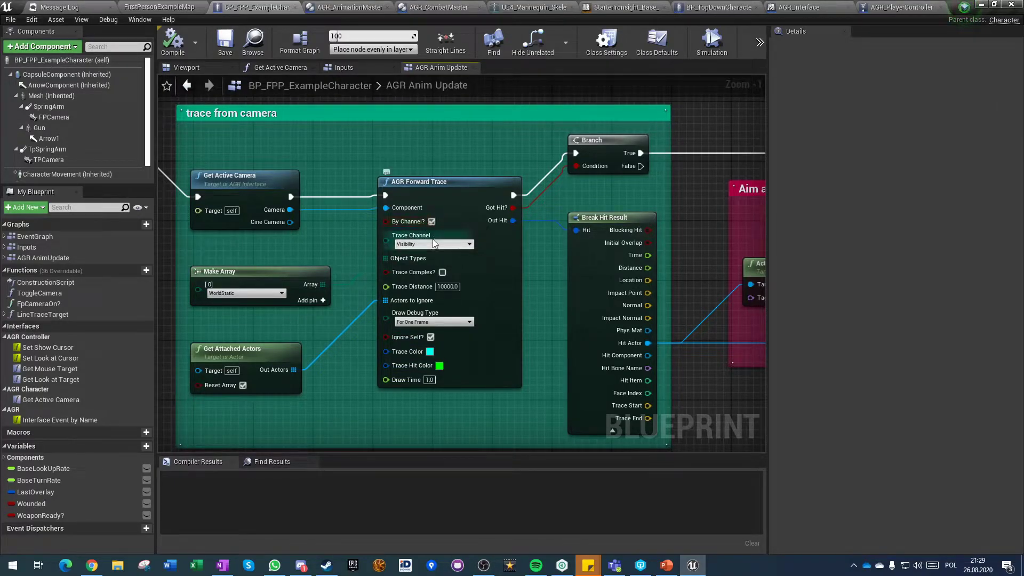
Follow the trace's Hit Actor output to the Actor Has Tag node in the aim assist group and check its tag
{"action": "right_click_drag", "start_coordinate": [516, 340], "coordinate": [377, 336]}
{"action": "right_click_drag", "start_coordinate": [462, 198], "coordinate": [305, 224]}
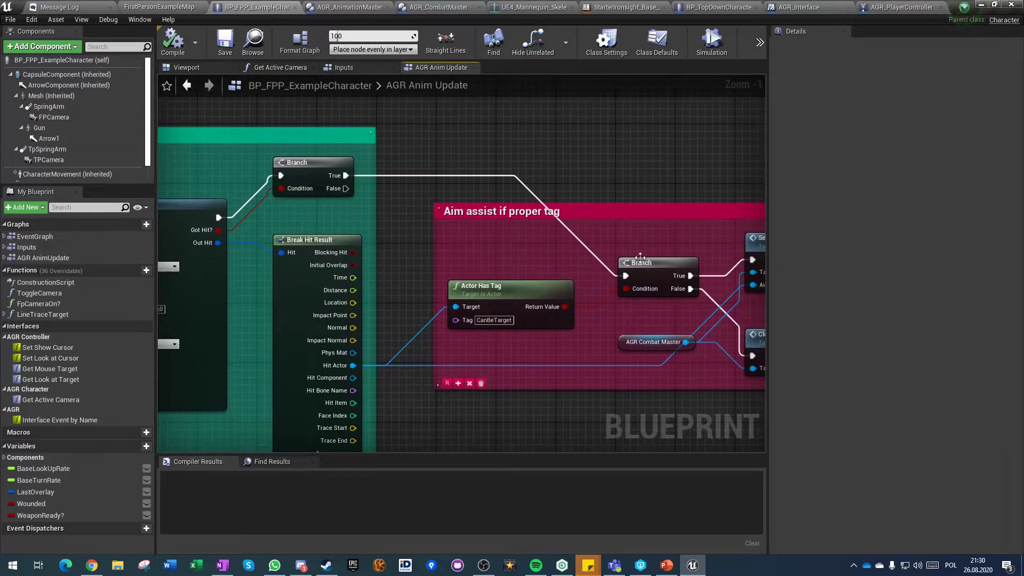
{"action": "left_click", "coordinate": [533, 291]}
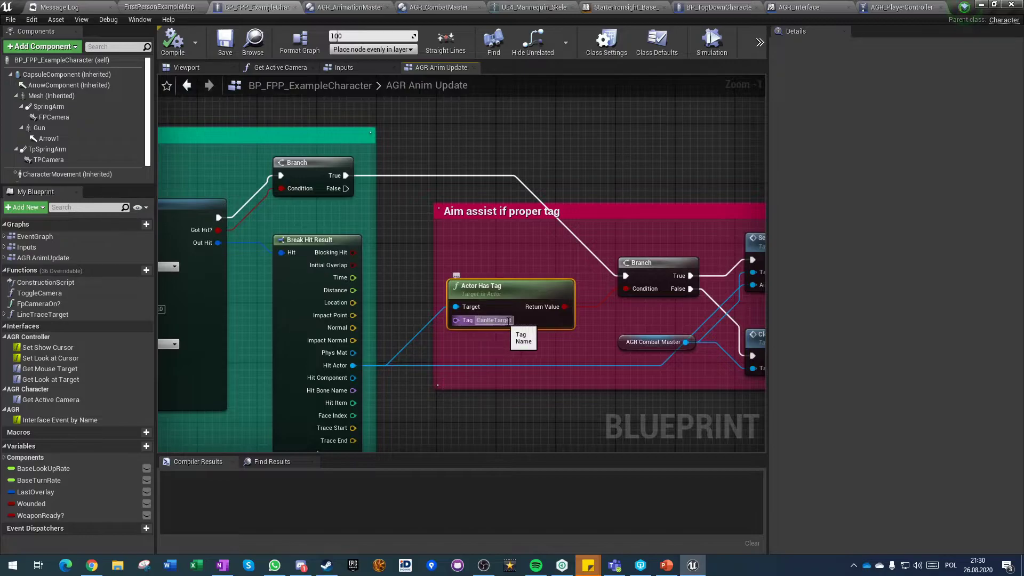
In FirstPersonExampleMap, select the three stacked cubes and filter their details by "tag"
{"action": "left_click", "coordinate": [163, 5]}
{"action": "left_click_drag", "start_coordinate": [377, 320], "coordinate": [460, 261]}
{"action": "left_click", "coordinate": [374, 229]}
{"action": "left_click", "coordinate": [407, 256], "text": "ctrl"}
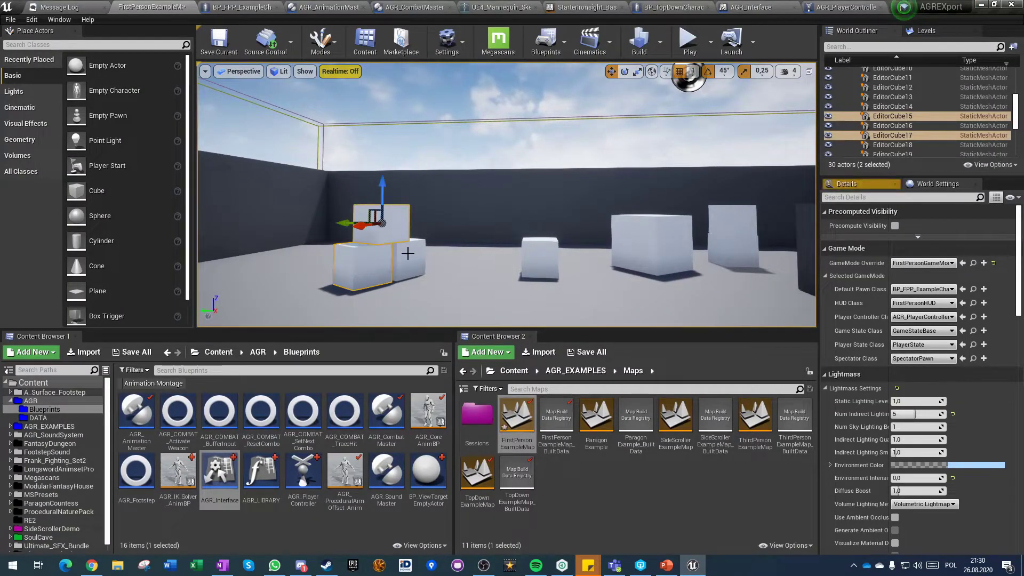
{"action": "left_click", "coordinate": [362, 267], "text": "ctrl"}
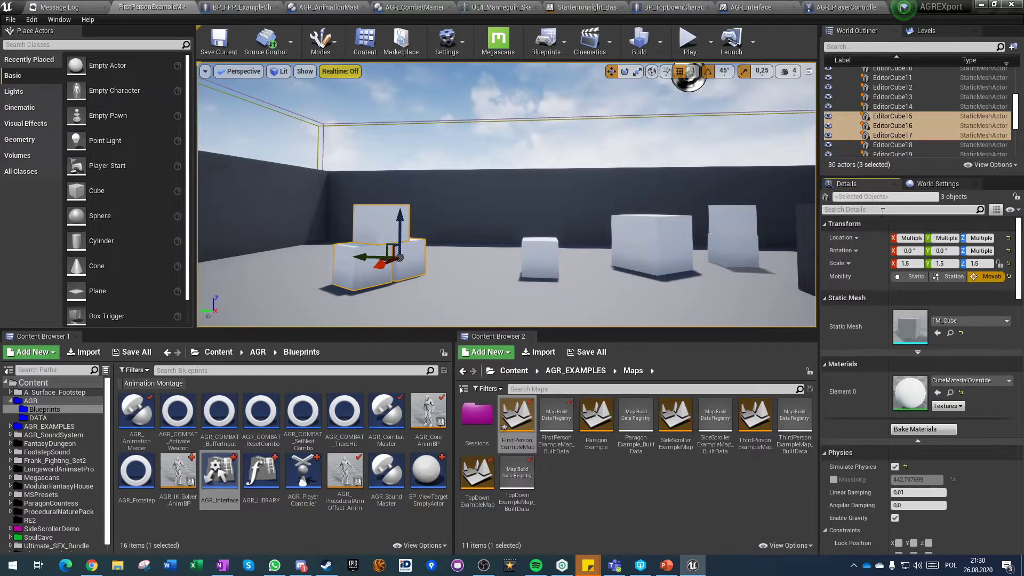
{"action": "left_click", "coordinate": [882, 210]}
{"action": "type", "text": "tag"}
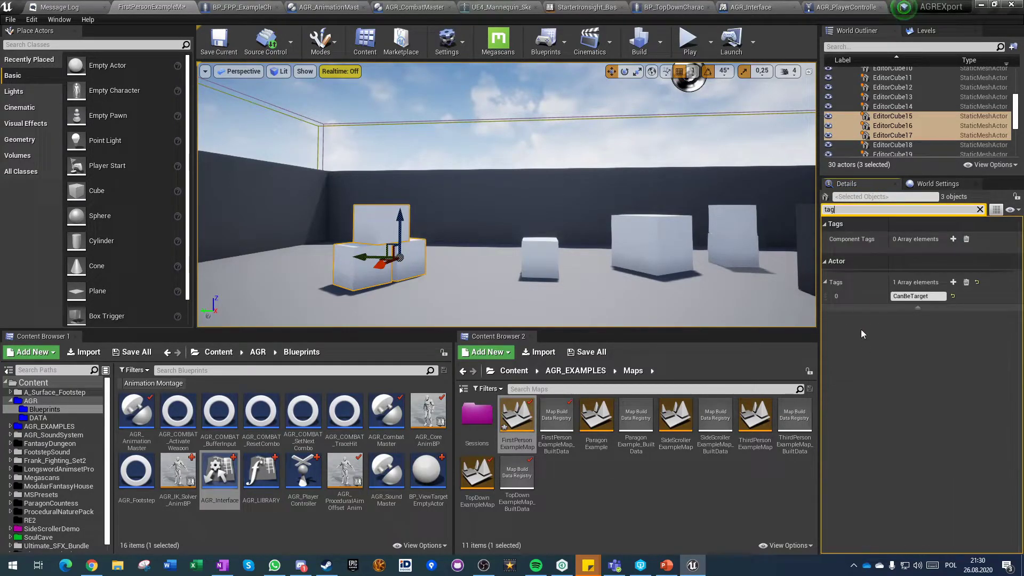
Clear the selected cubes' actor Tags array and add a single element set to CanBeTarget
{"action": "left_click", "coordinate": [953, 282]}
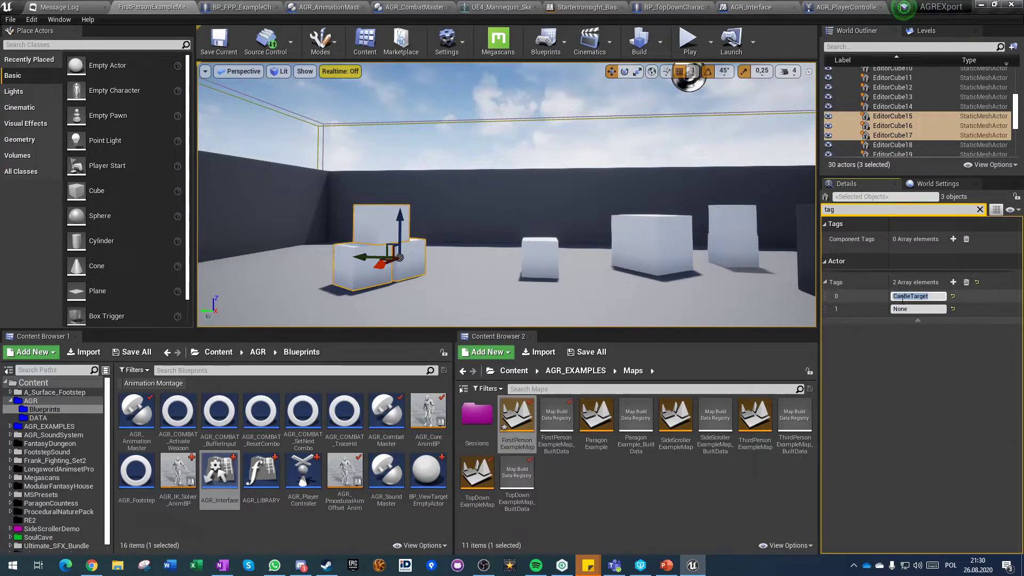
{"action": "left_click", "coordinate": [967, 282]}
{"action": "left_click", "coordinate": [952, 283]}
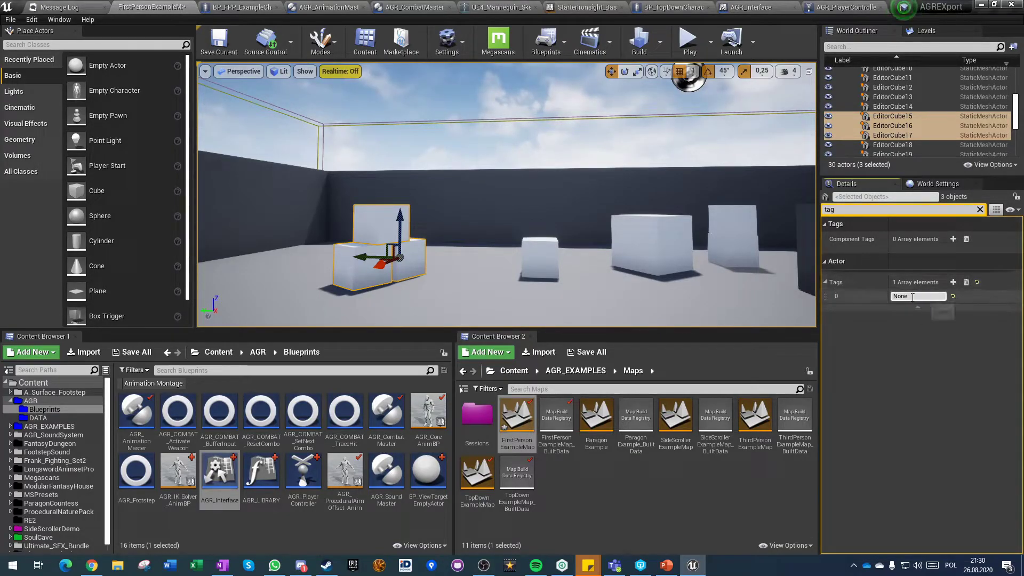
{"action": "type", "text": "CanBeTarget"}
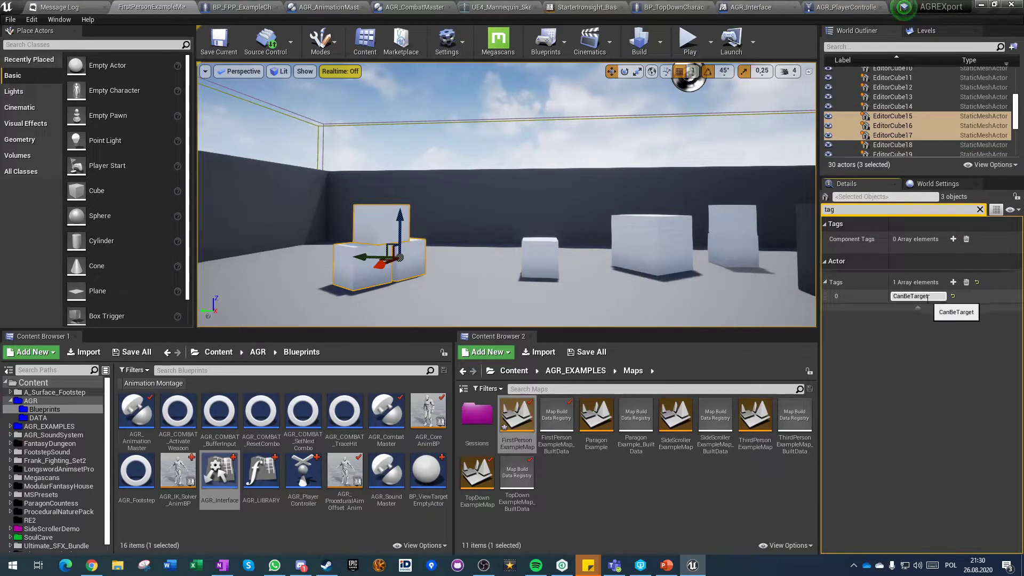
In BP_FPP_ExampleCharacter, add a Get All Actors with Tag node with the tag CanBeTarget below the aim assist group, and delete it again
{"action": "left_click", "coordinate": [248, 8]}
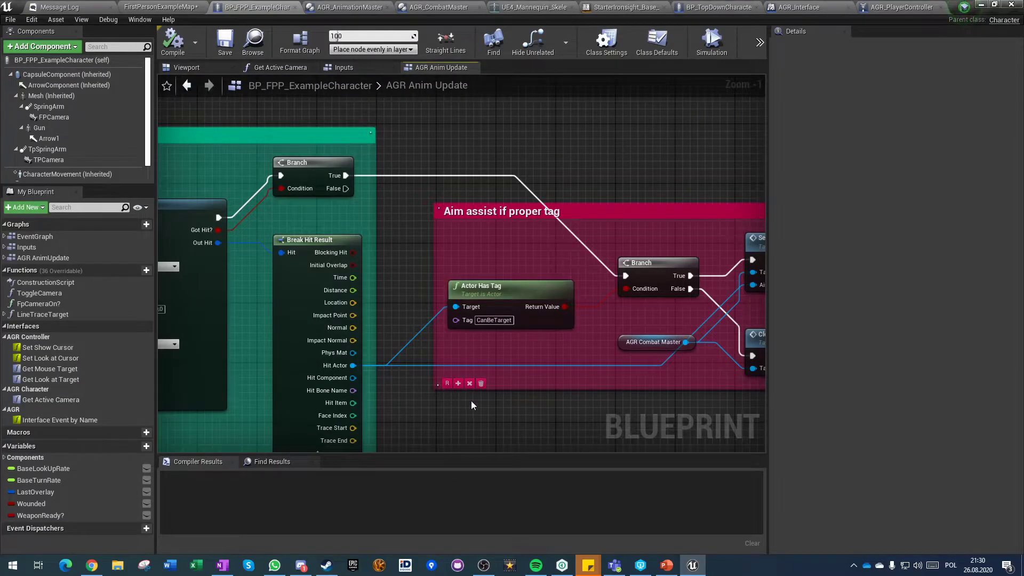
{"action": "right_click_drag", "start_coordinate": [445, 364], "coordinate": [396, 264]}
{"action": "right_click", "coordinate": [445, 363]}
{"action": "type", "text": "get all actors with tag"}
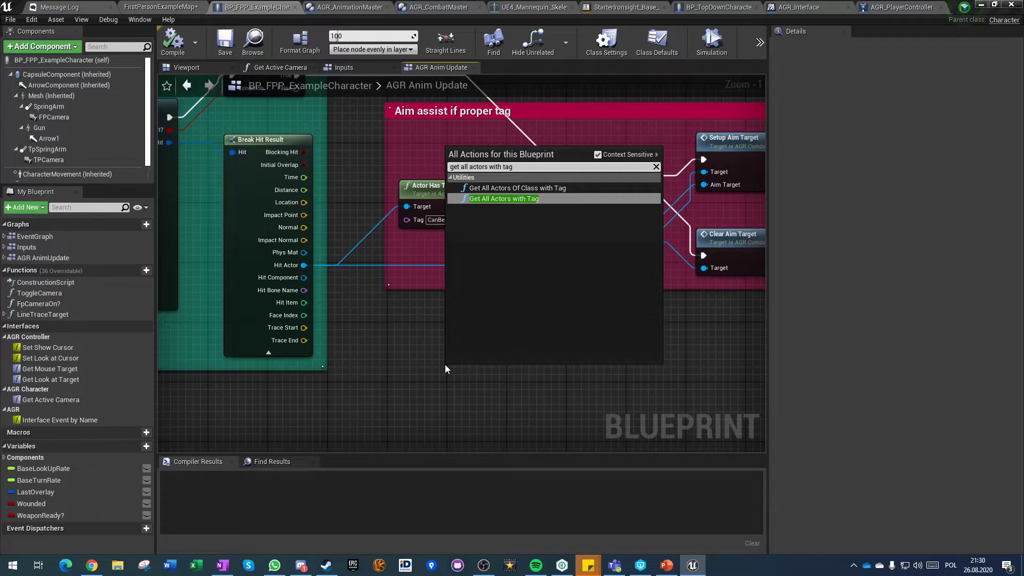
{"action": "key", "text": "Return"}
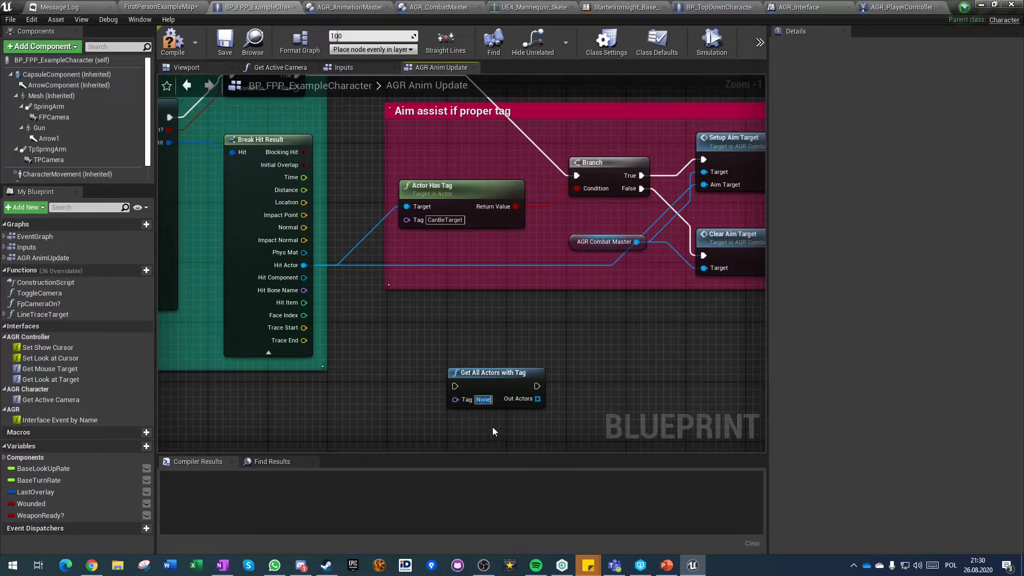
{"action": "type", "text": "CanBeTarget"}
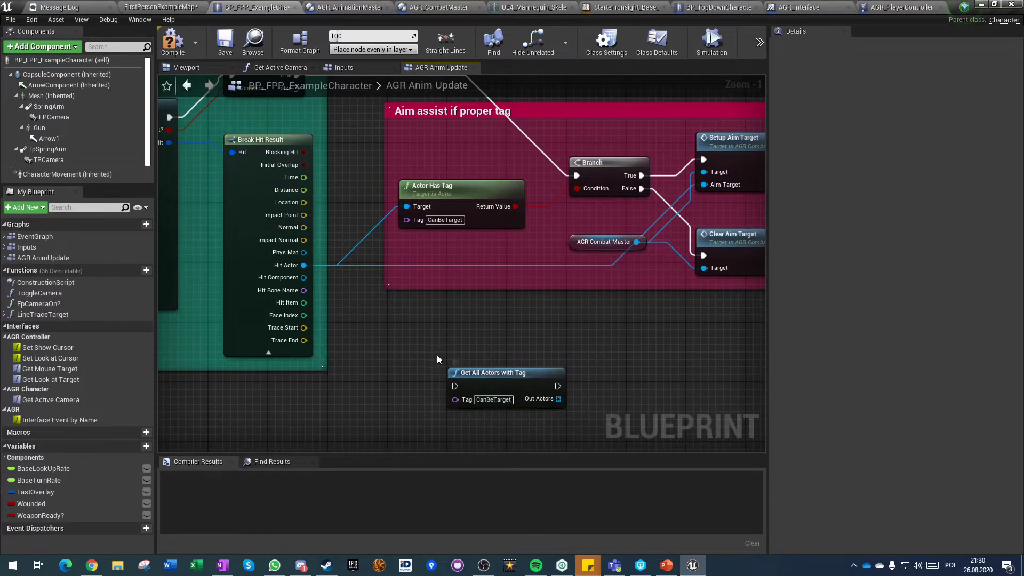
{"action": "left_click", "coordinate": [462, 374]}
{"action": "key", "text": "Delete"}
Examine the aim assist group from Actor Has Tag through the Branch to the Setup Aim Target and Clear Aim Target nodes
{"action": "scroll", "coordinate": [410, 358], "scroll_direction": "down", "scroll_amount": 3}
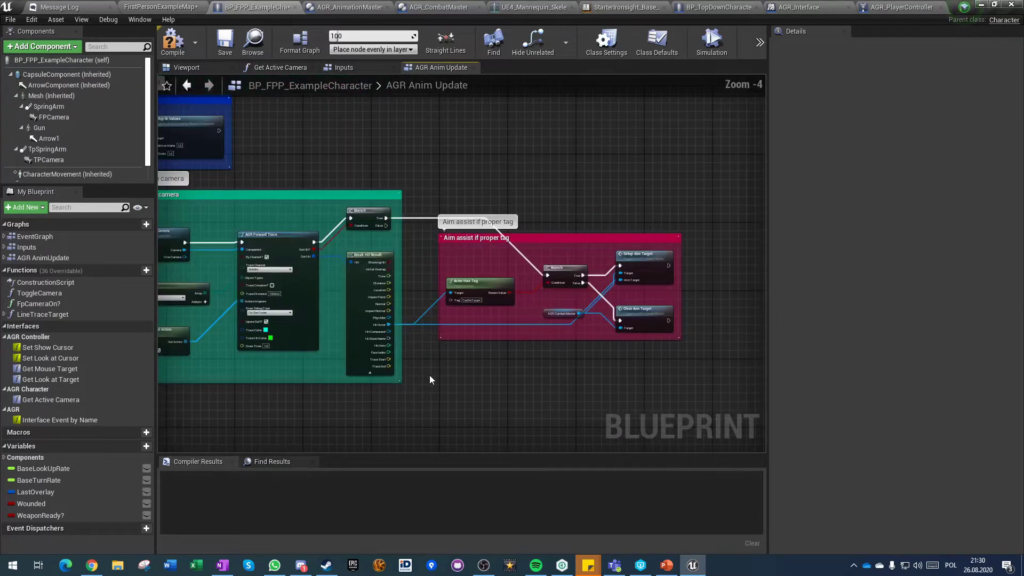
{"action": "scroll", "coordinate": [465, 344], "scroll_direction": "up", "scroll_amount": 4}
{"action": "scroll", "coordinate": [354, 368], "scroll_direction": "down", "scroll_amount": 3}
{"action": "right_click_drag", "start_coordinate": [371, 385], "coordinate": [628, 363]}
{"action": "right_click_drag", "start_coordinate": [628, 305], "coordinate": [318, 311]}
{"action": "scroll", "coordinate": [341, 311], "scroll_direction": "up", "scroll_amount": 3}
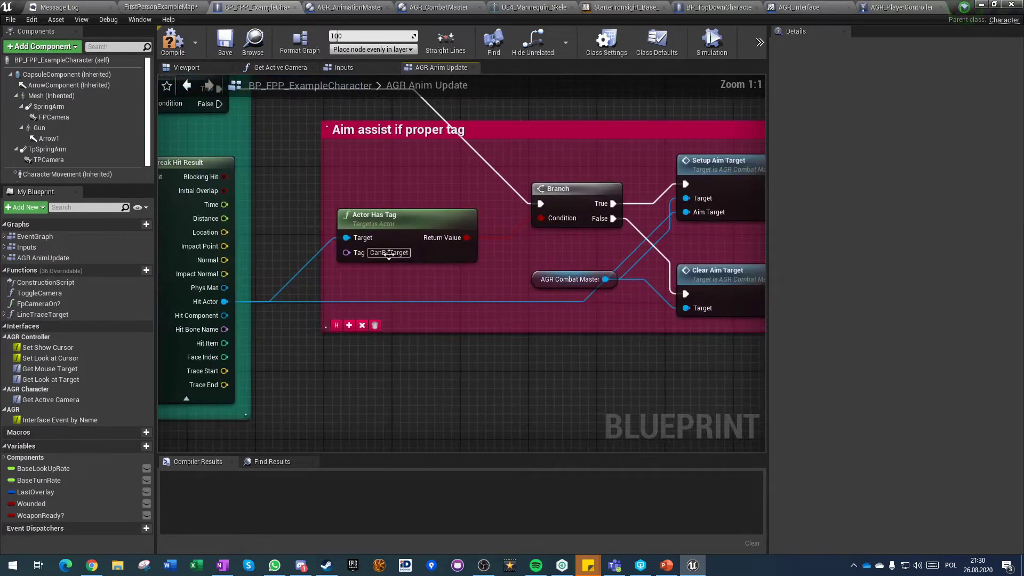
{"action": "right_click_drag", "start_coordinate": [664, 197], "coordinate": [474, 247]}
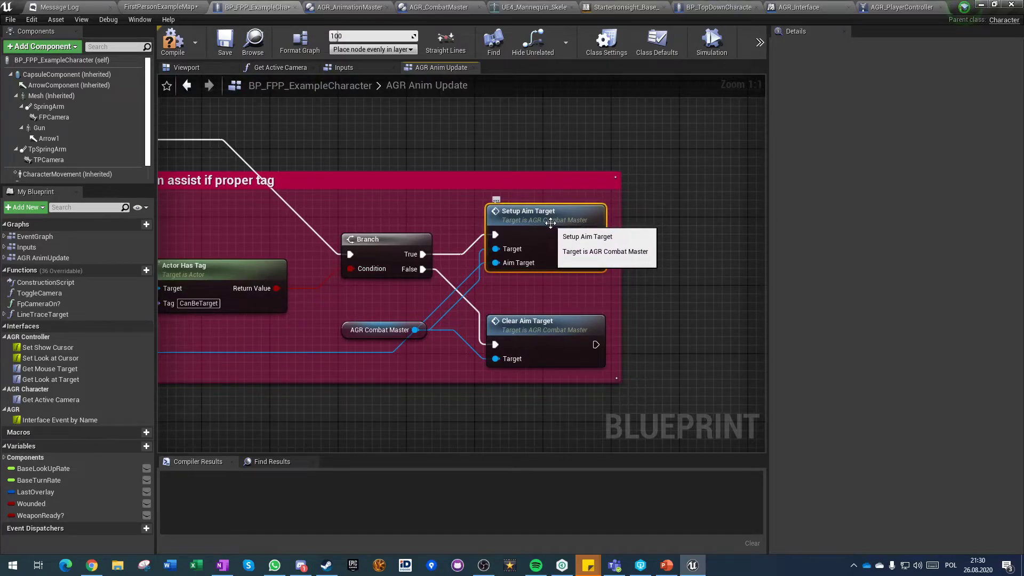
{"action": "right_click_drag", "start_coordinate": [198, 295], "coordinate": [334, 282]}
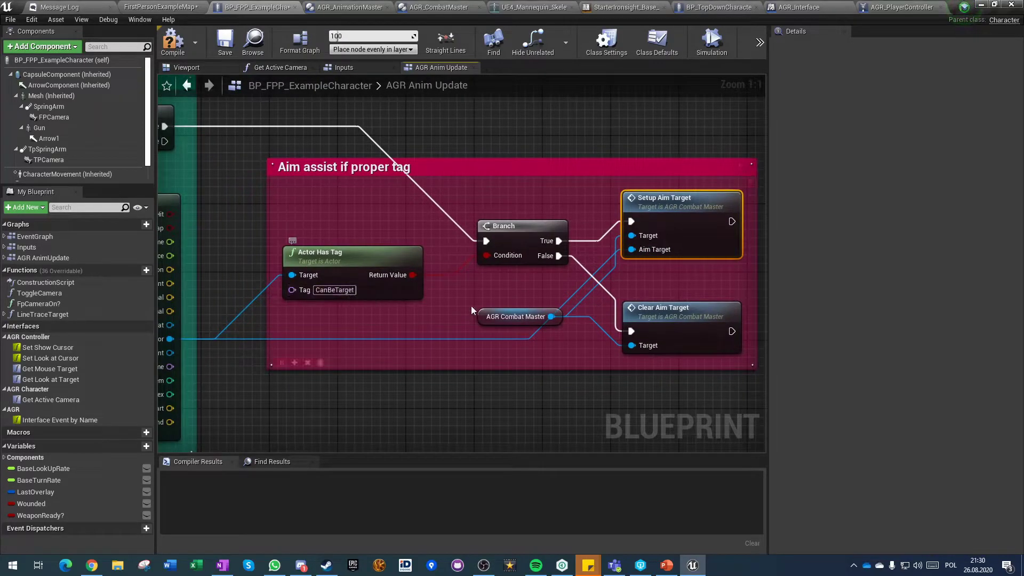
Select the AGR_CombatMaster component and review its Targeting settings for Autoaim and Autoaim Speed
{"action": "scroll", "coordinate": [373, 408], "scroll_direction": "down", "scroll_amount": 5}
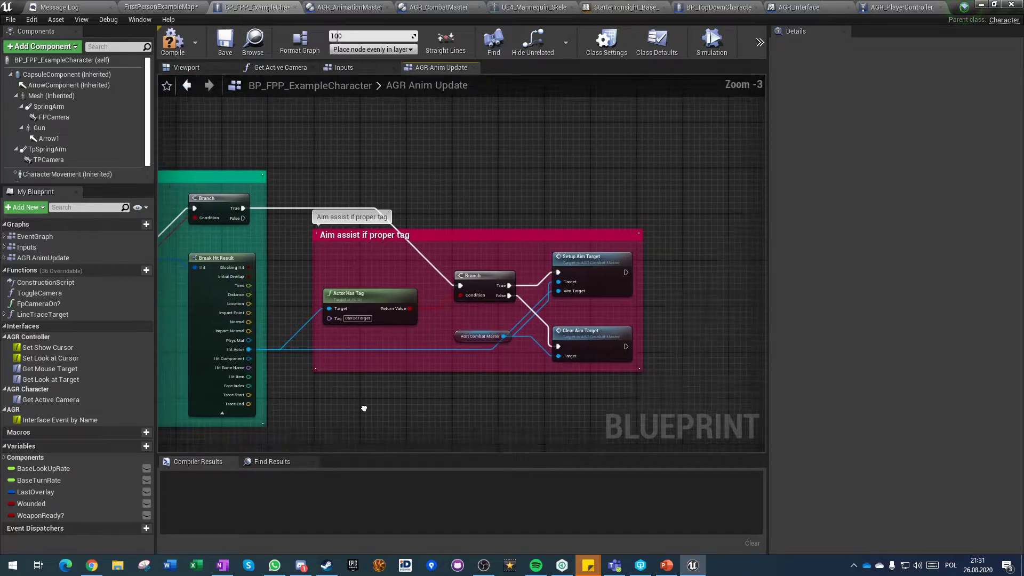
{"action": "right_click_drag", "start_coordinate": [323, 418], "coordinate": [418, 403]}
{"action": "scroll", "coordinate": [62, 138], "scroll_direction": "down", "scroll_amount": 1}
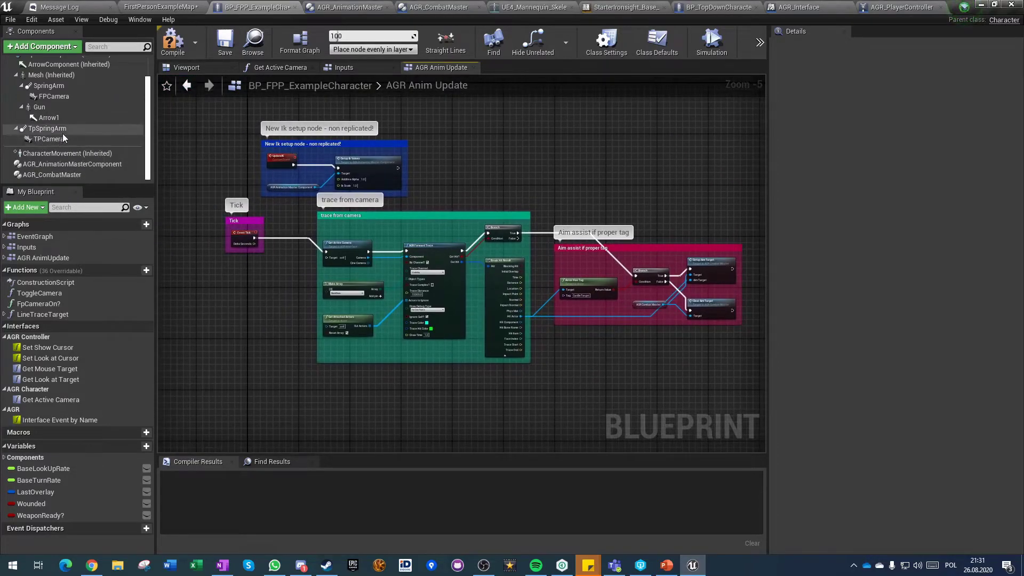
{"action": "left_click", "coordinate": [46, 176]}
{"action": "scroll", "coordinate": [896, 350], "scroll_direction": "down", "scroll_amount": 8}
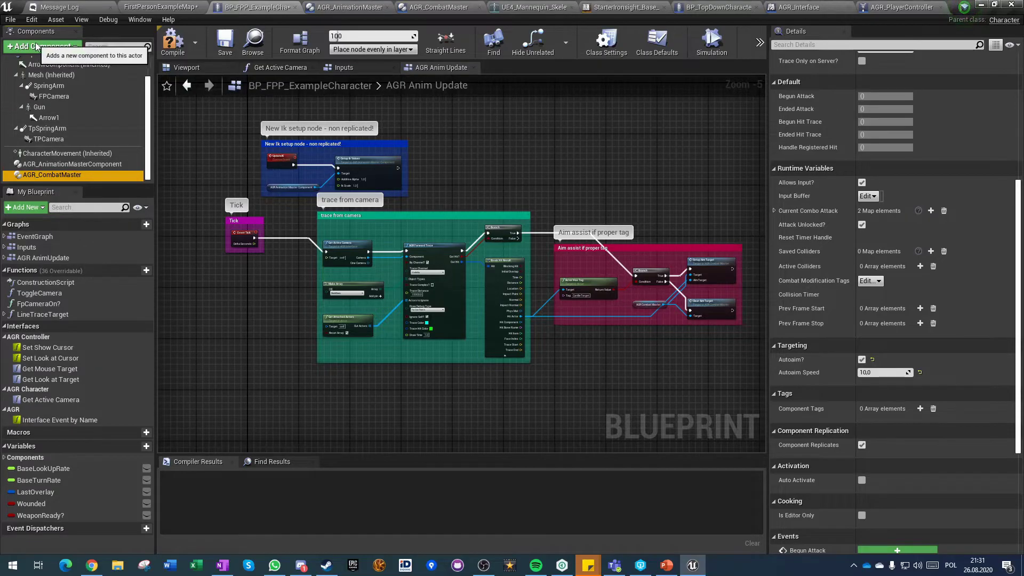
{"action": "scroll", "coordinate": [913, 385], "scroll_direction": "up", "scroll_amount": 3}
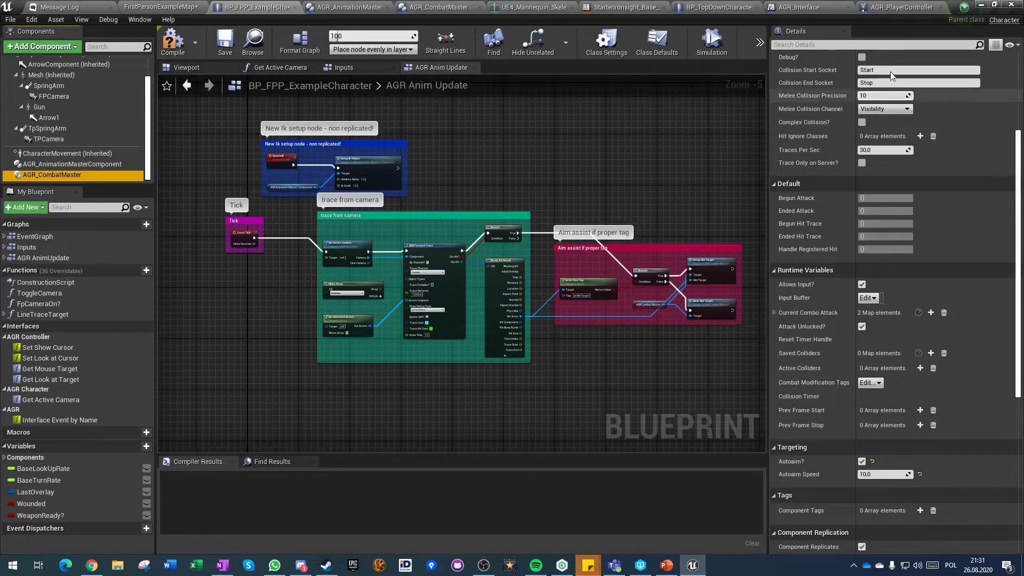
{"action": "scroll", "coordinate": [880, 391], "scroll_direction": "down", "scroll_amount": 2}
{"action": "scroll", "coordinate": [881, 394], "scroll_direction": "up", "scroll_amount": 3}
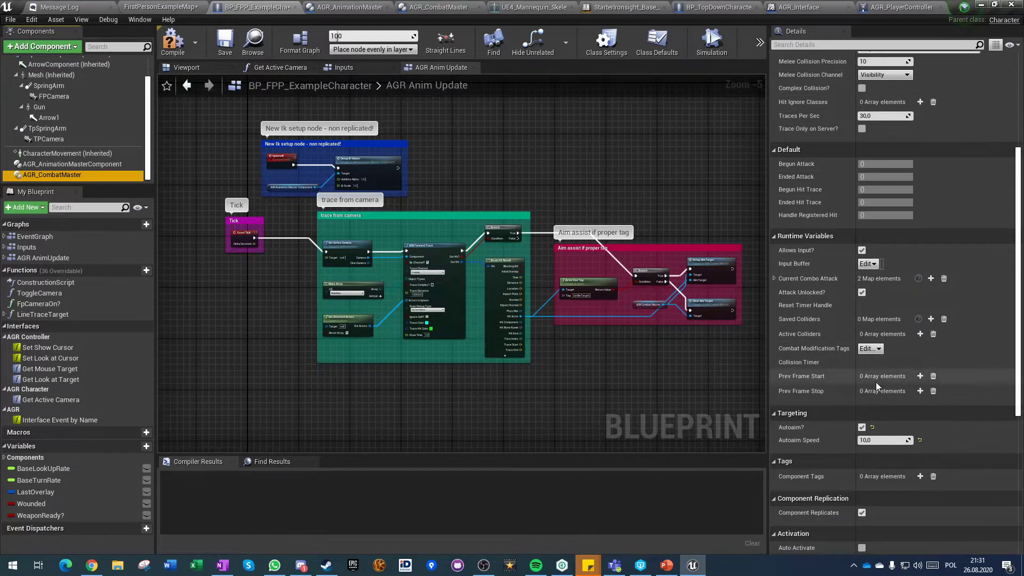
{"action": "scroll", "coordinate": [881, 384], "scroll_direction": "down", "scroll_amount": 4}
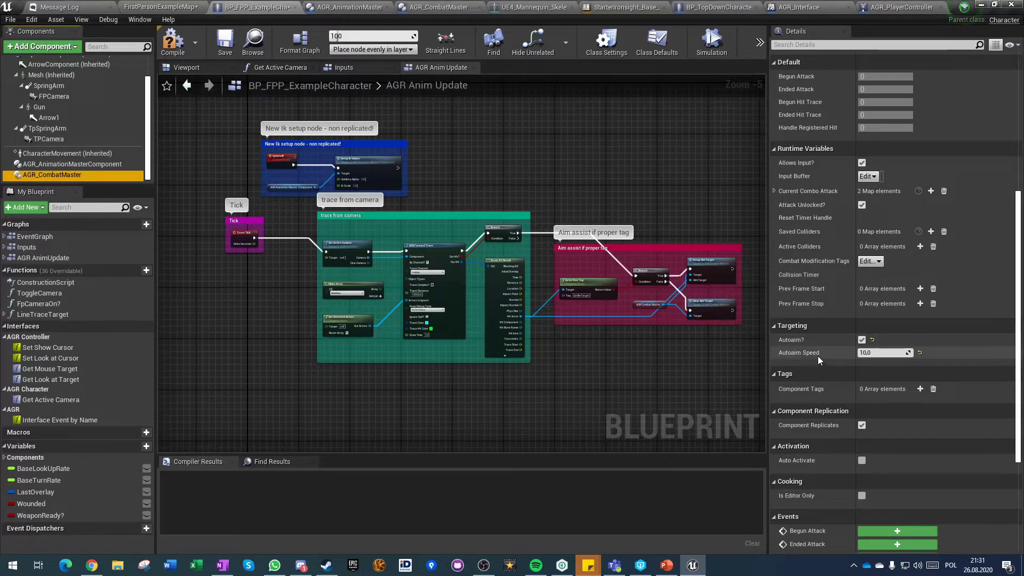
Compile BP_FPP_ExampleCharacter, return to FirstPersonExampleMap and save the map together with its built data
{"action": "left_click", "coordinate": [173, 43]}
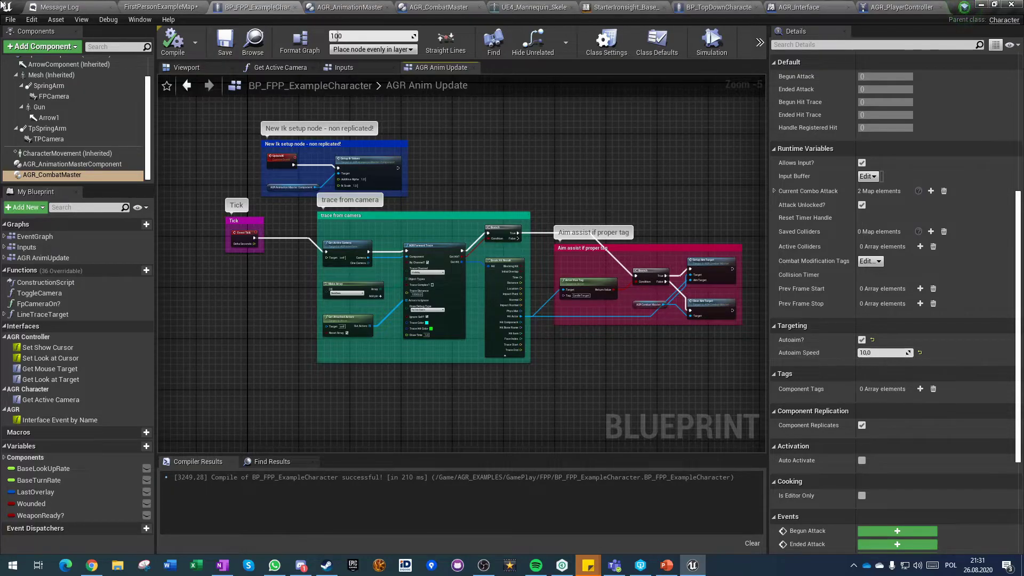
{"action": "left_click", "coordinate": [148, 6]}
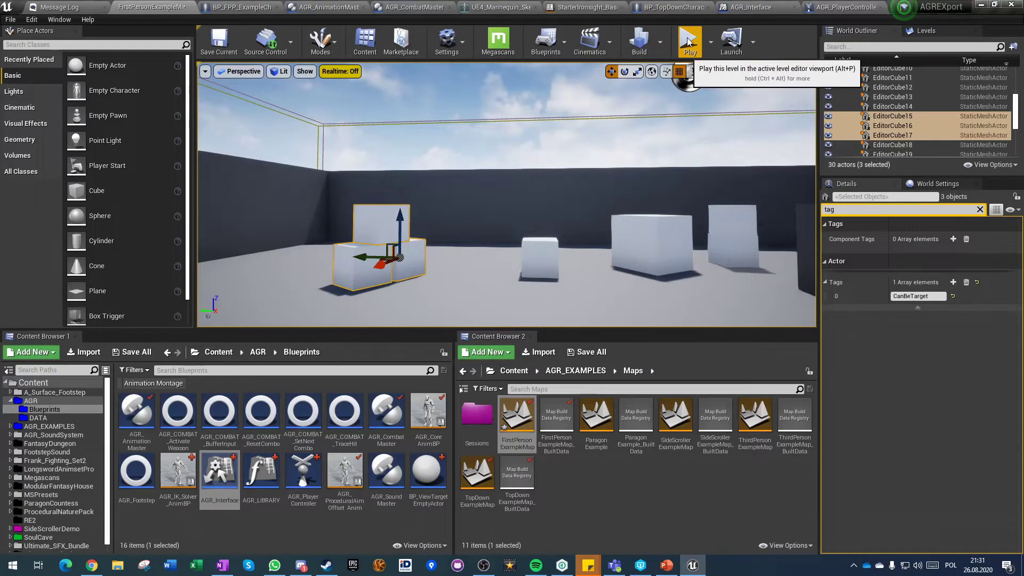
{"action": "key", "text": "ctrl+shift+s"}
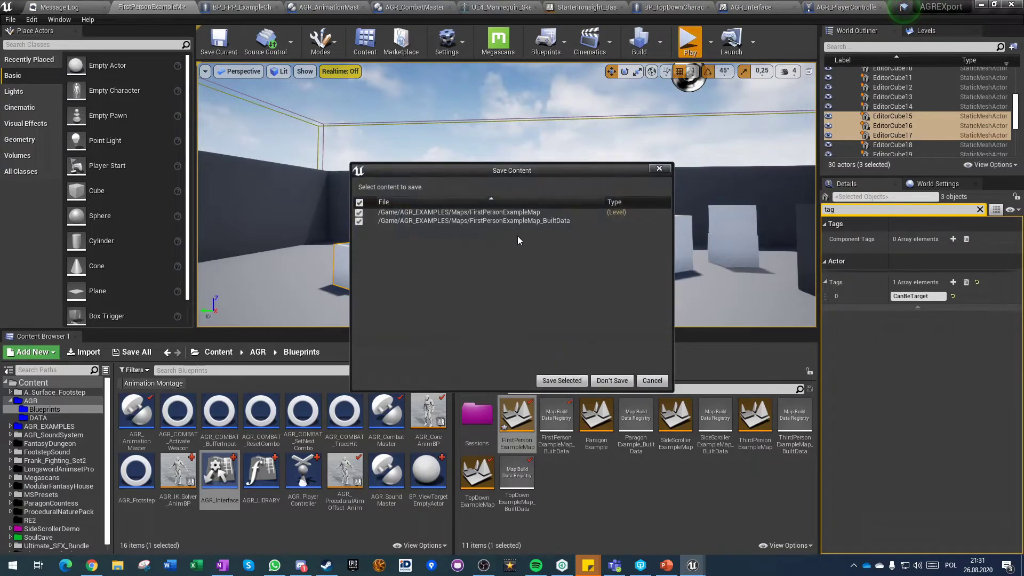
{"action": "left_click", "coordinate": [562, 380]}
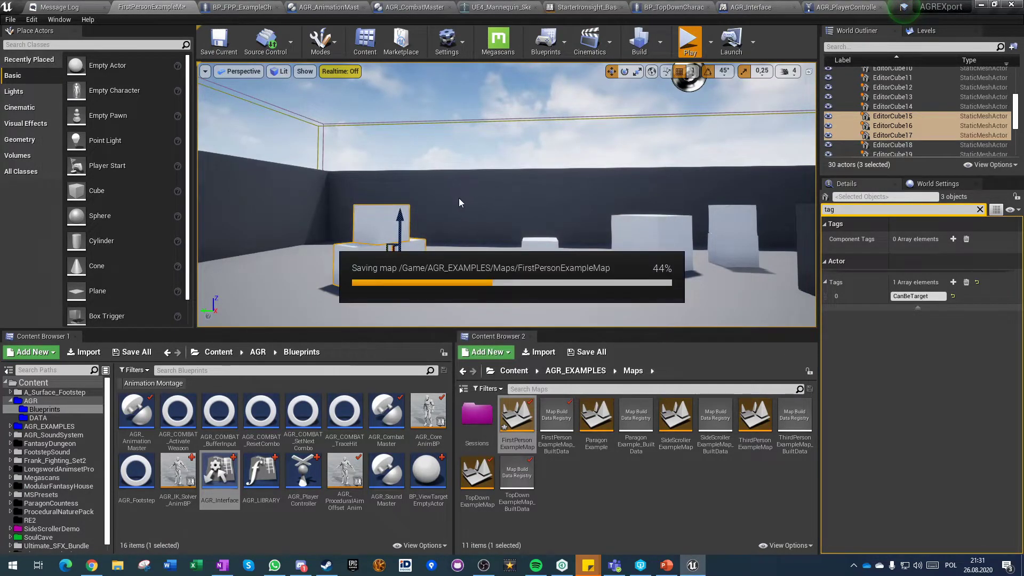
Play the level in full screen and move the third-person character toward the cubes, aiming at the large cube and the sky
{"action": "key", "text": "alt+p"}
{"action": "key", "text": "F11"}
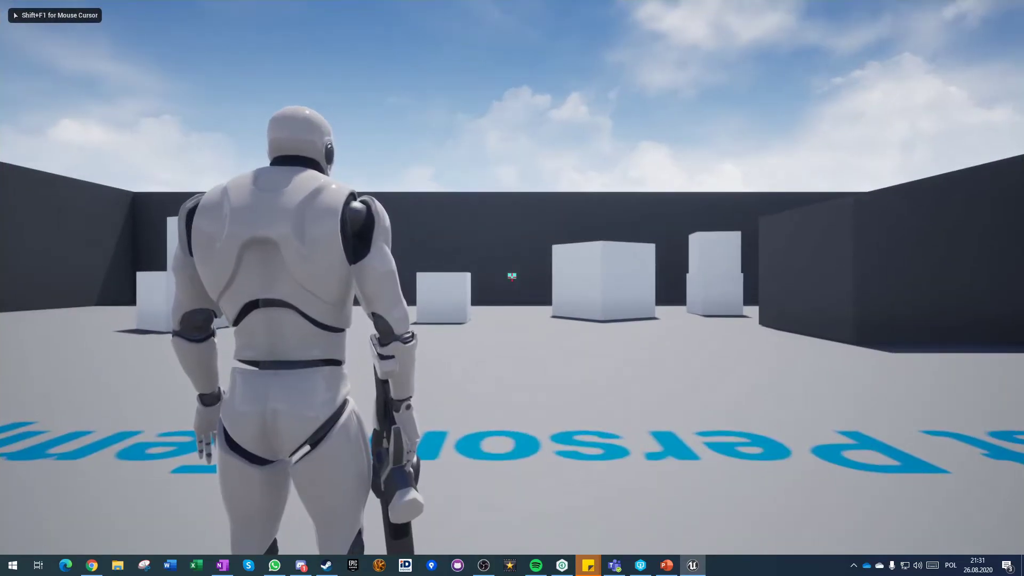
{"action": "key", "text": "w"}
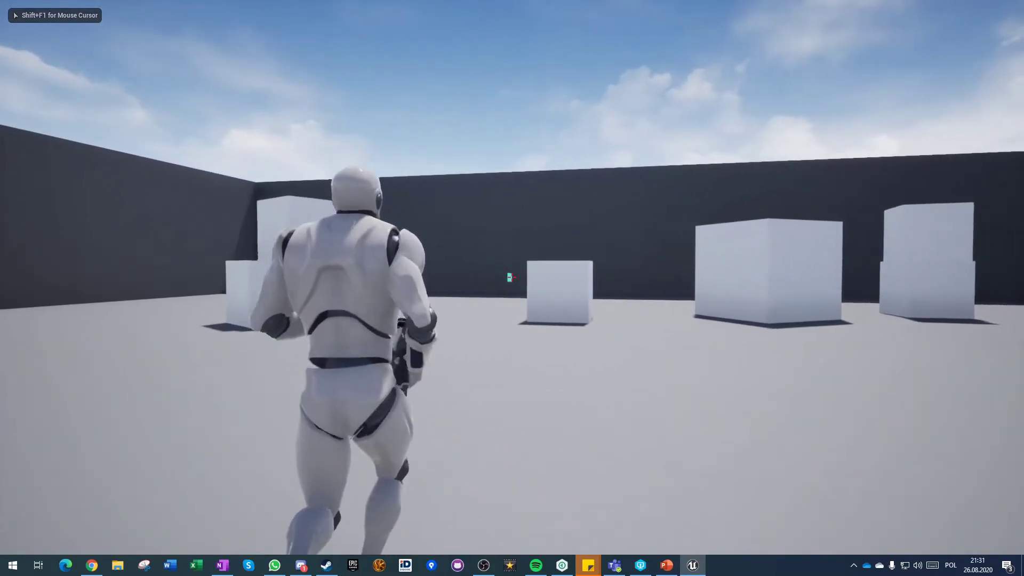
{"action": "key", "text": "d"}
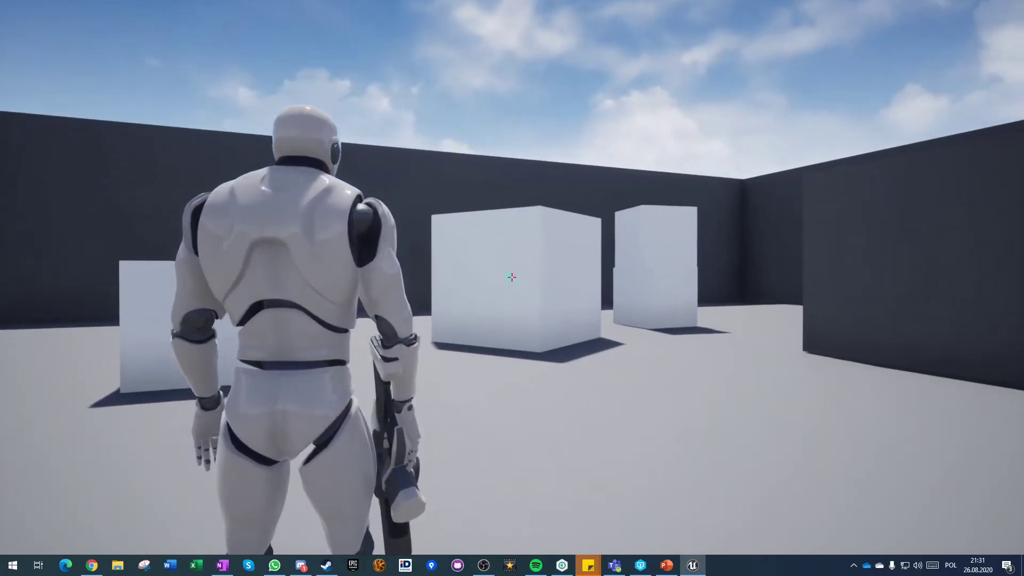
{"action": "left_click", "coordinate": [512, 277]}
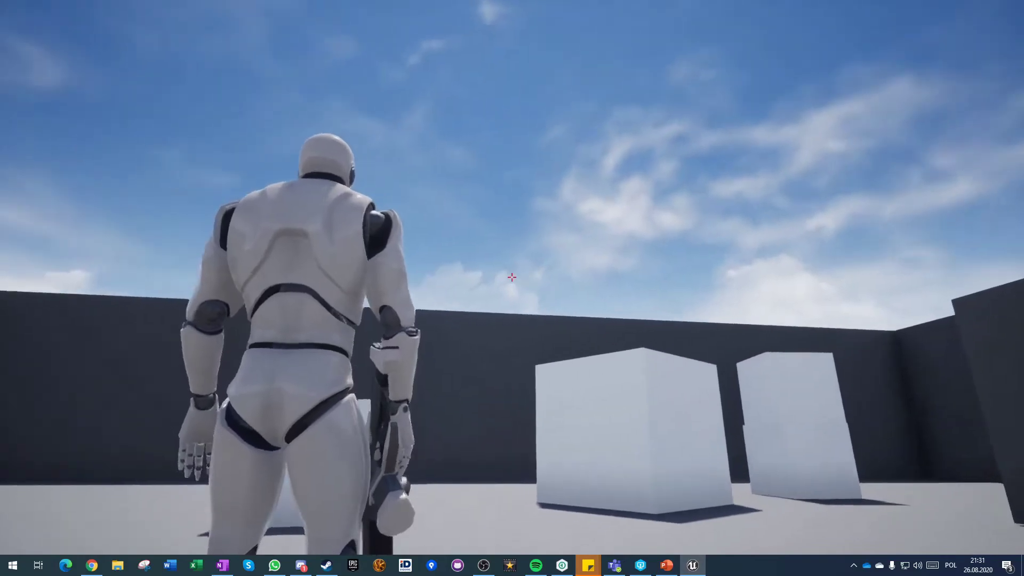
{"action": "left_click", "coordinate": [511, 277]}
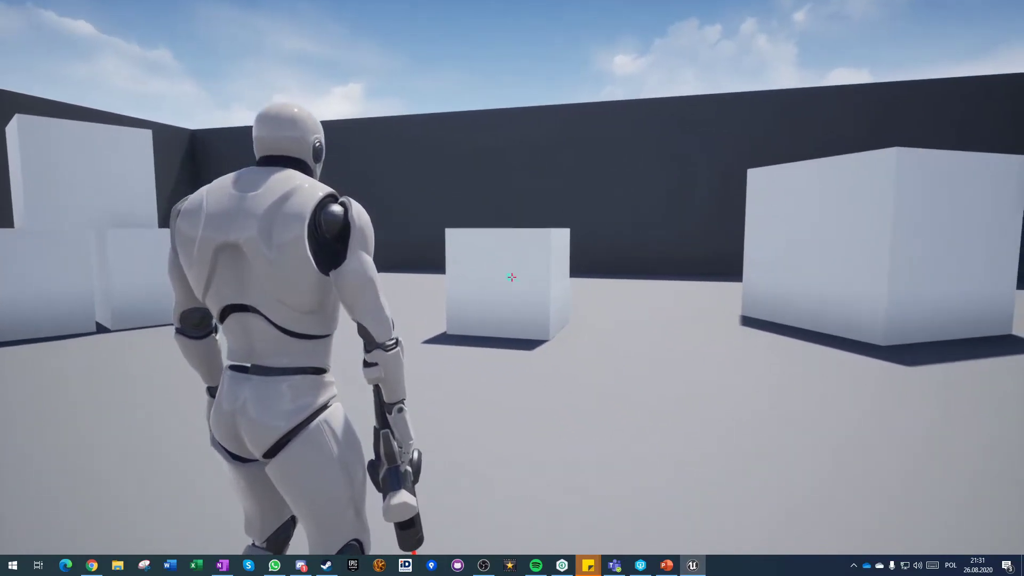
Run up to the single small cube and between the neighbouring cubes to watch the character's forward trace
{"action": "key", "text": "w"}
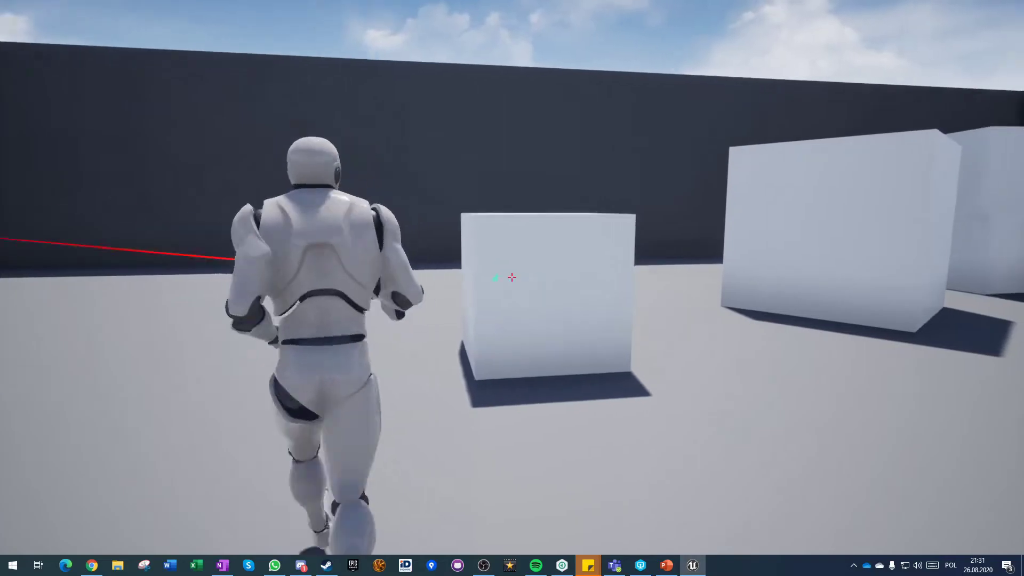
{"action": "key", "text": "w"}
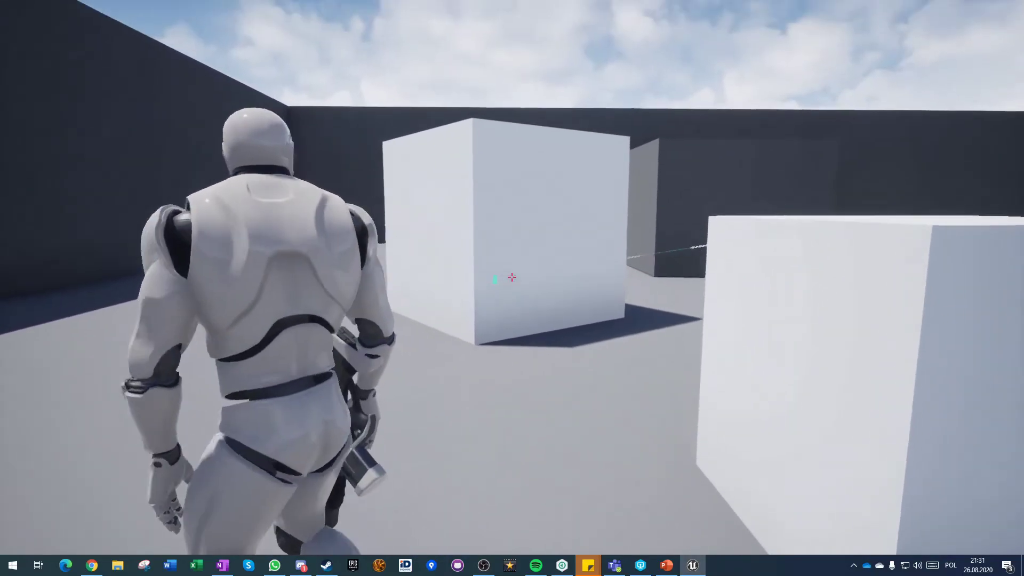
{"action": "left_click", "coordinate": [511, 276]}
{"action": "key", "text": "w"}
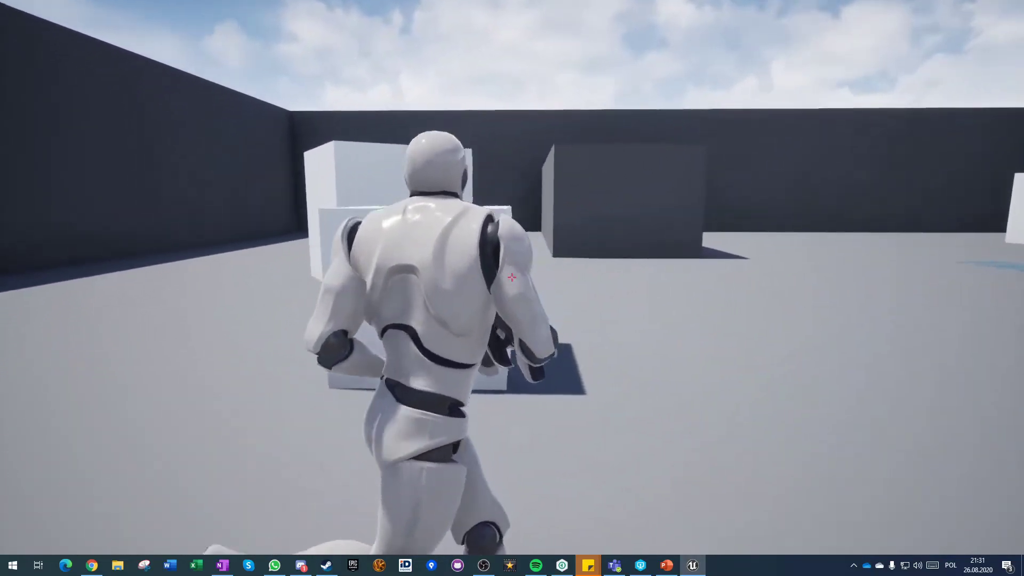
{"action": "key", "text": "w"}
{"action": "key", "text": "d"}
{"action": "key", "text": "a"}
{"action": "left_click", "coordinate": [512, 277]}
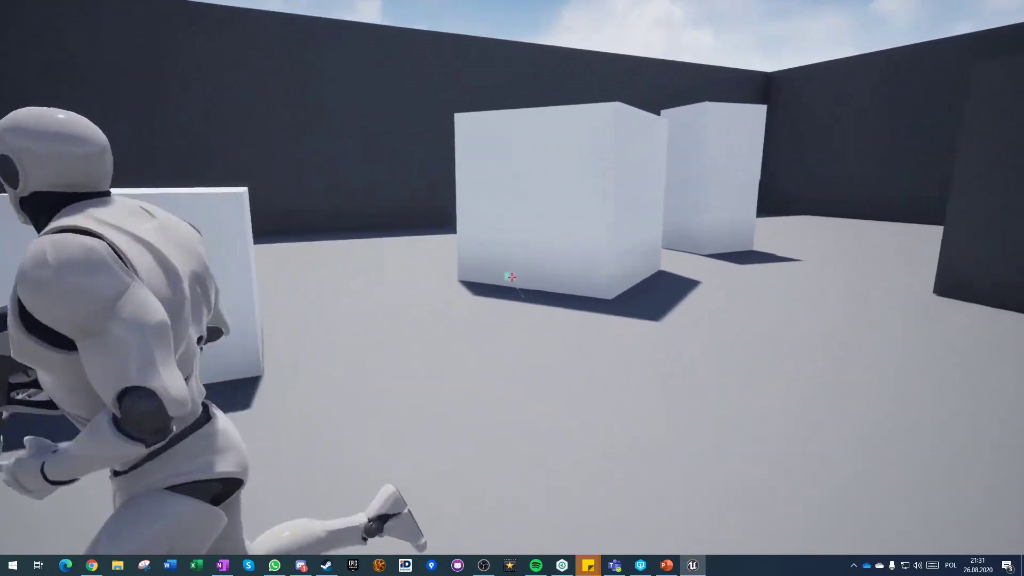
{"action": "key", "text": "s"}
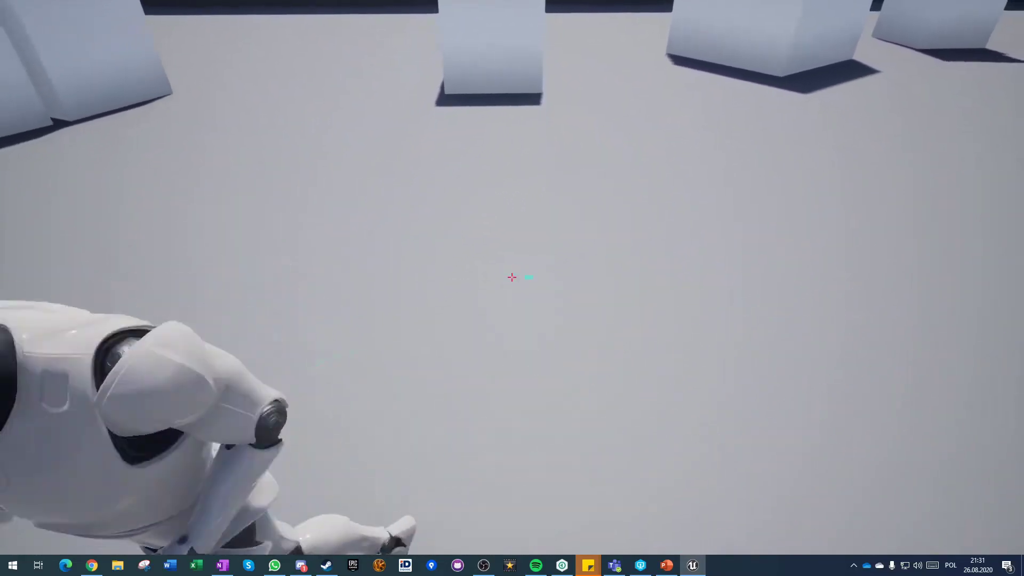
Circle the stack of three CanBeTarget cubes to examine how the aim assist reacts from different sides
{"action": "key", "text": "w"}
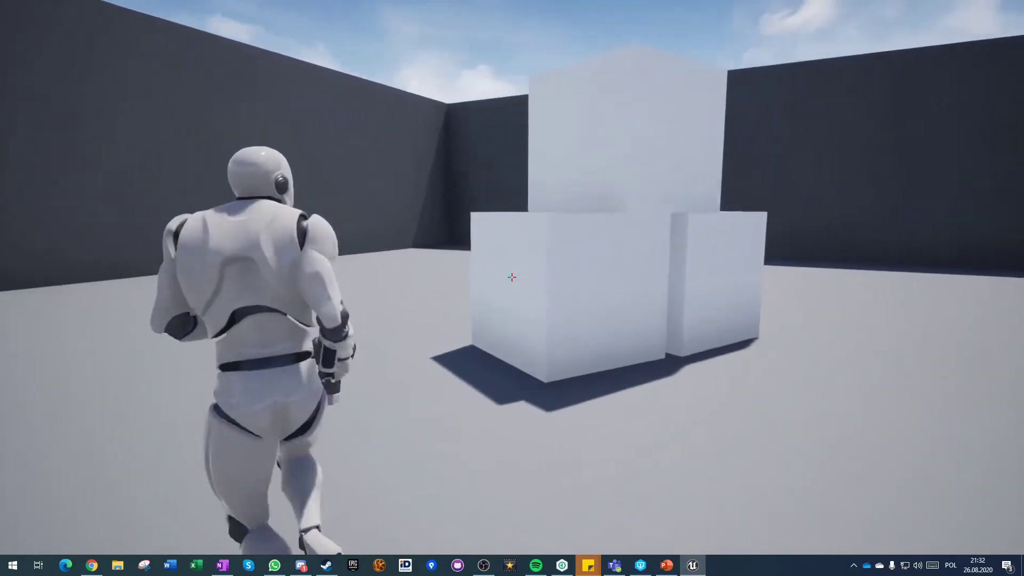
{"action": "key", "text": "a"}
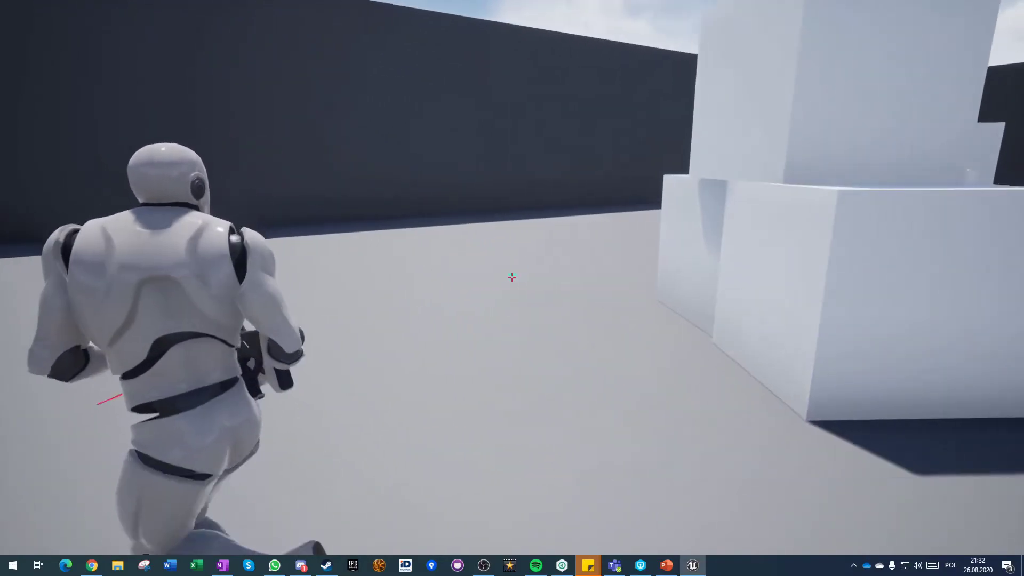
{"action": "key", "text": "s"}
{"action": "key", "text": "d"}
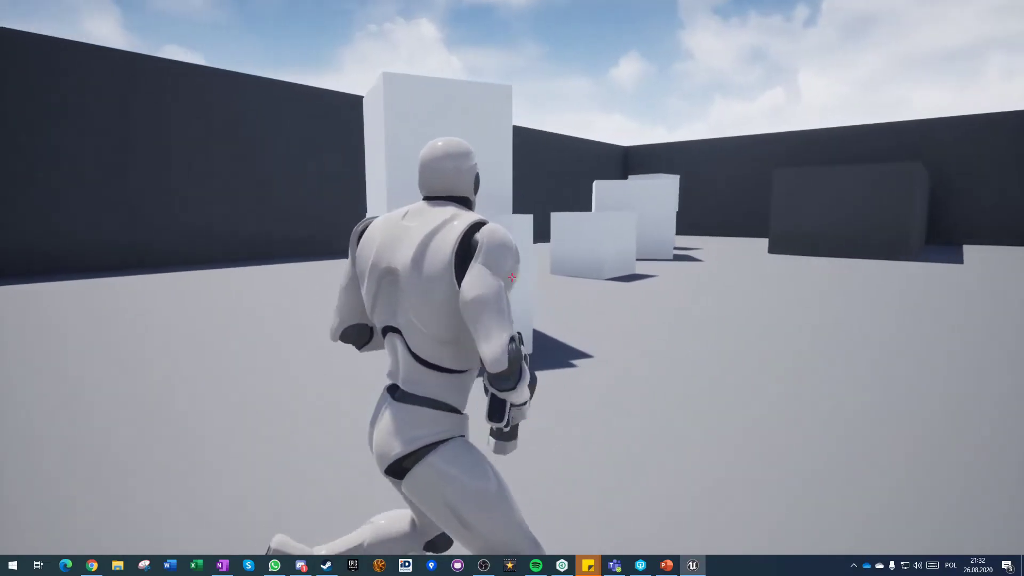
{"action": "key", "text": "d"}
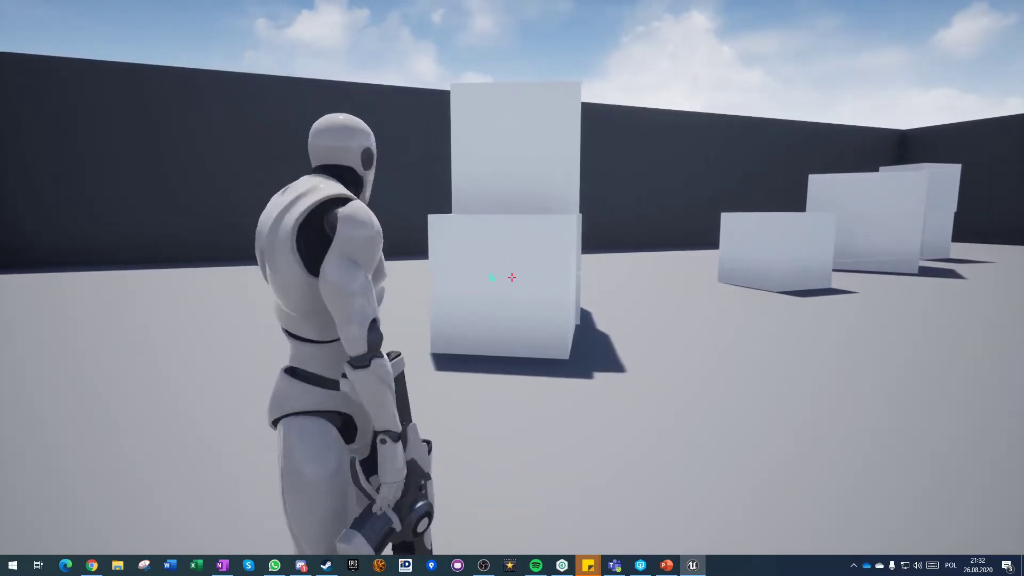
{"action": "key", "text": "w"}
{"action": "key", "text": "d"}
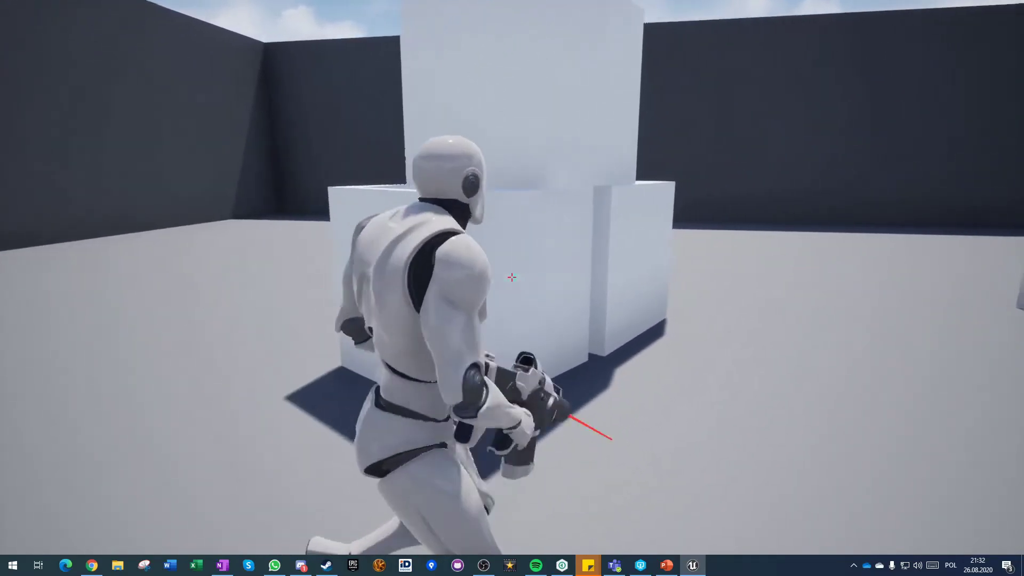
{"action": "key", "text": "w"}
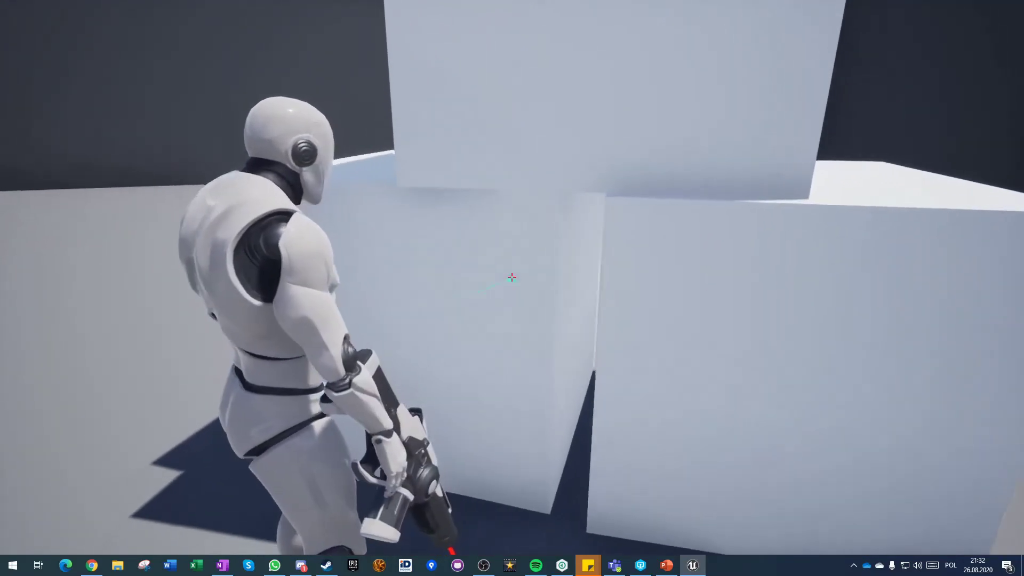
{"action": "key", "text": "a"}
{"action": "key", "text": "w"}
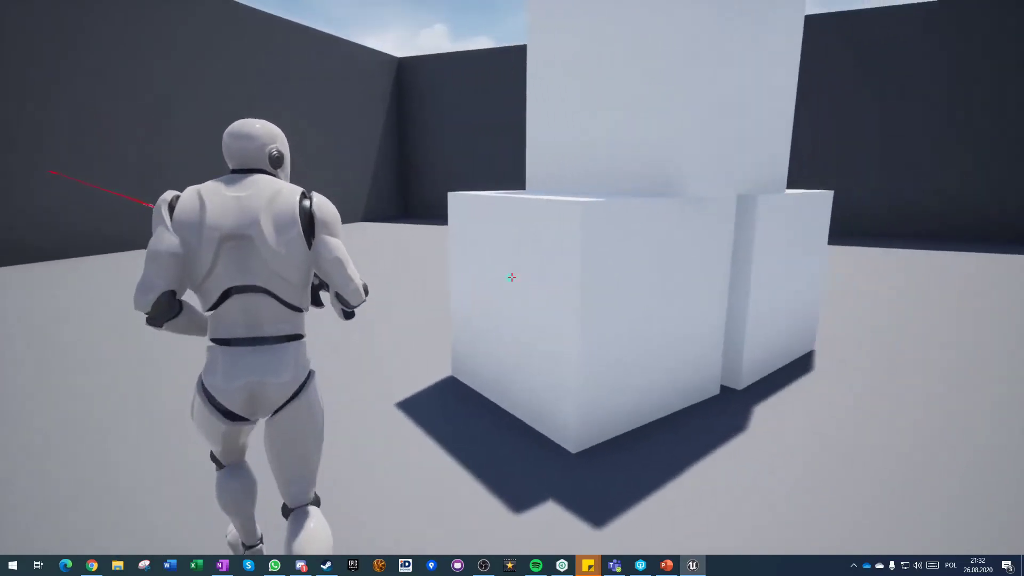
{"action": "key", "text": "w"}
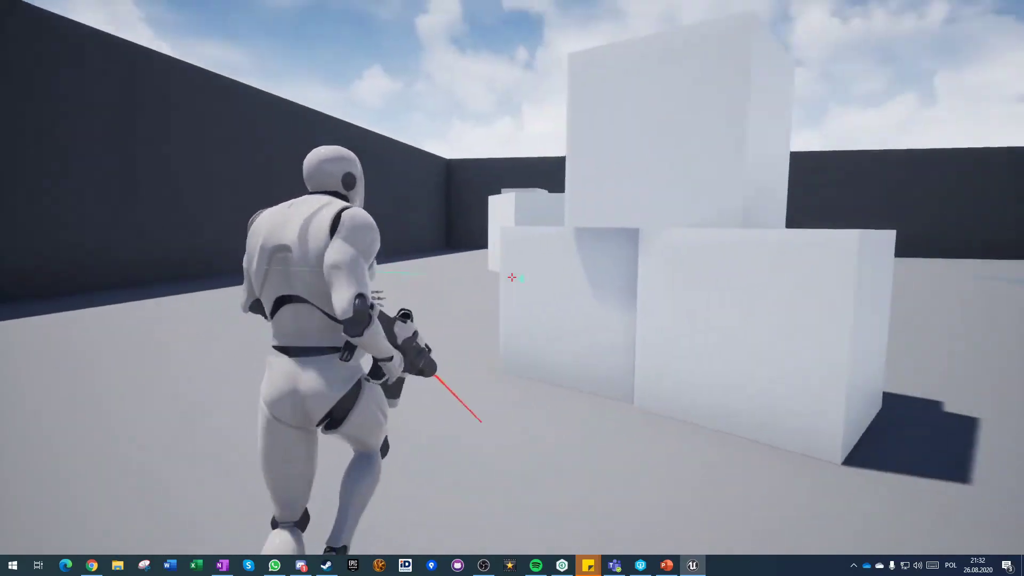
Run past the stack across the open floor and aim at the stacked and single cubes from a distance
{"action": "key", "text": "w"}
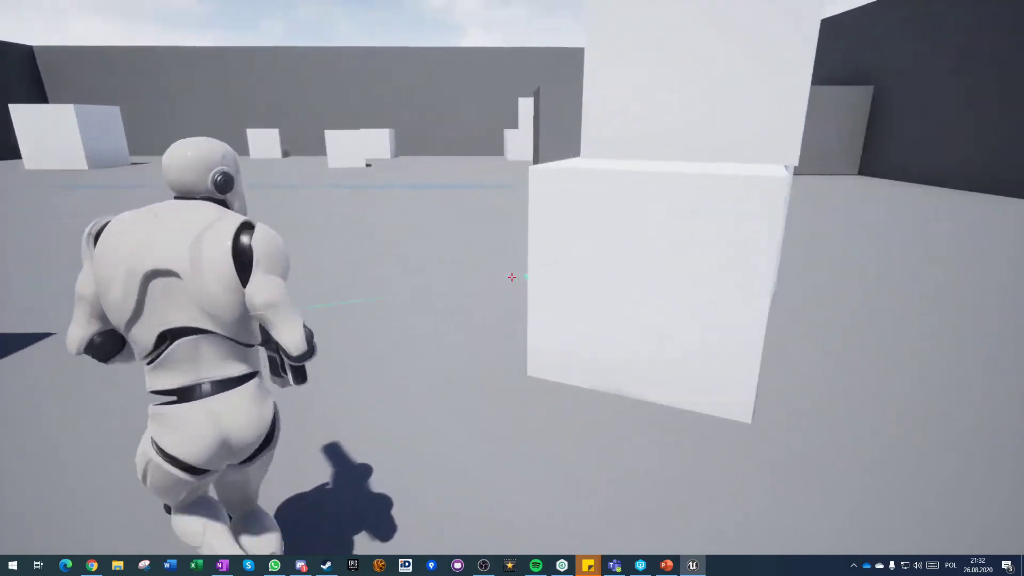
{"action": "key", "text": "w"}
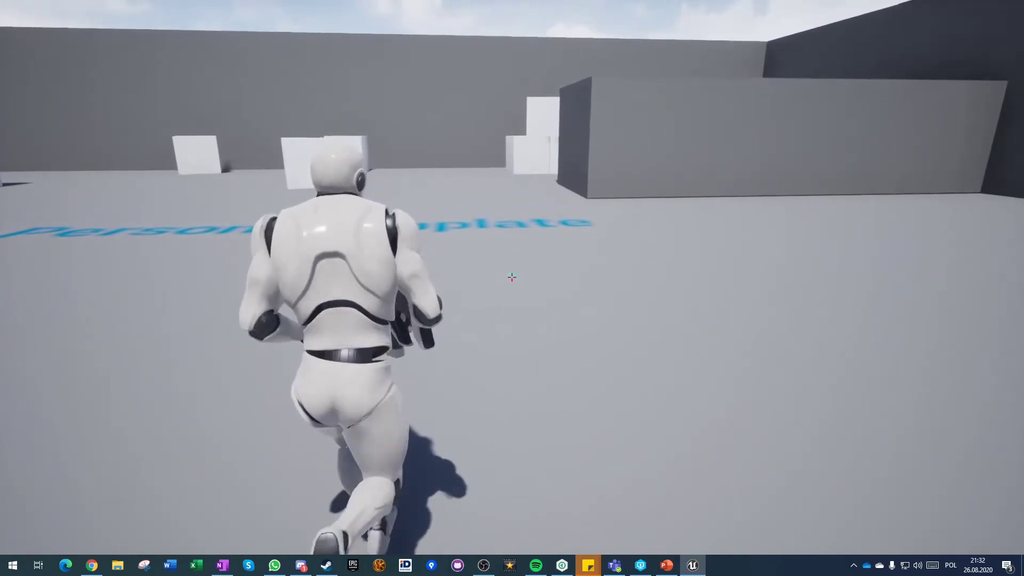
{"action": "key", "text": "w"}
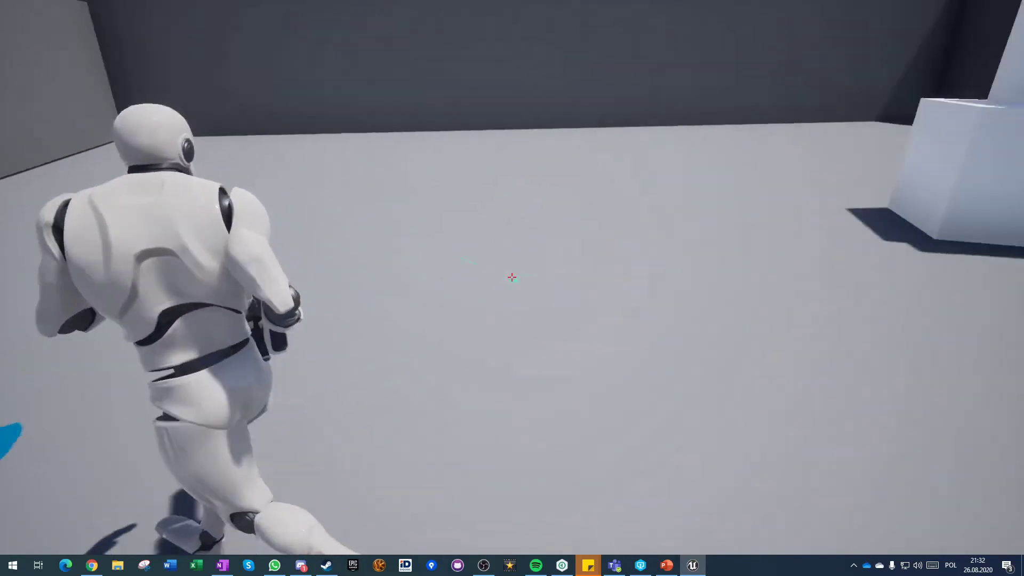
{"action": "key", "text": "w"}
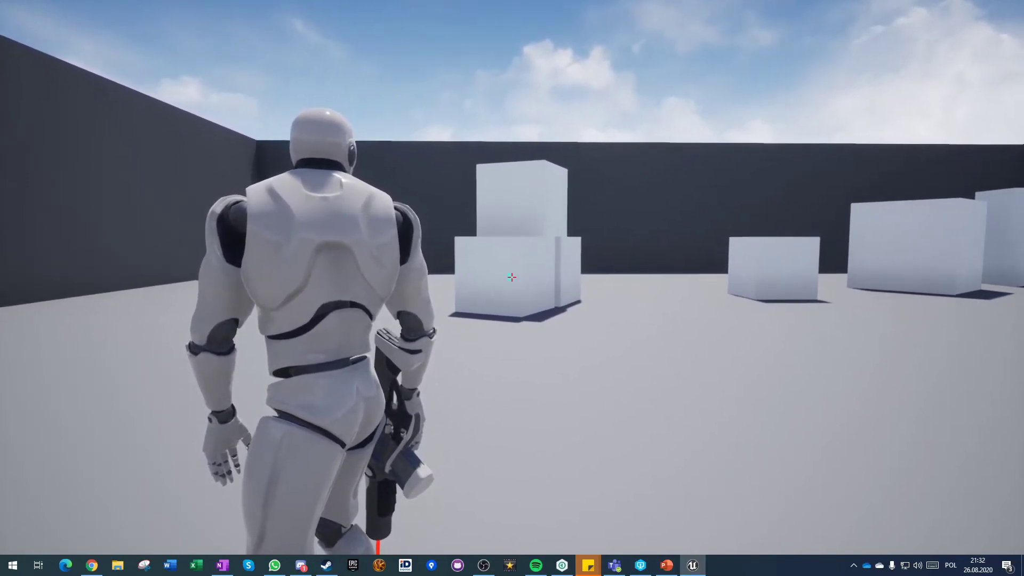
{"action": "key", "text": "w"}
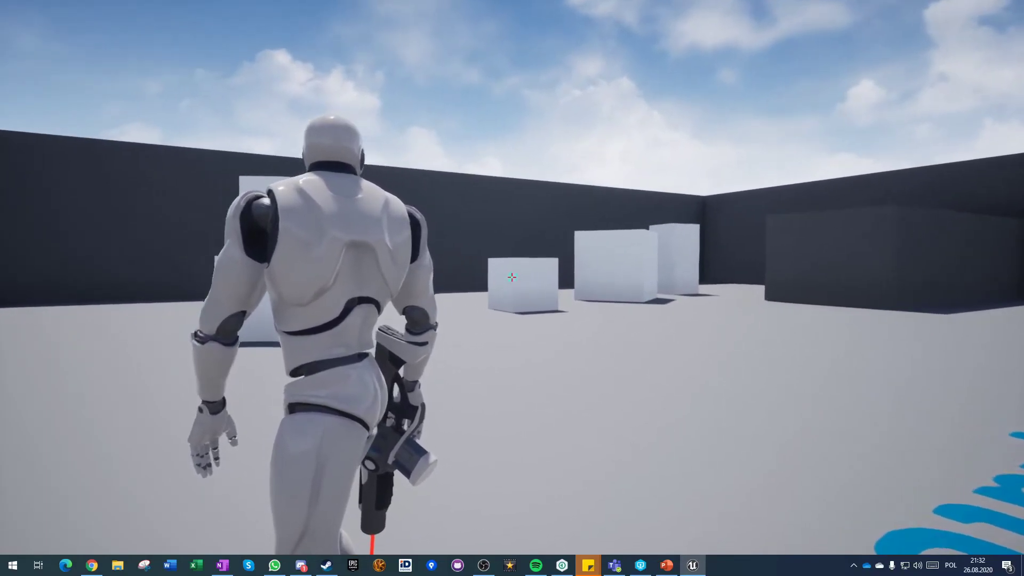
{"action": "key", "text": "d"}
{"action": "key", "text": "w"}
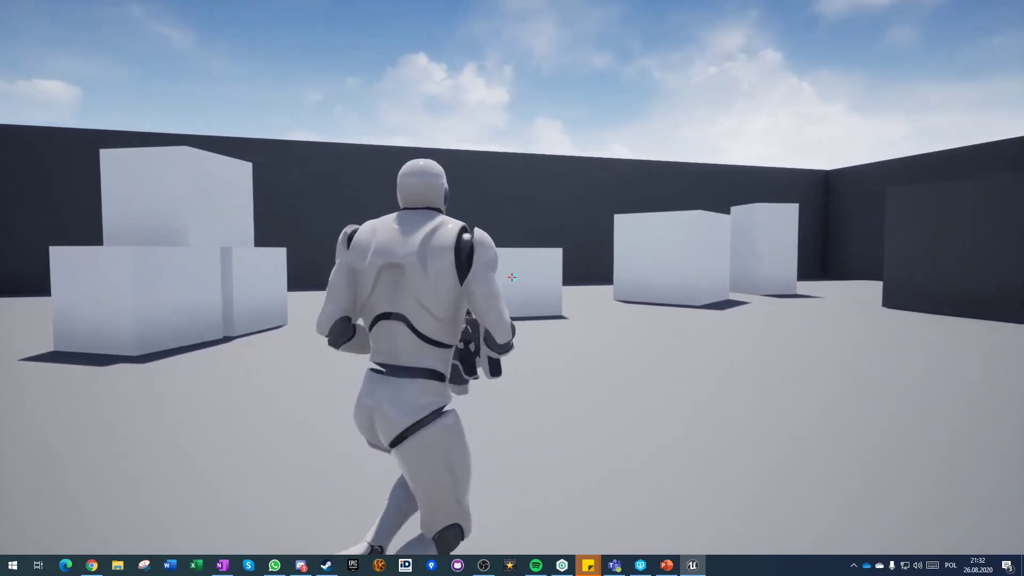
{"action": "key", "text": "d"}
{"action": "key", "text": "s"}
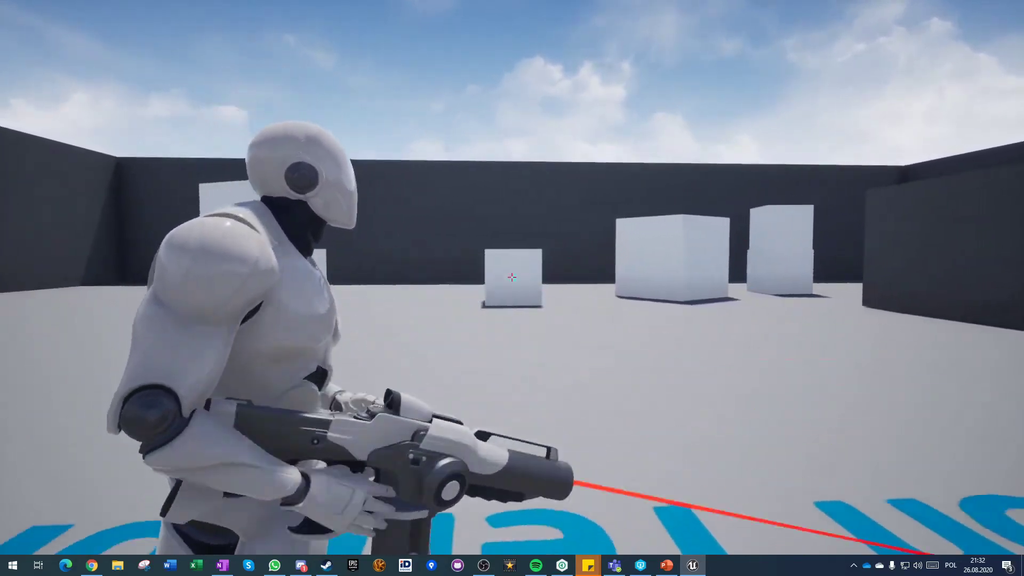
{"action": "key", "text": "w"}
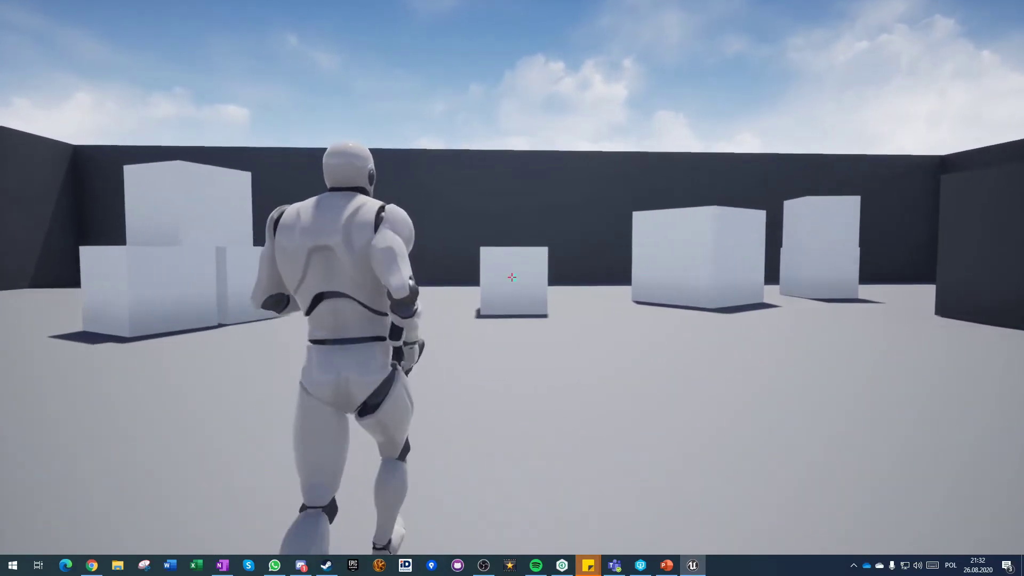
Ready the weapon in first-person view and walk around the arena checking its red aim line against the floor and cubes
{"action": "key", "text": "1"}
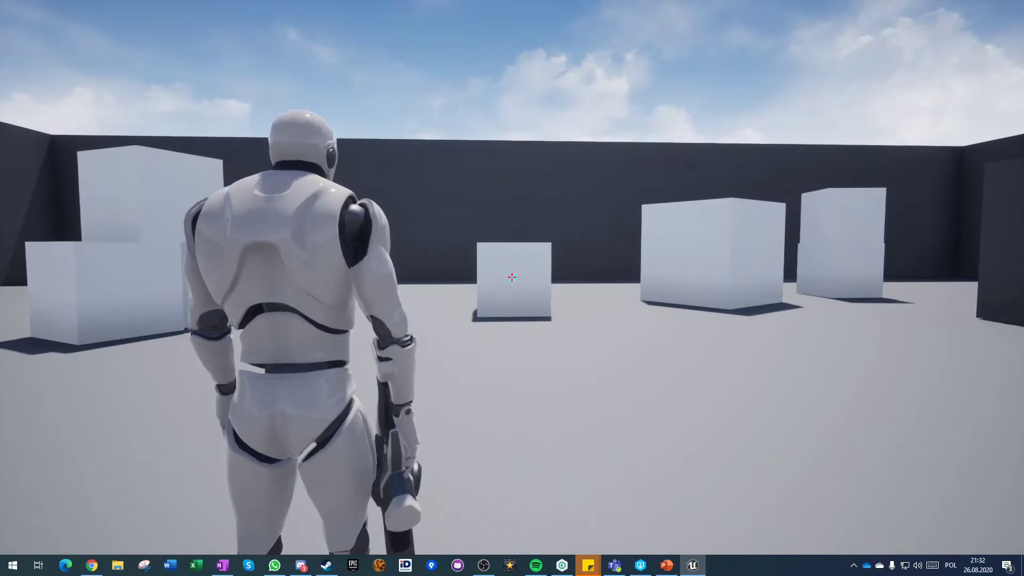
{"action": "key", "text": "w"}
{"action": "right_click", "coordinate": [512, 277]}
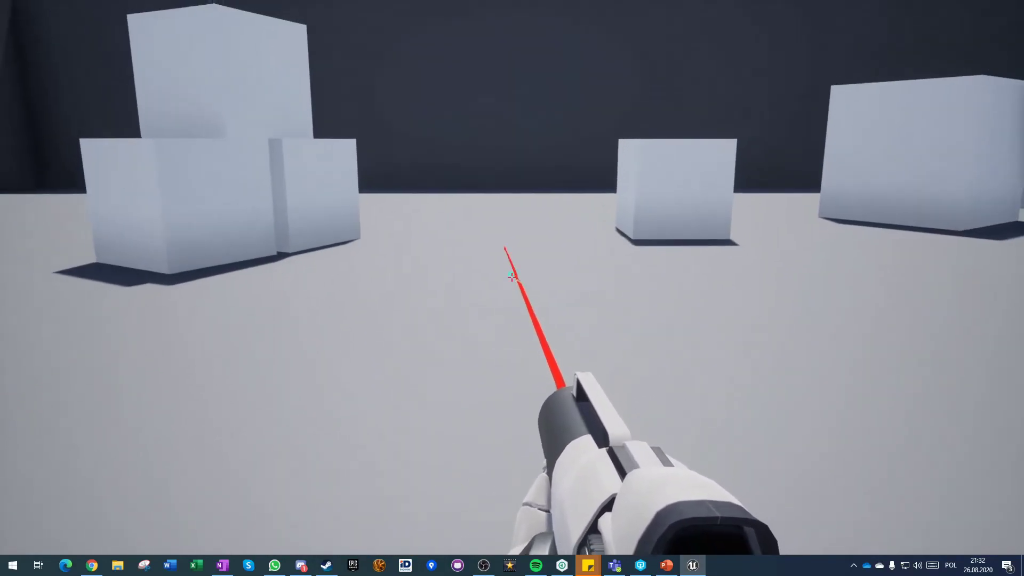
{"action": "key", "text": "s"}
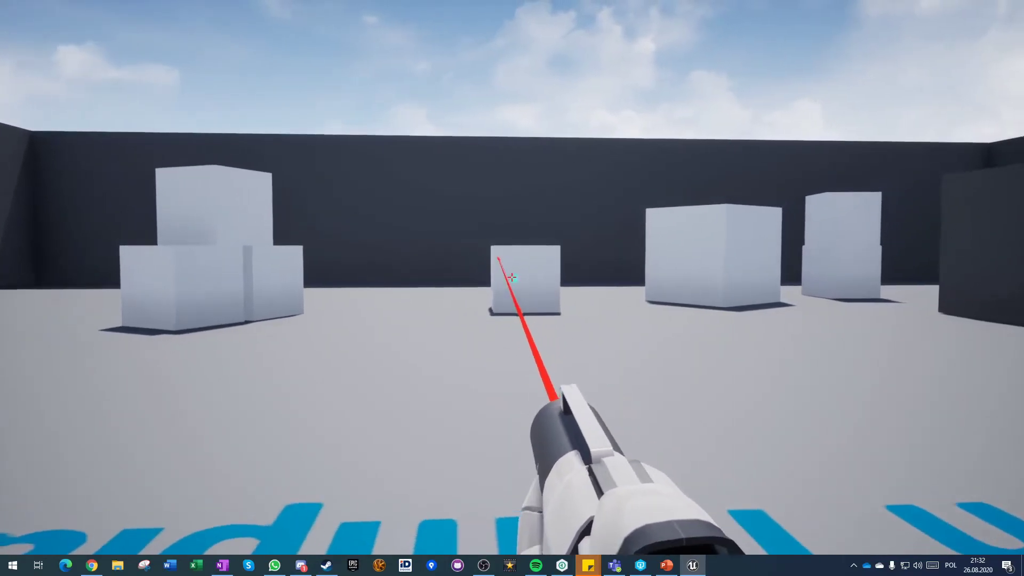
{"action": "key", "text": "w"}
{"action": "key", "text": "a"}
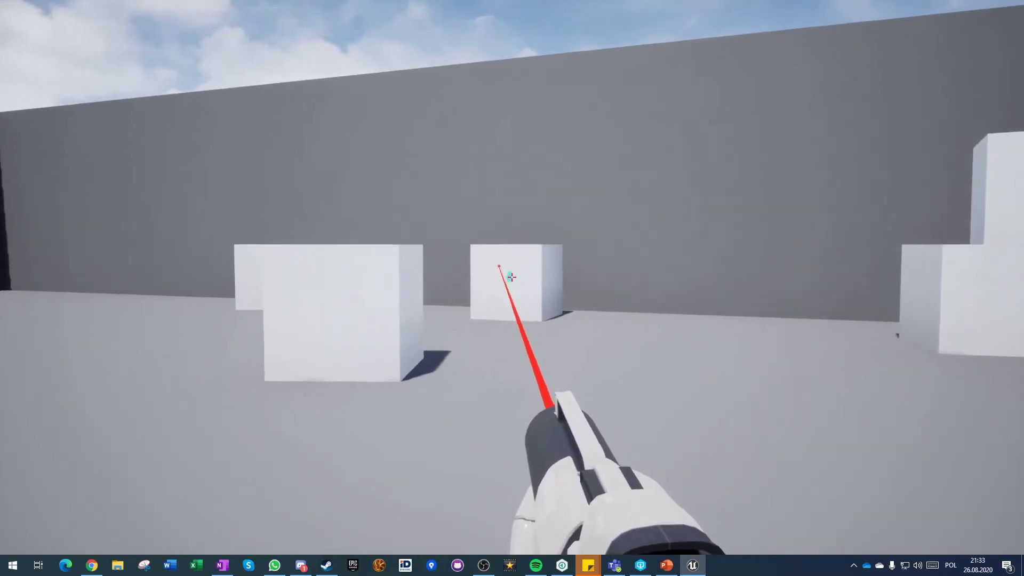
{"action": "key", "text": "w"}
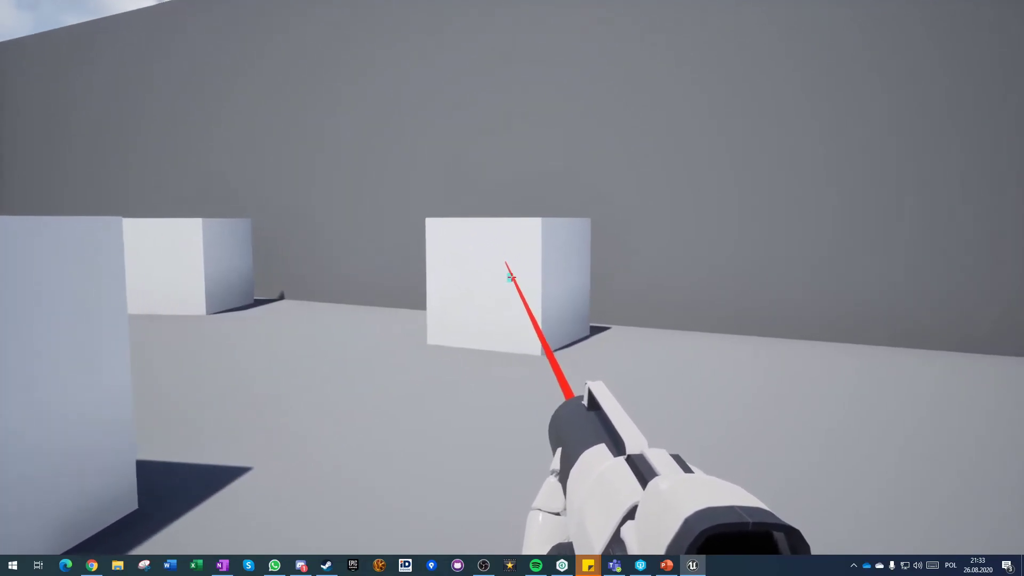
Walk among the single cubes in first-person view and aim at their faces and the wall to check the red line
{"action": "key", "text": "w"}
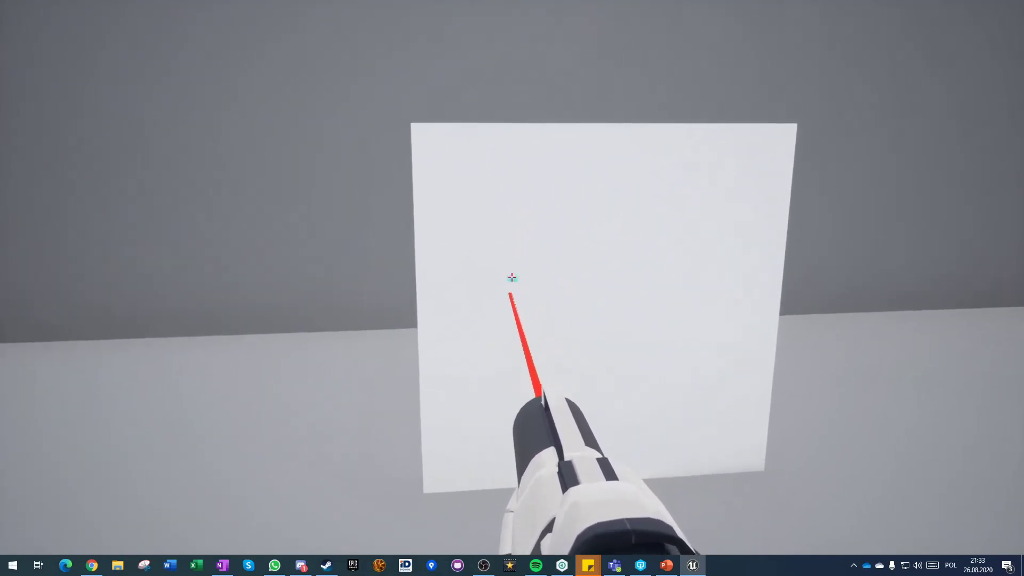
{"action": "key", "text": "s"}
{"action": "key", "text": "a"}
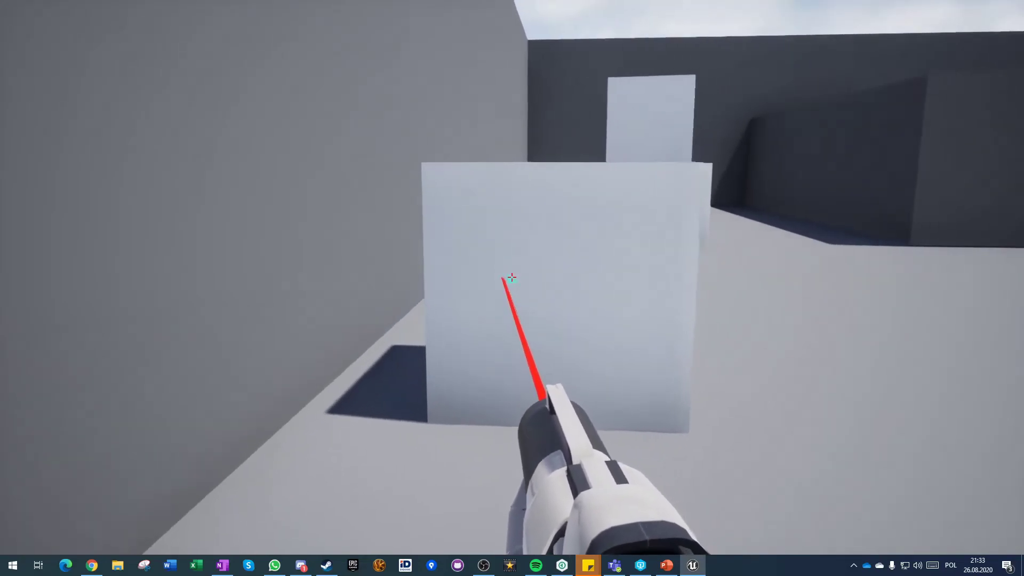
{"action": "key", "text": "d"}
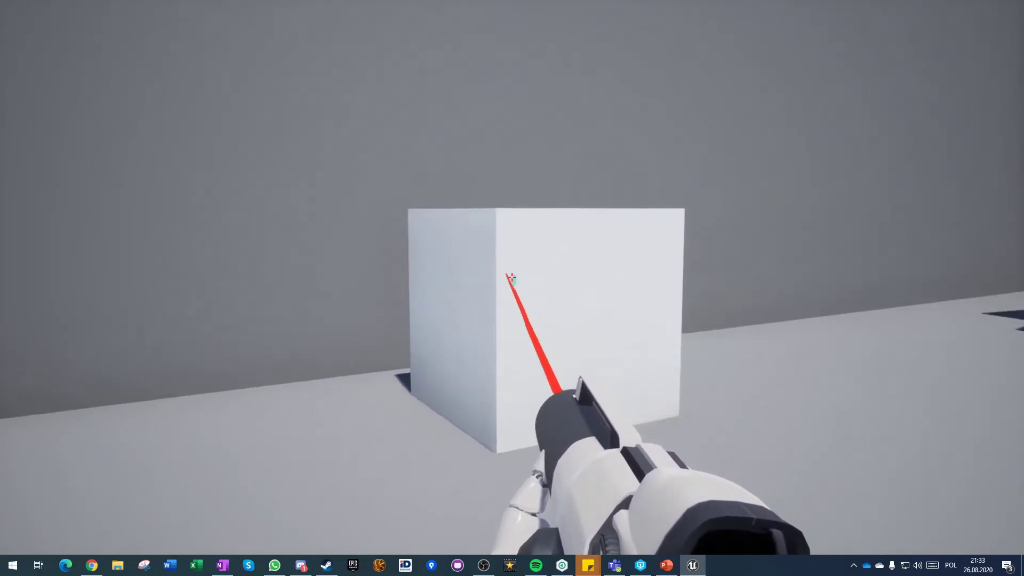
{"action": "key", "text": "d"}
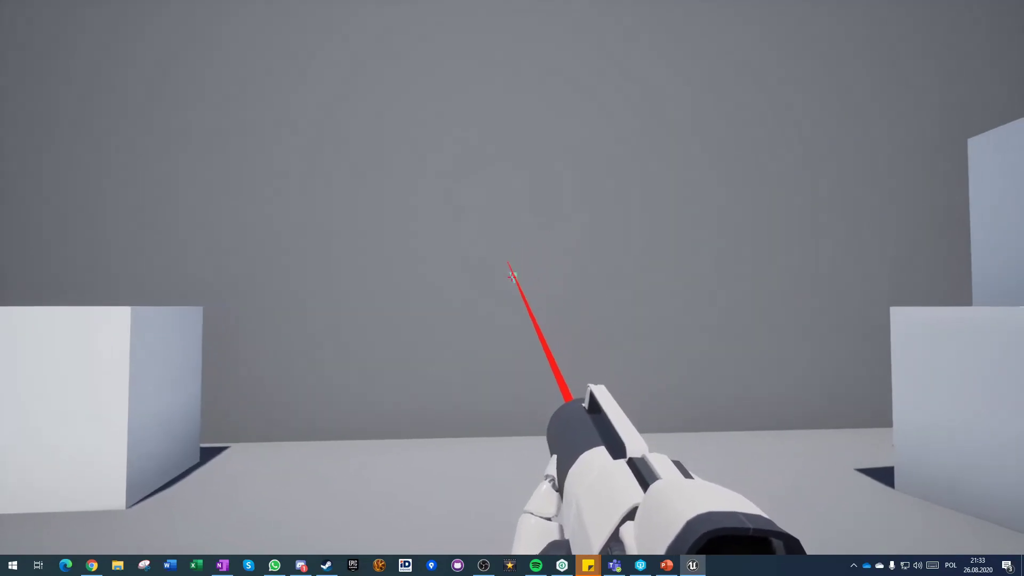
{"action": "key", "text": "s"}
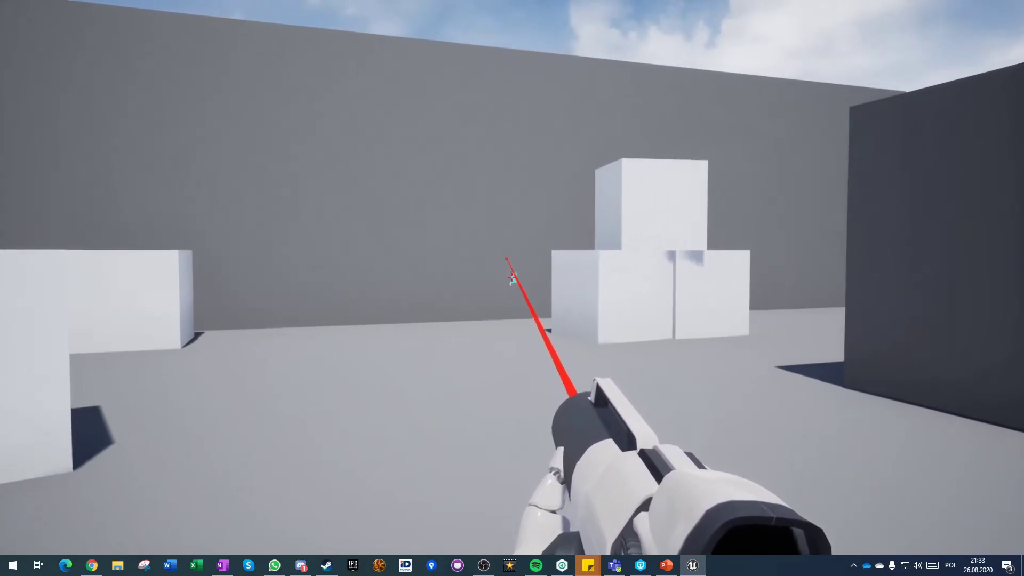
{"action": "key", "text": "s"}
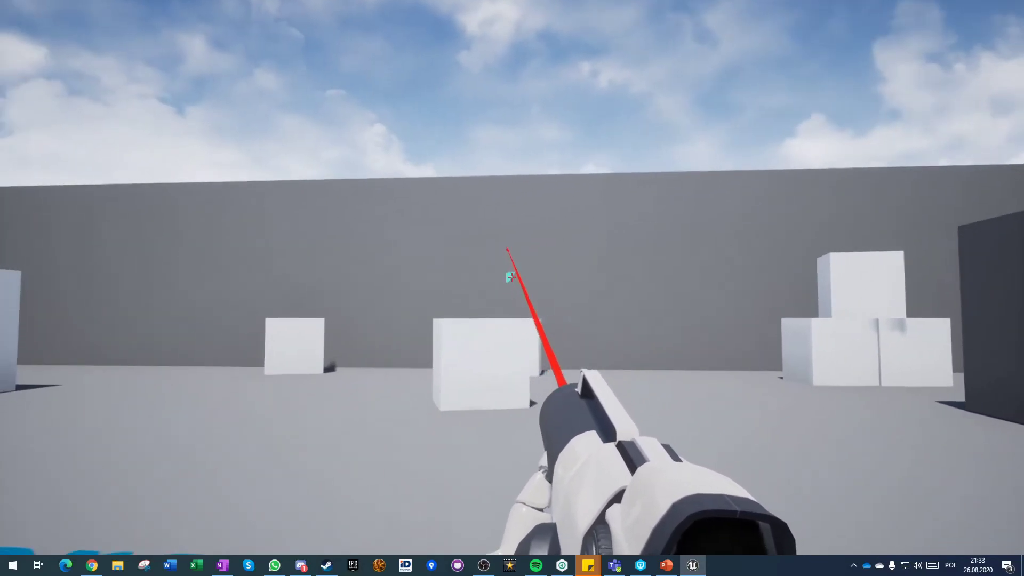
Back away from the stack of three cubes and strafe around it in first-person view while aiming at its lower and upper cubes
{"action": "key", "text": "w"}
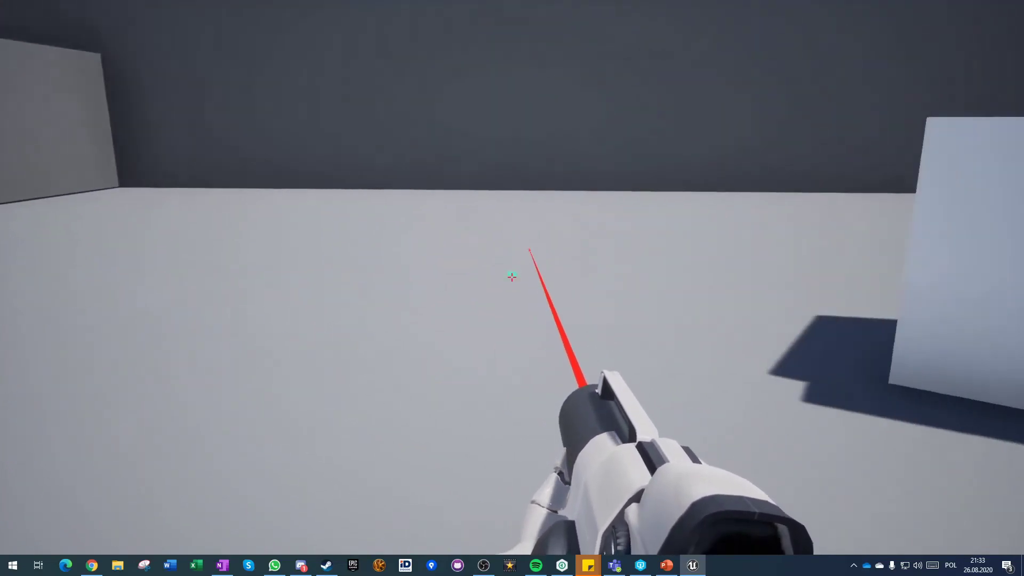
{"action": "key", "text": "s"}
{"action": "key", "text": "s"}
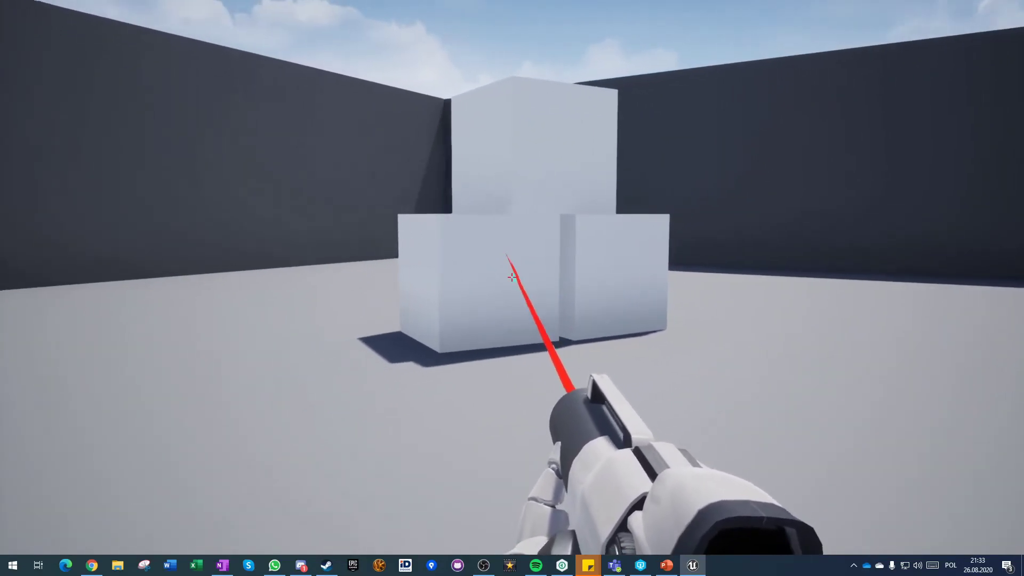
{"action": "key", "text": "s"}
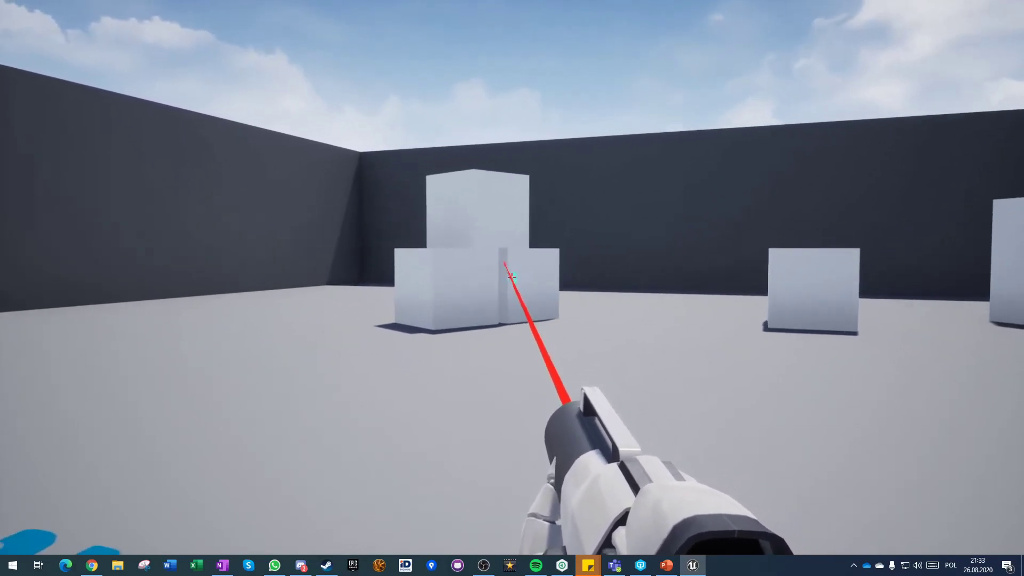
{"action": "key", "text": "a"}
{"action": "key", "text": "w"}
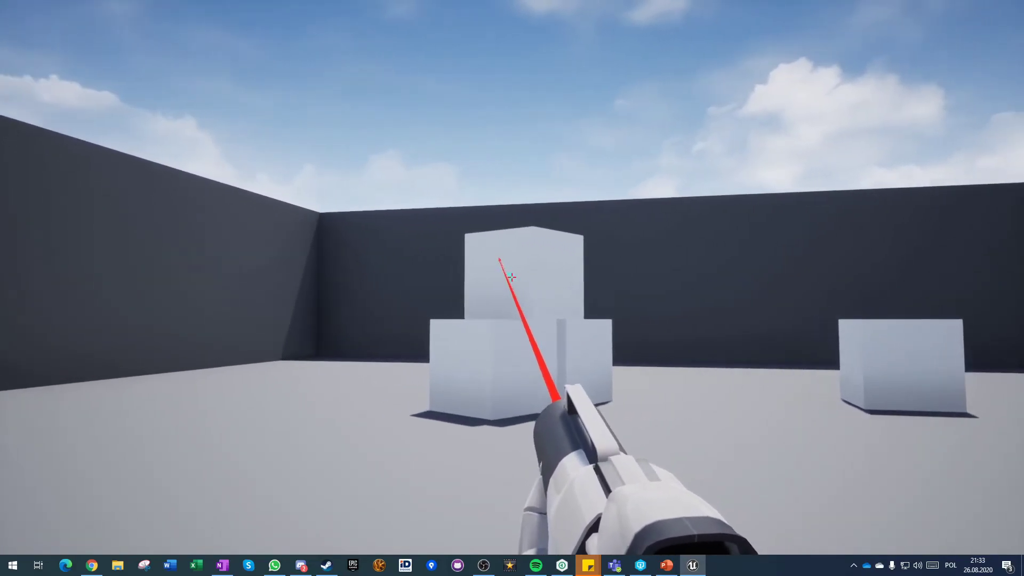
{"action": "key", "text": "a"}
{"action": "key", "text": "w"}
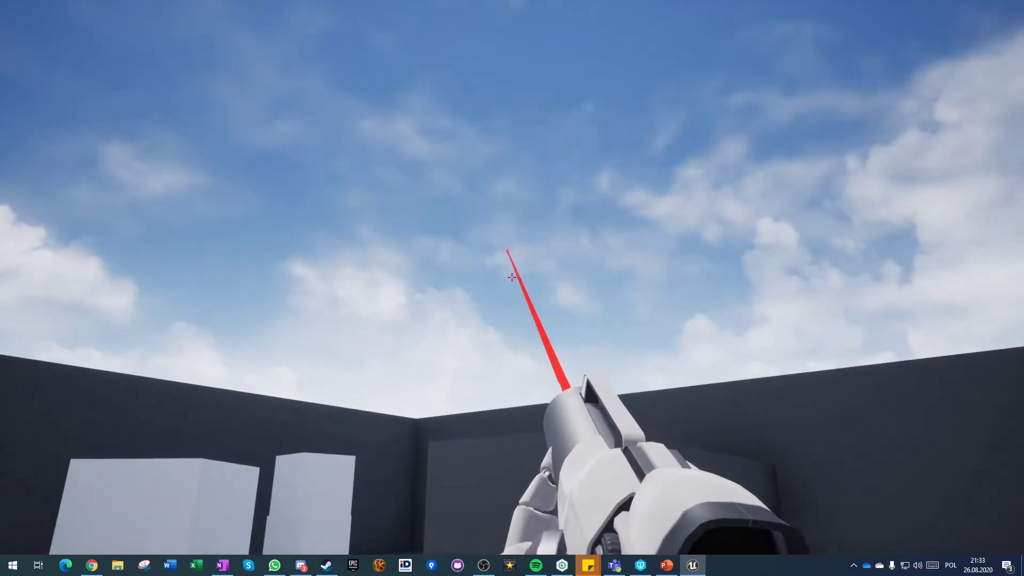
Switch to third-person view and run across the floor lettering to observe the character's movement with the weapon lowered
{"action": "key", "text": "s"}
{"action": "key", "text": "v"}
{"action": "key", "text": "w"}
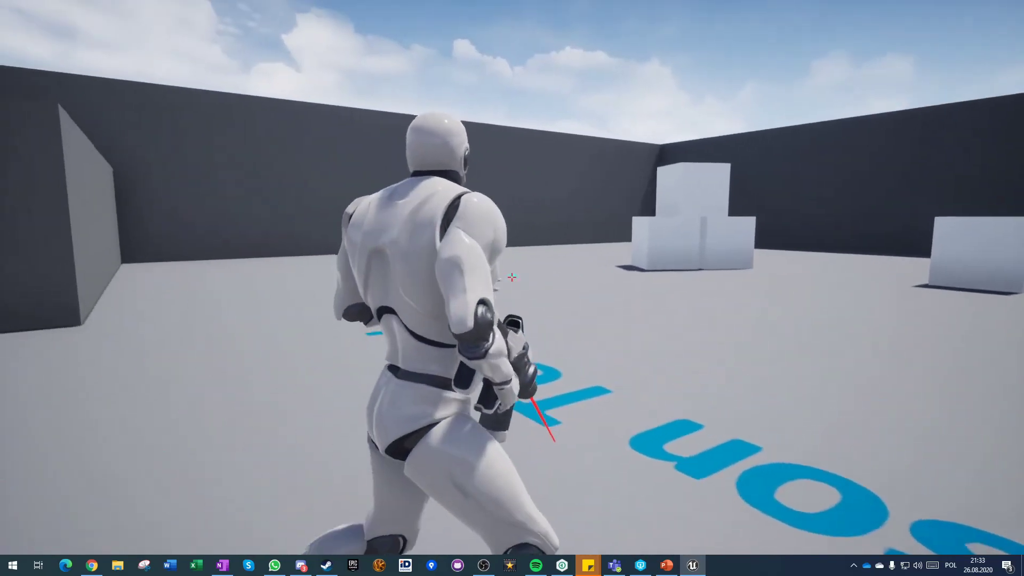
{"action": "key", "text": "d"}
{"action": "key", "text": "a"}
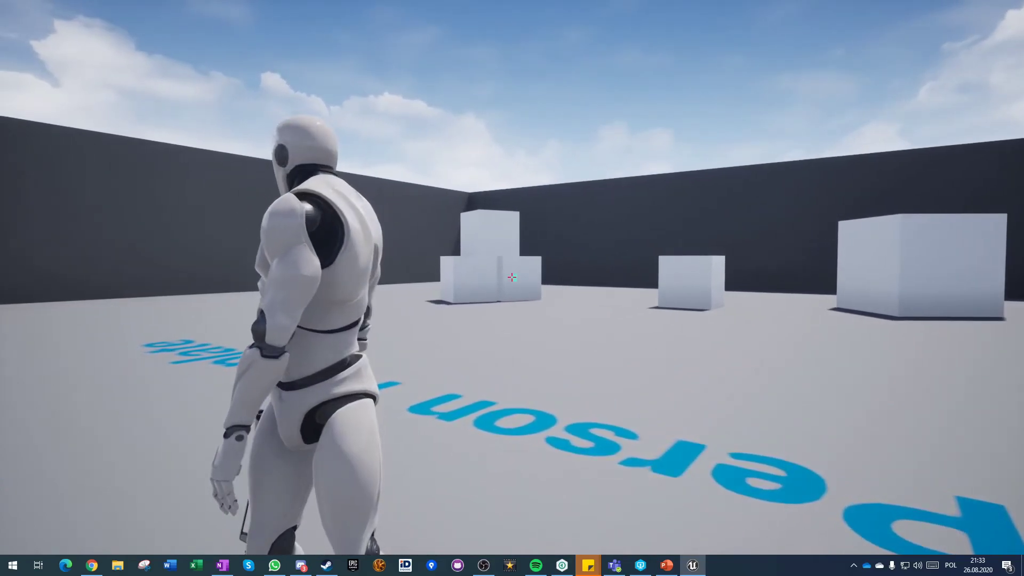
{"action": "key", "text": "w"}
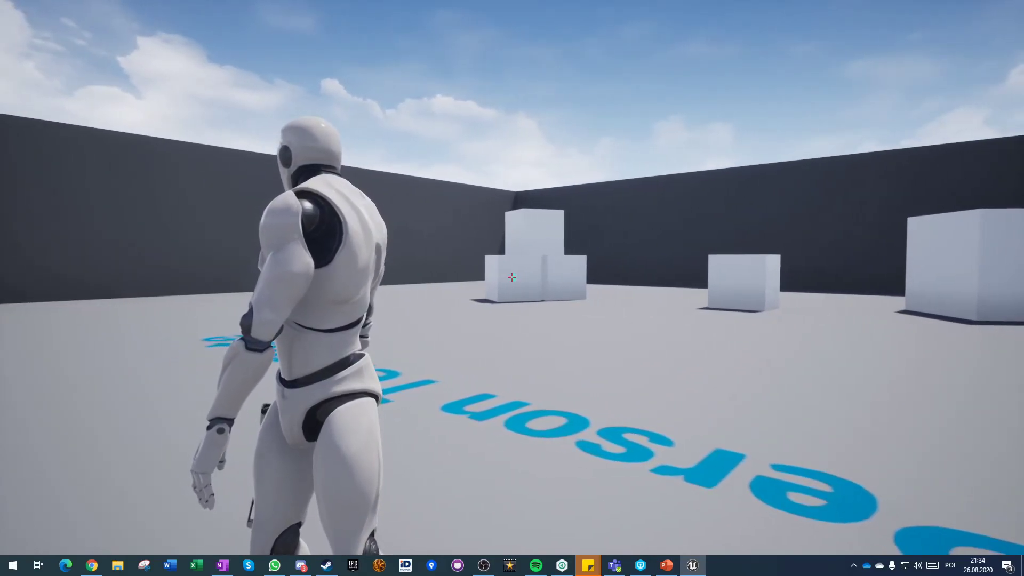
Turn the third-person camera around the standing character to examine its trace toward the stacked cubes and the sky
{"action": "left_click", "coordinate": [512, 276]}
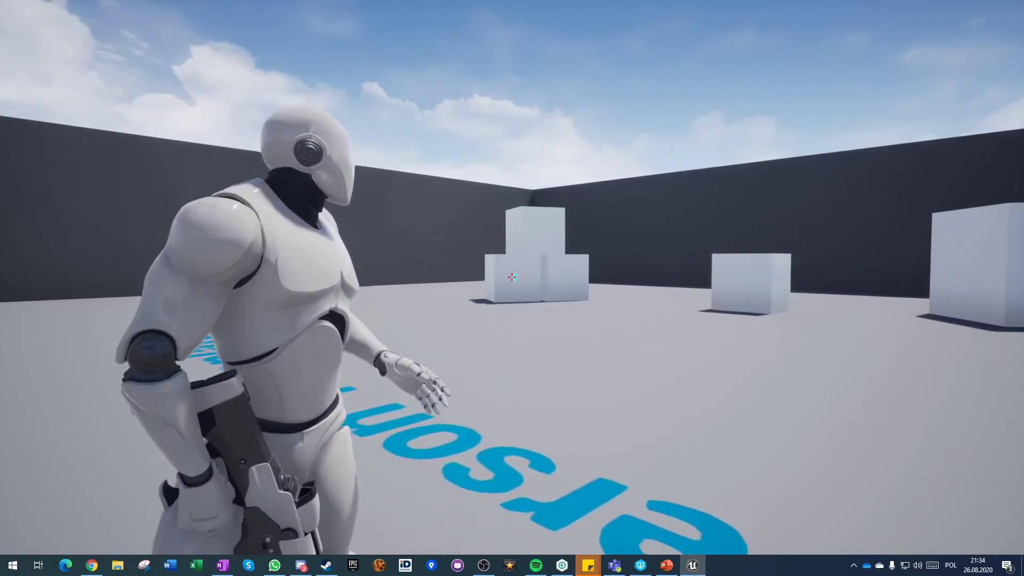
{"action": "left_click", "coordinate": [512, 276]}
{"action": "left_click", "coordinate": [511, 277]}
{"action": "left_click", "coordinate": [512, 276]}
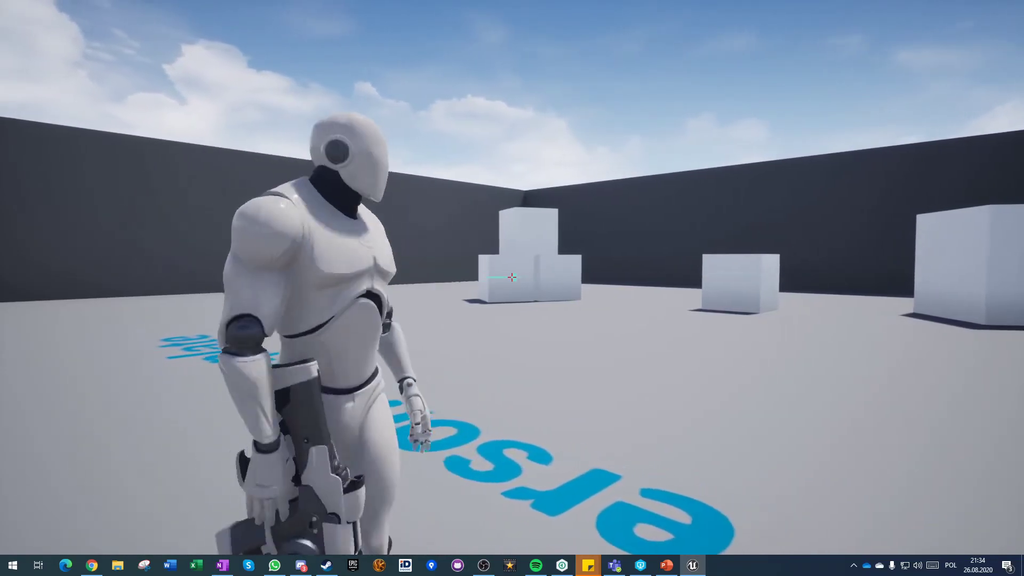
{"action": "key", "text": "a"}
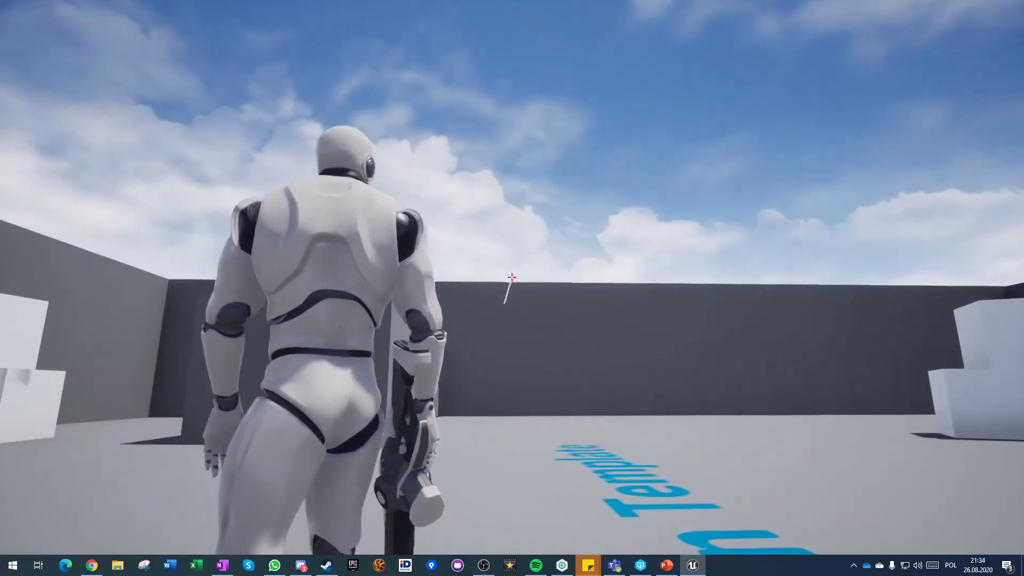
Toggle to first-person view and back, and move around the cubes in third person with the weapon aimed
{"action": "key", "text": "v"}
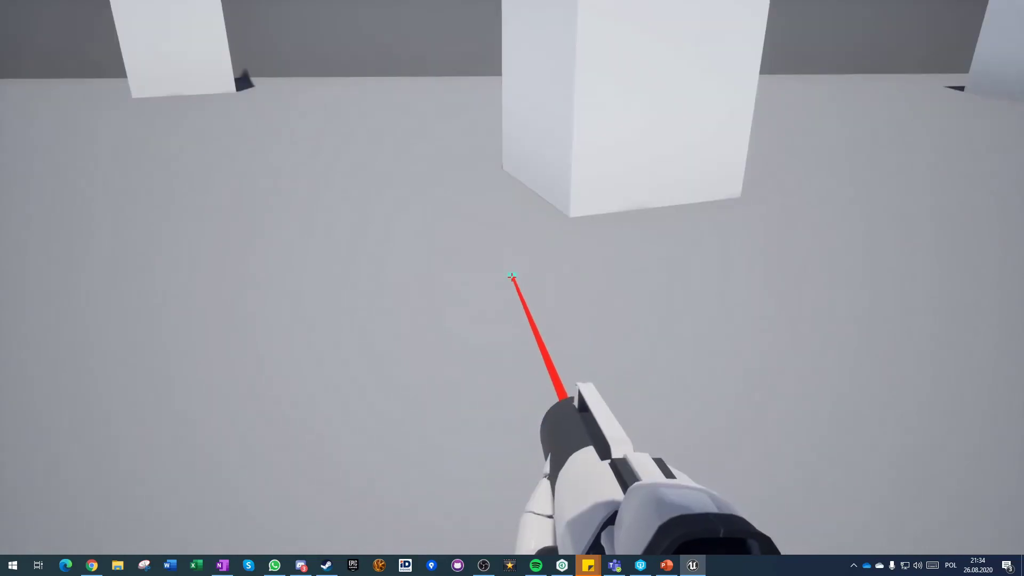
{"action": "key", "text": "v"}
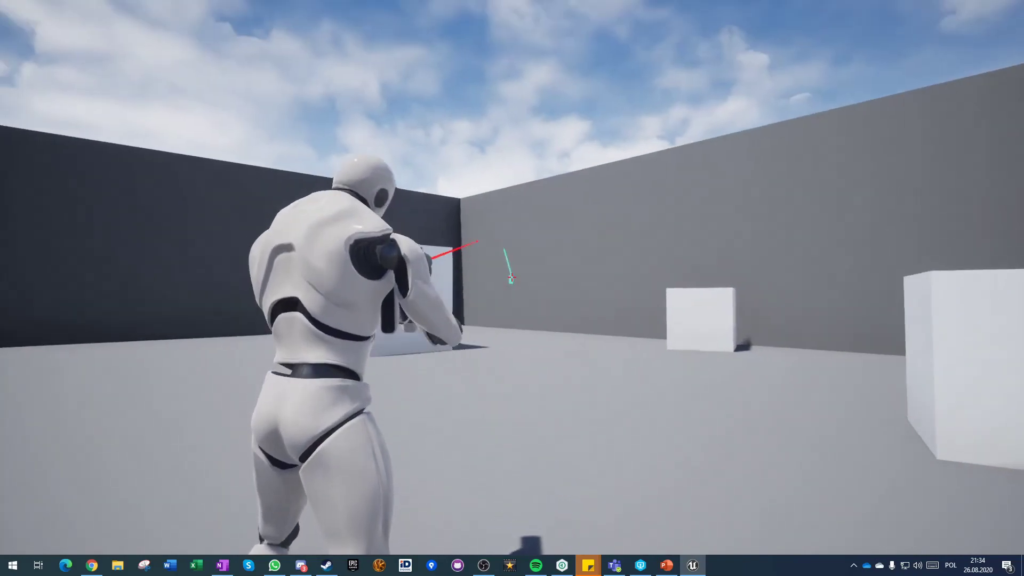
{"action": "key", "text": "d"}
{"action": "key", "text": "w"}
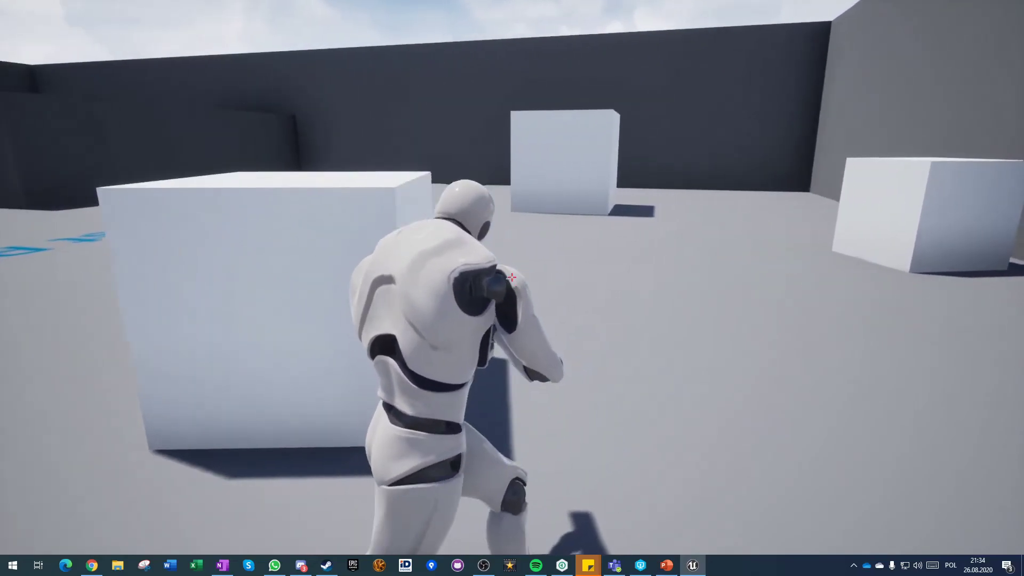
{"action": "key", "text": "a"}
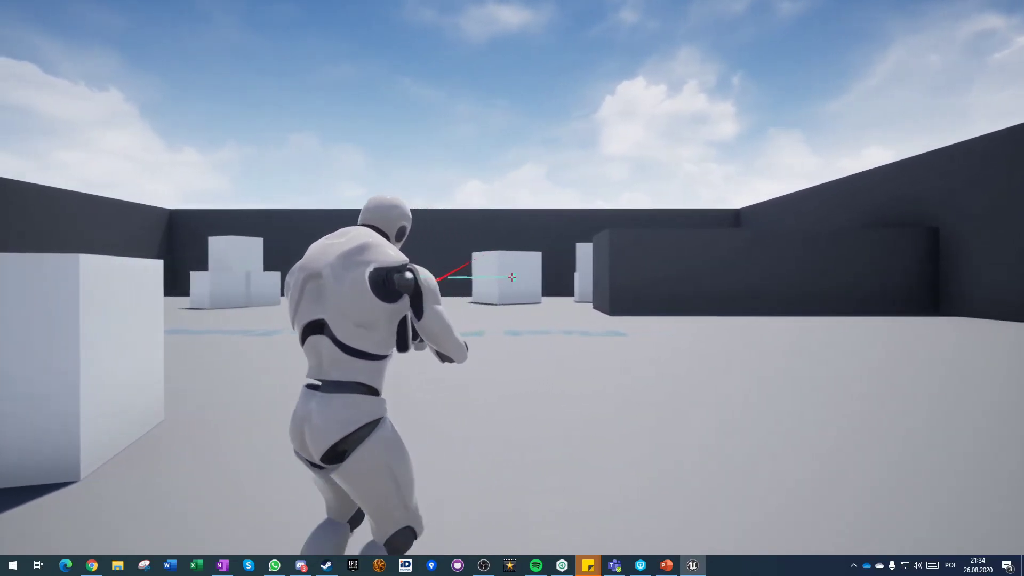
{"action": "key", "text": "w"}
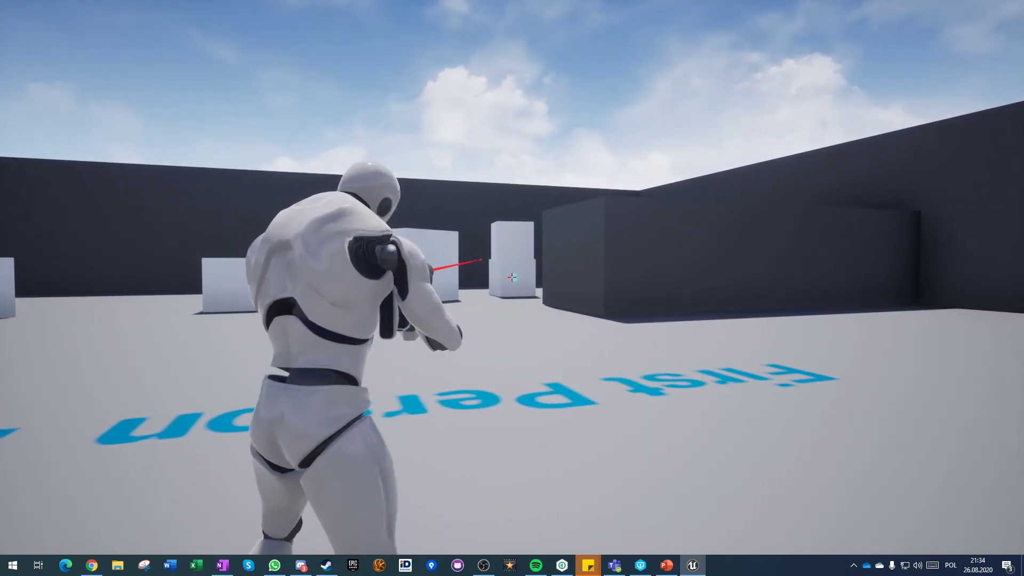
Toggle repeatedly between third- and first-person views to compare the aim line, and end the play test
{"action": "key", "text": "v"}
{"action": "key", "text": "v"}
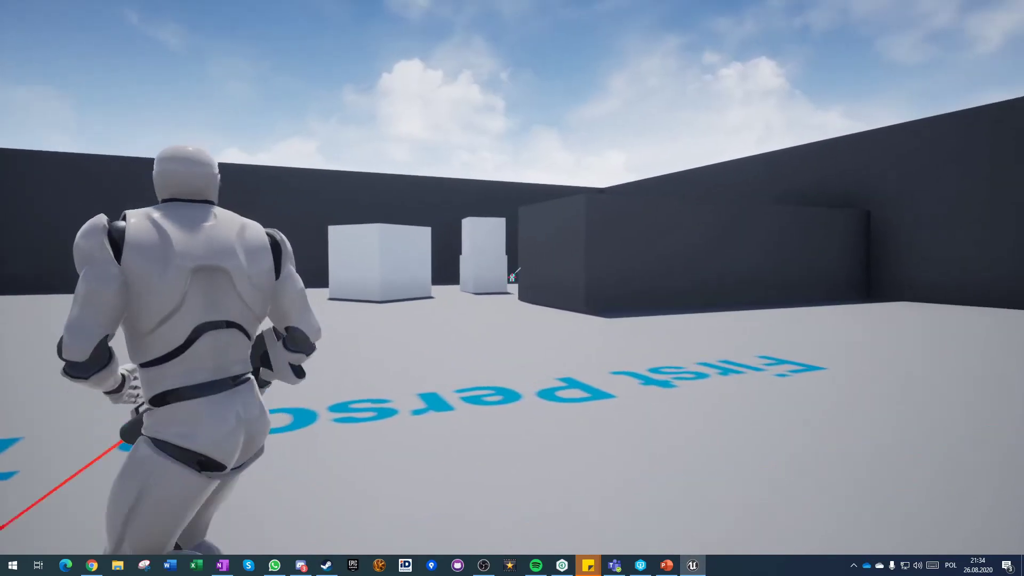
{"action": "key", "text": "v"}
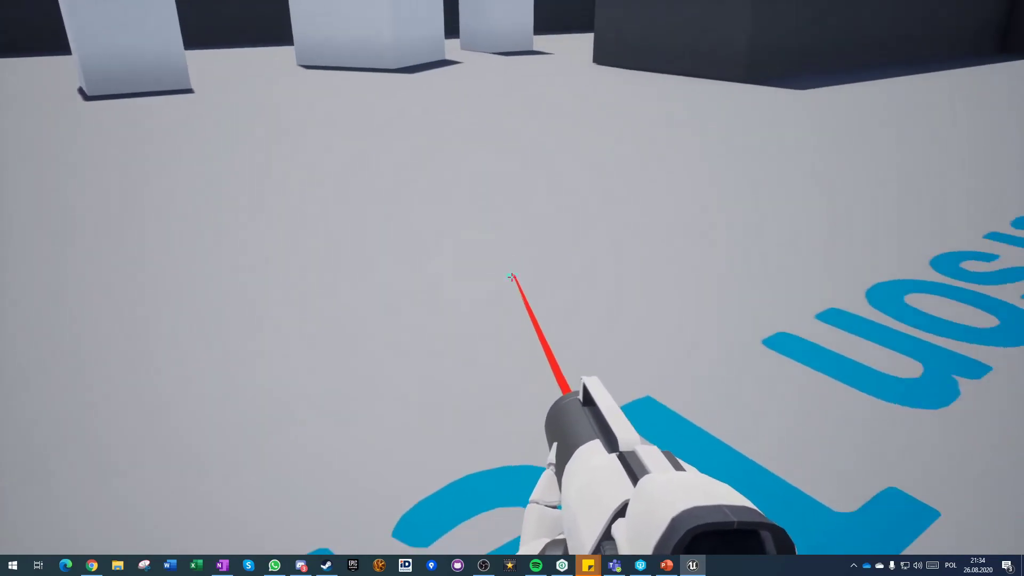
{"action": "key", "text": "Escape"}
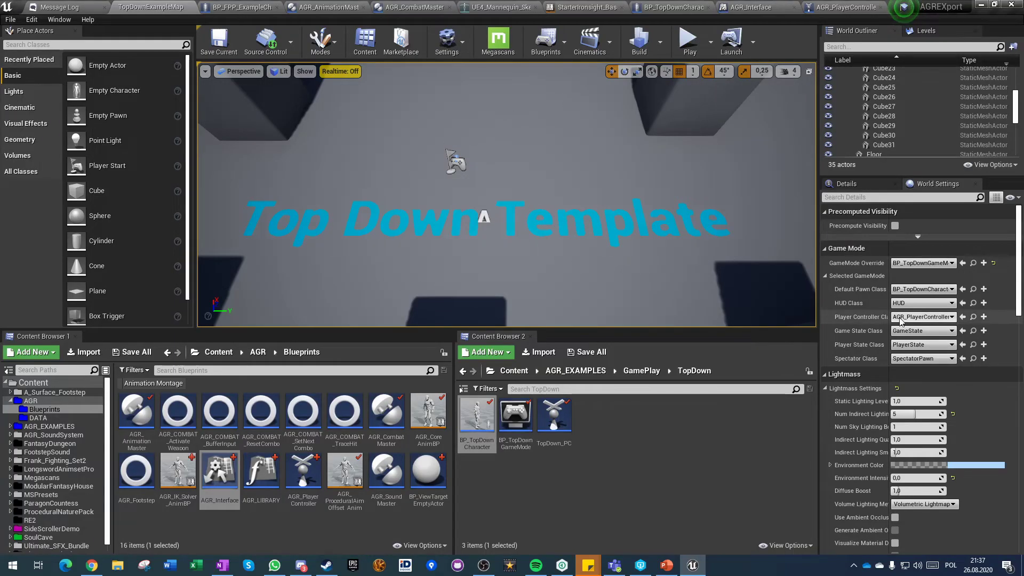
Play TopDownExampleMap in the editor and run the character around the floor lettering to test its turning toward the cursor
{"action": "left_click", "coordinate": [688, 40]}
{"action": "key", "text": "w"}
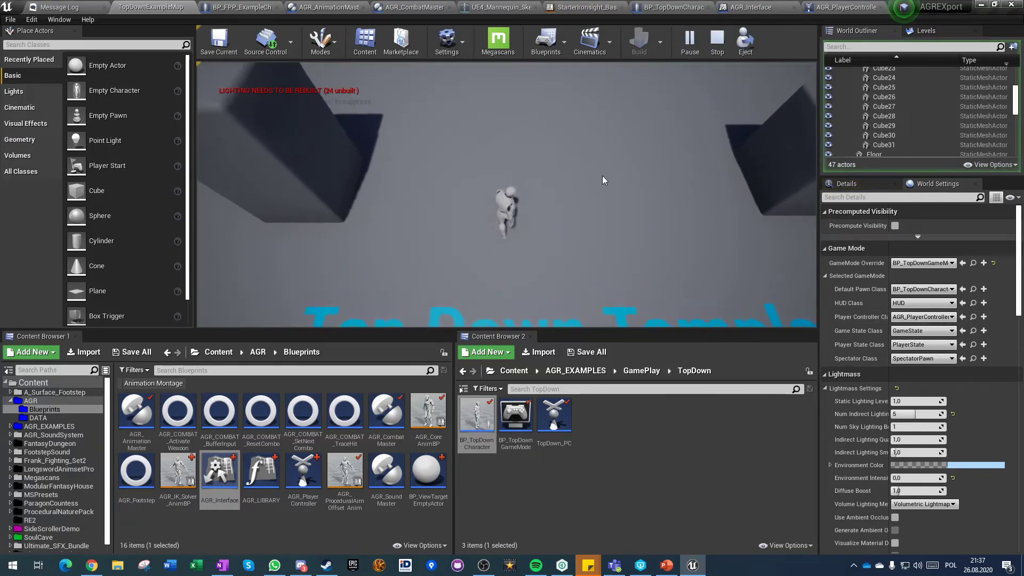
{"action": "key", "text": "d"}
{"action": "key", "text": "s"}
{"action": "key", "text": "w"}
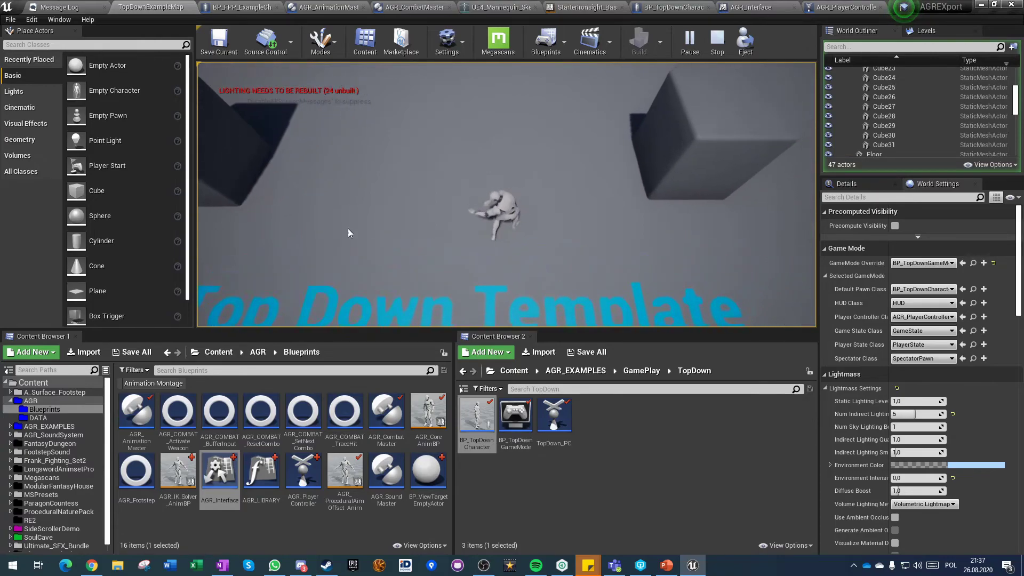
{"action": "key", "text": "a"}
{"action": "key", "text": "s"}
{"action": "key", "text": "d"}
{"action": "key", "text": "s"}
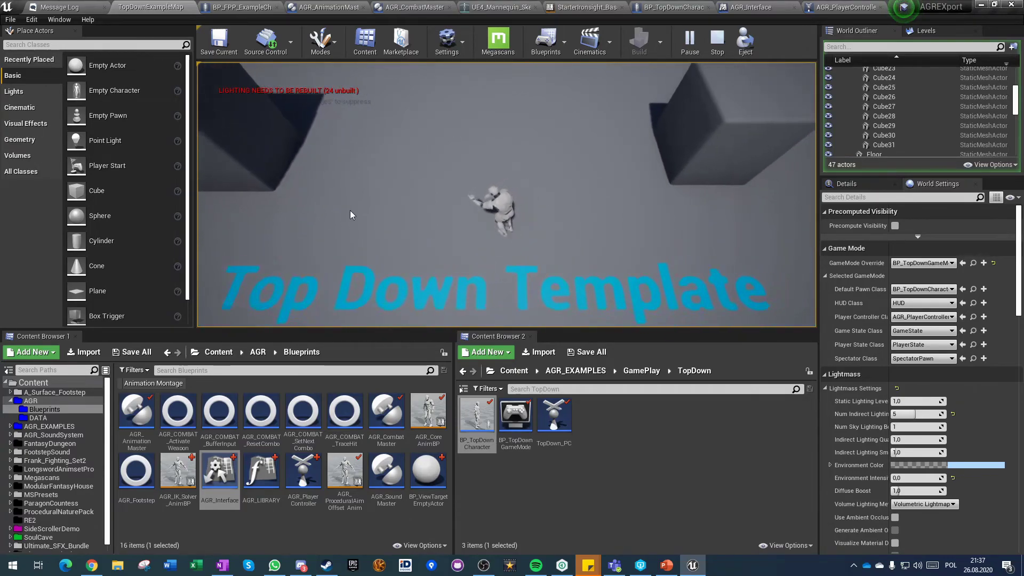
{"action": "key", "text": "w"}
{"action": "key", "text": "a"}
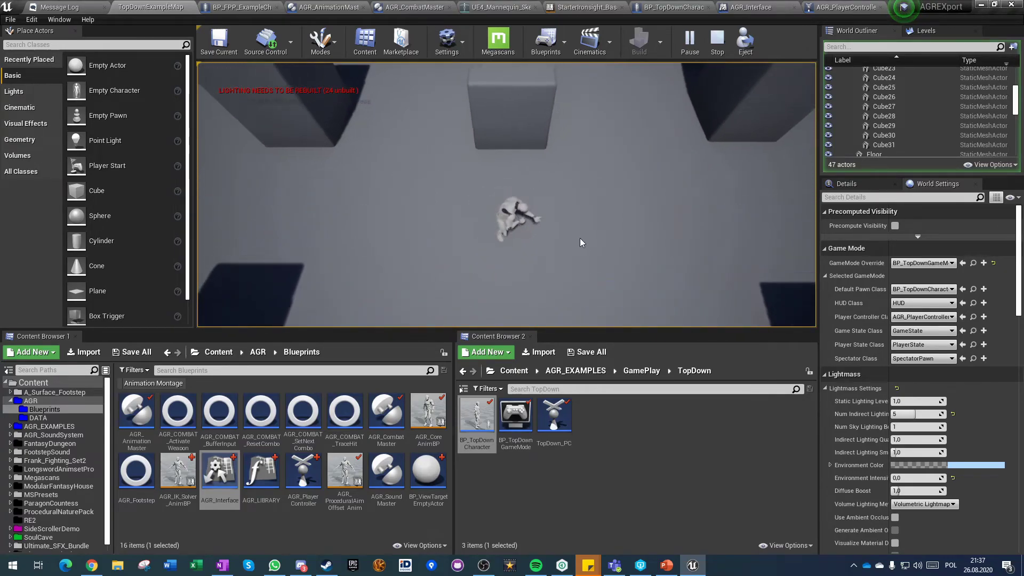
Run the top-down character between the large blocks in all directions while changing its facing with the cursor
{"action": "key", "text": "s"}
{"action": "key", "text": "d"}
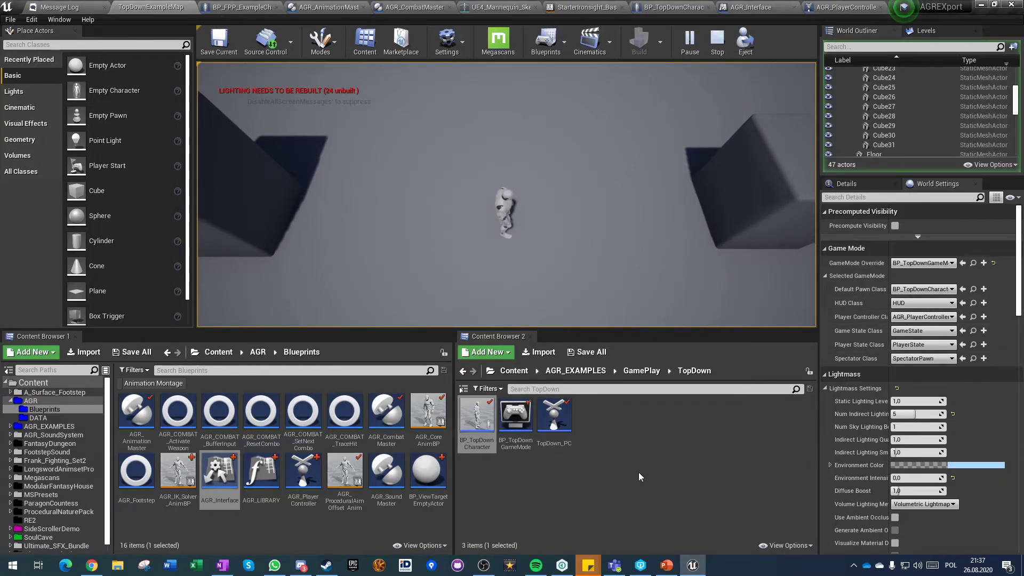
{"action": "key", "text": "a"}
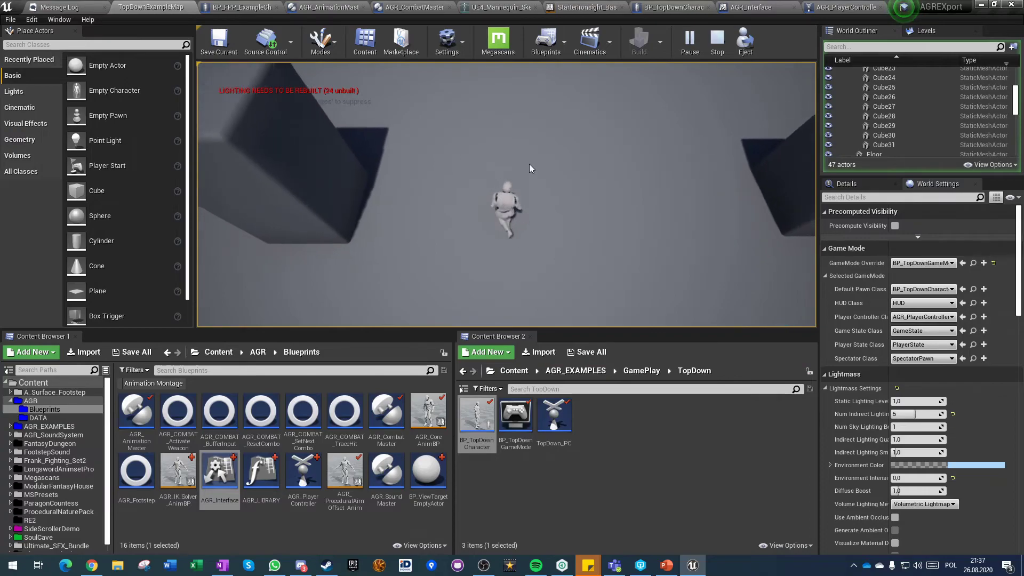
{"action": "key", "text": "d"}
{"action": "key", "text": "s"}
{"action": "key", "text": "a"}
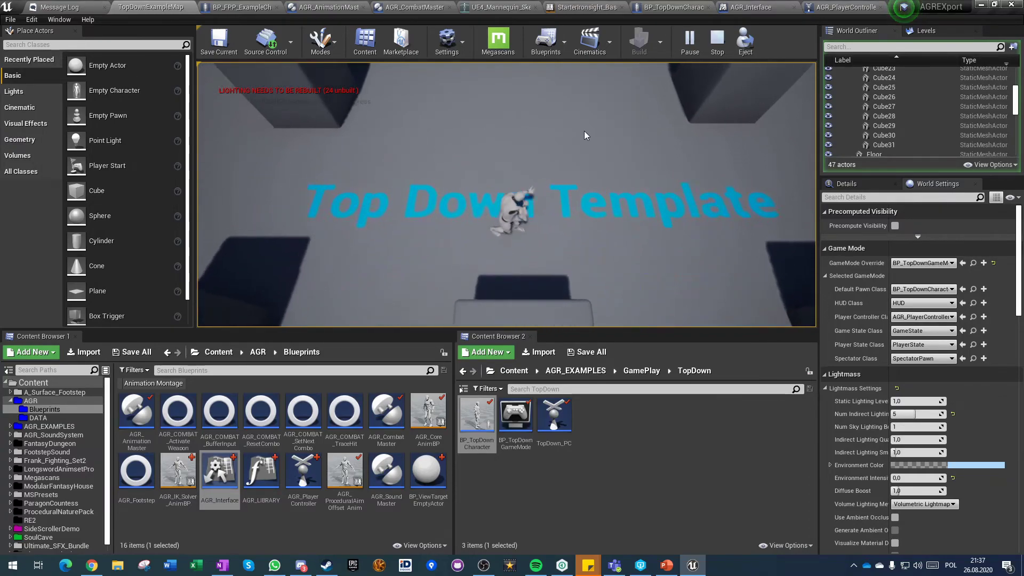
{"action": "key", "text": "w"}
{"action": "key", "text": "d"}
{"action": "key", "text": "w"}
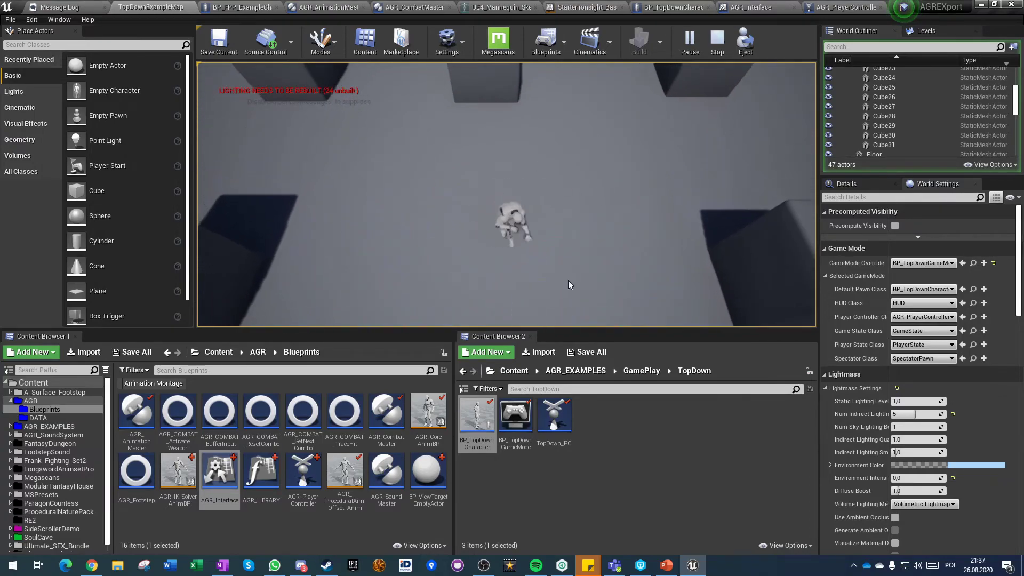
{"action": "key", "text": "s"}
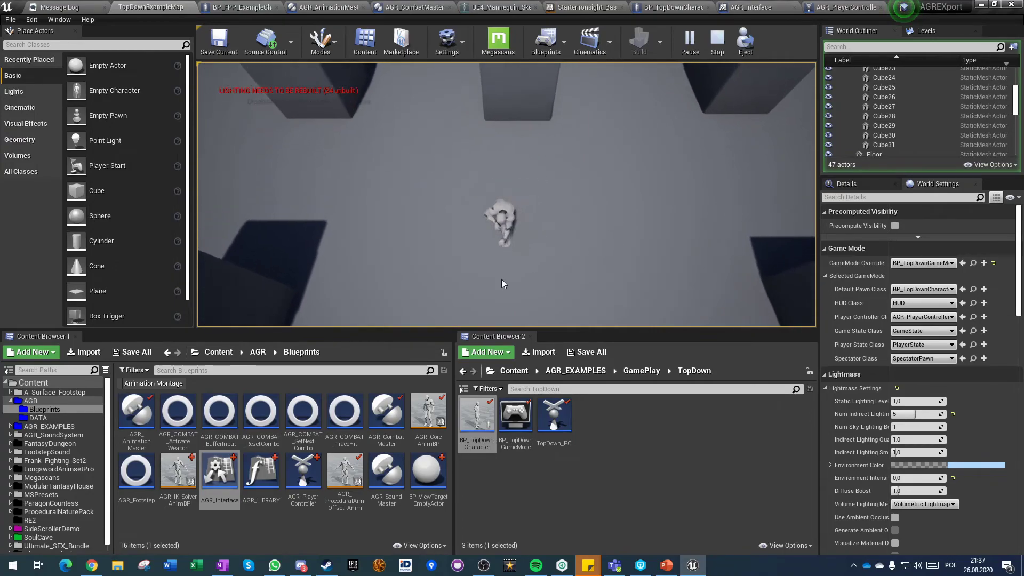
{"action": "key", "text": "s"}
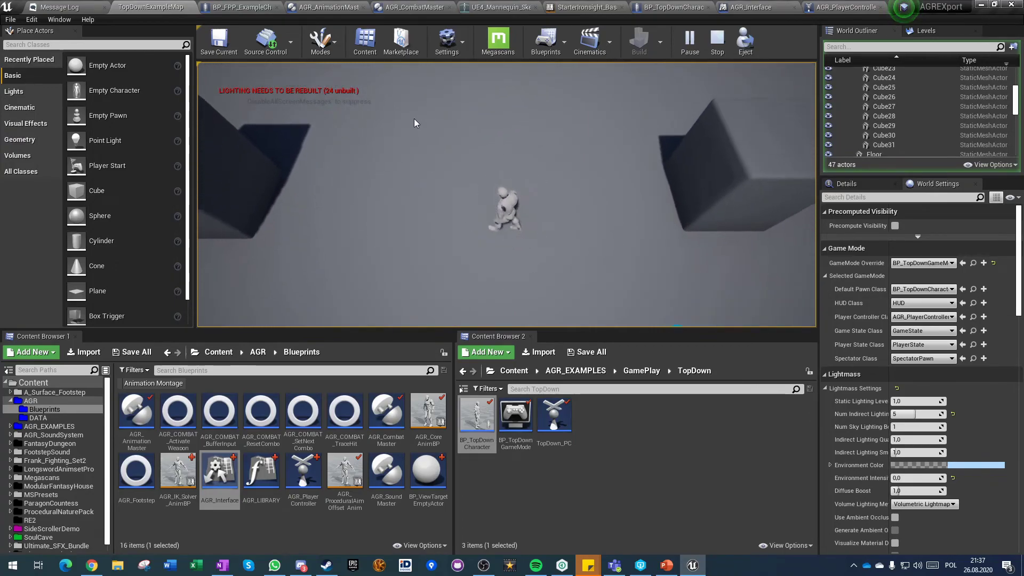
Stop the top-down play test and switch to the PowerPoint slideshow's In Production slide
{"action": "key", "text": "Escape"}
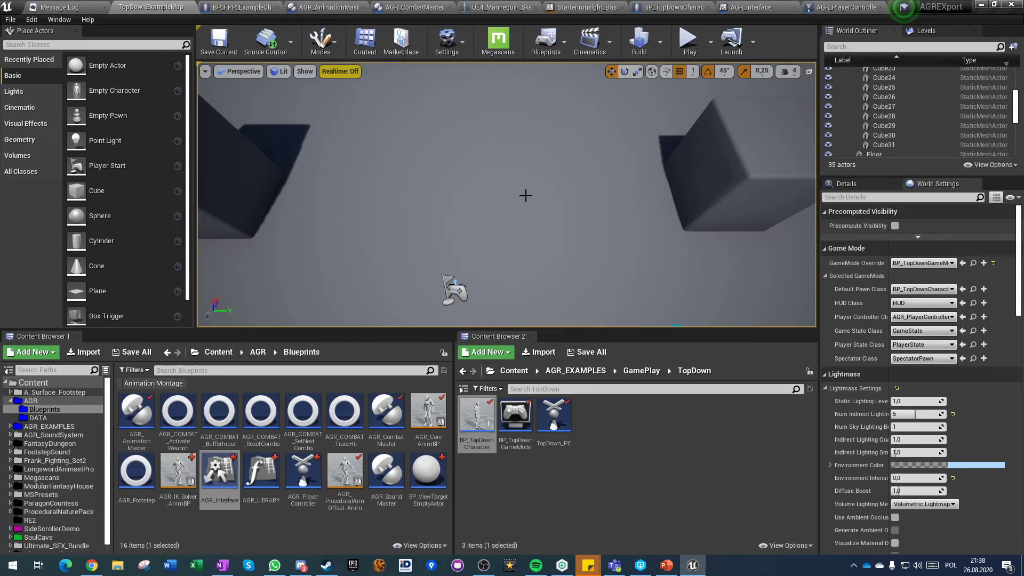
{"action": "left_click", "coordinate": [661, 565]}
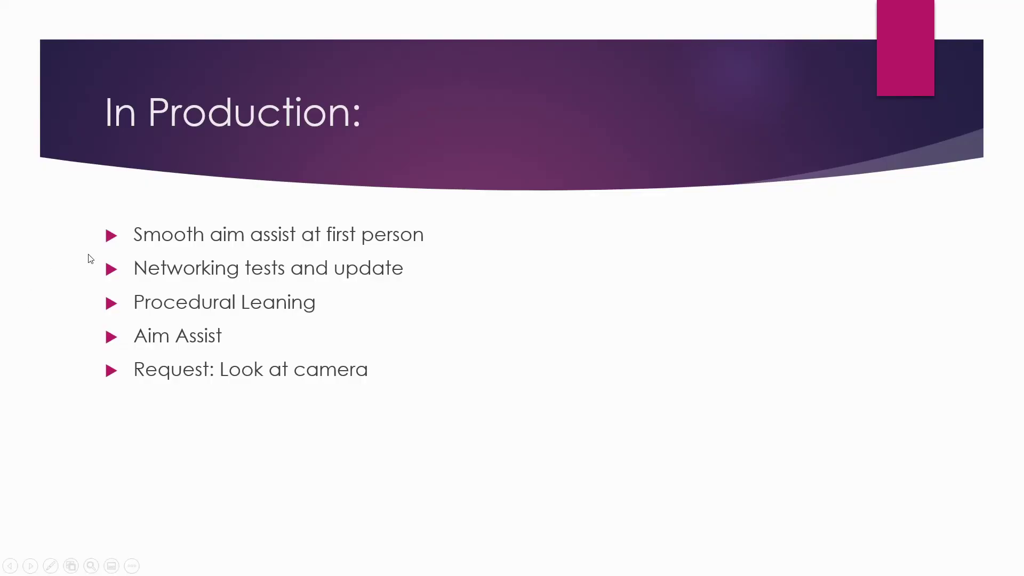